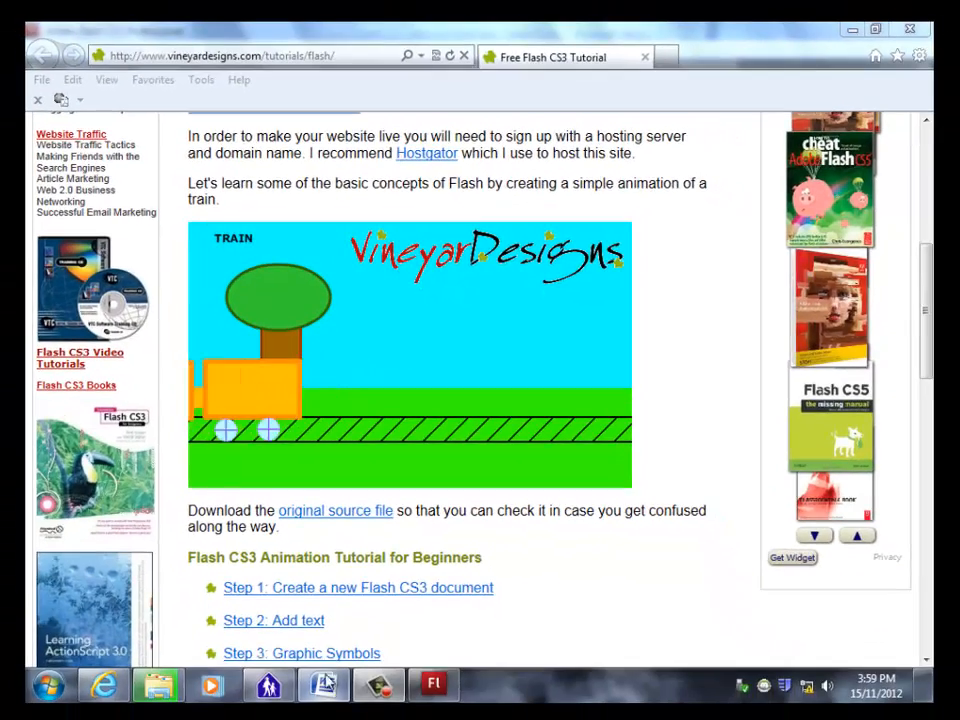
# Step: Check the train instructions in Word, switch to Flash CS3 and create a new Flash File (ActionScript 3.0)
pyautogui.click(325, 686)
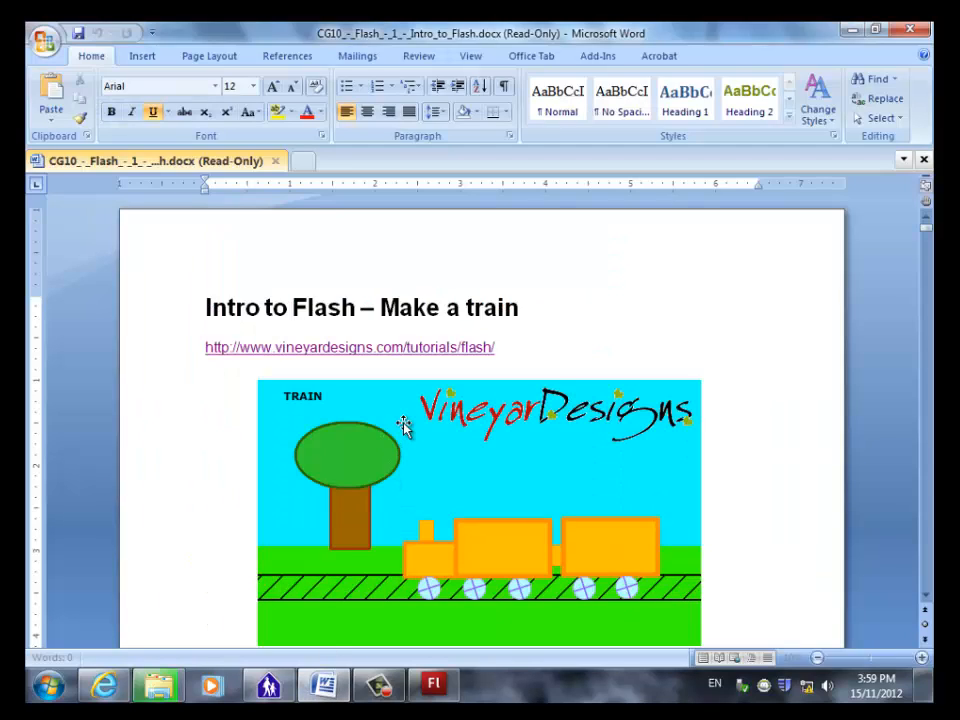
pyautogui.scroll(-1, 397, 441)
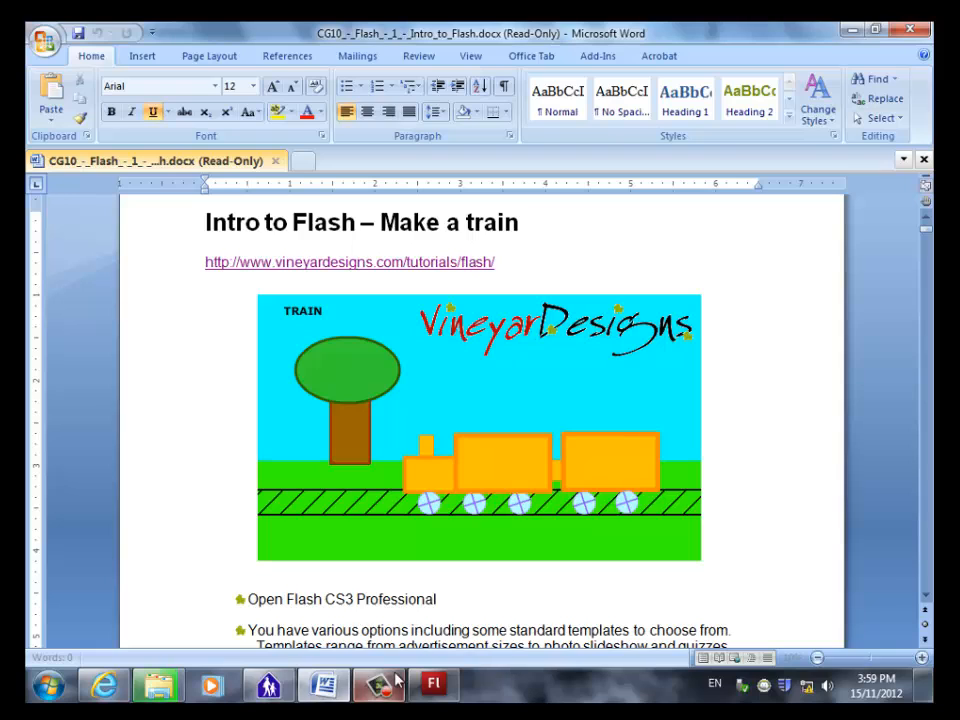
pyautogui.click(436, 694)
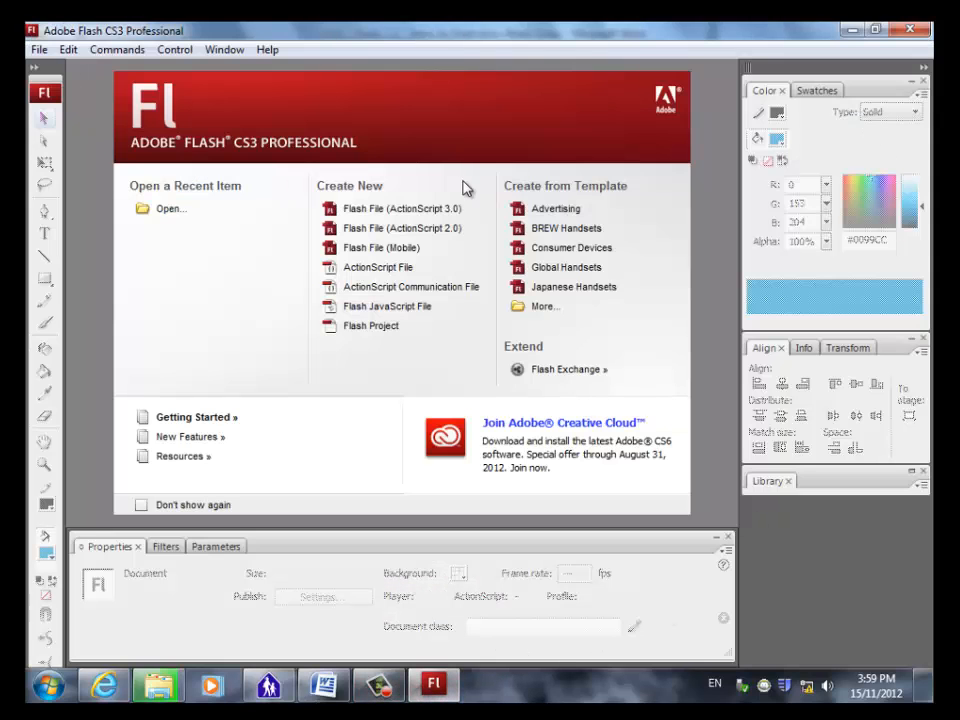
pyautogui.click(413, 210)
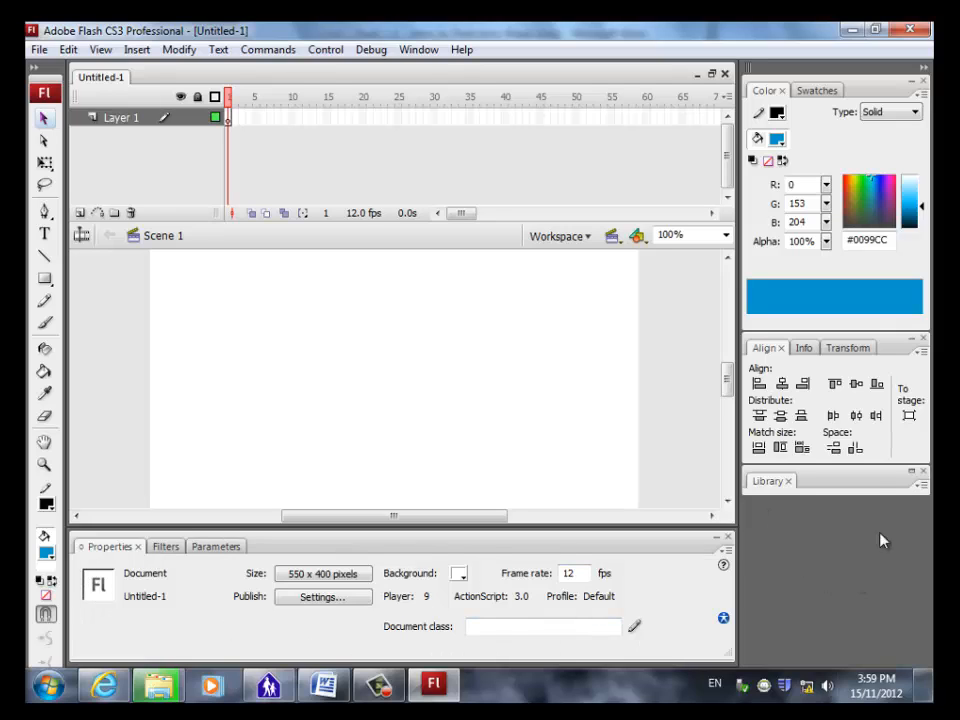
# Step: Examine the labelled Flash interface diagram in the Word instructions and return to the Flash document
pyautogui.click(44, 616)
pyautogui.click(324, 685)
pyautogui.scroll(2, 929, 231)
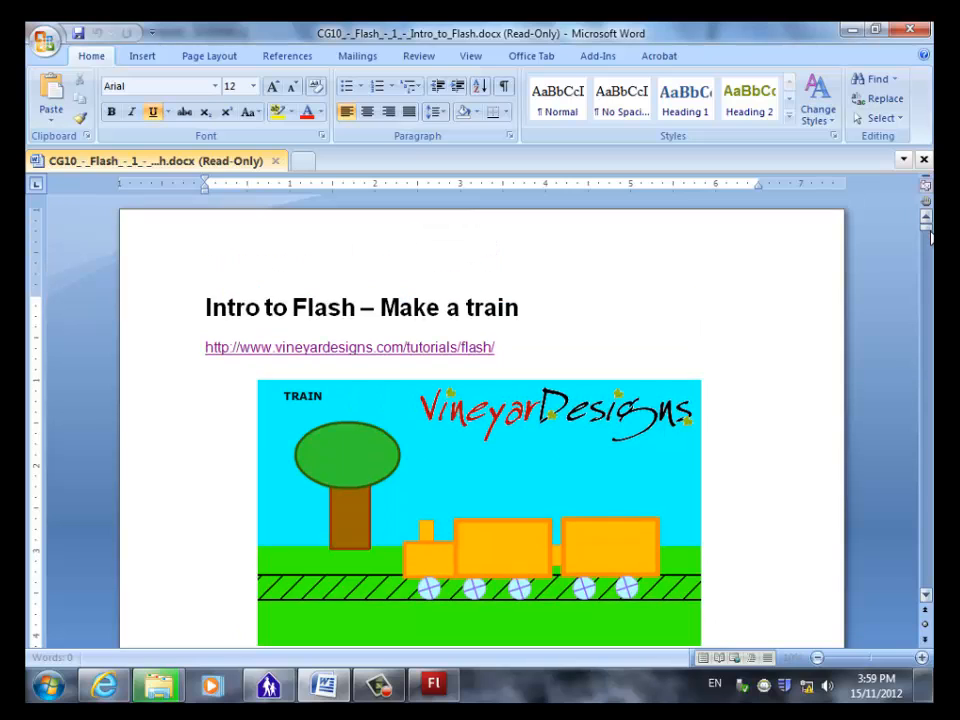
pyautogui.scroll(-12, 750, 491)
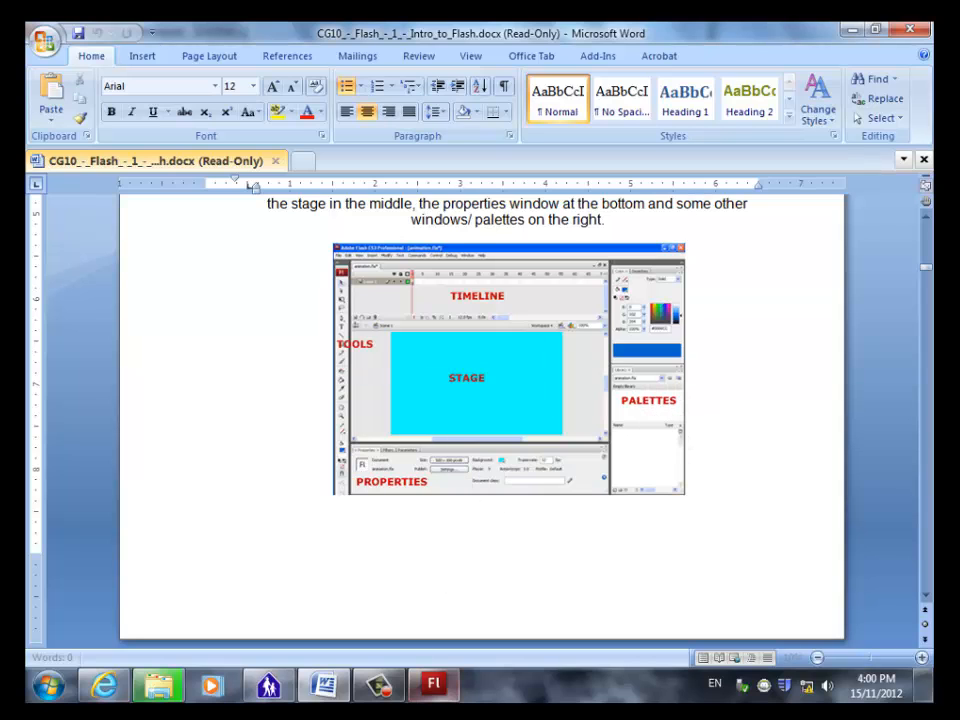
pyautogui.click(433, 685)
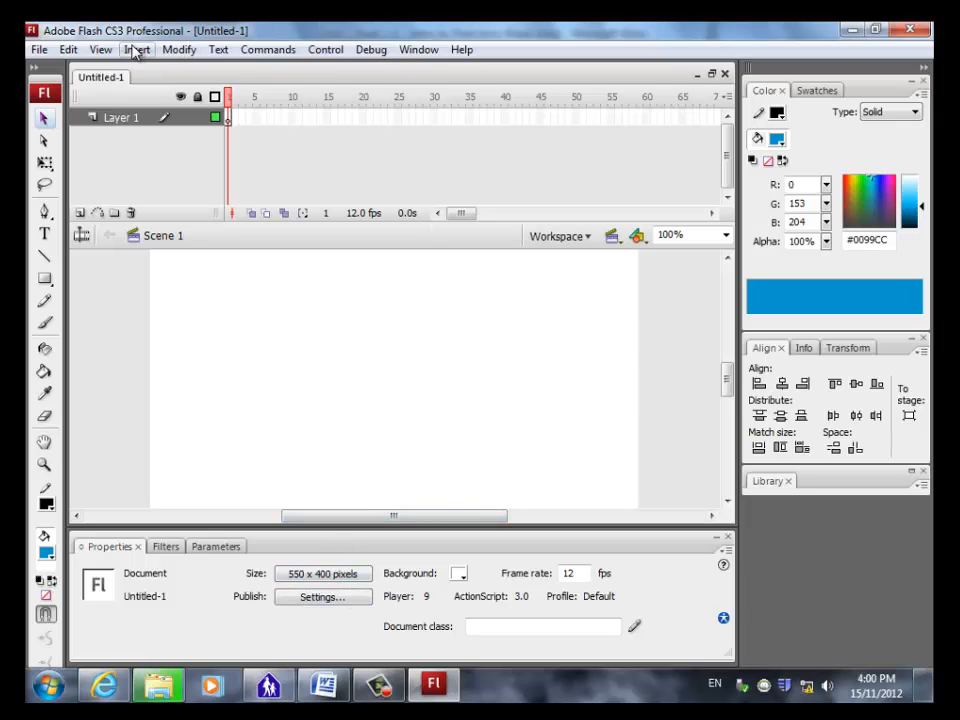
# Step: Set the document dimensions to 500 px wide by 300 px high
pyautogui.click(68, 49)
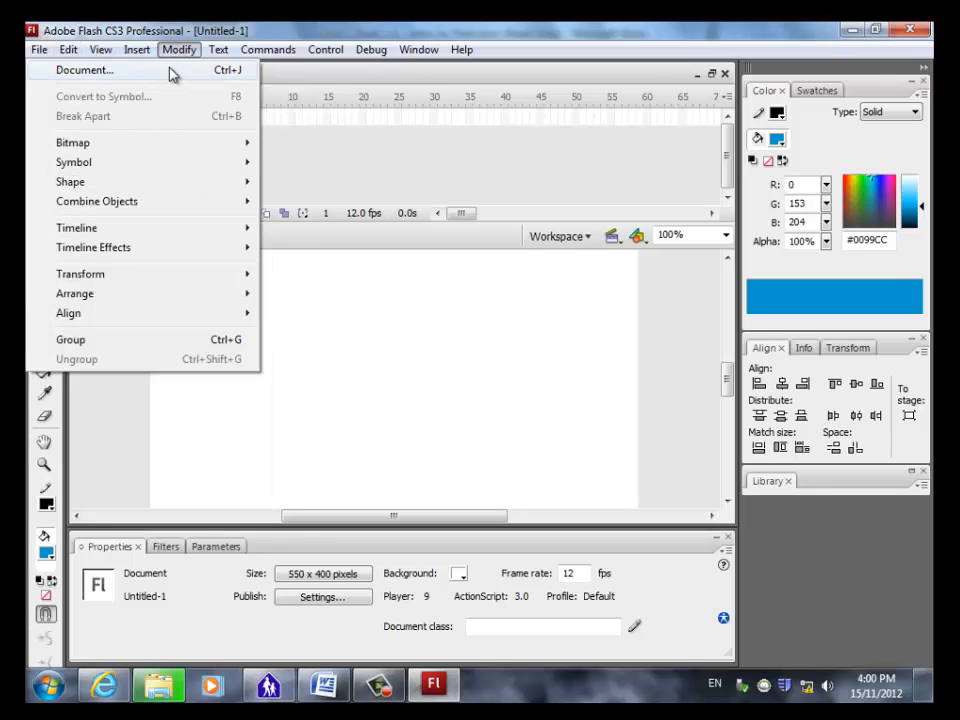
pyautogui.click(171, 71)
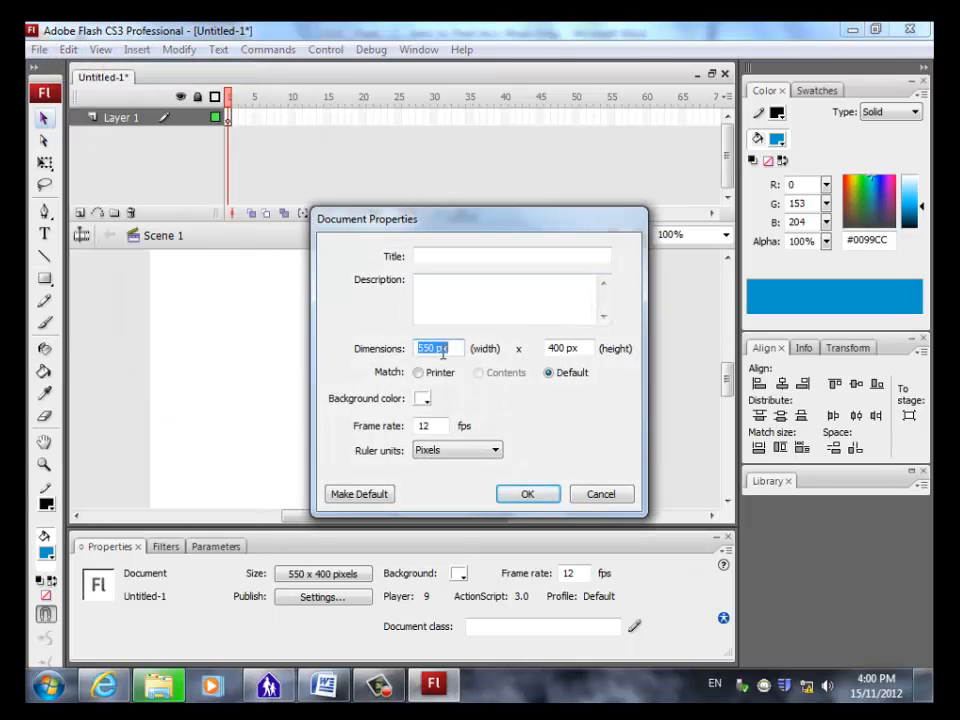
pyautogui.write('500')
pyautogui.press('Tab')
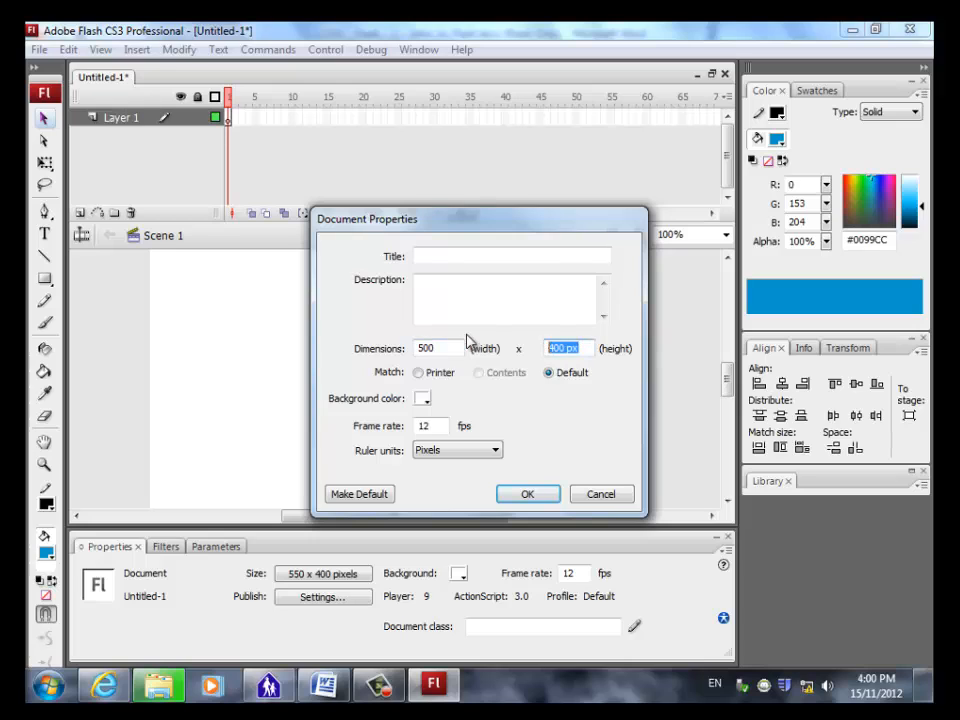
pyautogui.write('300')
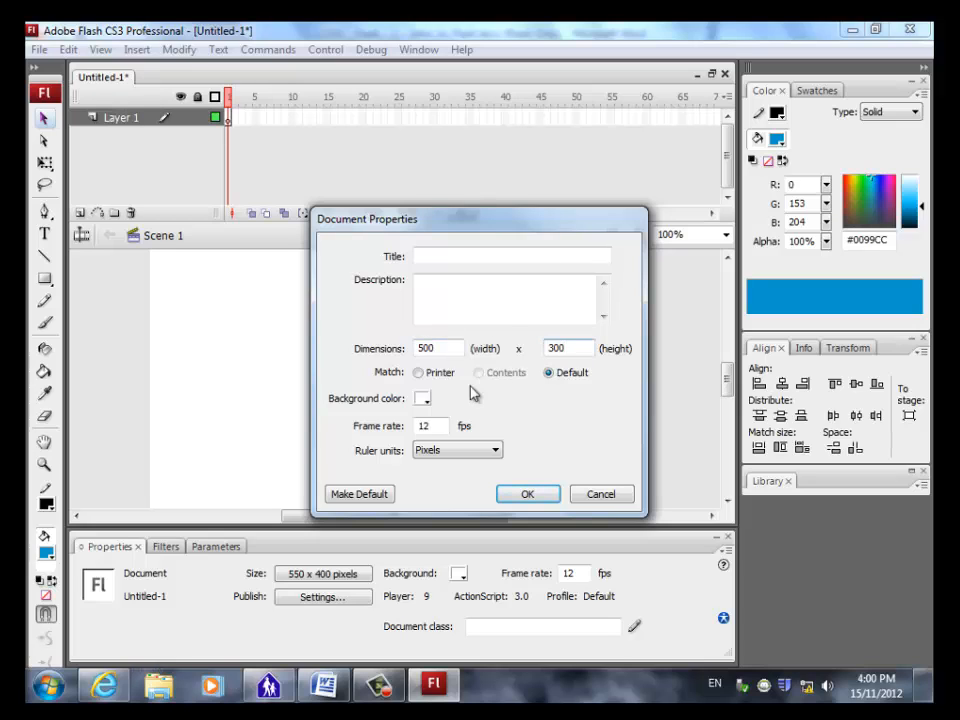
# Step: Give the document a light blue background and the title "Train Animation", and apply the document properties
pyautogui.click(423, 399)
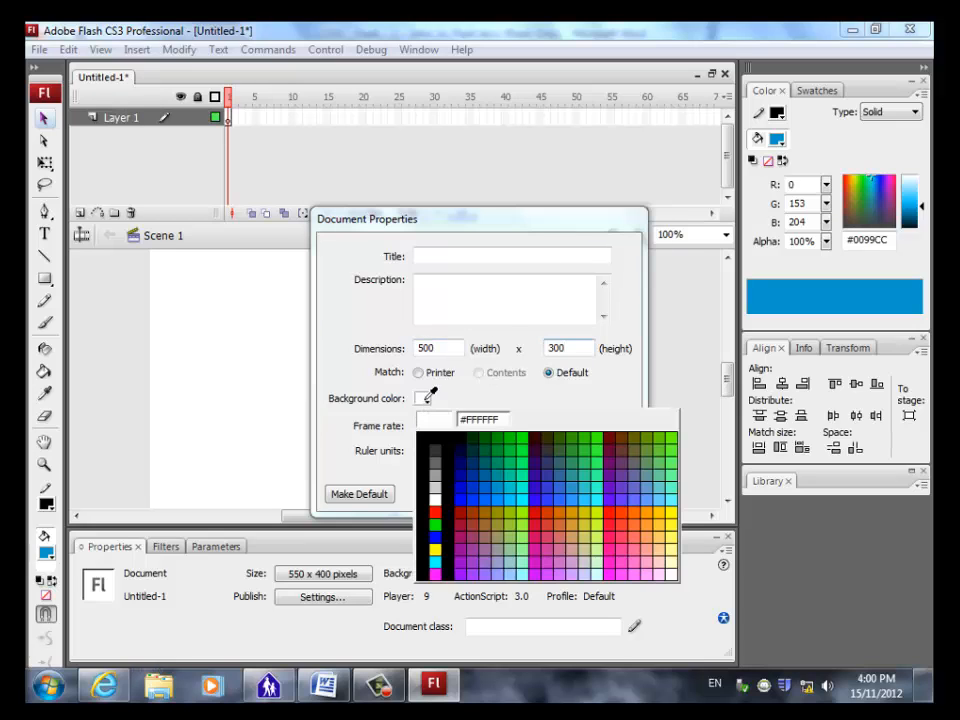
pyautogui.click(585, 498)
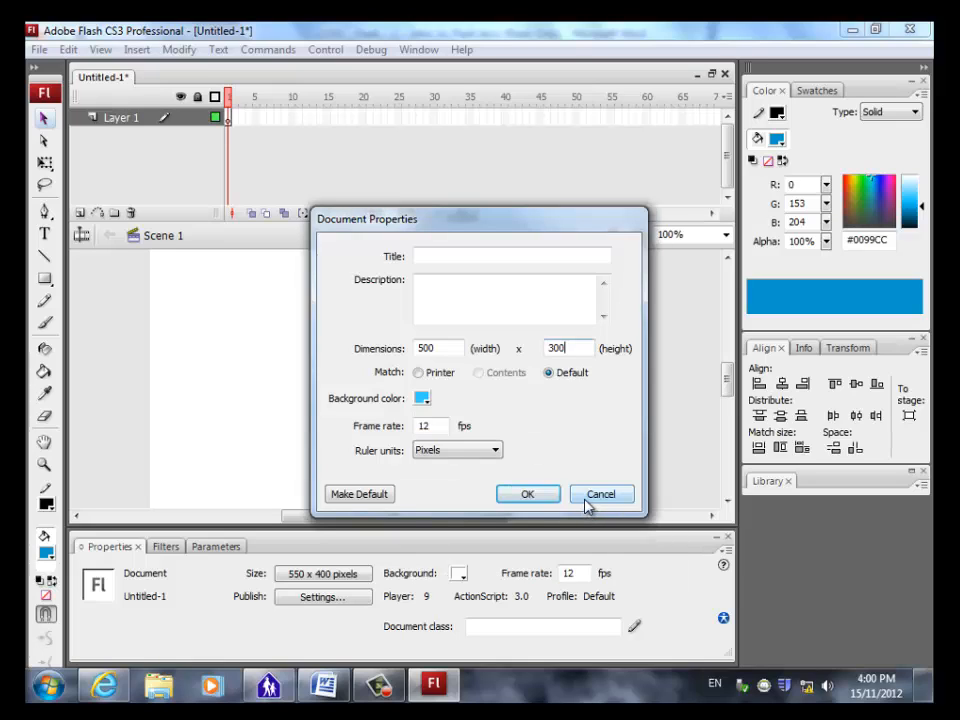
pyautogui.click(468, 256)
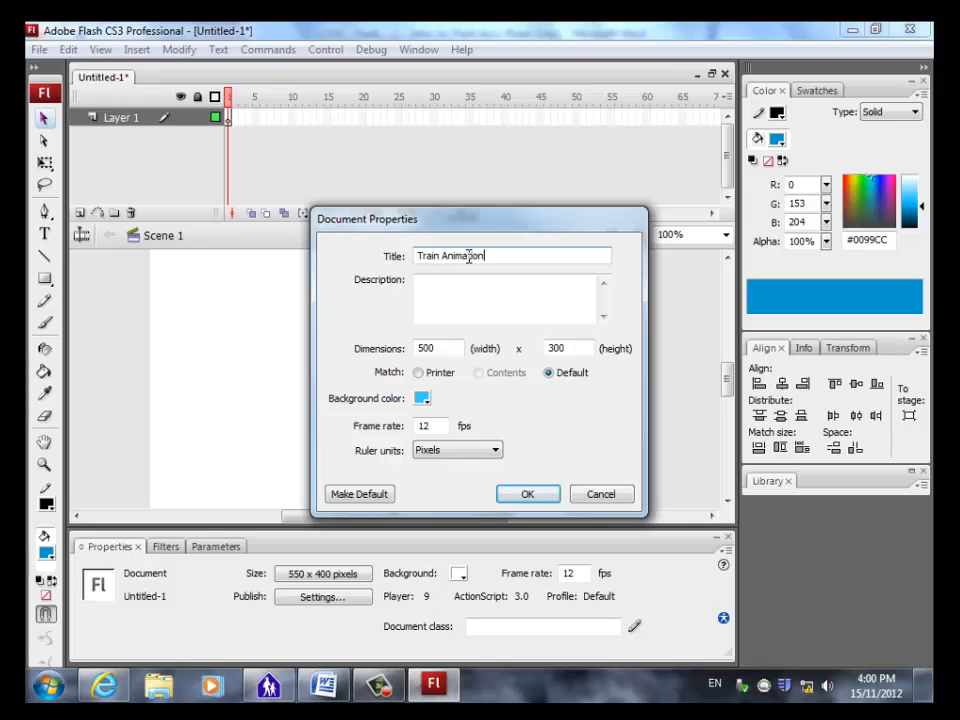
pyautogui.click(532, 495)
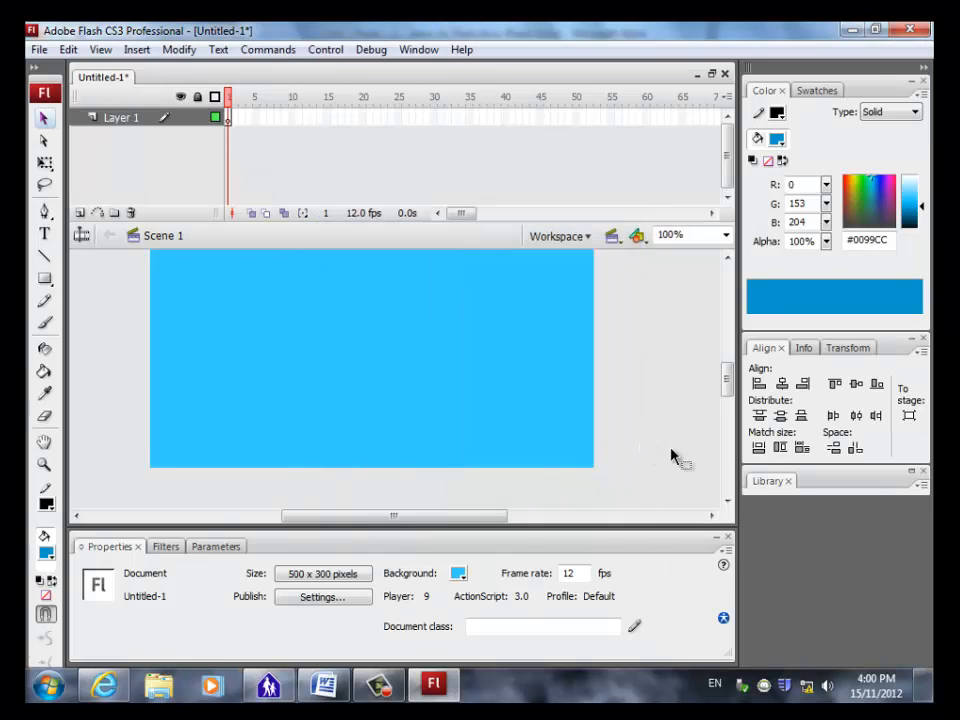
# Step: Add the static text "Train" and position it fully on the stage near the upper-left corner, at about X 18, Y 16
pyautogui.moveTo(726, 379); pyautogui.dragTo(731, 375)
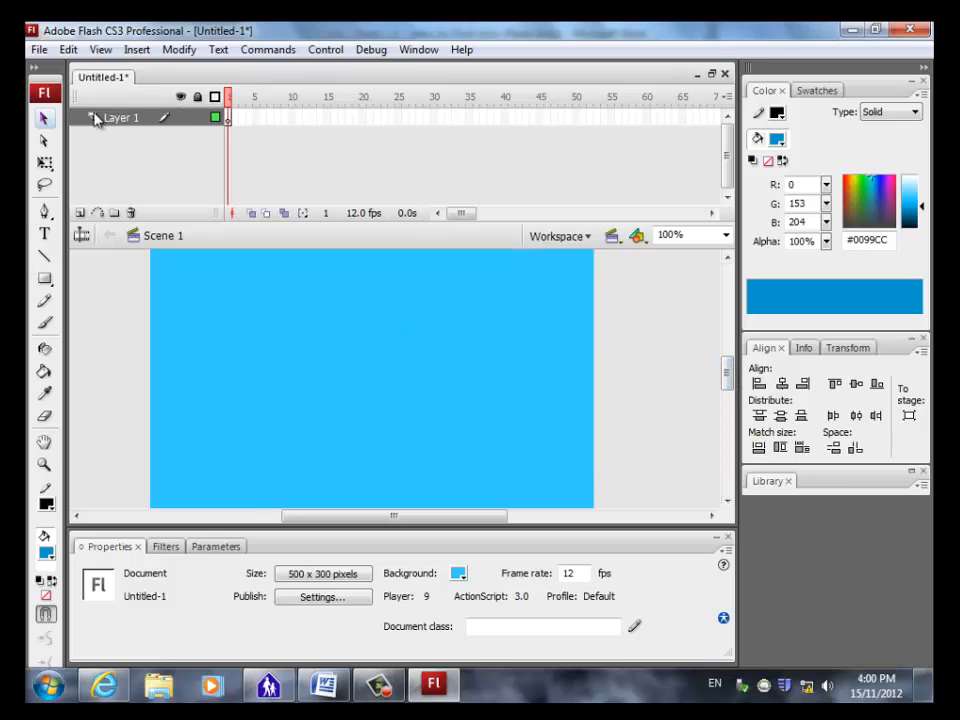
pyautogui.click(44, 234)
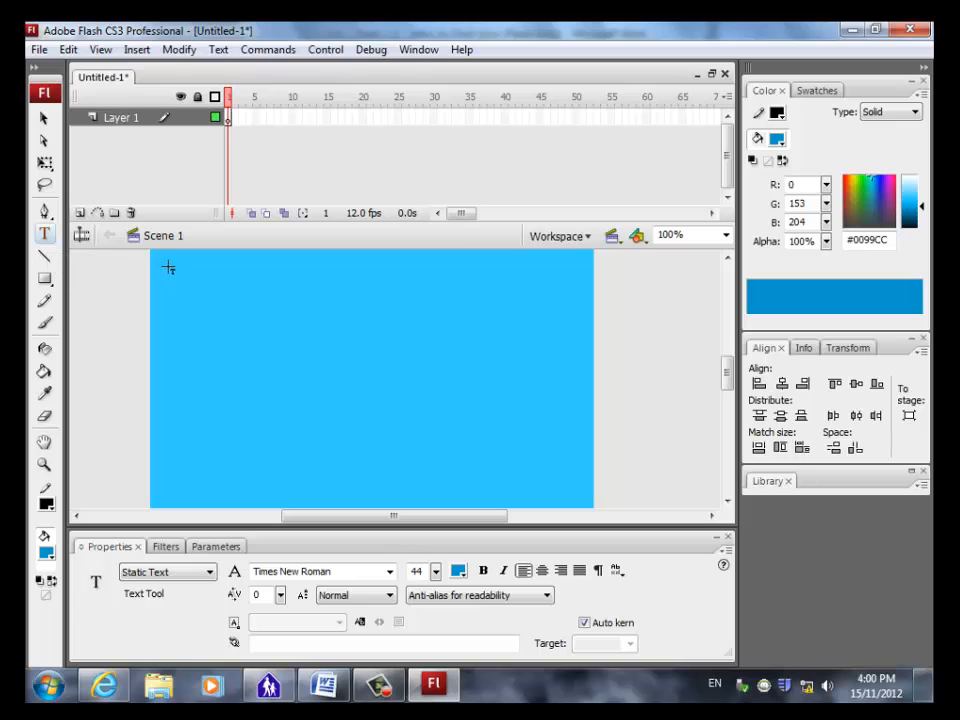
pyautogui.click(168, 267)
pyautogui.write('Train')
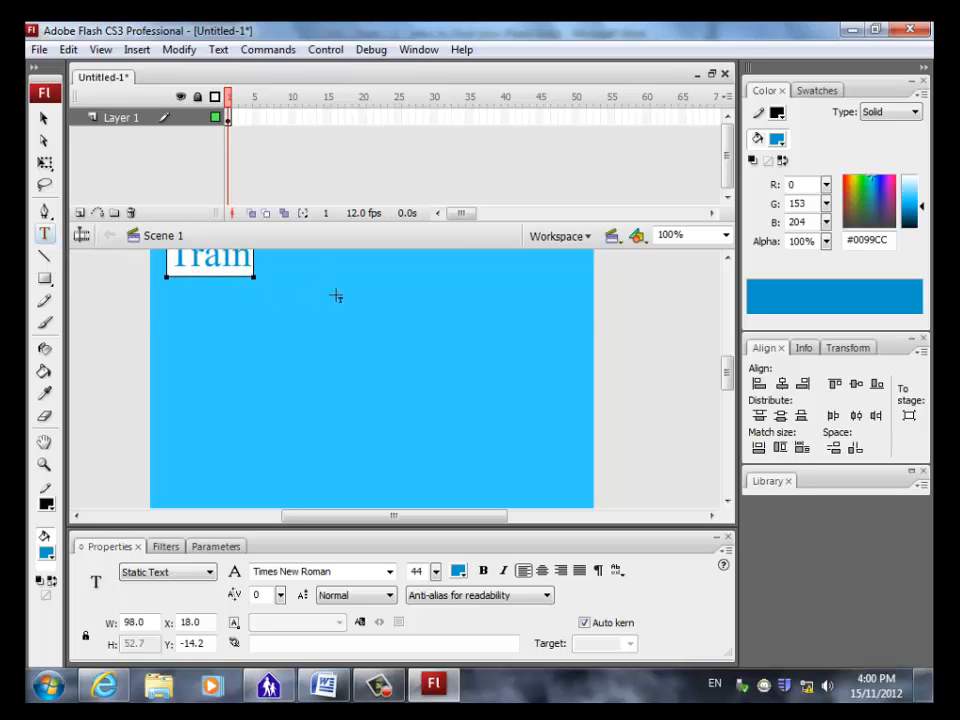
pyautogui.scroll(2, 336, 296)
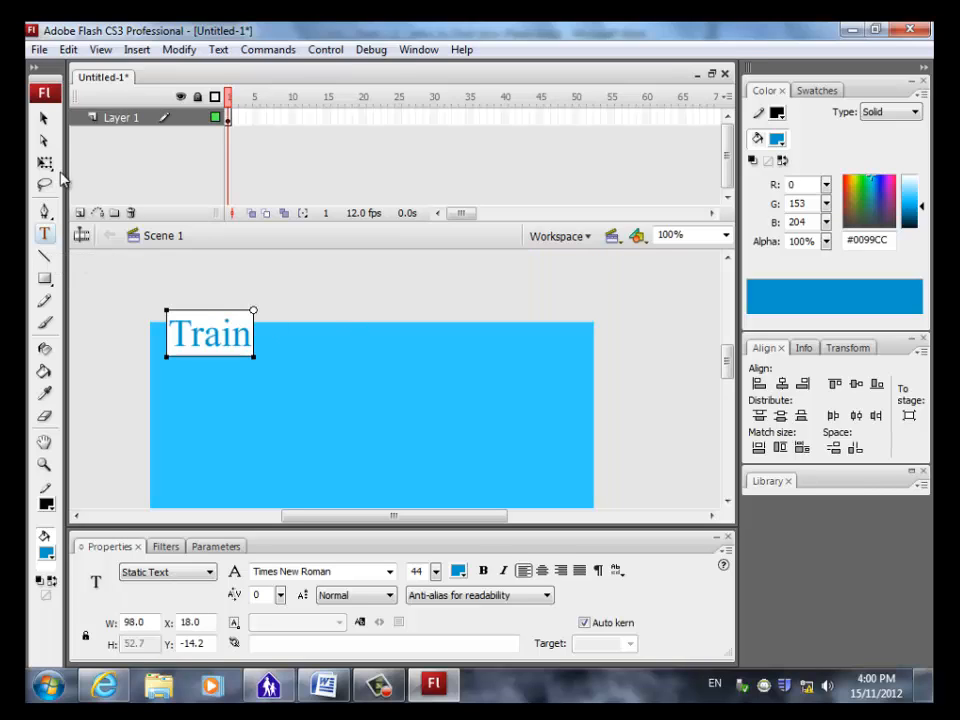
pyautogui.click(44, 118)
pyautogui.moveTo(197, 315); pyautogui.dragTo(199, 345)
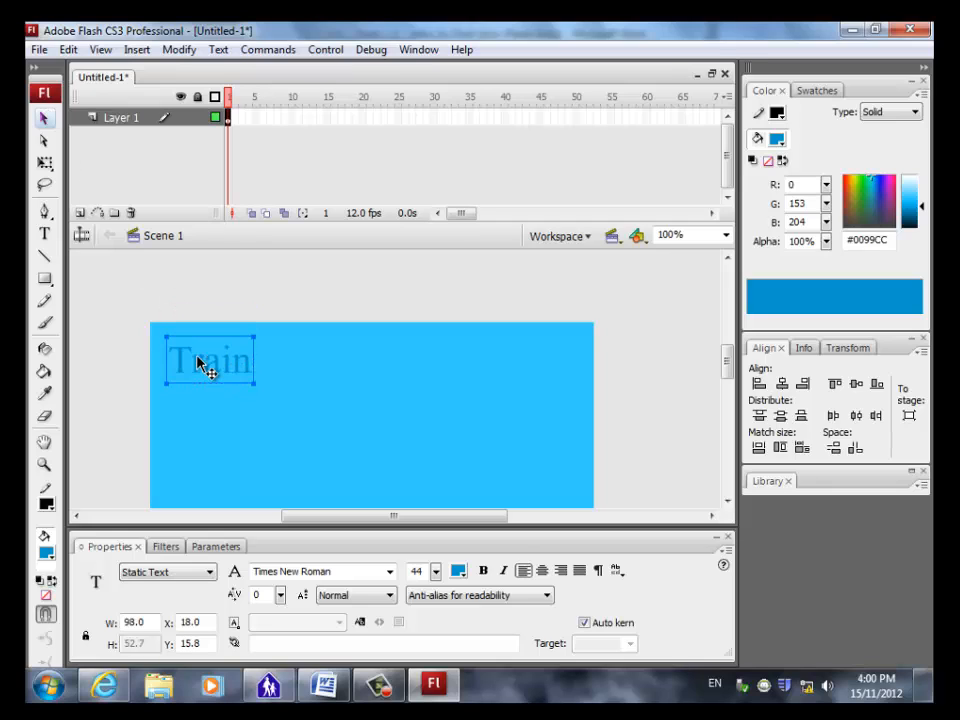
# Step: Change the fill colour of the "Train" text to black and deselect it
pyautogui.click(779, 141)
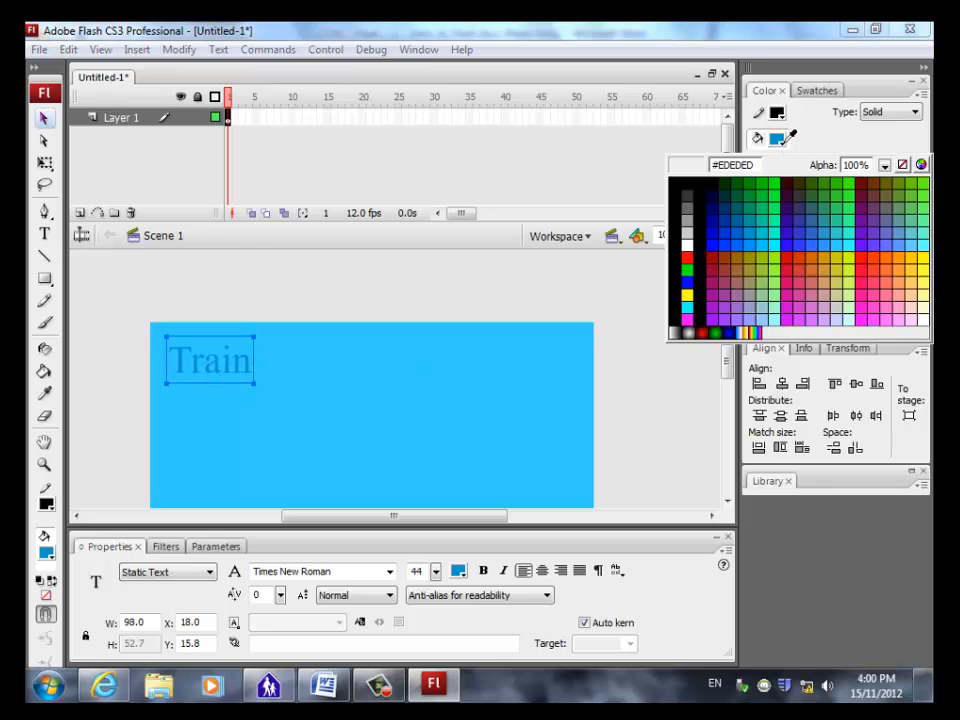
pyautogui.click(687, 187)
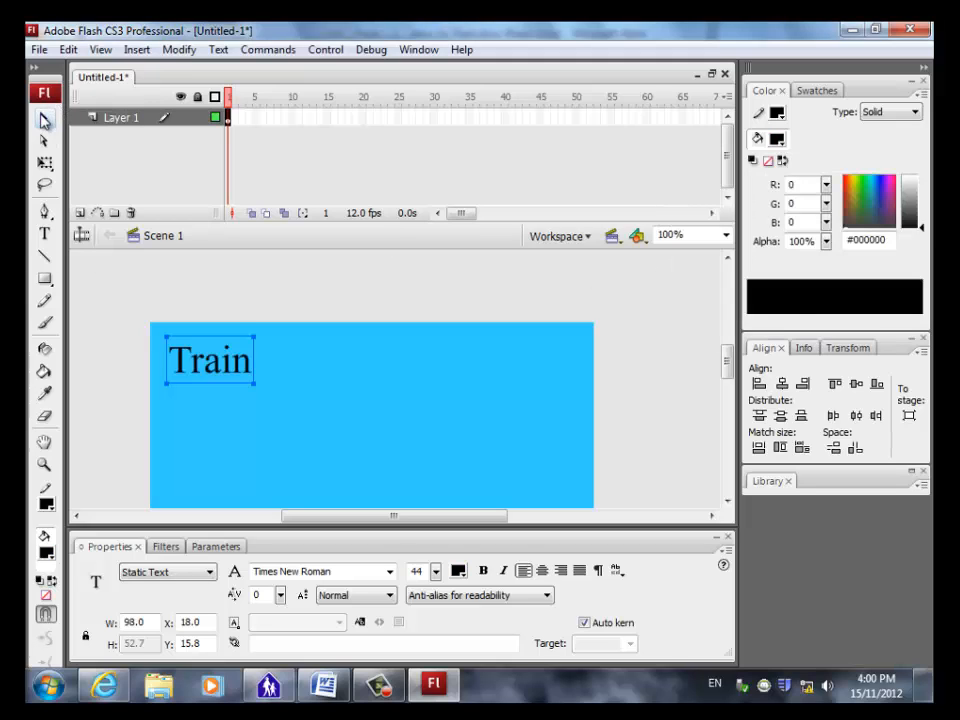
pyautogui.click(302, 398)
pyautogui.scroll(-3, 600, 397)
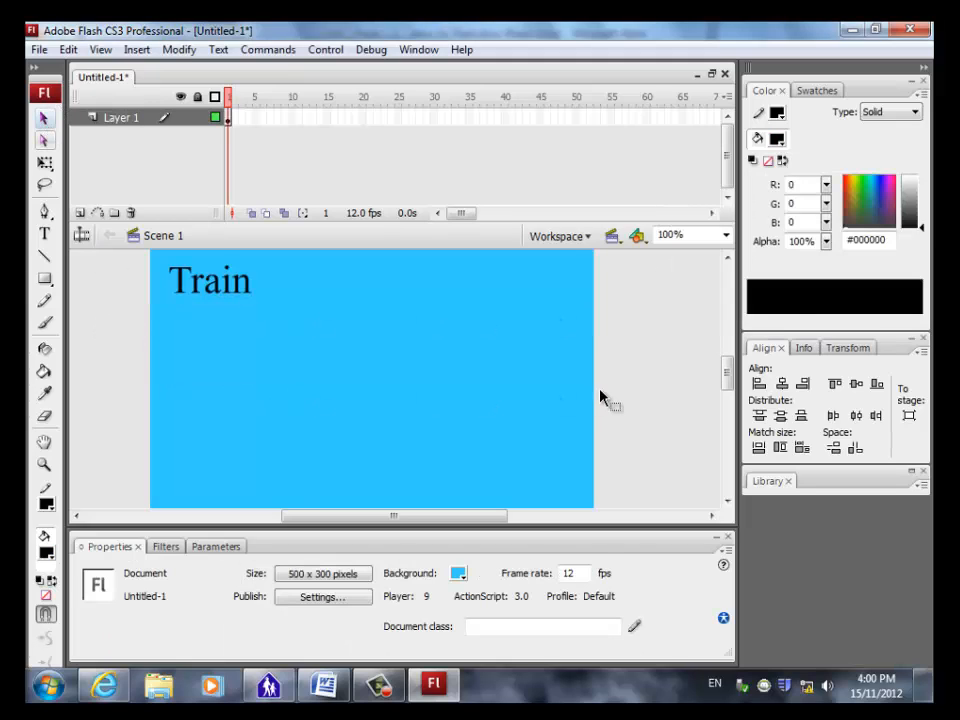
# Step: Rename the layer holding the "Train" title to "Text"
pyautogui.click(206, 289)
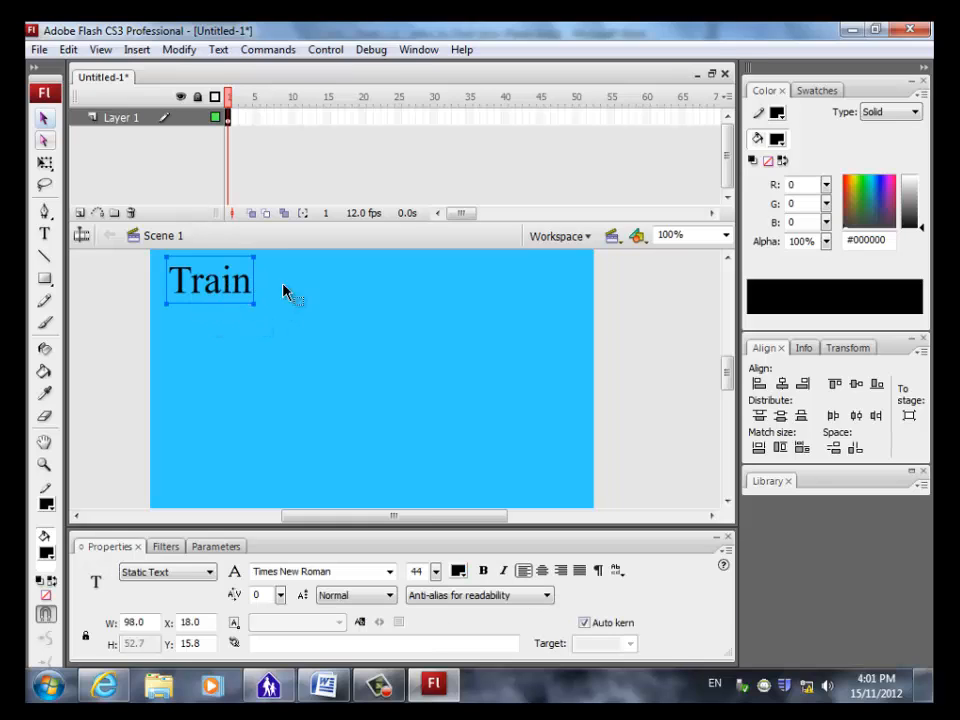
pyautogui.doubleClick(117, 118)
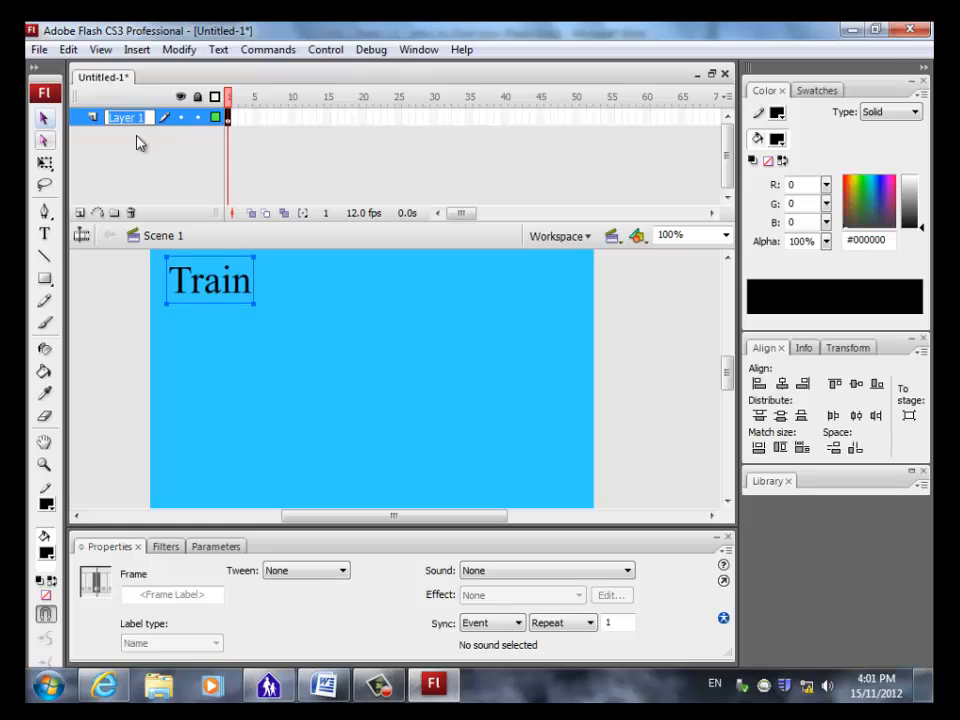
pyautogui.write('Text')
pyautogui.press('Return')
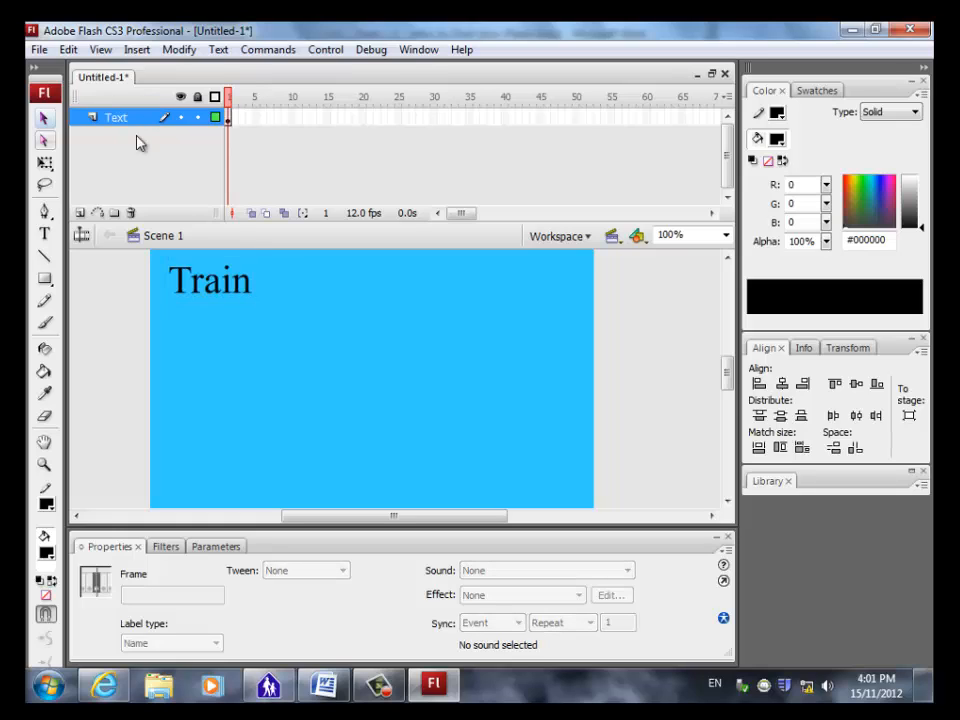
# Step: Add a new layer named "Background" and widen the layer name column to fit its full name
pyautogui.click(80, 213)
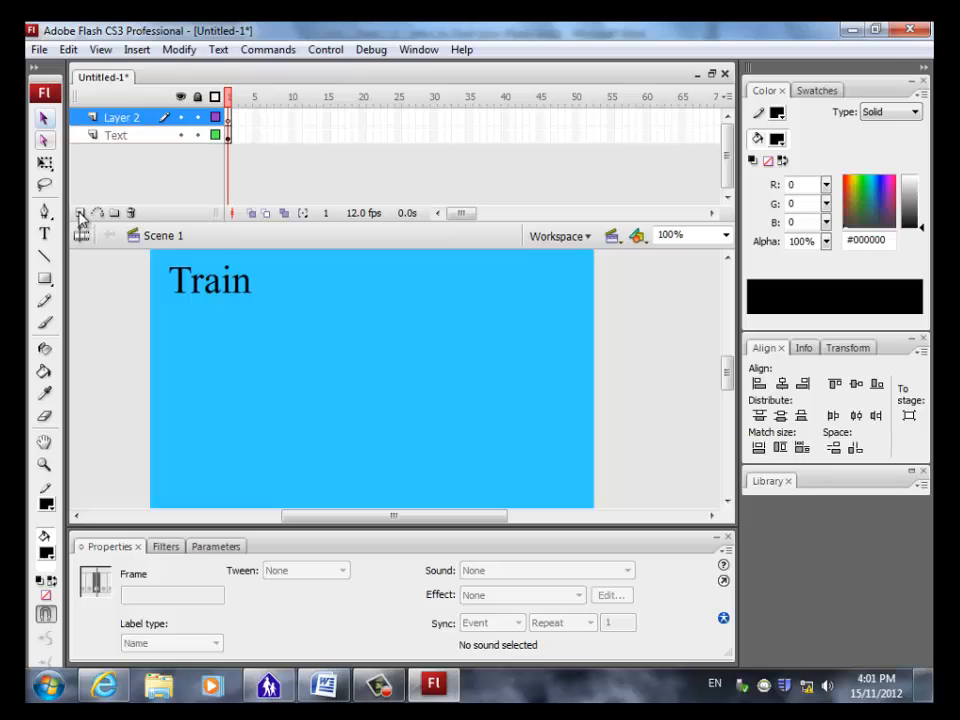
pyautogui.doubleClick(120, 119)
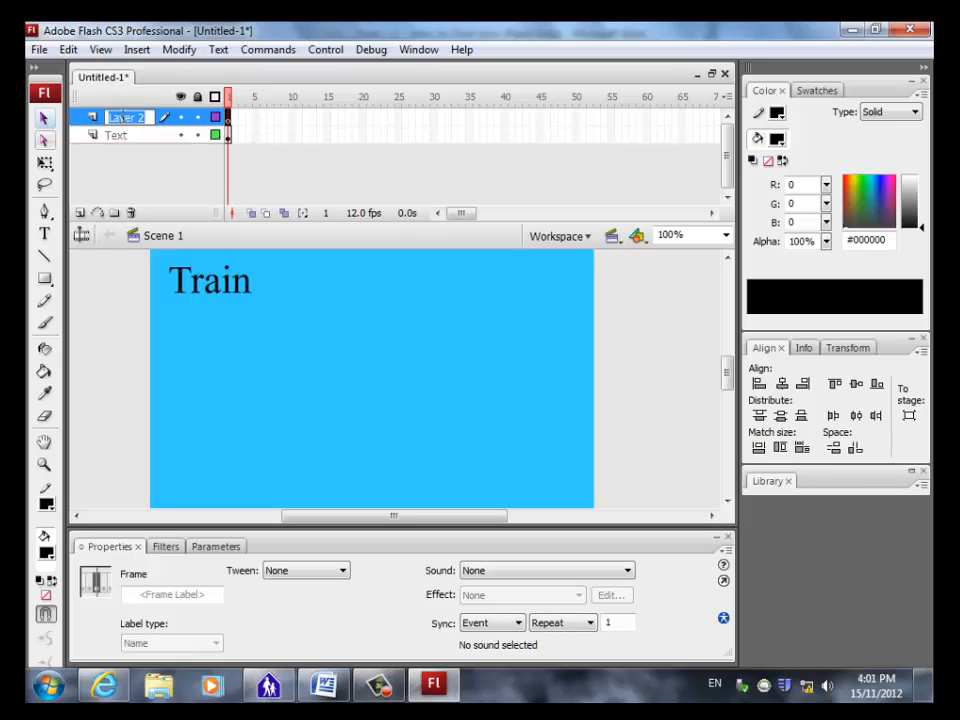
pyautogui.write('Ba')
pyautogui.write('ckground')
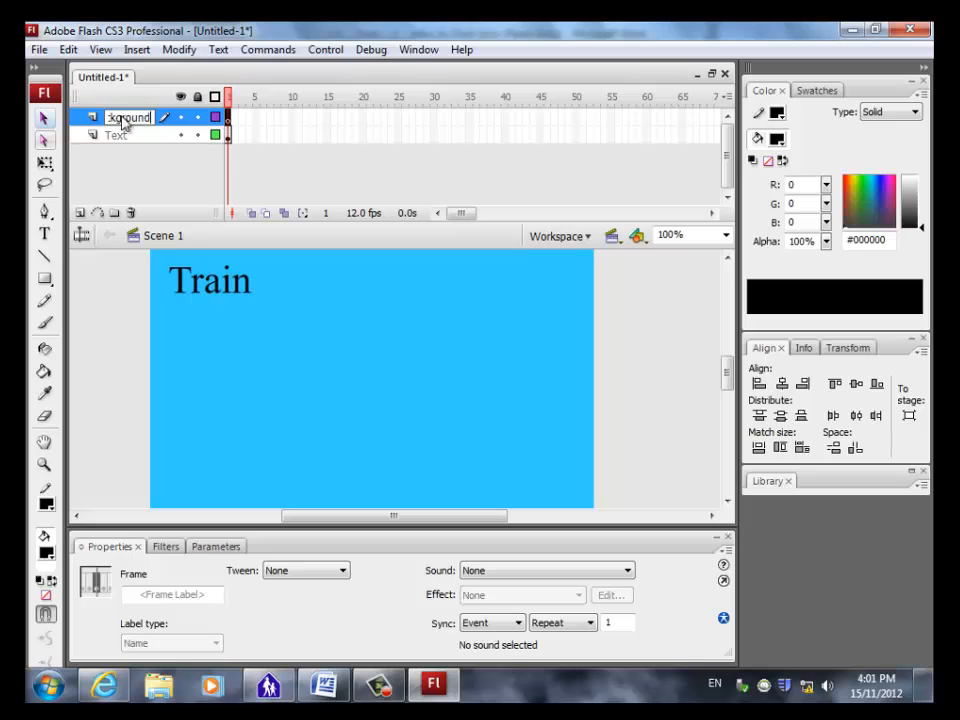
pyautogui.press('Return')
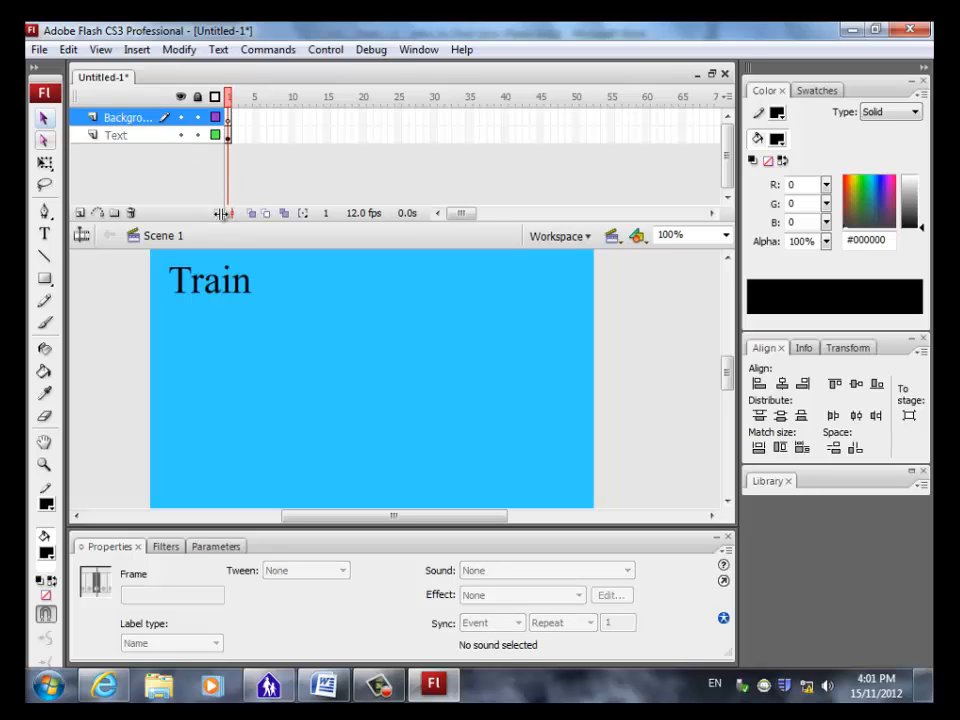
pyautogui.moveTo(222, 213); pyautogui.dragTo(242, 211)
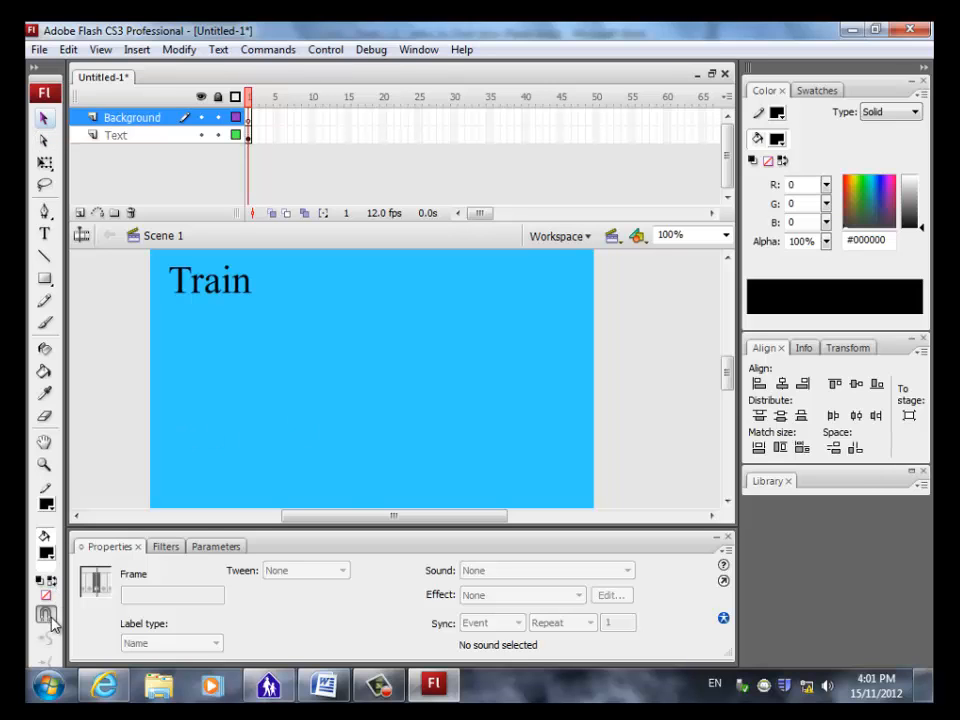
# Step: Activate the Rectangle tool in object drawing mode and check the finished train animation on the browser's tutorial page for reference
pyautogui.click(44, 279)
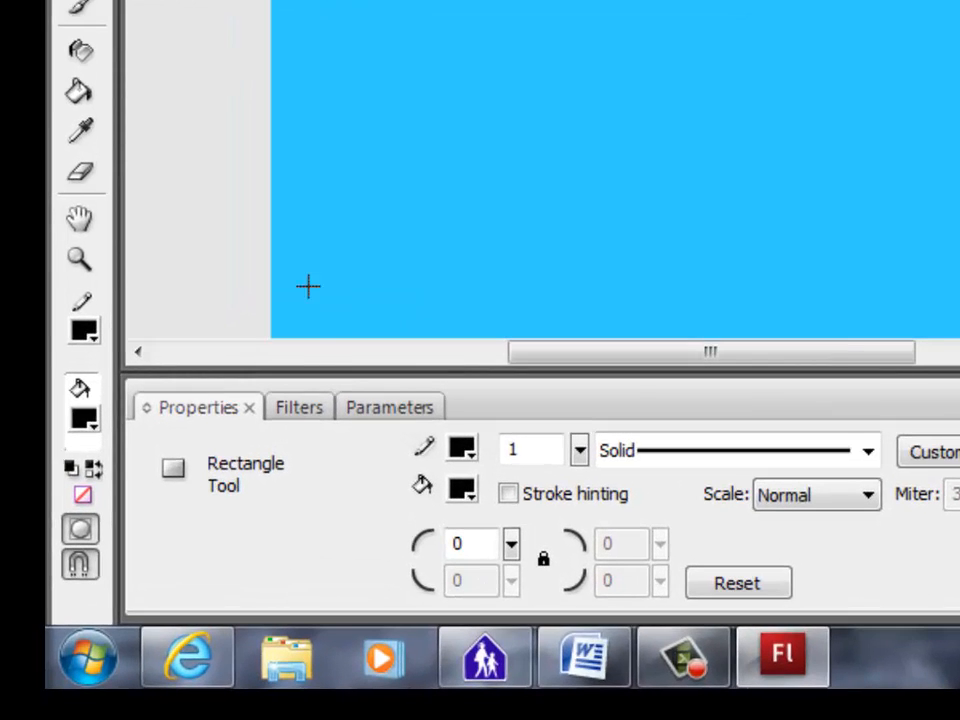
pyautogui.click(87, 532)
pyautogui.click(87, 532)
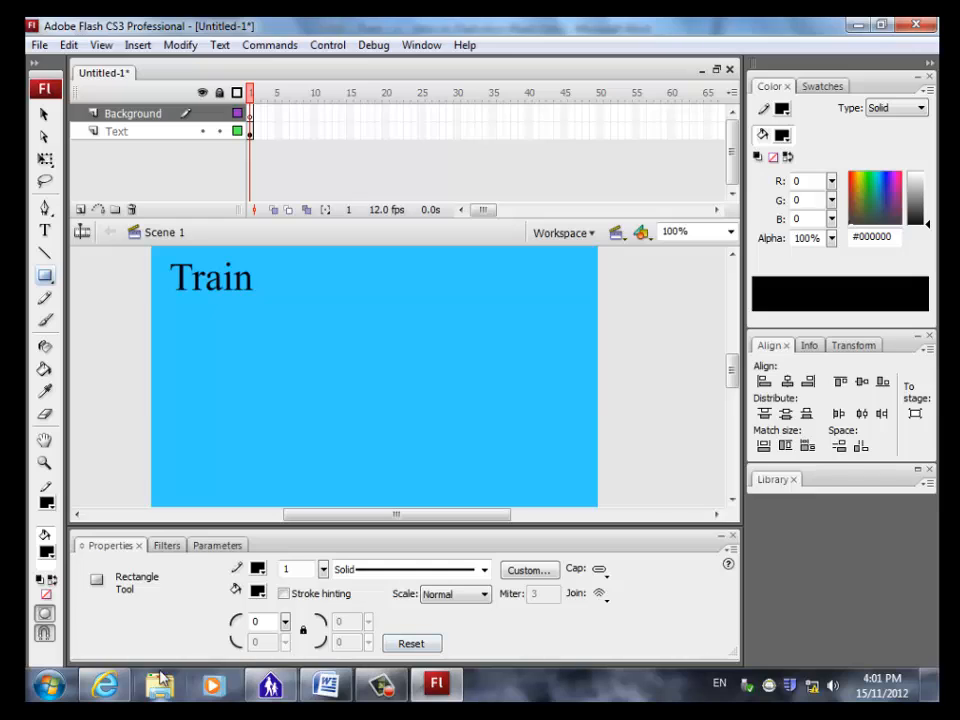
pyautogui.click(110, 689)
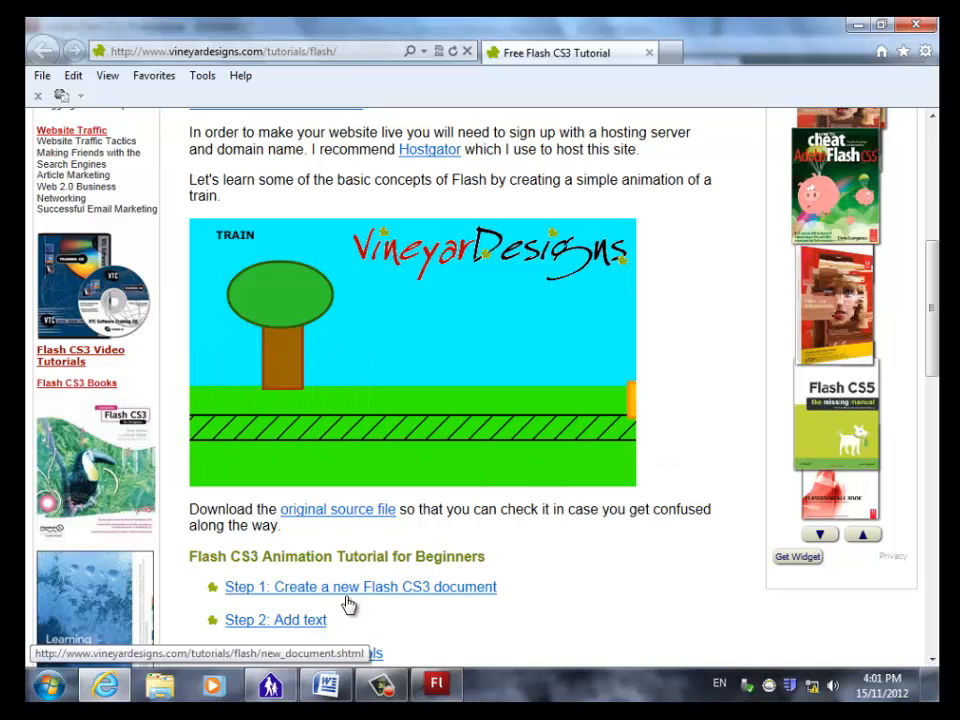
pyautogui.click(432, 682)
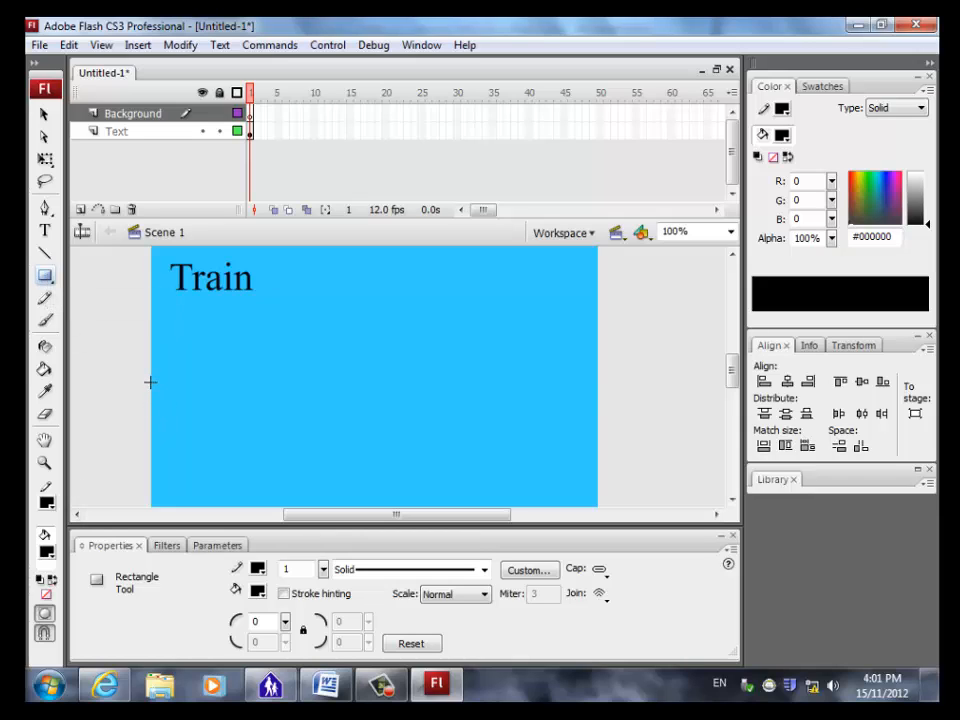
# Step: Draw a bright green (#00FF00) ground rectangle about 502 by 150 pixels across the lower half of the stage
pyautogui.click(46, 551)
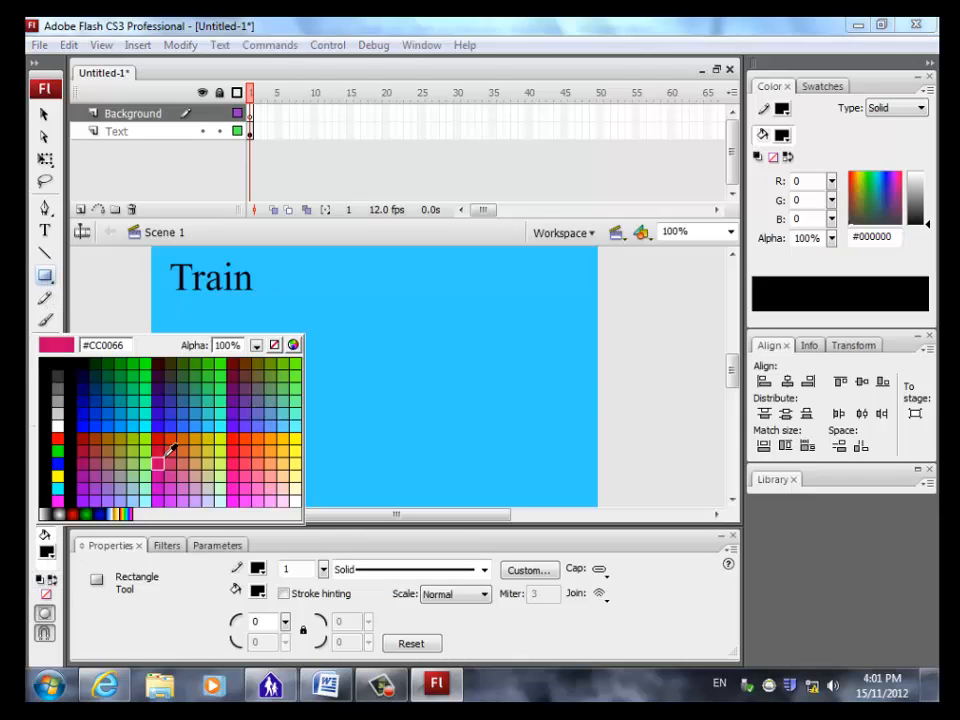
pyautogui.click(146, 362)
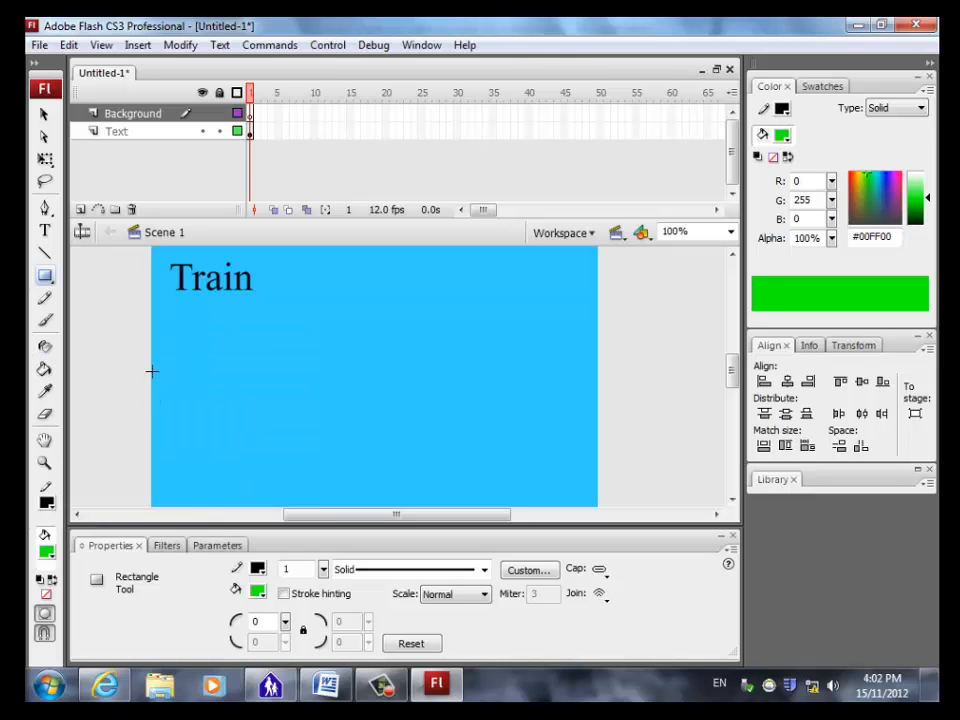
pyautogui.moveTo(152, 371)
pyautogui.mouseDown()
pyautogui.moveTo(219, 411)
pyautogui.moveTo(600, 506)
pyautogui.mouseUp()
# Step: Nudge the green ground rectangle down and left to X -1, Y 161 and check its coverage of the stage's lower edge
pyautogui.press('Down')
pyautogui.press('Down')
pyautogui.press('Down')
pyautogui.press('Down')
pyautogui.press('Down')
pyautogui.press('Down')
pyautogui.press('Down')
pyautogui.press('Down')
pyautogui.press('Down')
pyautogui.press('Down')
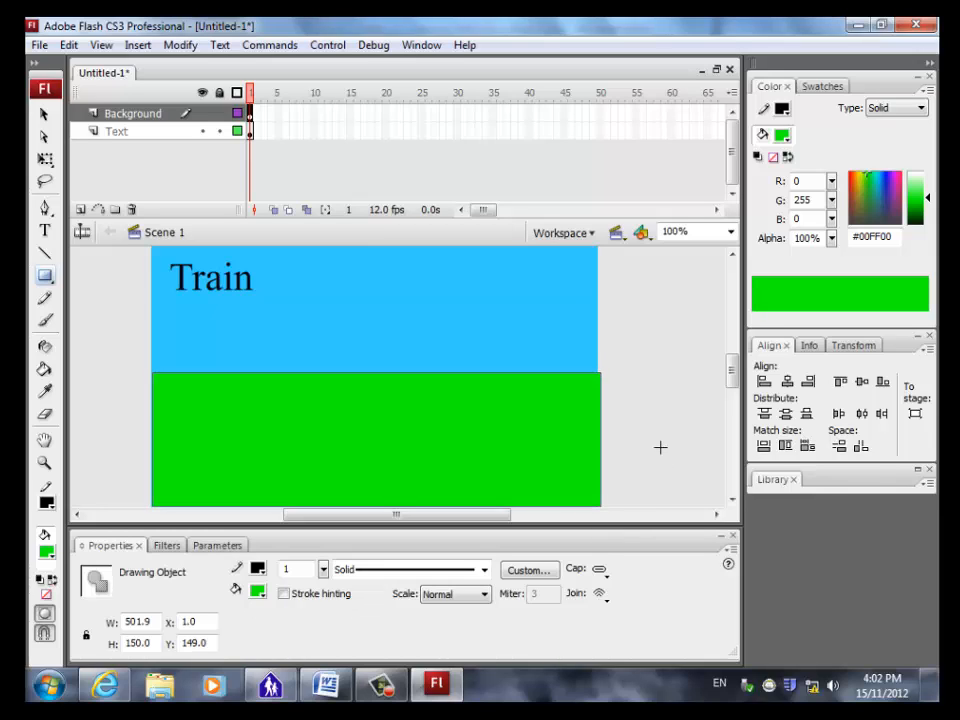
pyautogui.press('Down')
pyautogui.press('Down')
pyautogui.press('Down')
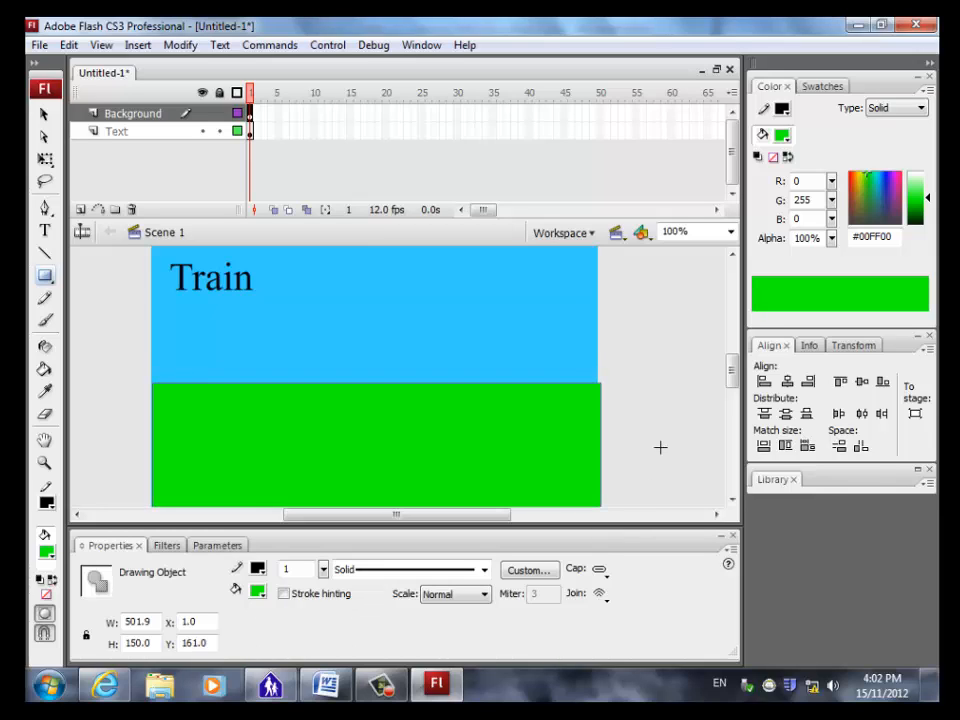
pyautogui.press('Left')
pyautogui.press('Left')
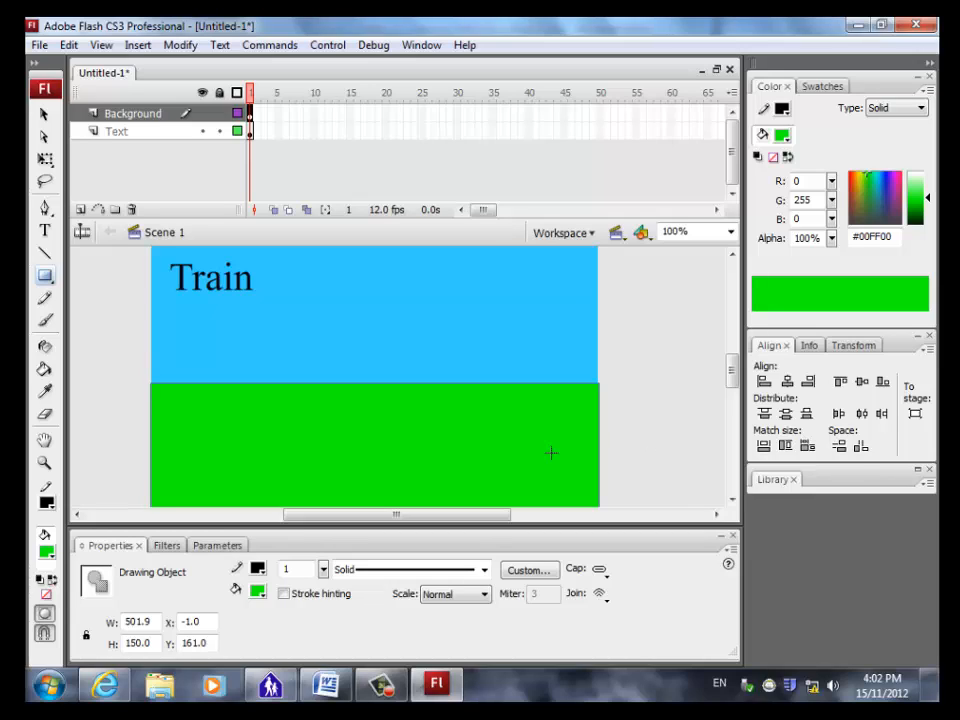
pyautogui.moveTo(735, 364); pyautogui.dragTo(671, 407)
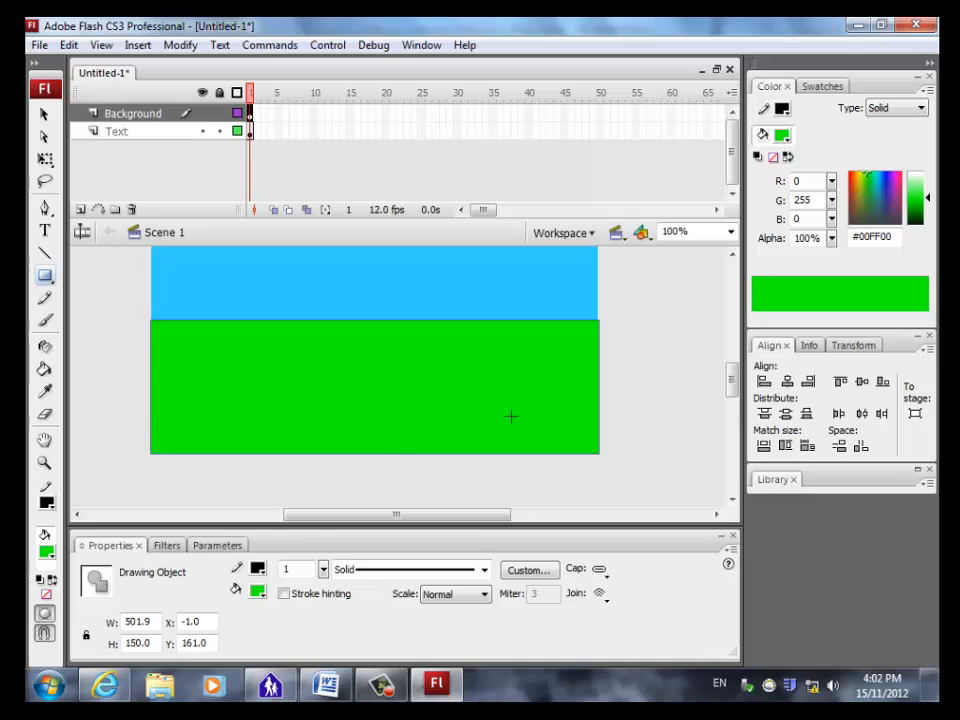
pyautogui.moveTo(735, 382)
pyautogui.mouseDown()
pyautogui.moveTo(733, 364)
pyautogui.moveTo(737, 385)
pyautogui.mouseUp()
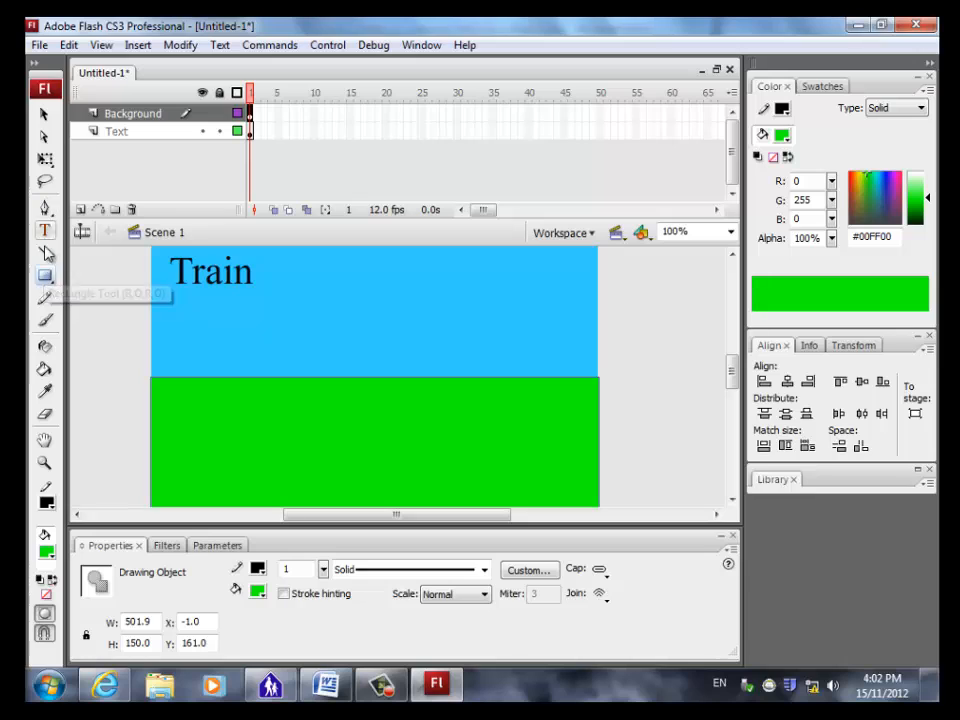
# Step: Draw an oval tree crown about 112 by 39 pixels just below the "Train" title with the Oval tool
pyautogui.click(45, 277)
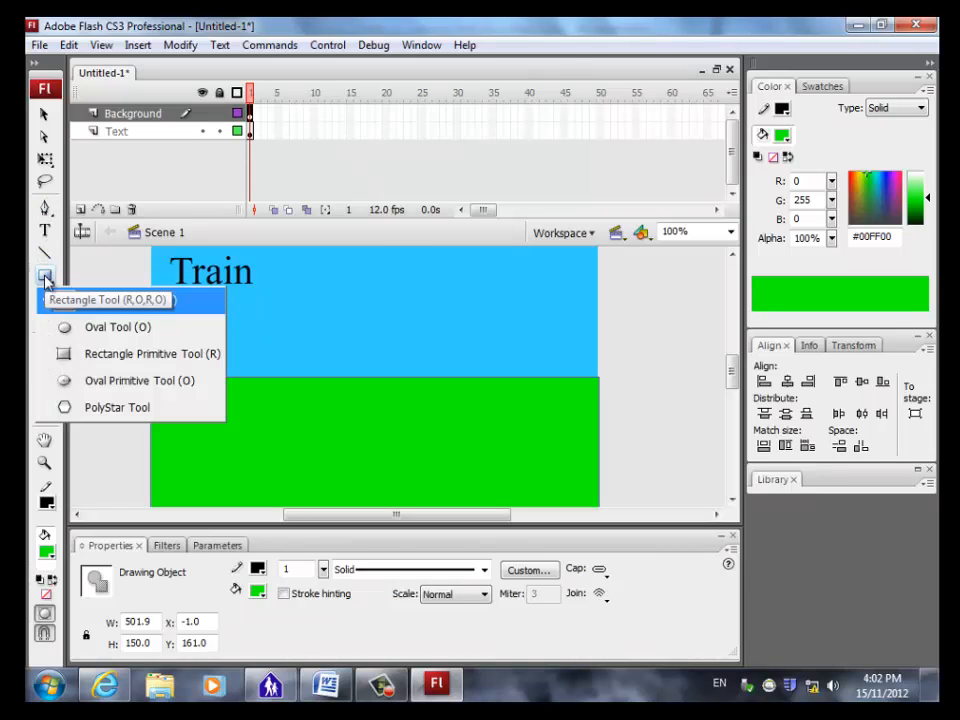
pyautogui.click(95, 327)
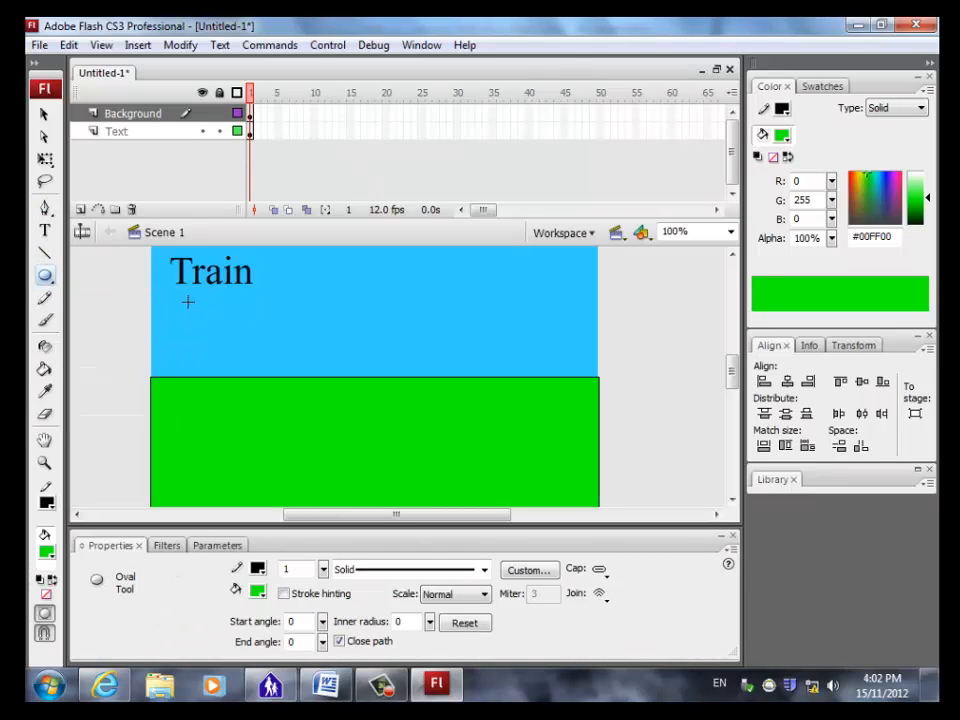
pyautogui.moveTo(187, 301)
pyautogui.mouseDown()
pyautogui.moveTo(216, 321)
pyautogui.moveTo(287, 338)
pyautogui.mouseUp()
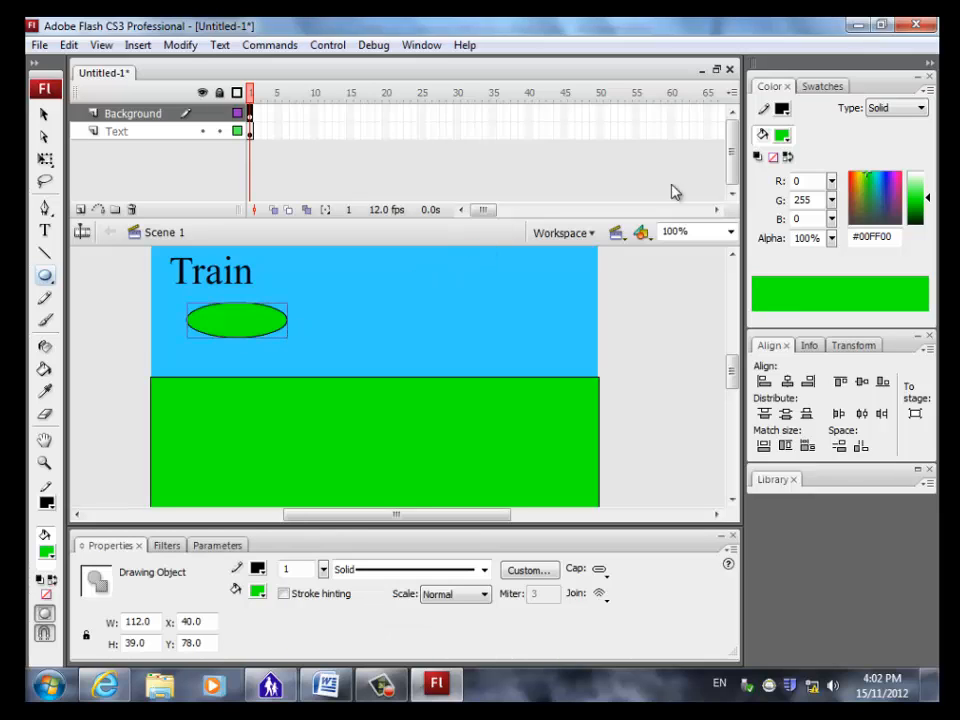
# Step: Set the fill to brown #663300 and draw a rectangular trunk about 26 by 69 pixels from the crown down to the ground
pyautogui.click(783, 135)
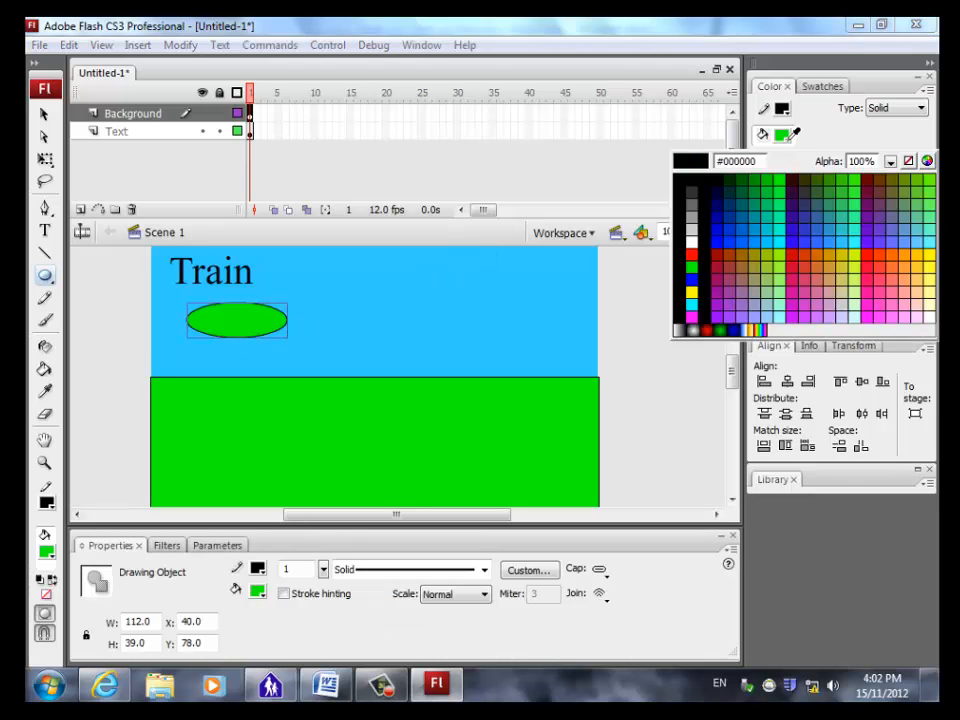
pyautogui.click(877, 187)
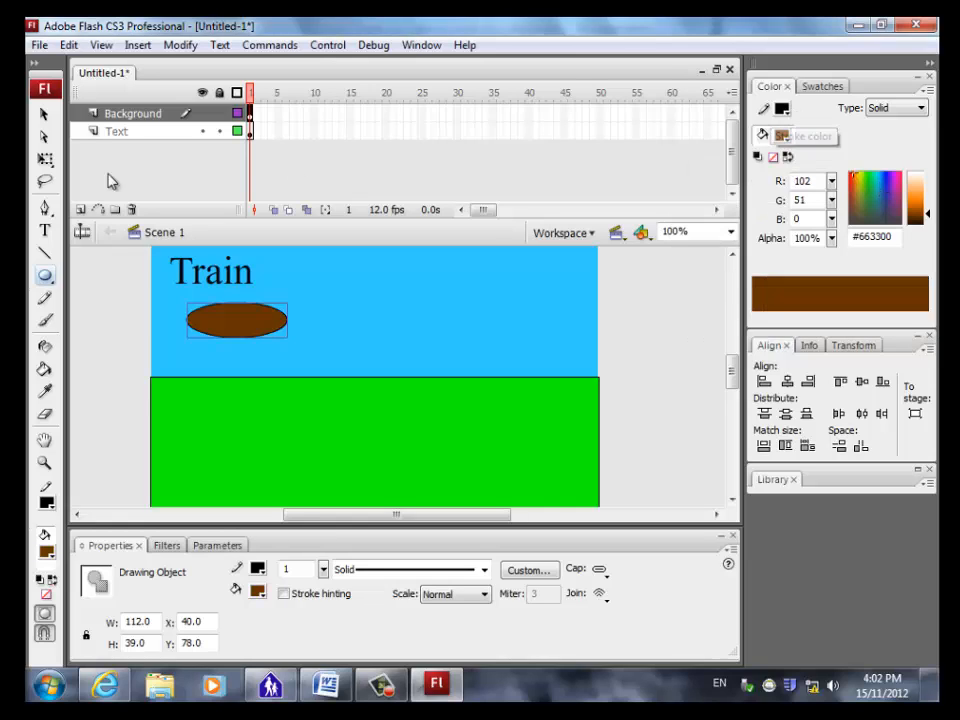
pyautogui.click(44, 273)
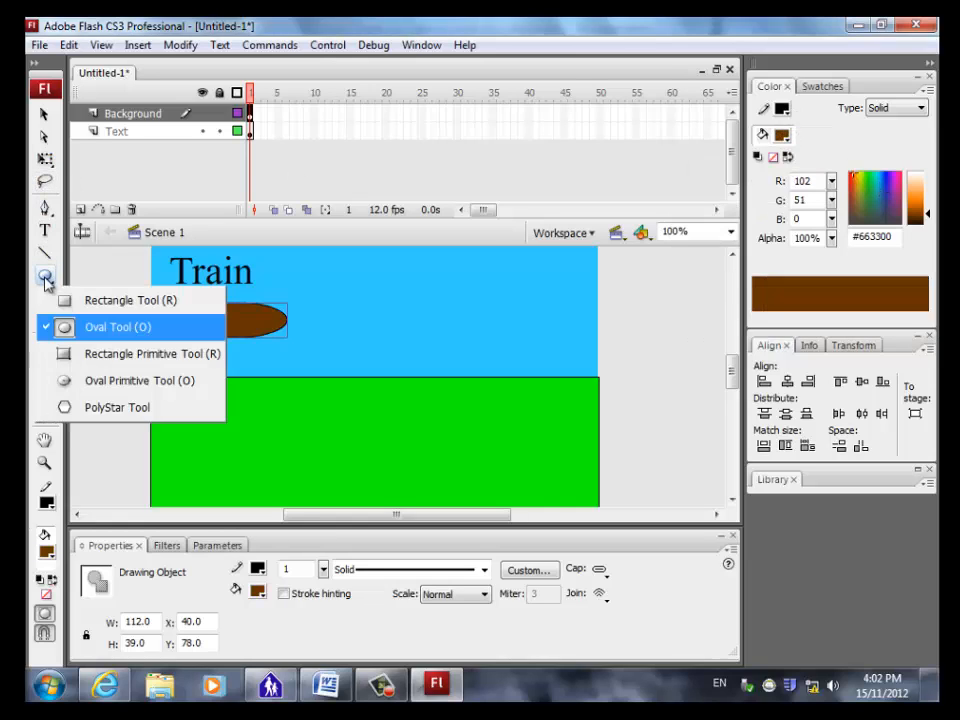
pyautogui.click(98, 304)
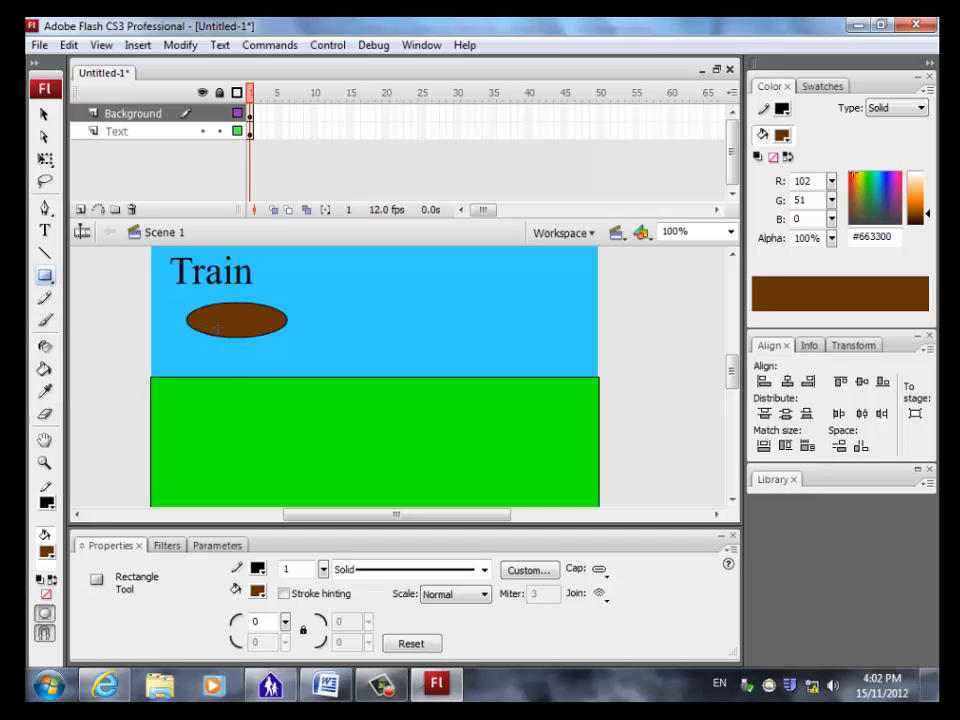
pyautogui.moveTo(229, 342); pyautogui.dragTo(247, 384)
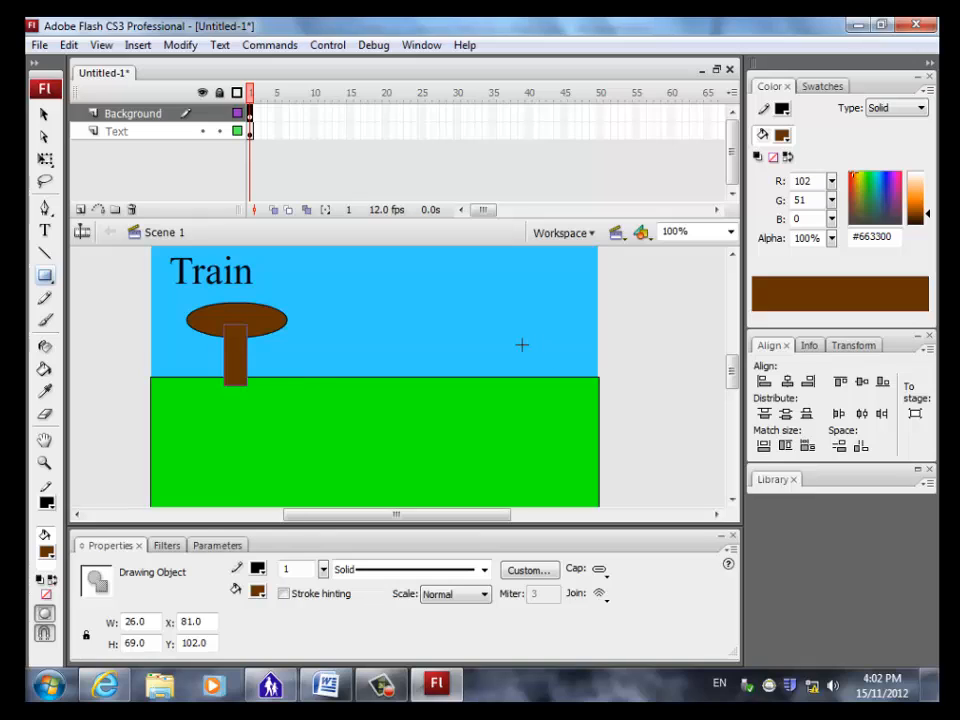
# Step: Change the fill of the oval tree crown to dark green #009900
pyautogui.click(44, 113)
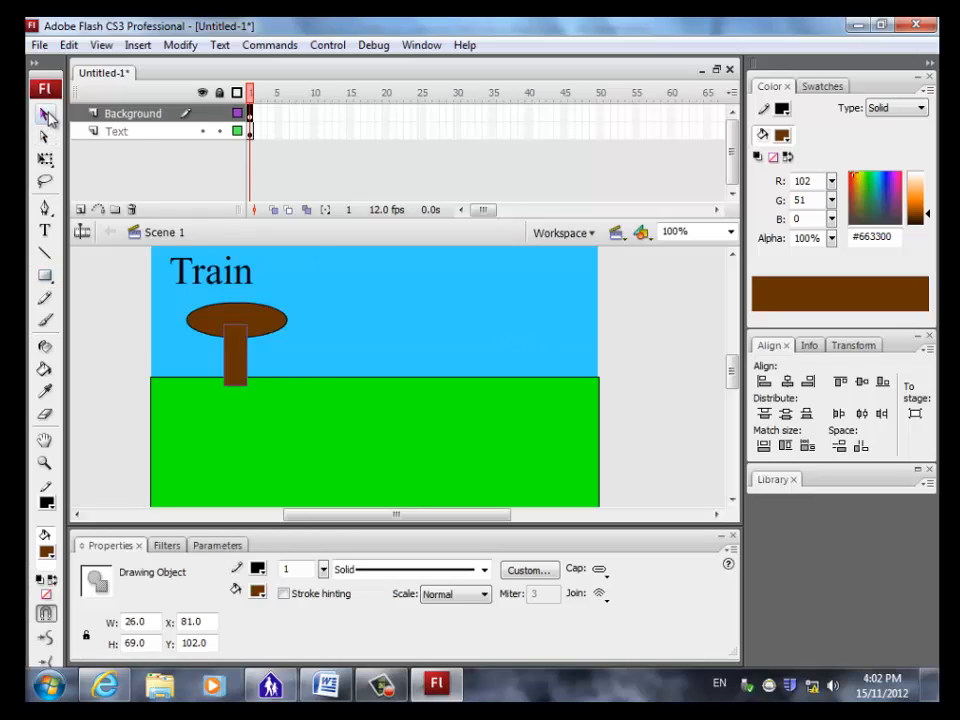
pyautogui.click(225, 323)
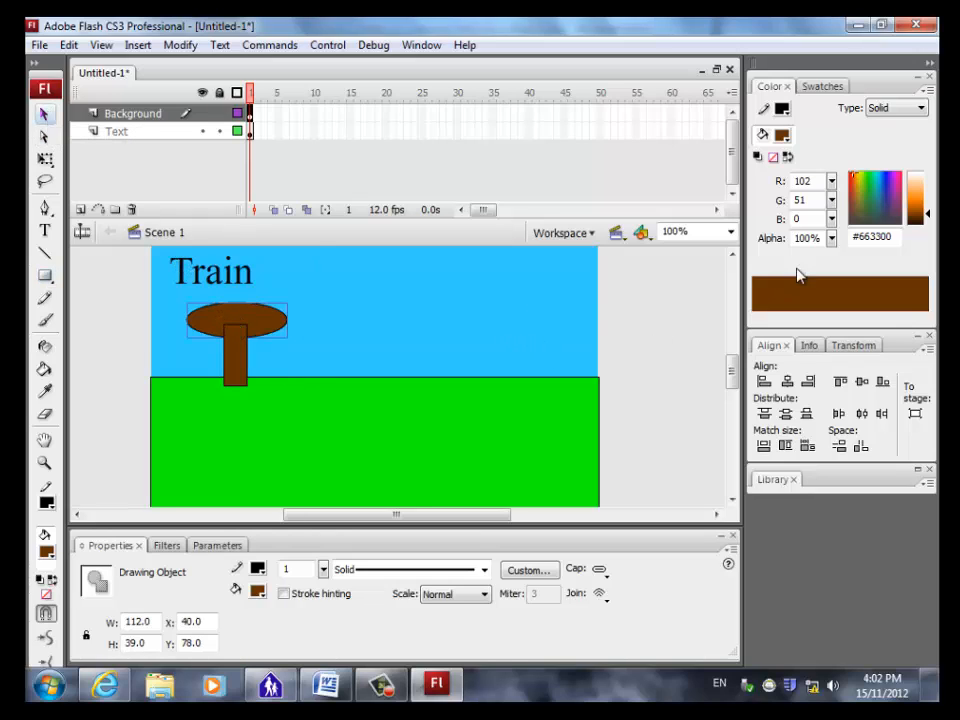
pyautogui.click(782, 135)
pyautogui.click(755, 177)
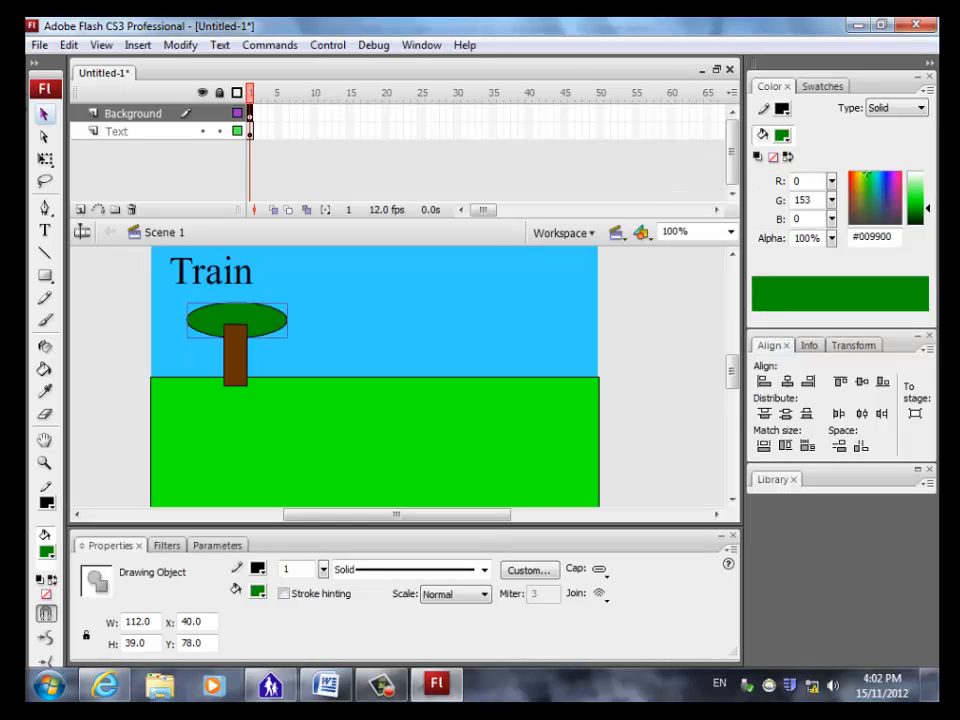
# Step: Send the brown tree trunk to the back, behind the crown and the ground, and deselect it
pyautogui.click(239, 365)
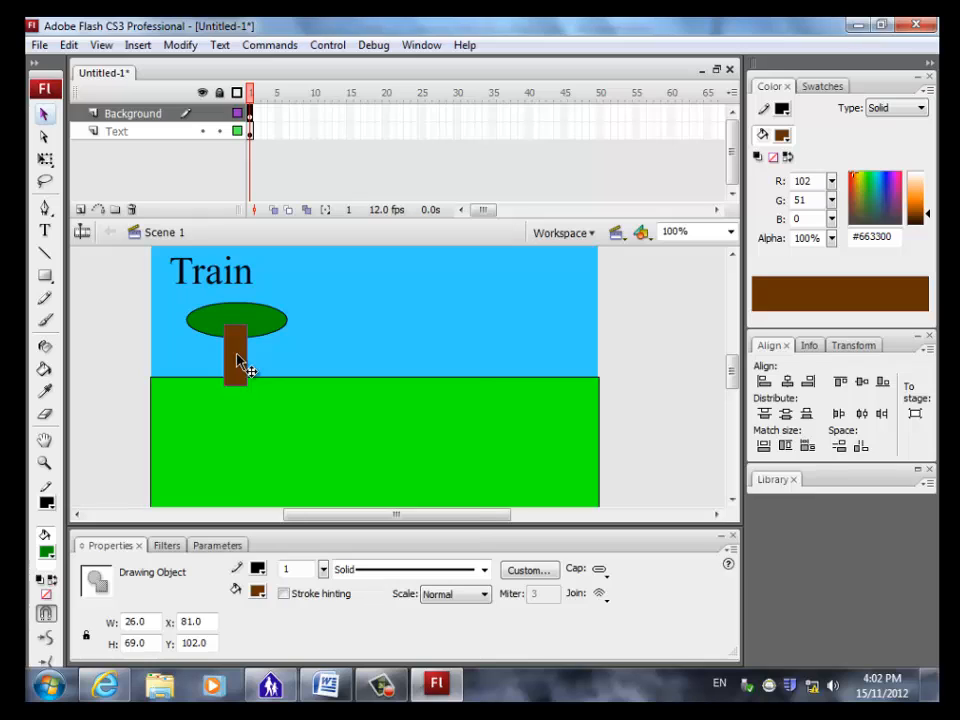
pyautogui.rightClick(238, 360)
pyautogui.moveTo(380, 557)
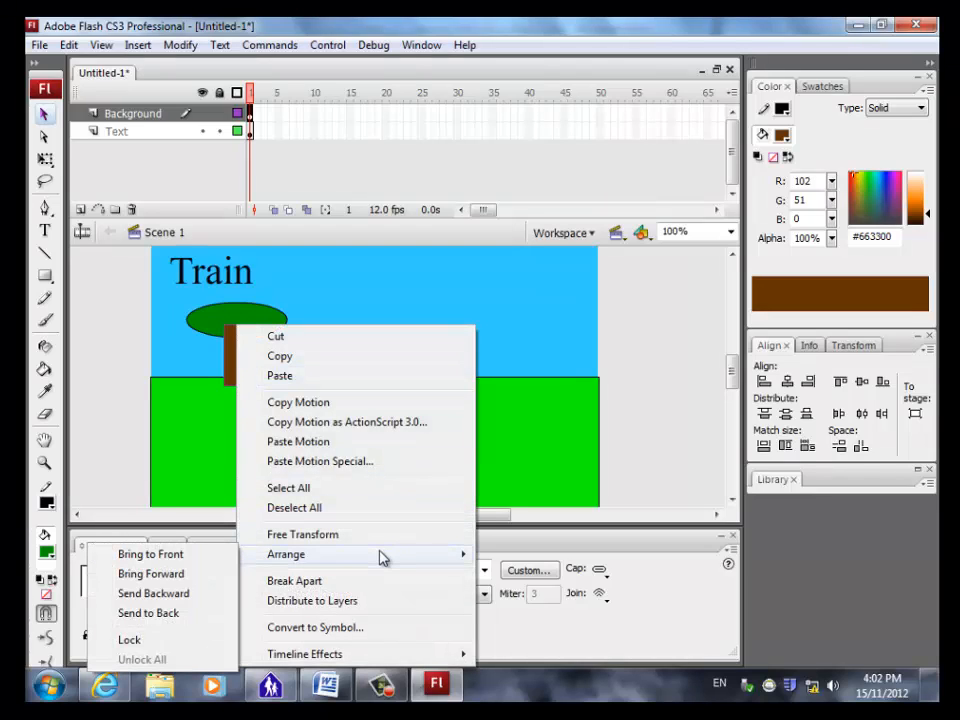
pyautogui.click(152, 614)
pyautogui.click(118, 381)
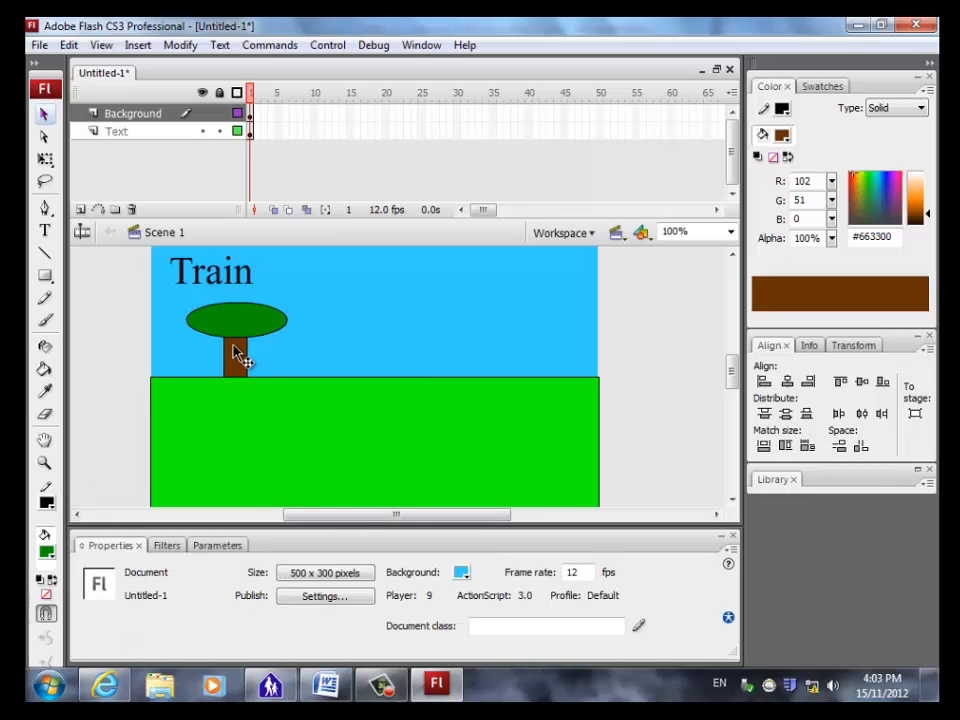
pyautogui.click(227, 280)
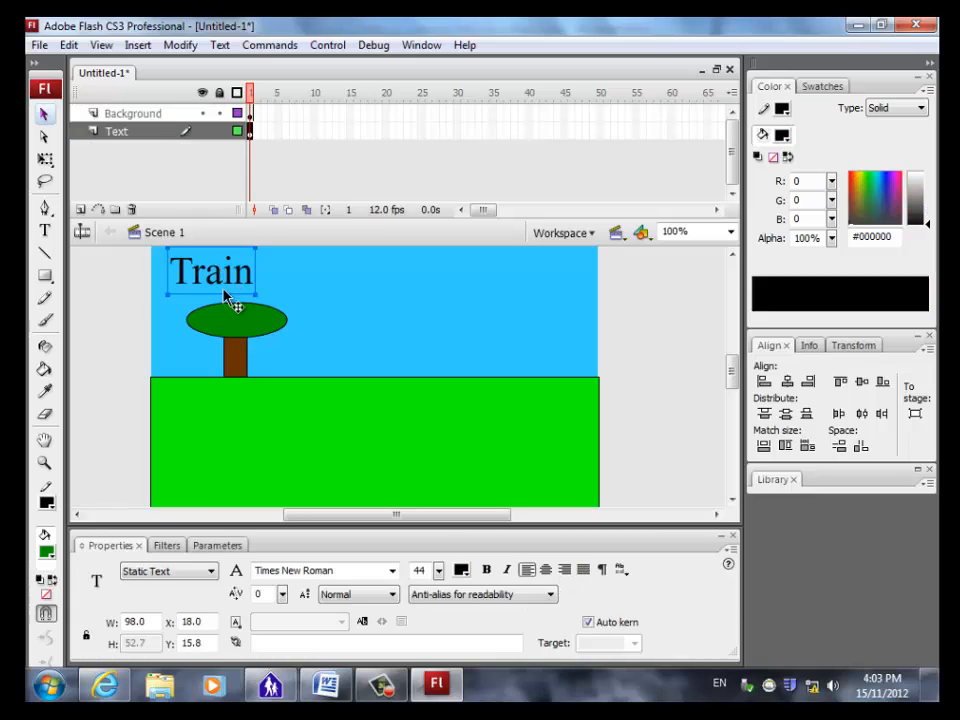
pyautogui.click(231, 326)
pyautogui.click(255, 437)
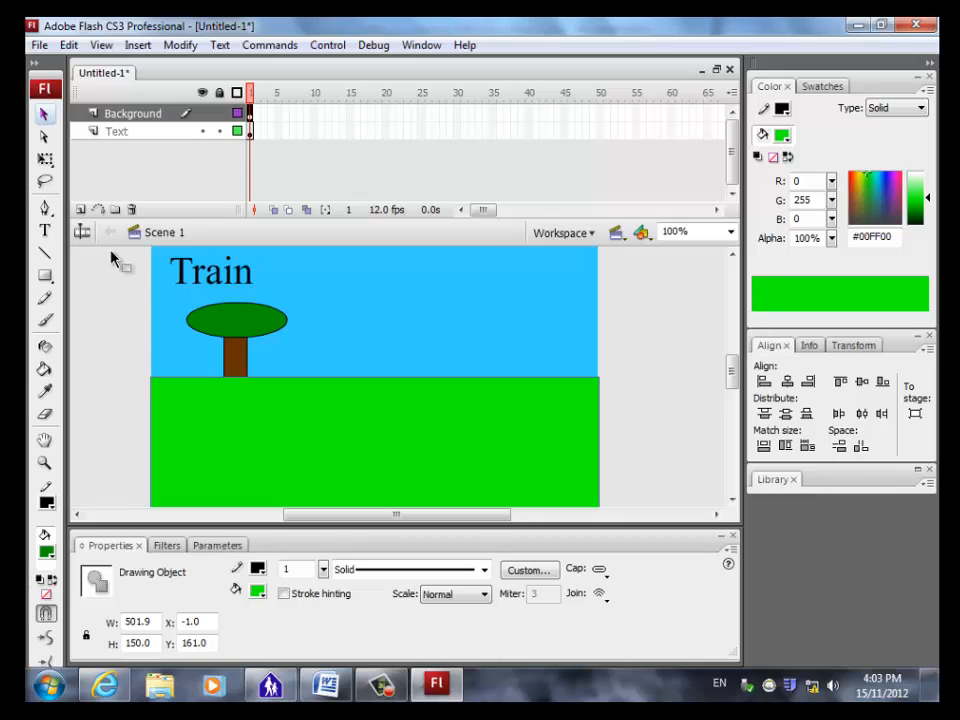
# Step: Draw a black horizontal line about 533 pixels long across the green ground at Y 205, extending past both stage edges
pyautogui.click(44, 253)
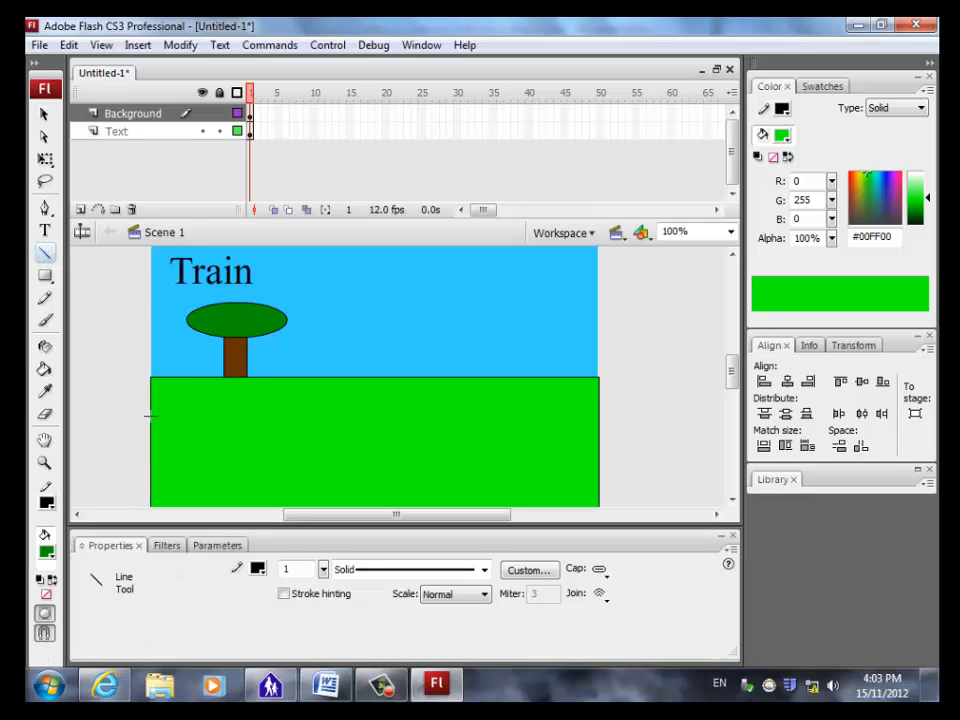
pyautogui.moveTo(238, 418)
pyautogui.mouseDown()
pyautogui.moveTo(493, 437)
pyautogui.moveTo(564, 424)
pyautogui.moveTo(456, 414)
pyautogui.moveTo(471, 410)
pyautogui.mouseUp()
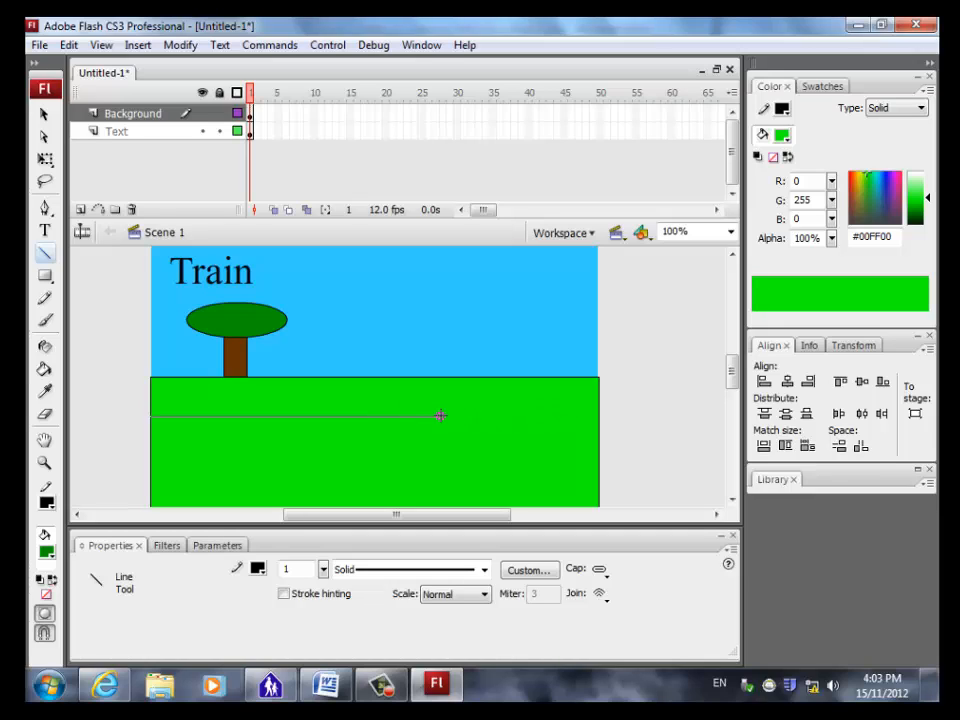
pyautogui.moveTo(435, 314); pyautogui.dragTo(365, 278)
pyautogui.moveTo(170, 298); pyautogui.dragTo(460, 412)
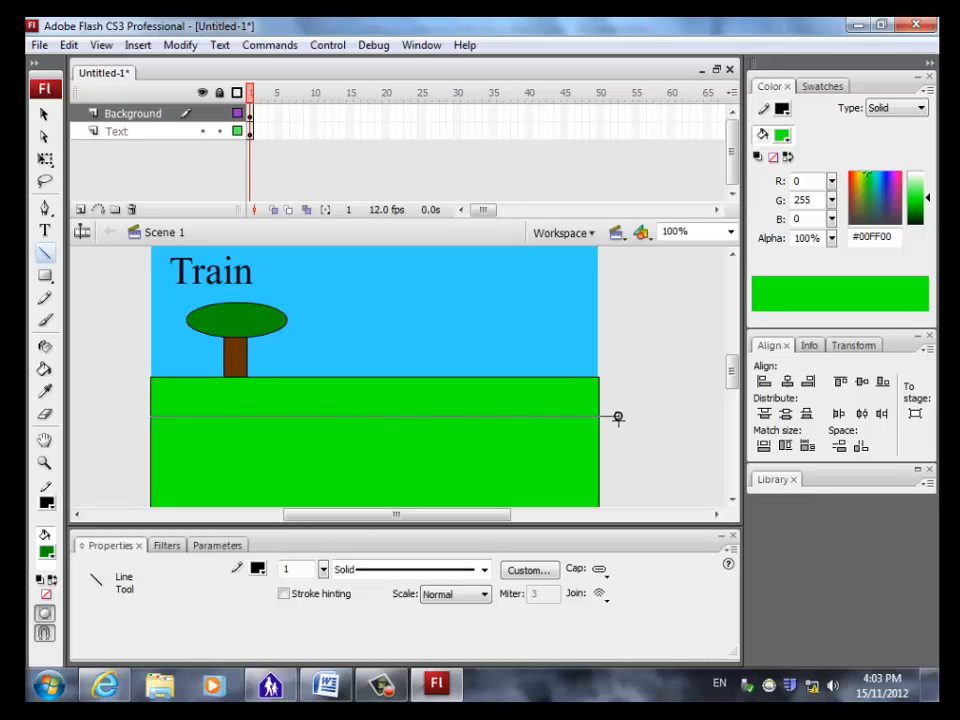
pyautogui.moveTo(625, 416); pyautogui.dragTo(625, 416)
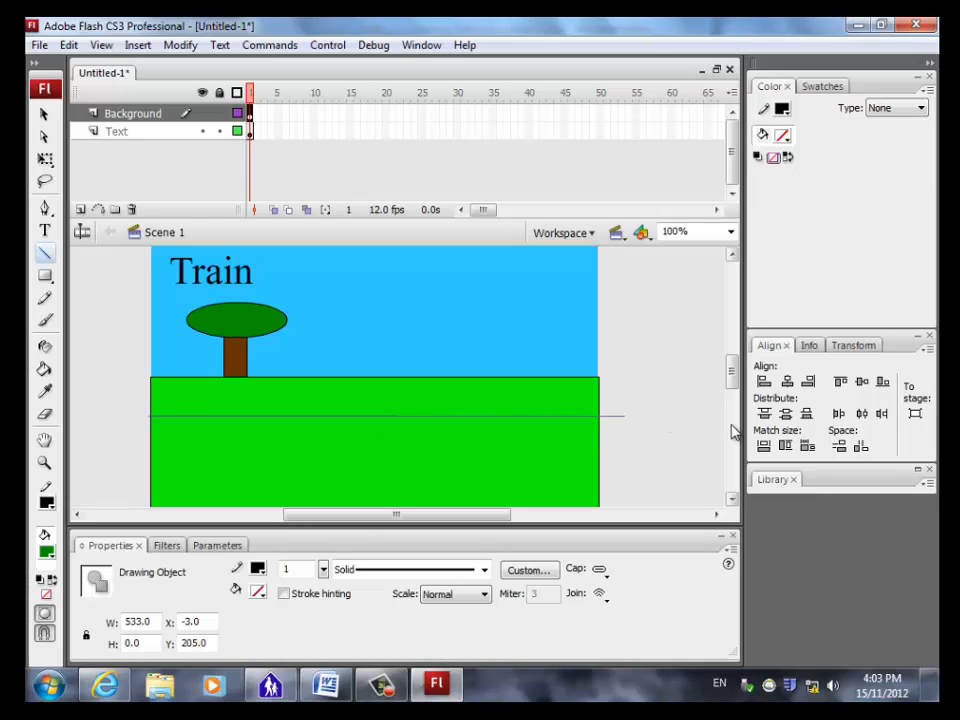
# Step: Nudge the horizontal track line left to X -15 so it overhangs the stage on both sides
pyautogui.press('Left')
pyautogui.press('Left')
pyautogui.press('Left')
pyautogui.press('Left')
pyautogui.press('Left')
pyautogui.press('Left')
pyautogui.press('Left')
# Step: Convert the horizontal track line into a Graphic symbol named Train Track
pyautogui.click(44, 114)
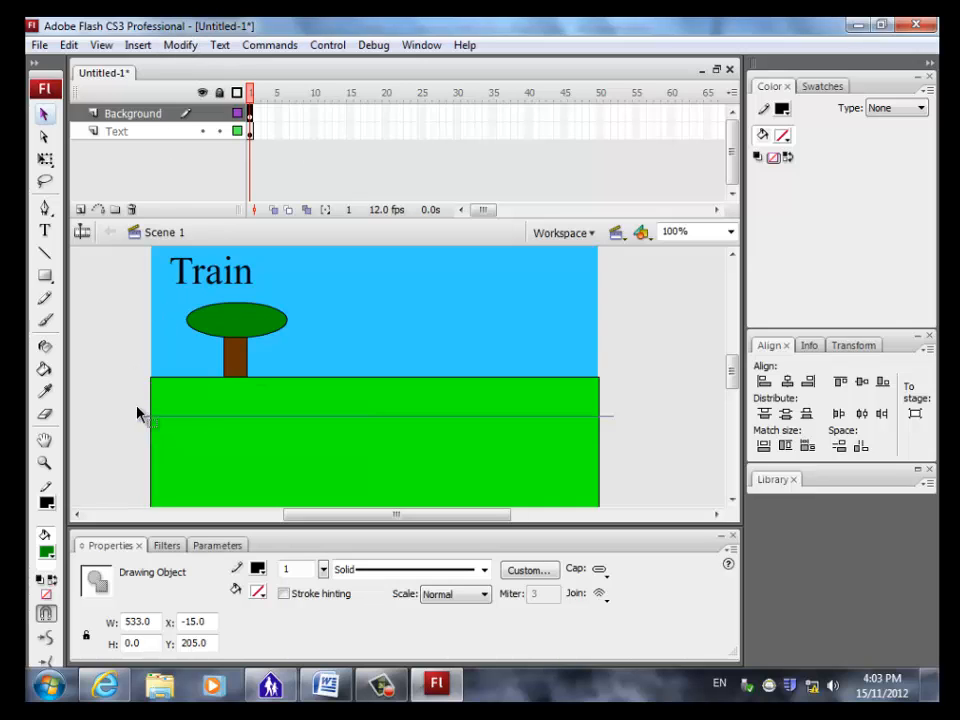
pyautogui.click(180, 45)
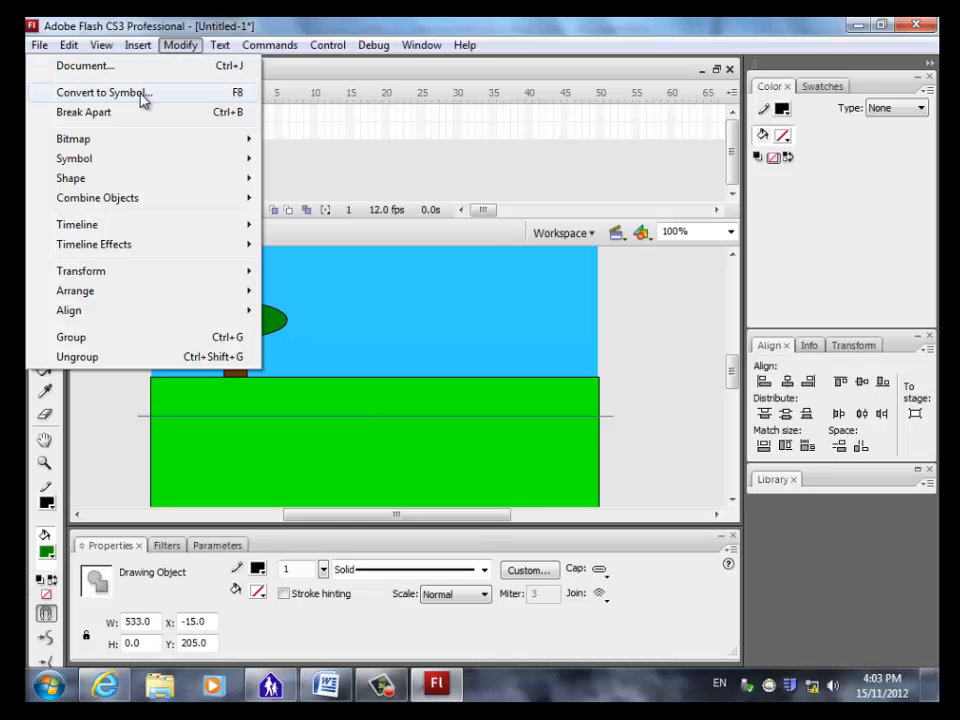
pyautogui.click(237, 97)
pyautogui.click(374, 224)
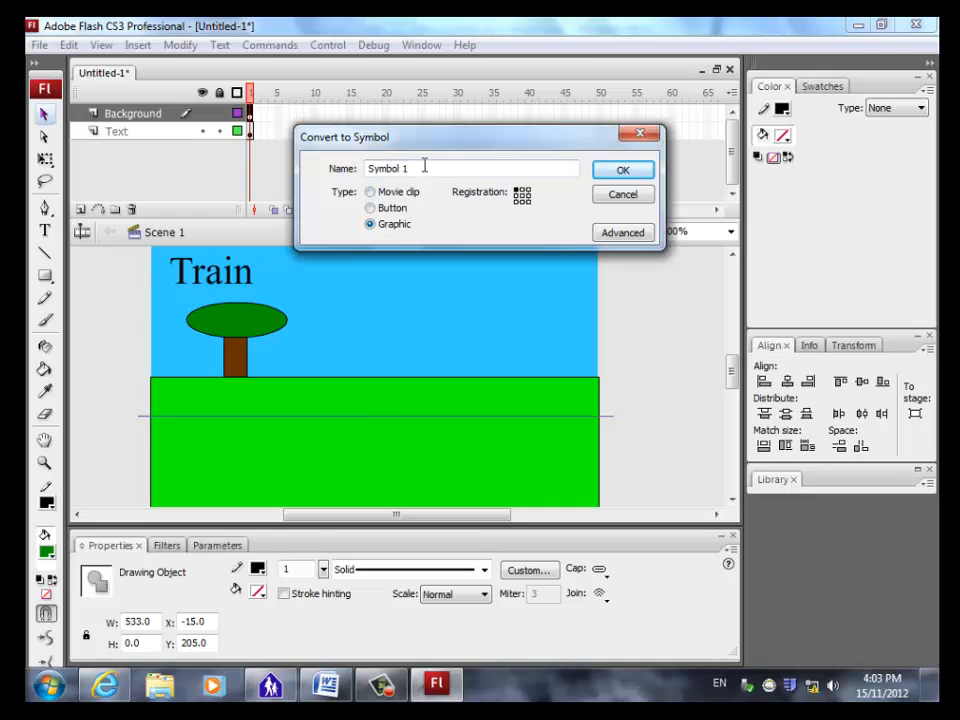
pyautogui.moveTo(424, 166); pyautogui.dragTo(351, 166)
pyautogui.write('Train Track')
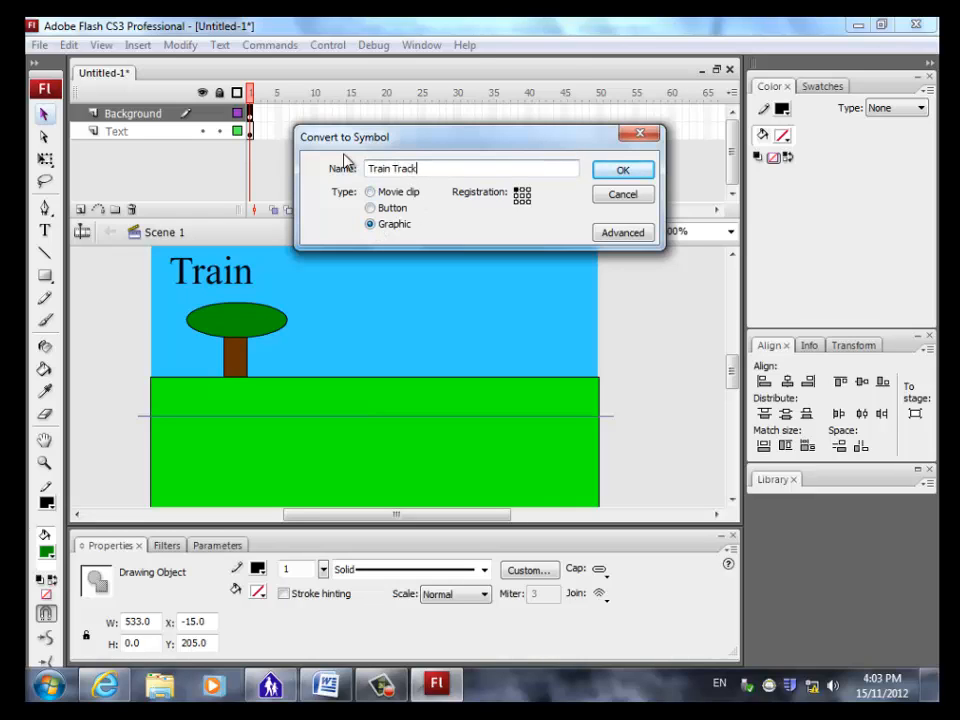
pyautogui.press('Return')
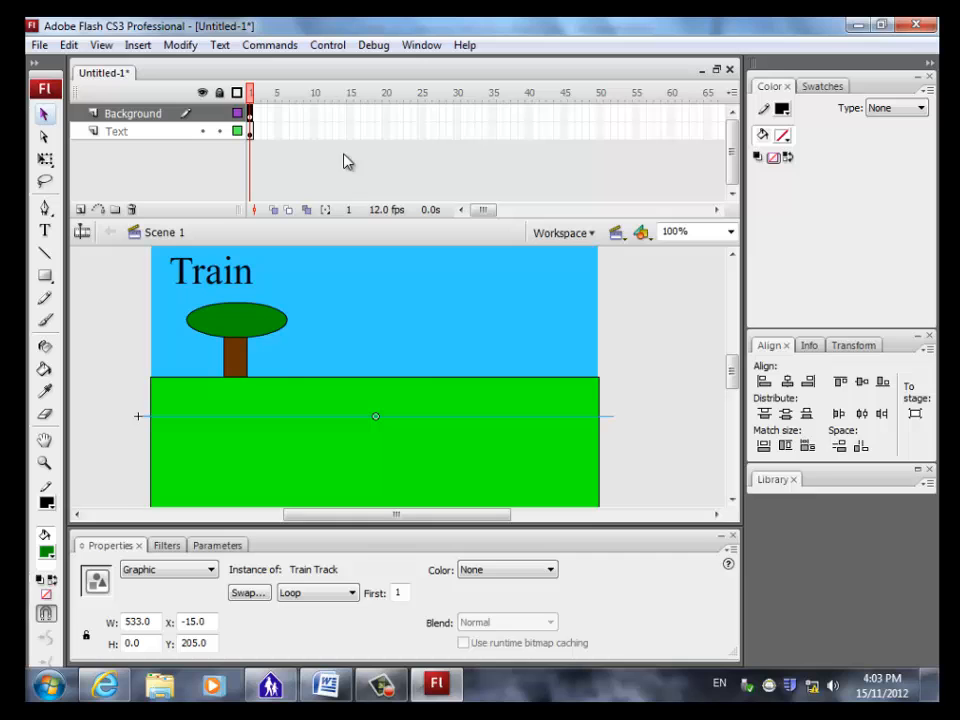
# Step: Place a second Train Track instance from the library below the first line, at about X -16, Y 248
pyautogui.click(778, 483)
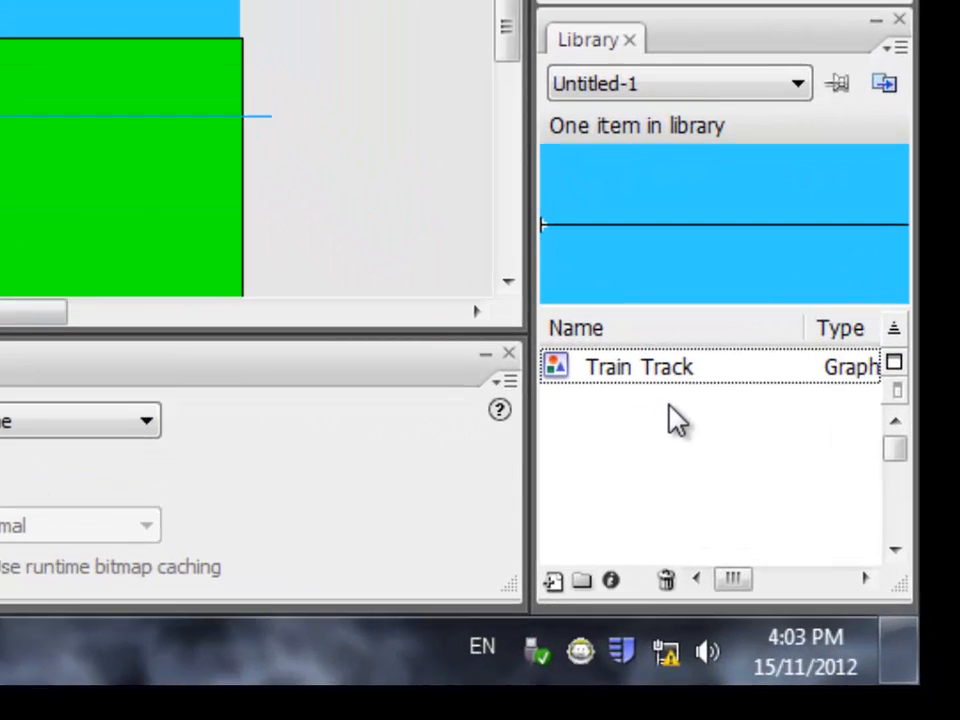
pyautogui.click(680, 393)
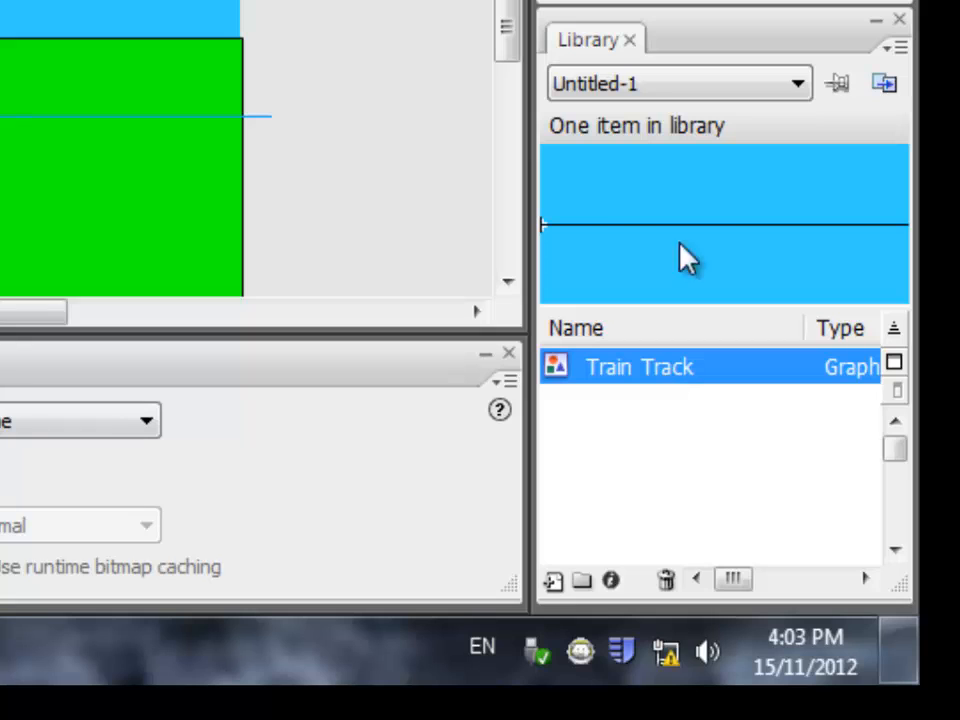
pyautogui.click(372, 185)
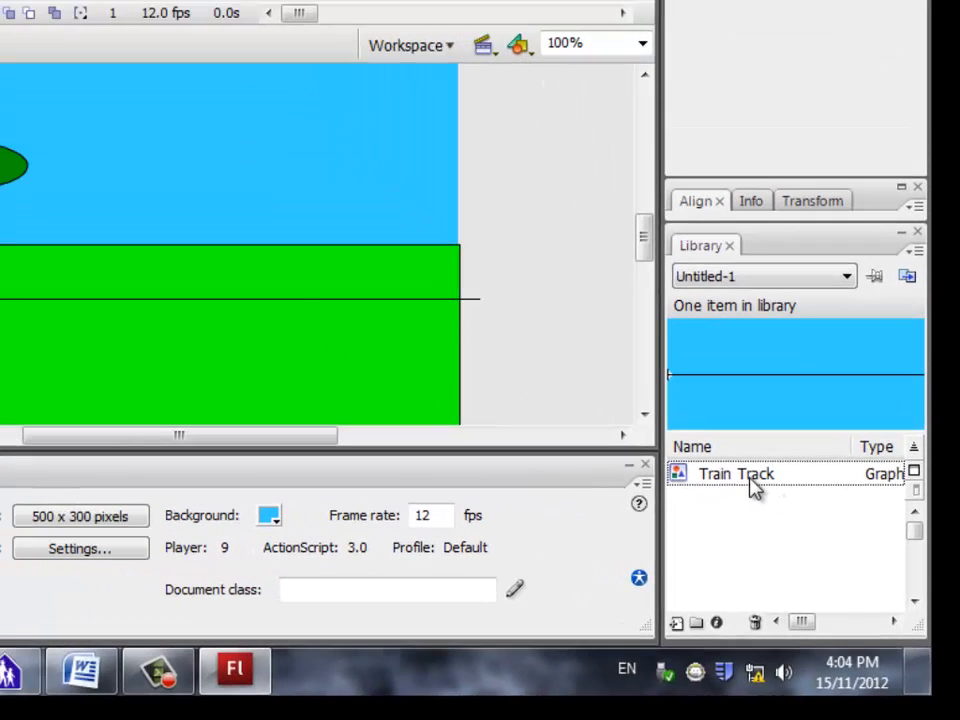
pyautogui.moveTo(737, 461); pyautogui.dragTo(117, 324)
pyautogui.moveTo(165, 352)
pyautogui.mouseDown()
pyautogui.moveTo(145, 360)
pyautogui.moveTo(152, 367)
pyautogui.mouseUp()
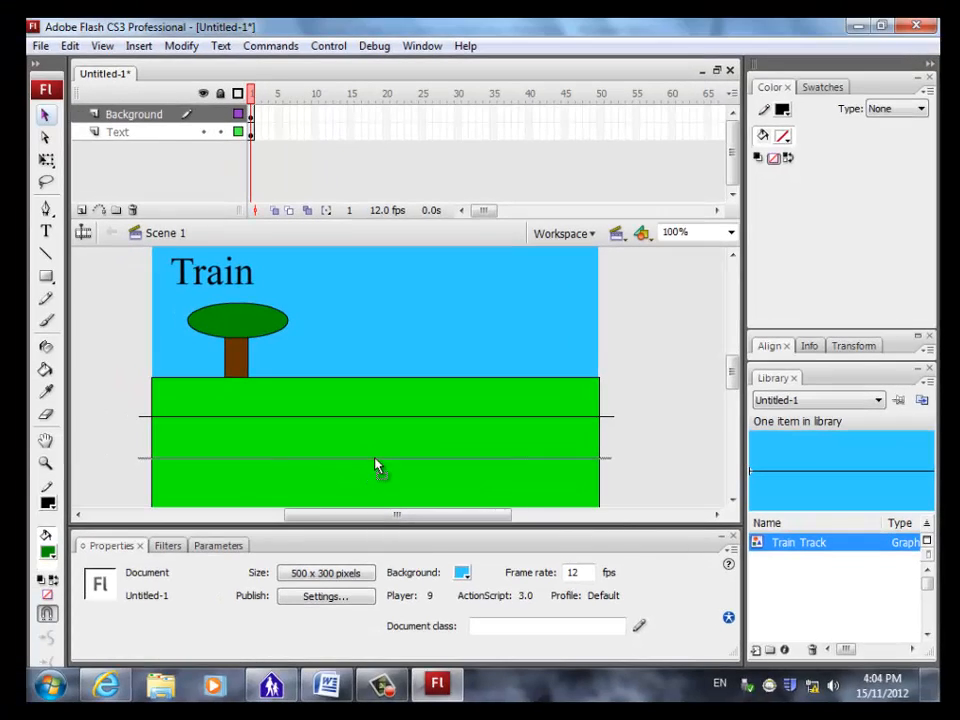
pyautogui.moveTo(378, 466); pyautogui.dragTo(378, 463)
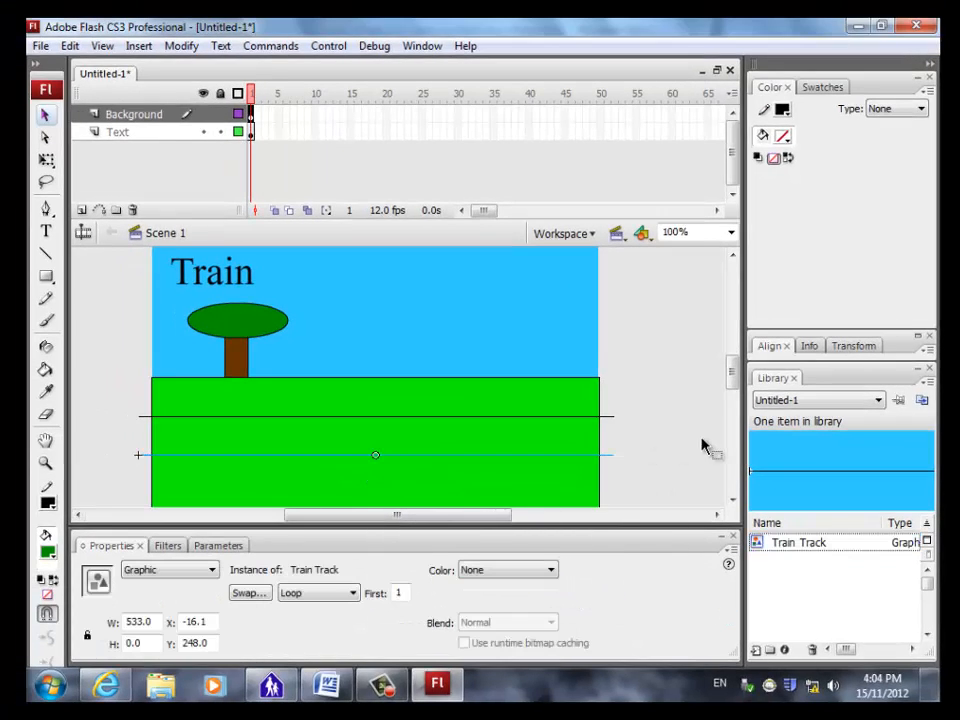
# Step: Nudge the upper track line up slightly and the lower track line up to Y 241, and deselect them
pyautogui.moveTo(733, 374); pyautogui.dragTo(735, 380)
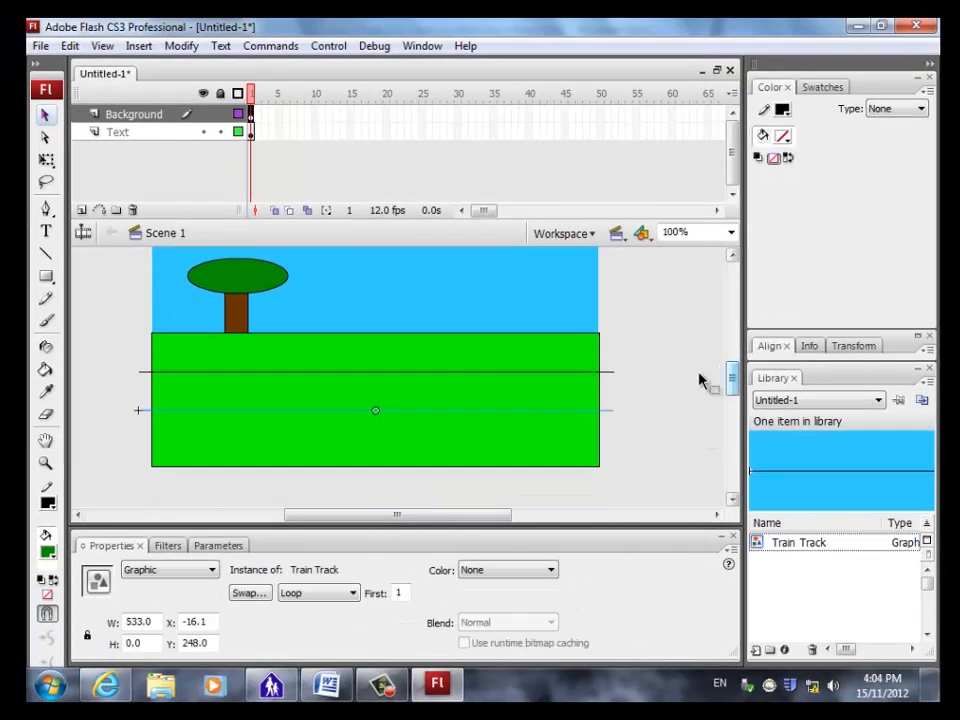
pyautogui.click(426, 373)
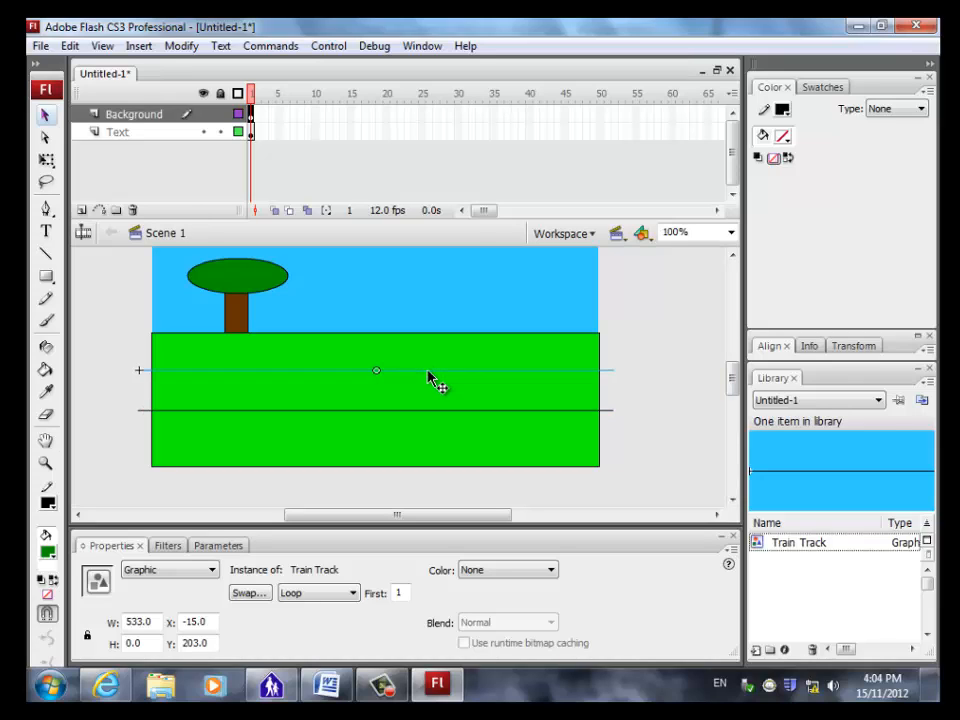
pyautogui.moveTo(427, 371); pyautogui.dragTo(424, 412)
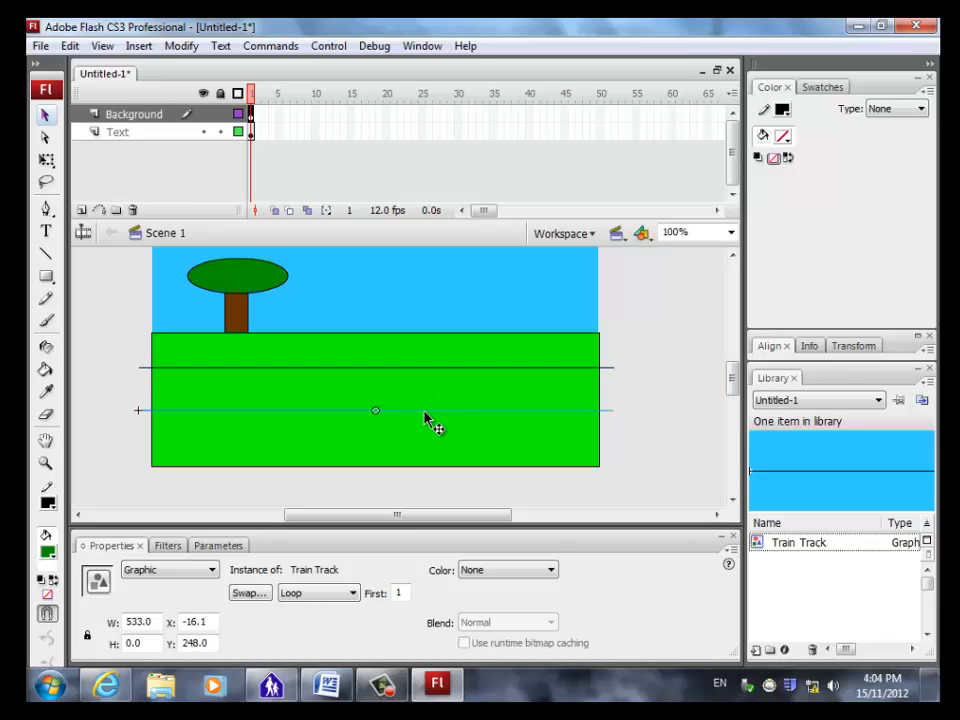
pyautogui.press('Up')
pyautogui.press('Up')
pyautogui.press('Up')
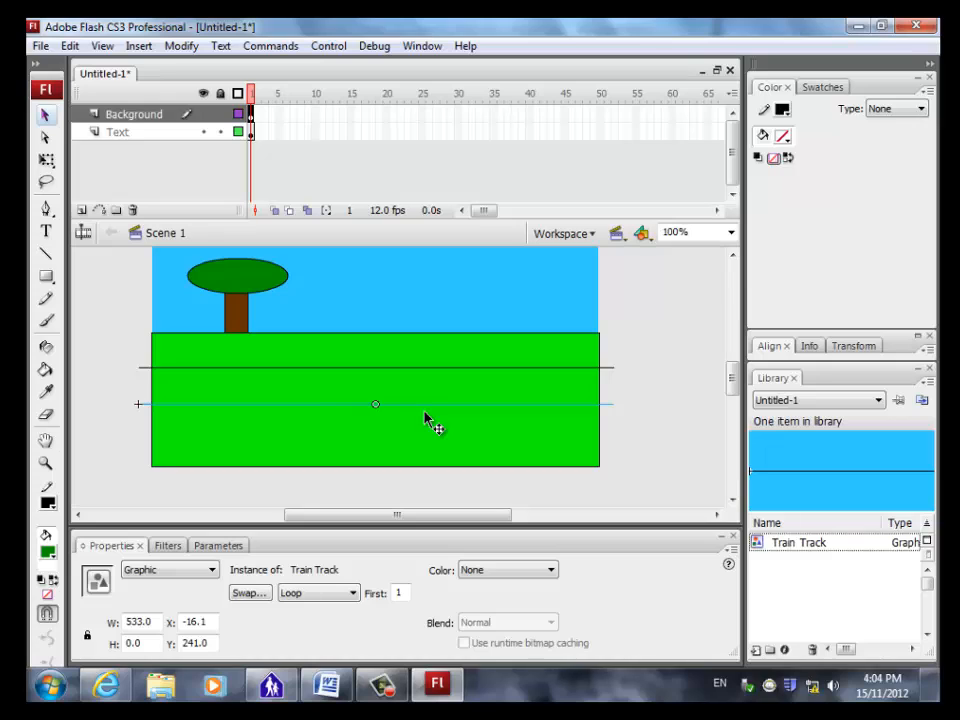
pyautogui.click(641, 447)
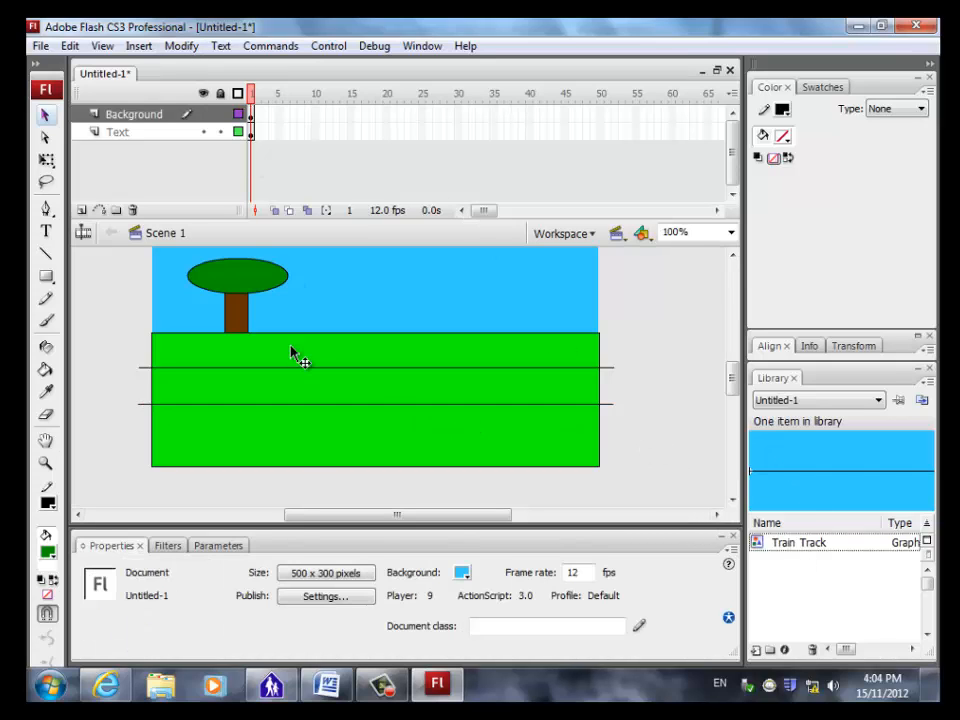
# Step: Draw a diagonal sleeper line about 17 by 41 pixels between the rails below the trunk, and place a copy of it just to its left
pyautogui.click(45, 256)
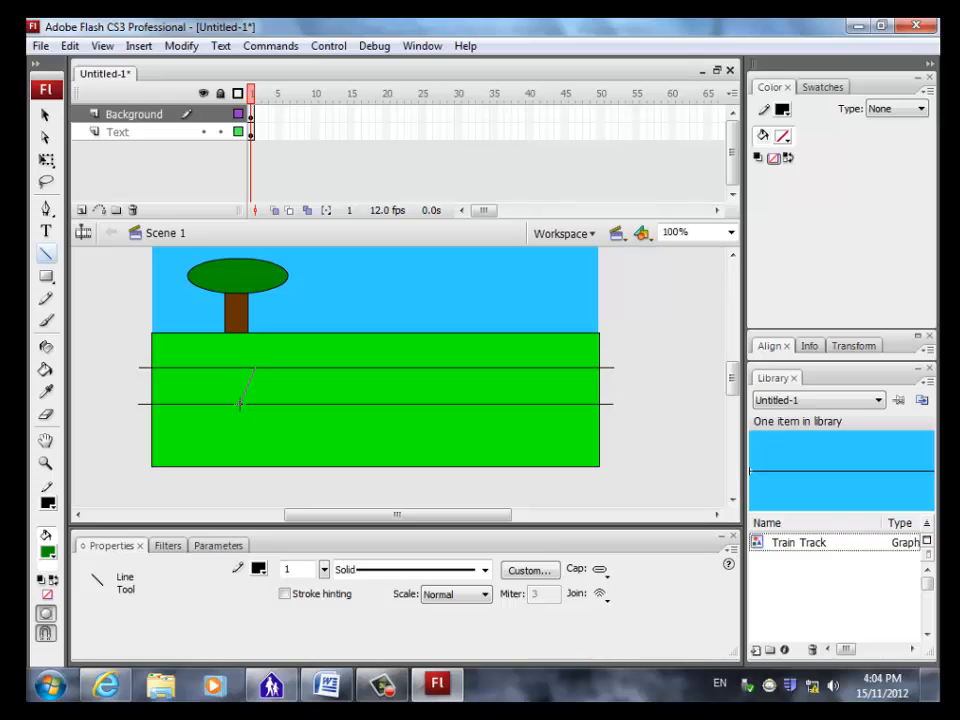
pyautogui.moveTo(240, 404); pyautogui.dragTo(240, 405)
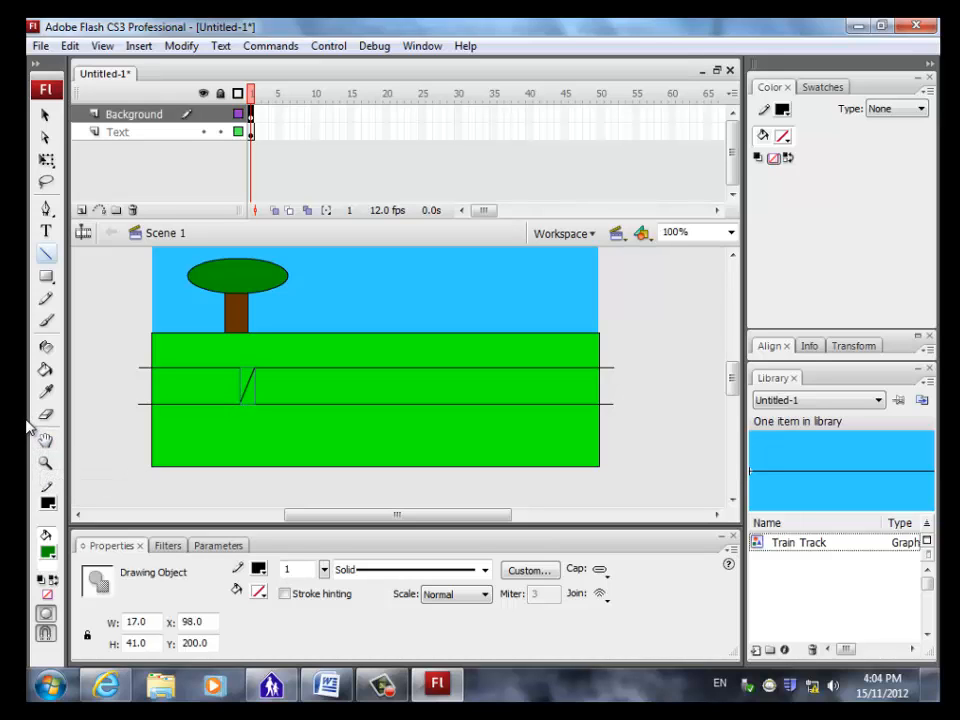
pyautogui.click(70, 46)
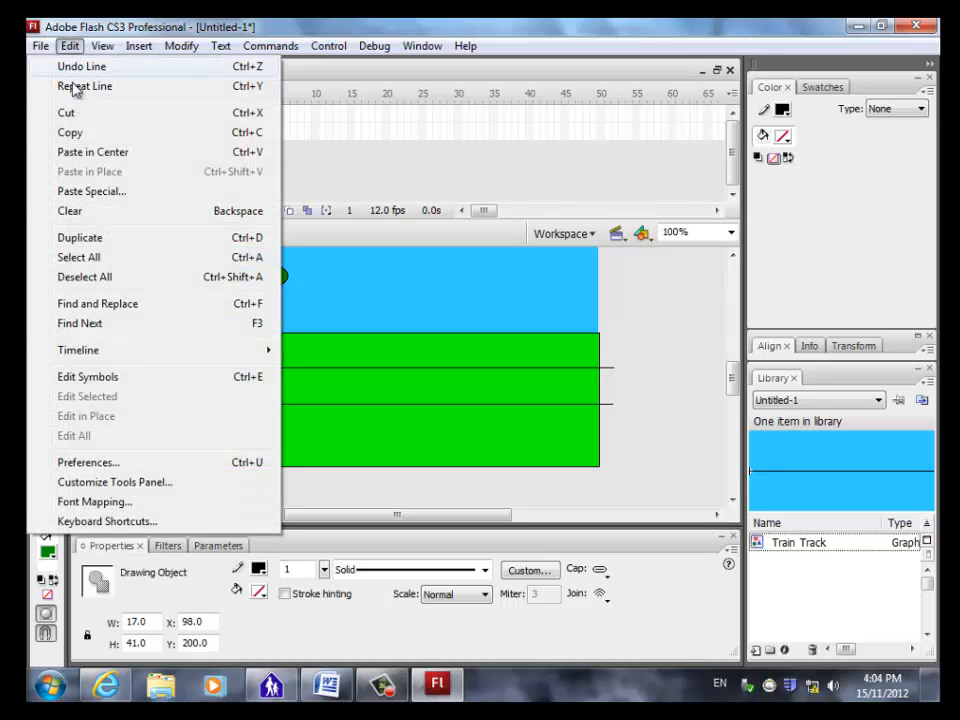
pyautogui.click(79, 133)
pyautogui.click(70, 46)
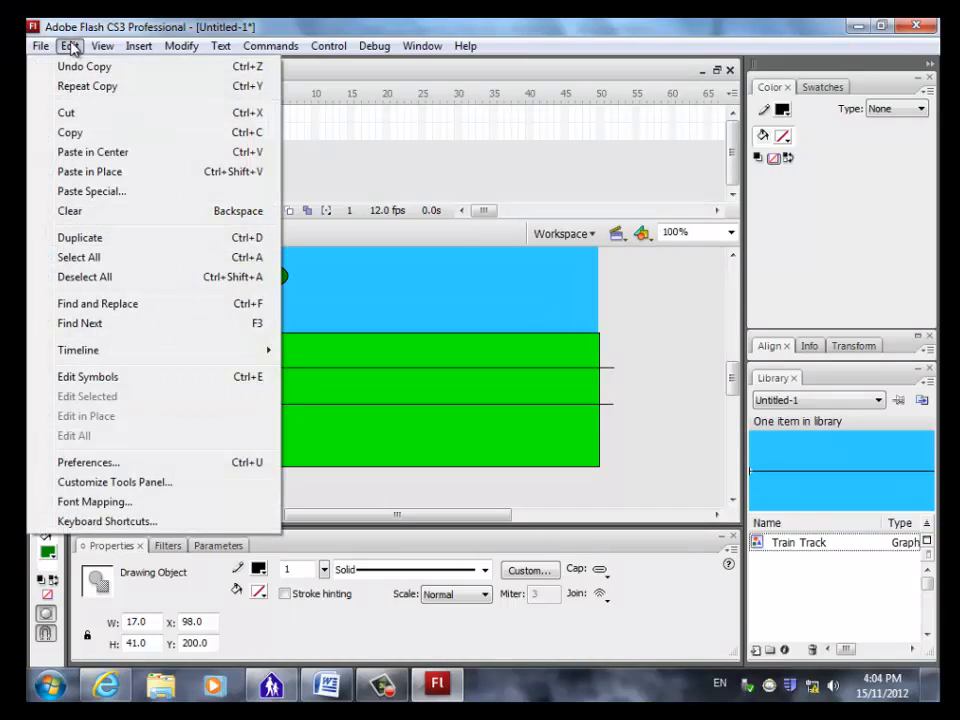
pyautogui.click(88, 172)
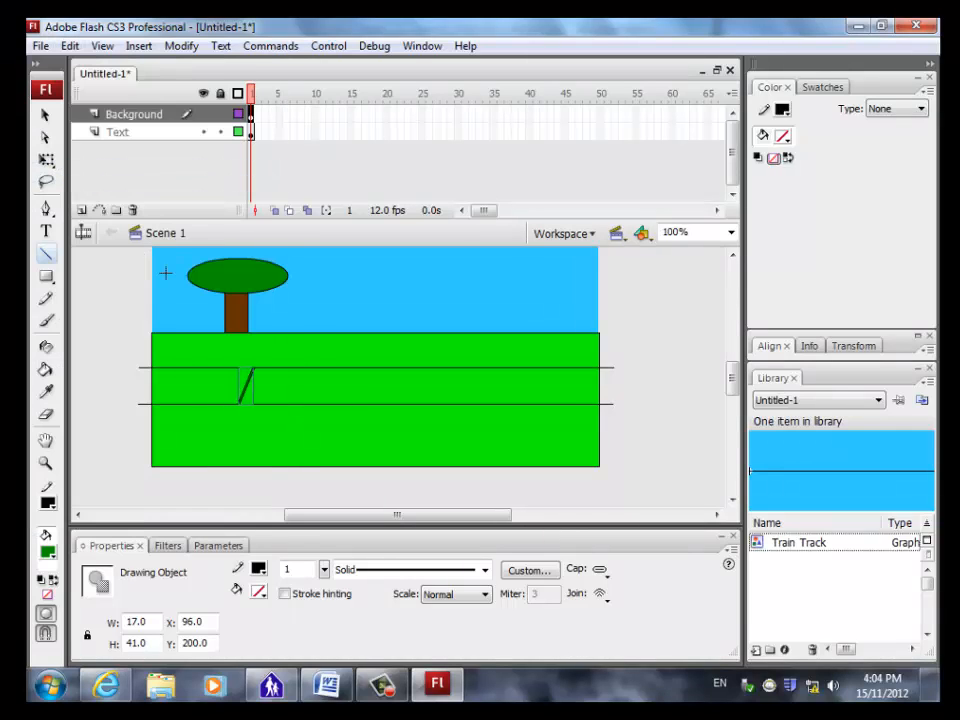
pyautogui.press('Left')
pyautogui.press('Left')
pyautogui.press('Left')
pyautogui.press('Left')
pyautogui.press('Left')
pyautogui.press('Left')
# Step: Paste another copy of the diagonal sleeper in place and shift it right to X 115
pyautogui.click(70, 46)
pyautogui.click(113, 172)
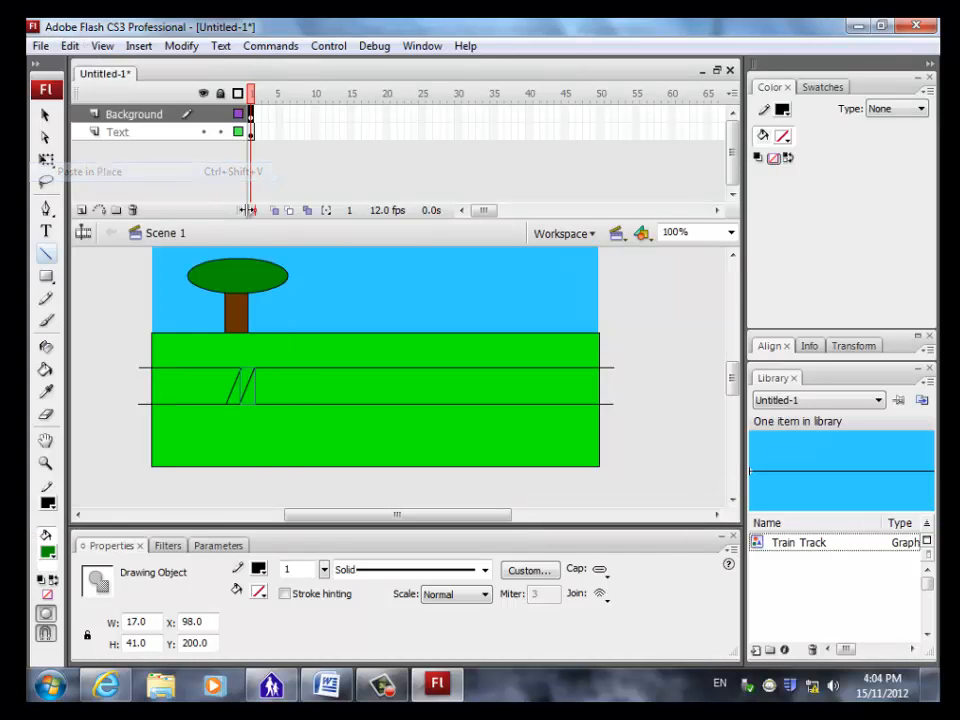
pyautogui.press('Right')
pyautogui.press('Right')
pyautogui.press('Right')
pyautogui.press('Right')
pyautogui.press('Right')
pyautogui.press('Right')
pyautogui.press('Right')
pyautogui.press('Right')
pyautogui.press('Right')
pyautogui.press('Right')
pyautogui.press('Right')
pyautogui.press('Right')
pyautogui.press('Right')
pyautogui.press('Right')
pyautogui.press('Right')
pyautogui.press('Right')
pyautogui.press('Right')
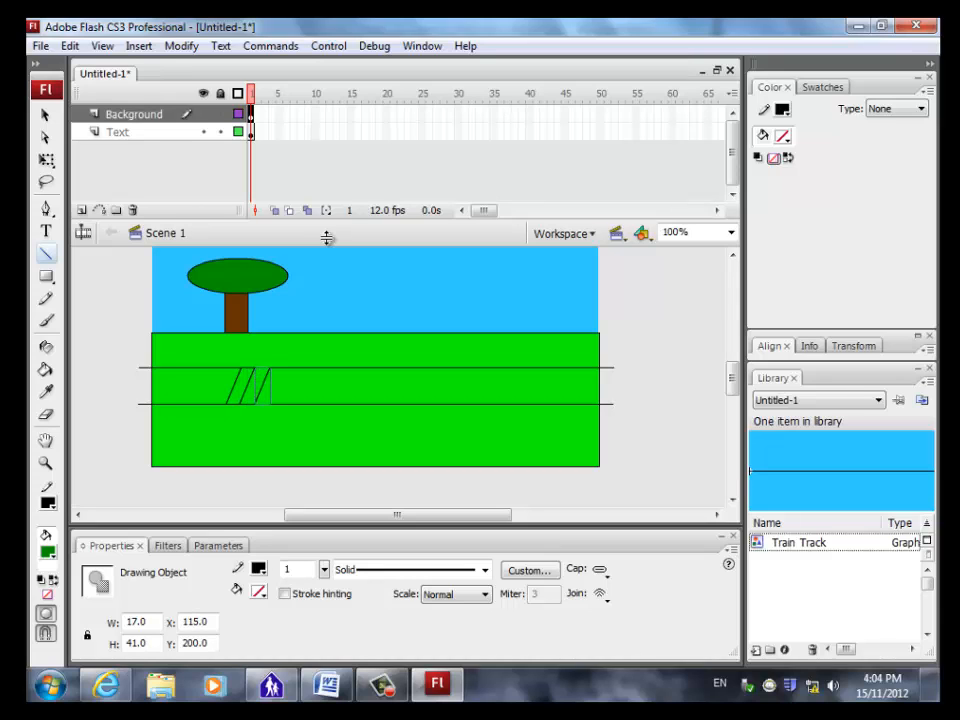
# Step: Copy the rightmost sleeper in place and shift the copy right by one sleeper spacing to make a fourth sleeper
pyautogui.click(70, 46)
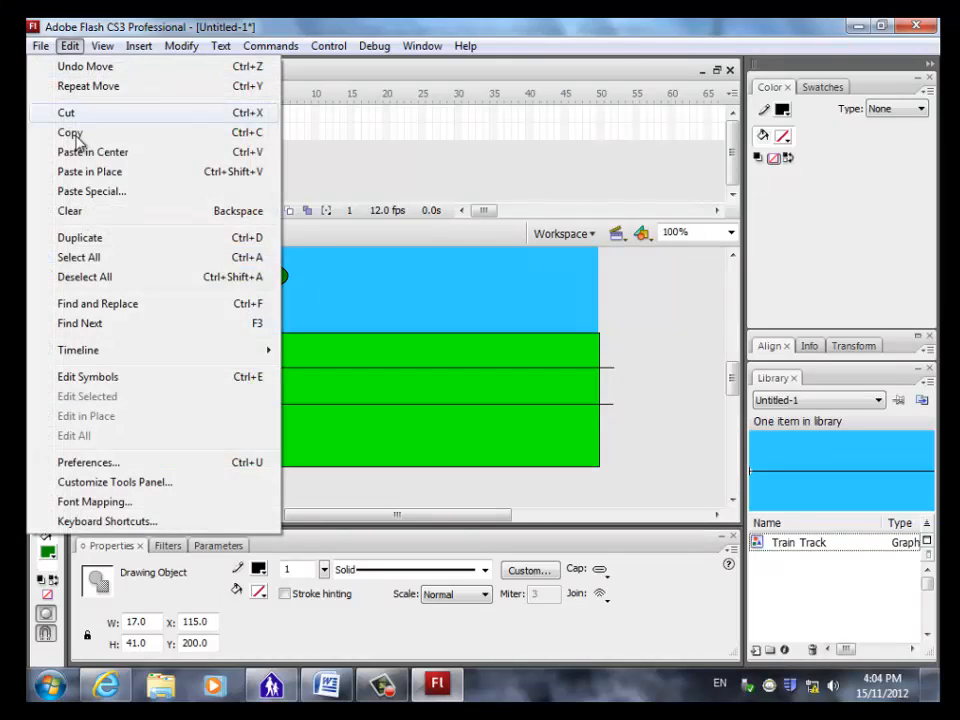
pyautogui.click(84, 132)
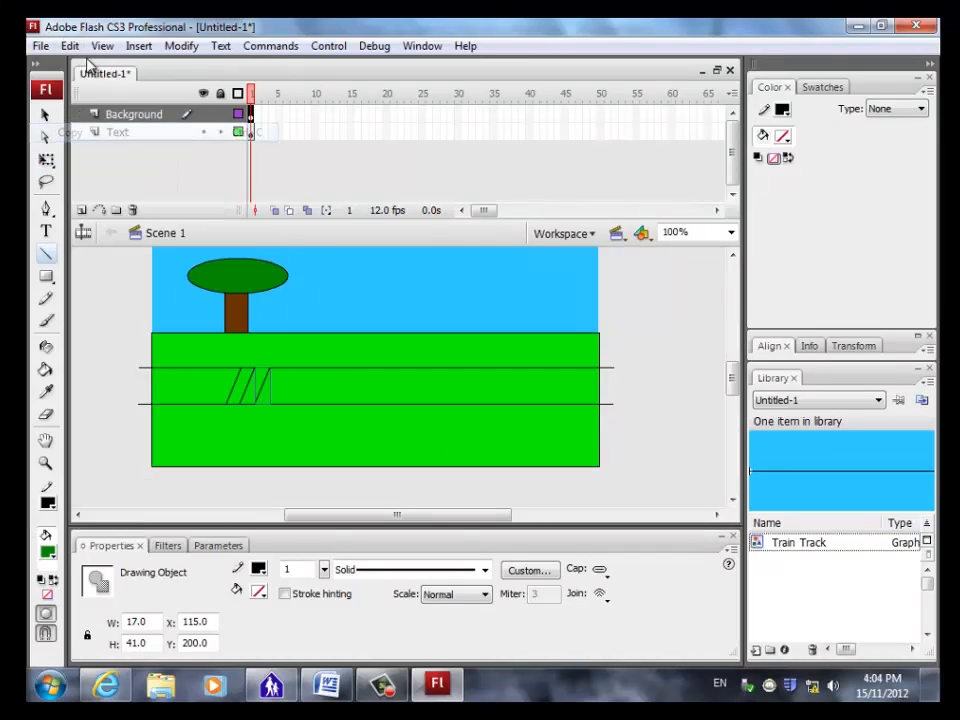
pyautogui.click(72, 46)
pyautogui.click(90, 172)
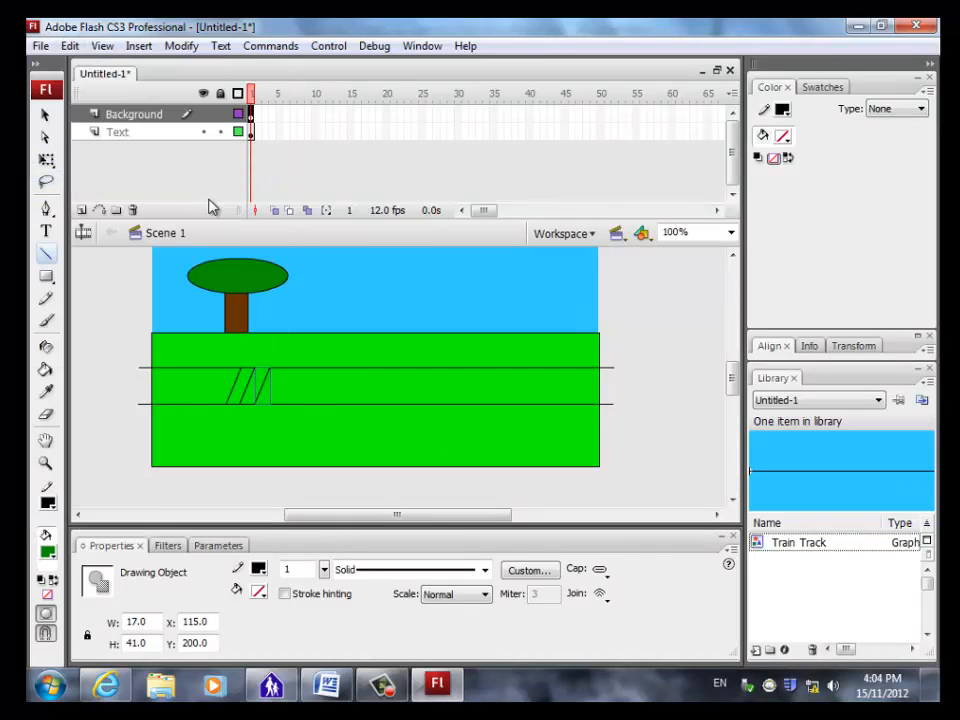
pyautogui.press('Right')
pyautogui.press('Right')
pyautogui.press('Right')
pyautogui.press('Right')
pyautogui.press('Right')
pyautogui.press('Right')
pyautogui.press('Right')
pyautogui.press('Right')
pyautogui.press('Right')
pyautogui.press('Right')
pyautogui.press('Right')
pyautogui.press('Right')
pyautogui.press('Right')
pyautogui.press('Right')
pyautogui.press('Right')
pyautogui.press('Right')
# Step: Select all four diagonal sleepers together and paste a copy of them in place
pyautogui.click(46, 115)
pyautogui.keyDown('shift'); pyautogui.click(261, 390); pyautogui.keyUp('shift')
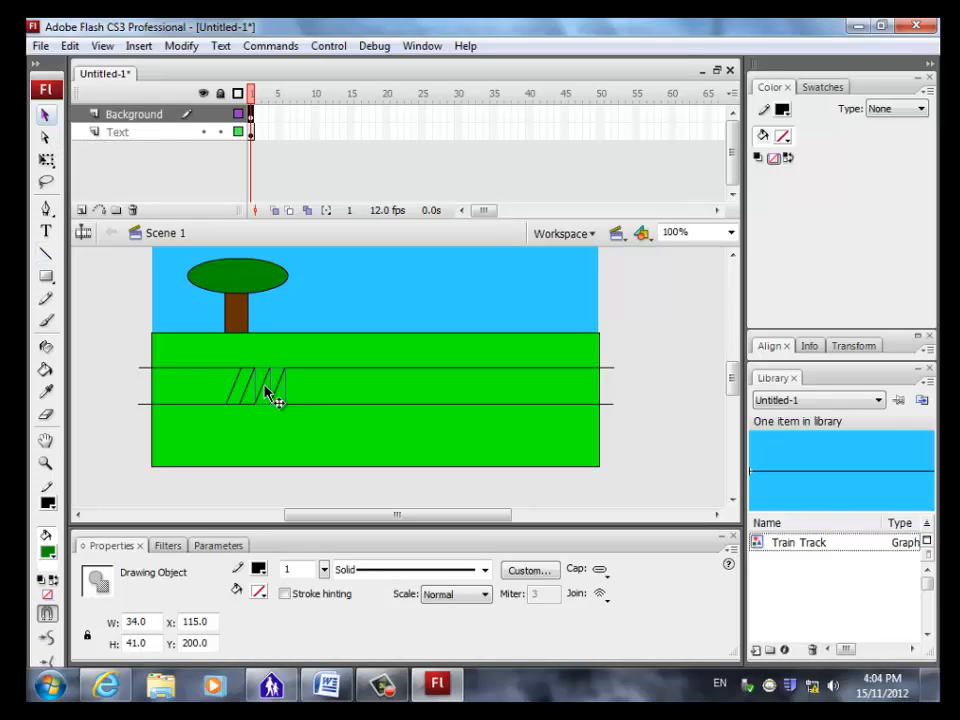
pyautogui.keyDown('shift'); pyautogui.click(238, 395); pyautogui.keyUp('shift')
pyautogui.click(70, 46)
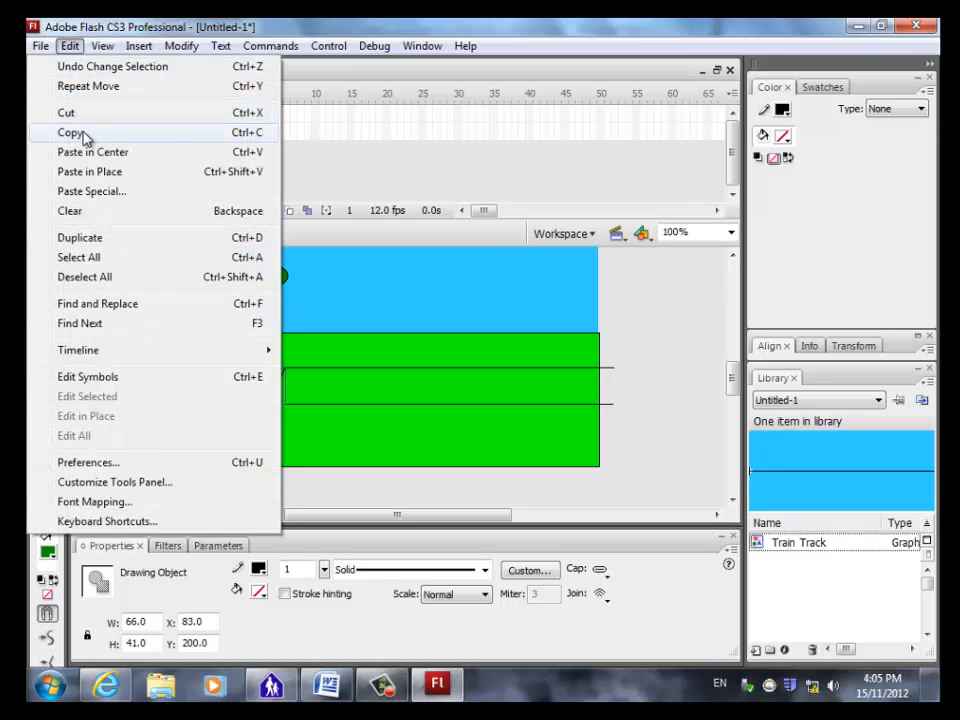
pyautogui.click(80, 132)
pyautogui.click(70, 46)
pyautogui.click(103, 175)
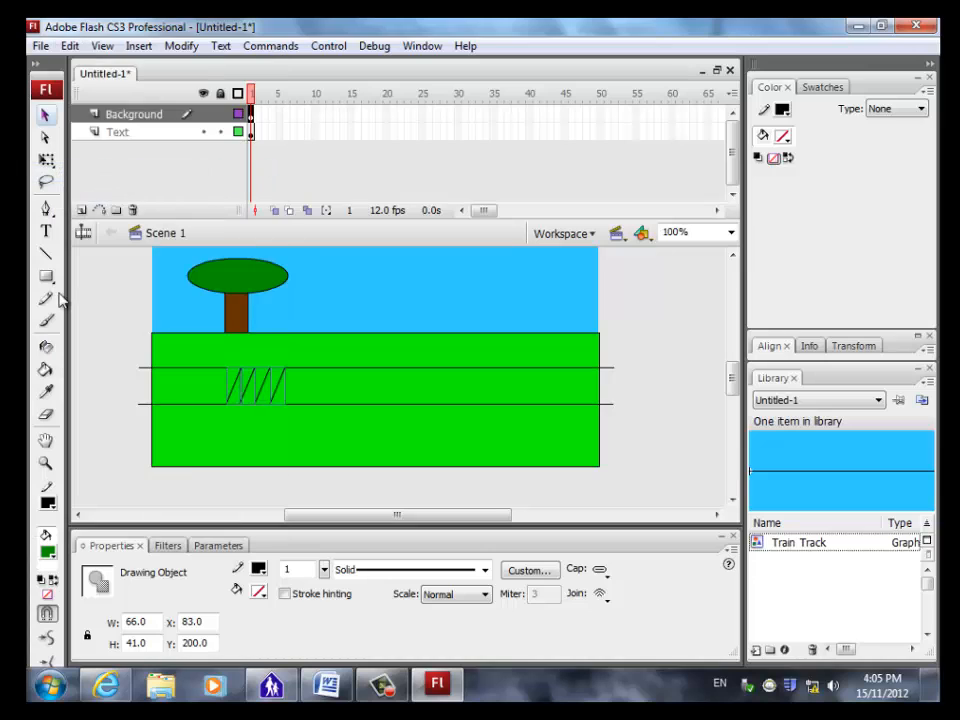
# Step: Shift the pasted set of four sleepers left to X 18 so it continues the row evenly, and deselect it
pyautogui.press('Left')
pyautogui.press('Left')
pyautogui.press('Left')
pyautogui.press('Left')
pyautogui.press('Left')
pyautogui.press('Left')
pyautogui.press('Left')
pyautogui.press('Left')
pyautogui.press('Left')
pyautogui.press('Left')
pyautogui.press('Left')
pyautogui.press('Left')
pyautogui.press('Left')
pyautogui.press('Left')
pyautogui.press('Left')
pyautogui.press('Left')
pyautogui.press('Left')
pyautogui.press('Left')
pyautogui.press('Left')
pyautogui.press('Left')
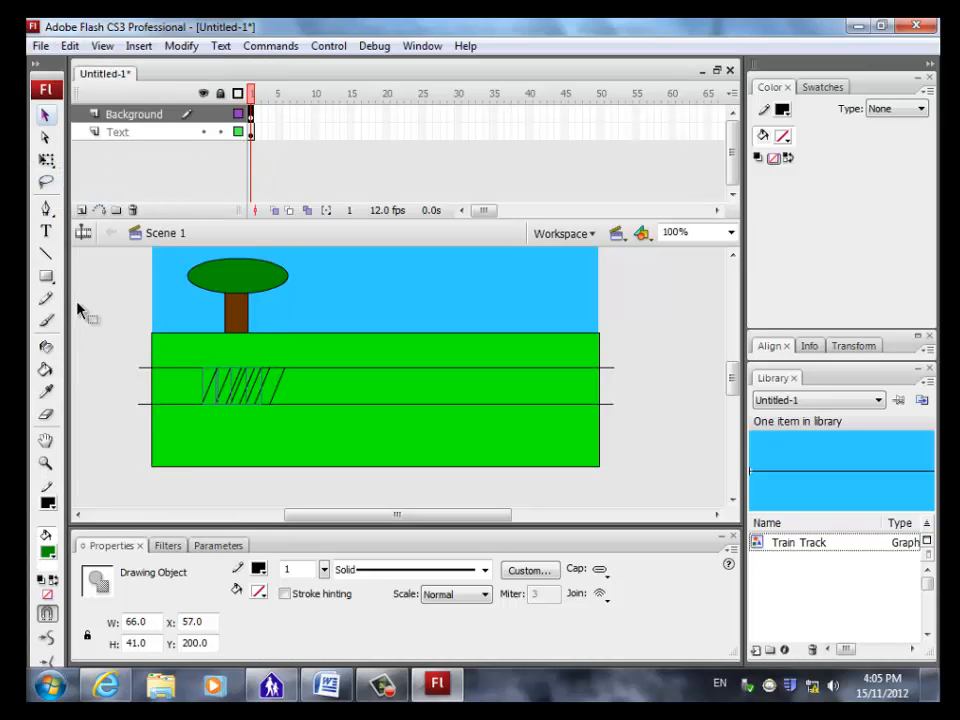
pyautogui.press('Left')
pyautogui.press('Left')
pyautogui.press('Left')
pyautogui.press('Left')
pyautogui.press('Left')
pyautogui.press('Left')
pyautogui.press('Left')
pyautogui.press('Left')
pyautogui.press('Left')
pyautogui.press('Left')
pyautogui.press('Left')
pyautogui.press('Left')
pyautogui.press('Left')
pyautogui.press('Left')
pyautogui.press('Left')
pyautogui.press('Left')
pyautogui.press('Left')
pyautogui.press('Left')
pyautogui.press('Left')
pyautogui.press('Left')
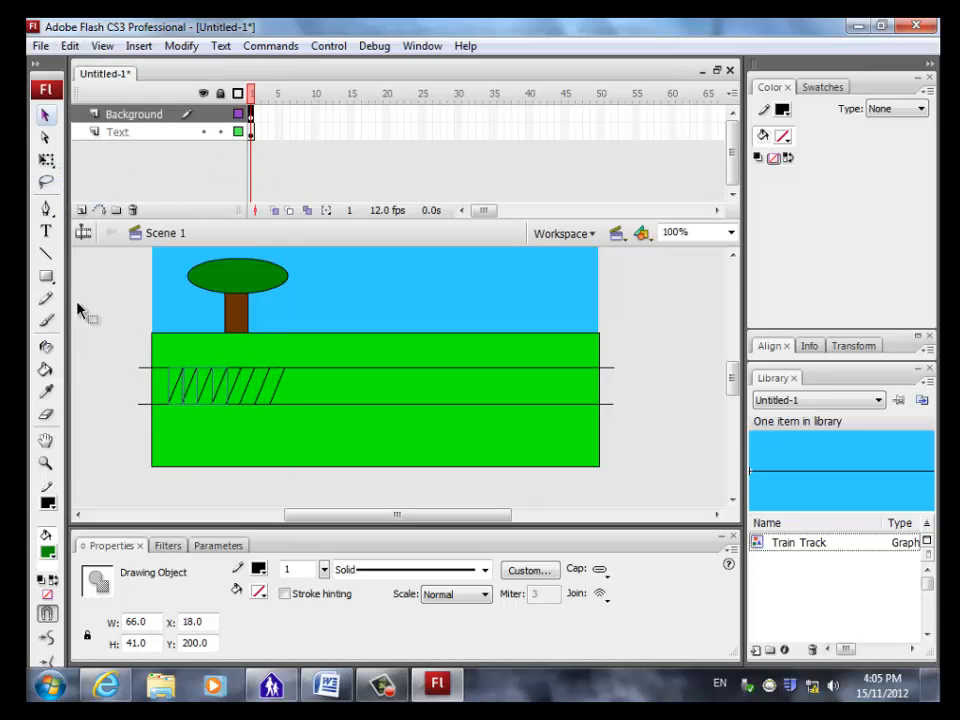
pyautogui.click(110, 397)
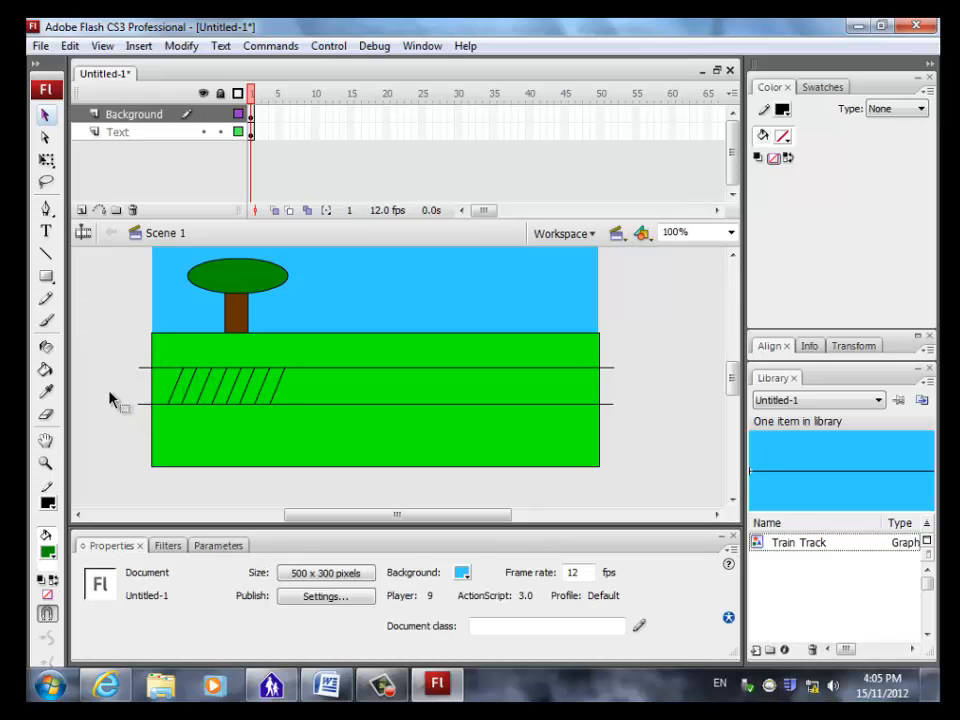
# Step: Select all eight sleepers without the green ground and paste a copy of them in place
pyautogui.moveTo(97, 386); pyautogui.dragTo(330, 392)
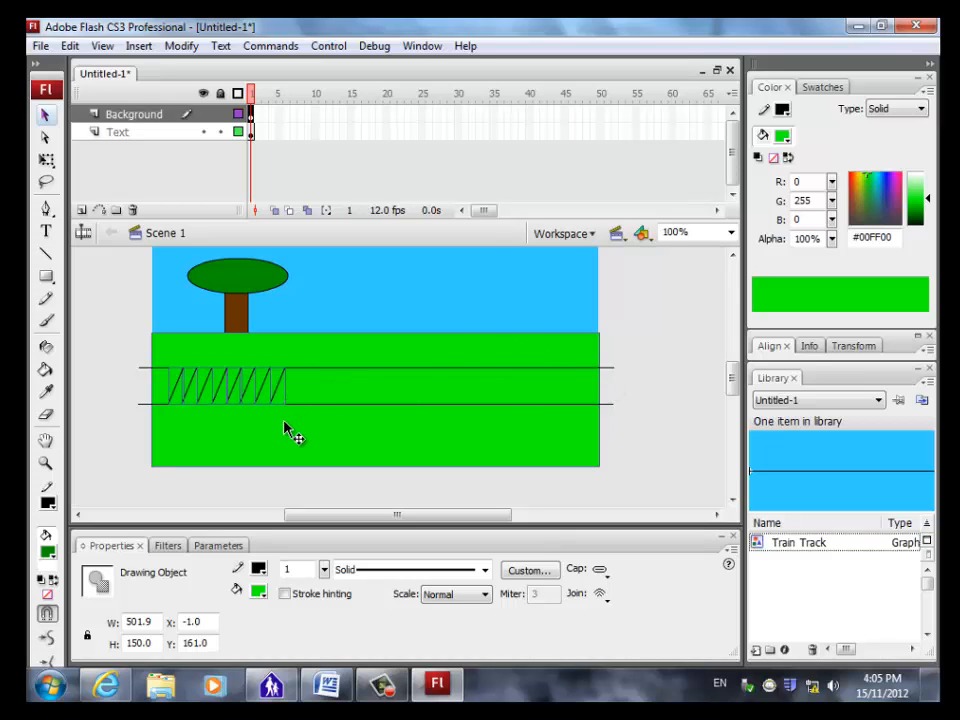
pyautogui.keyDown('shift'); pyautogui.click(262, 444); pyautogui.keyUp('shift')
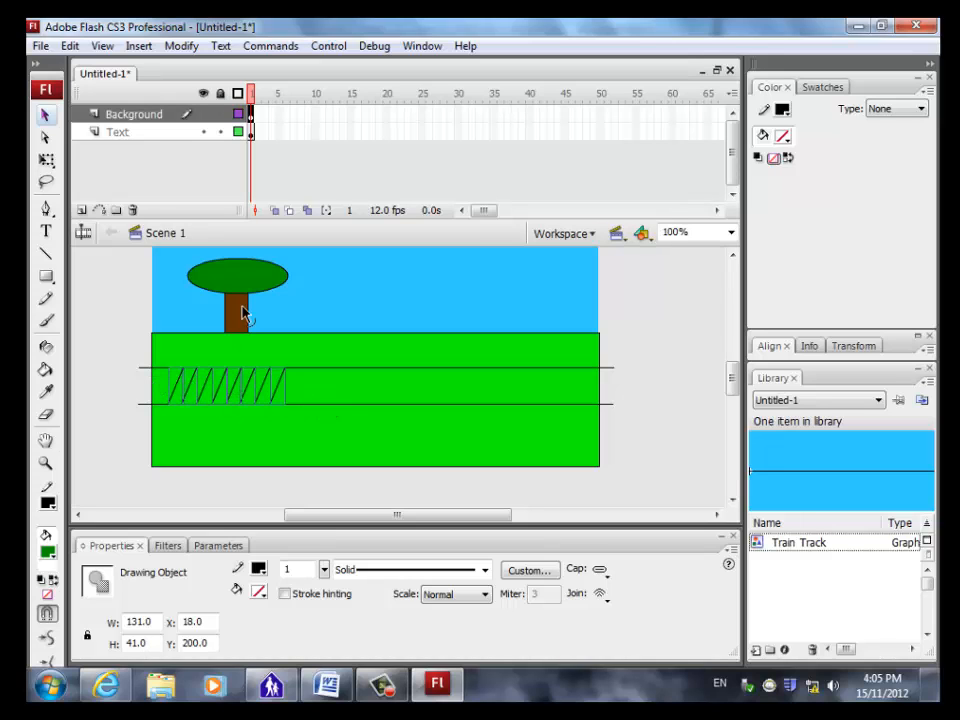
pyautogui.click(70, 45)
pyautogui.click(84, 131)
pyautogui.click(70, 45)
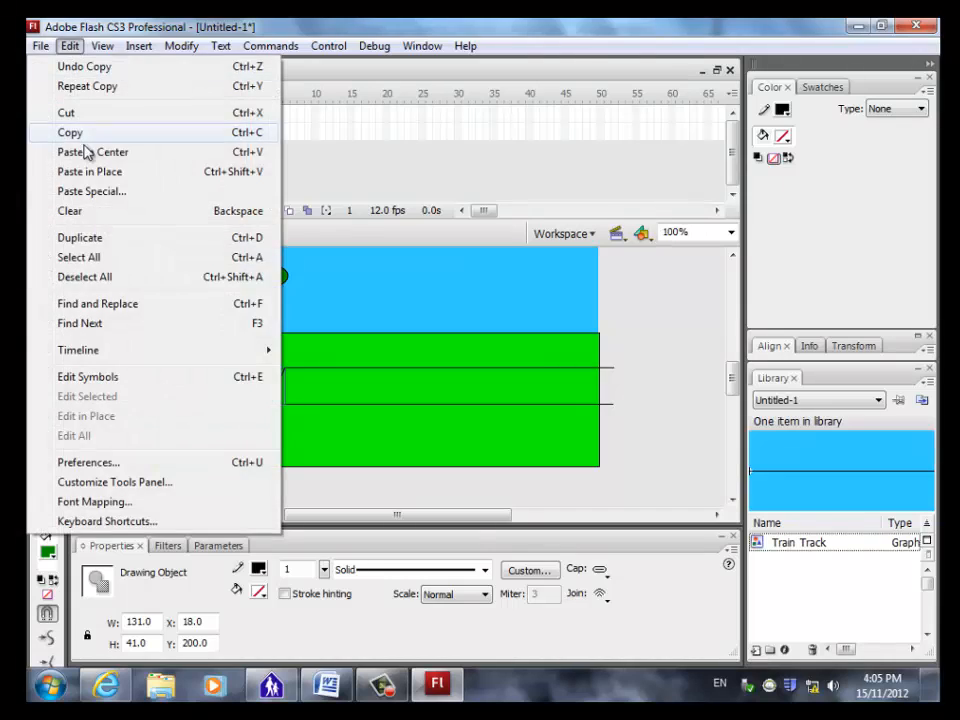
pyautogui.click(86, 174)
# Step: Shift the pasted set of eight sleepers right until it continues the row evenly, and deselect it
pyautogui.press('Right')
pyautogui.press('Right')
pyautogui.press('Right')
pyautogui.press('Right')
pyautogui.press('Right')
pyautogui.press('Right')
pyautogui.press('Right')
pyautogui.press('Right')
pyautogui.press('Right')
pyautogui.press('Right')
pyautogui.press('Right')
pyautogui.press('Right')
pyautogui.press('Right')
pyautogui.press('Right')
pyautogui.press('Right')
pyautogui.press('Right')
pyautogui.press('Right')
pyautogui.press('Right')
pyautogui.press('Right')
pyautogui.press('Right')
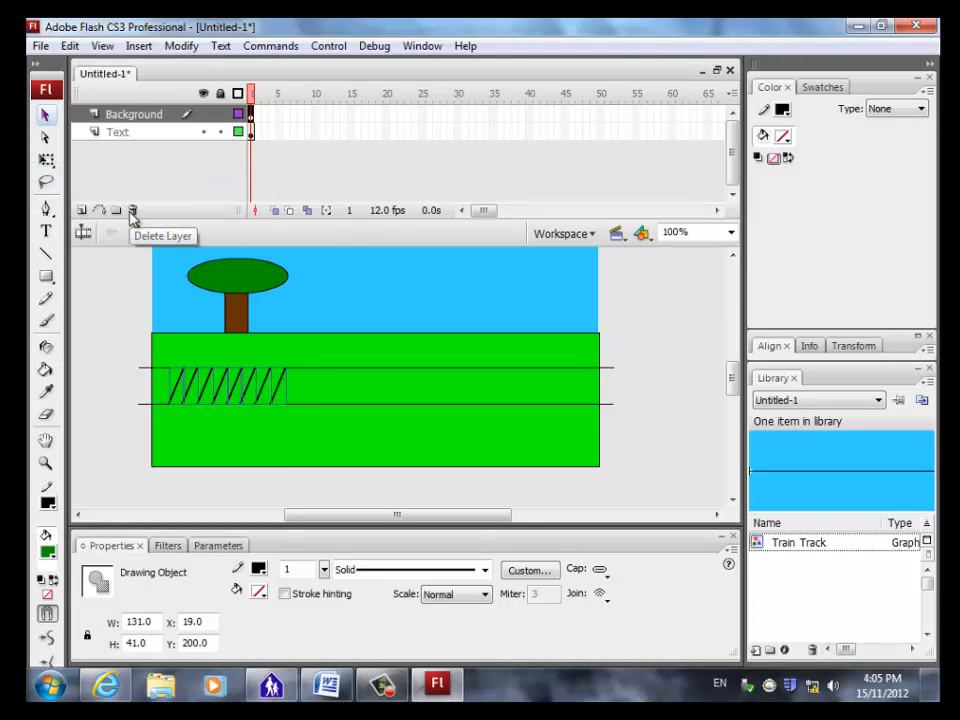
pyautogui.press('Right')
pyautogui.press('Right')
pyautogui.press('Right')
pyautogui.press('Right')
pyautogui.press('Right')
pyautogui.press('Right')
pyautogui.press('Right')
pyautogui.press('Right')
pyautogui.press('Right')
pyautogui.press('Right')
pyautogui.press('Right')
pyautogui.press('Right')
pyautogui.press('Right')
pyautogui.press('Right')
pyautogui.press('Right')
pyautogui.press('Right')
pyautogui.press('Right')
pyautogui.press('Right')
pyautogui.press('Right')
pyautogui.press('Right')
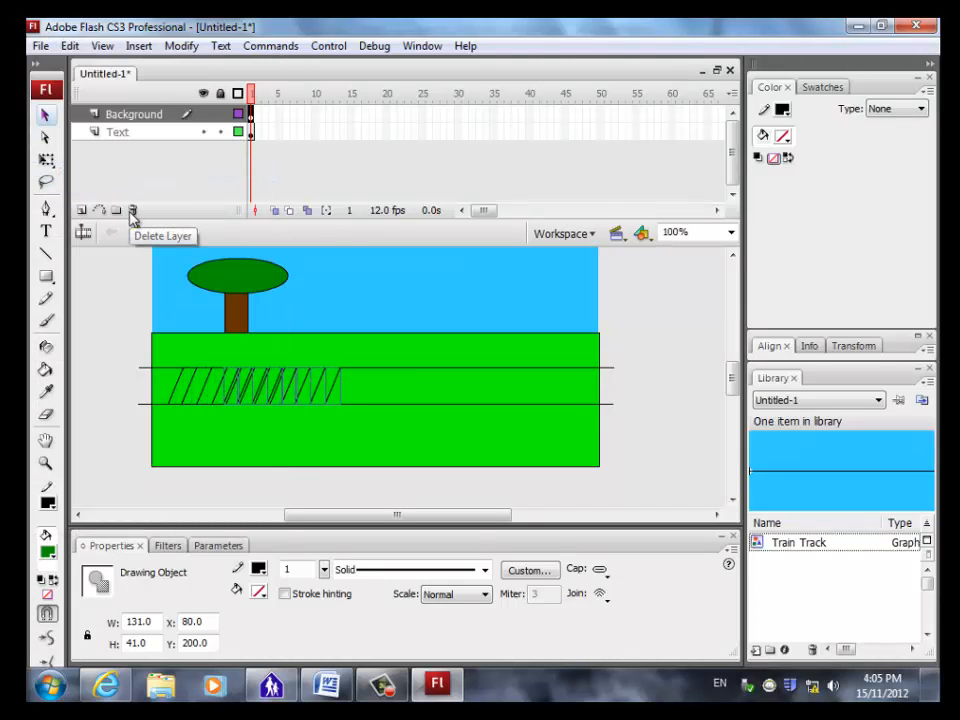
pyautogui.press('Right')
pyautogui.press('Right')
pyautogui.press('Right')
pyautogui.press('Right')
pyautogui.press('Right')
pyautogui.press('Right')
pyautogui.press('Right')
pyautogui.press('Right')
pyautogui.press('Right')
pyautogui.press('Right')
pyautogui.press('Right')
pyautogui.press('Right')
pyautogui.press('Right')
pyautogui.press('Right')
pyautogui.press('Right')
pyautogui.press('Right')
pyautogui.press('Right')
pyautogui.press('Right')
pyautogui.press('Right')
pyautogui.press('Right')
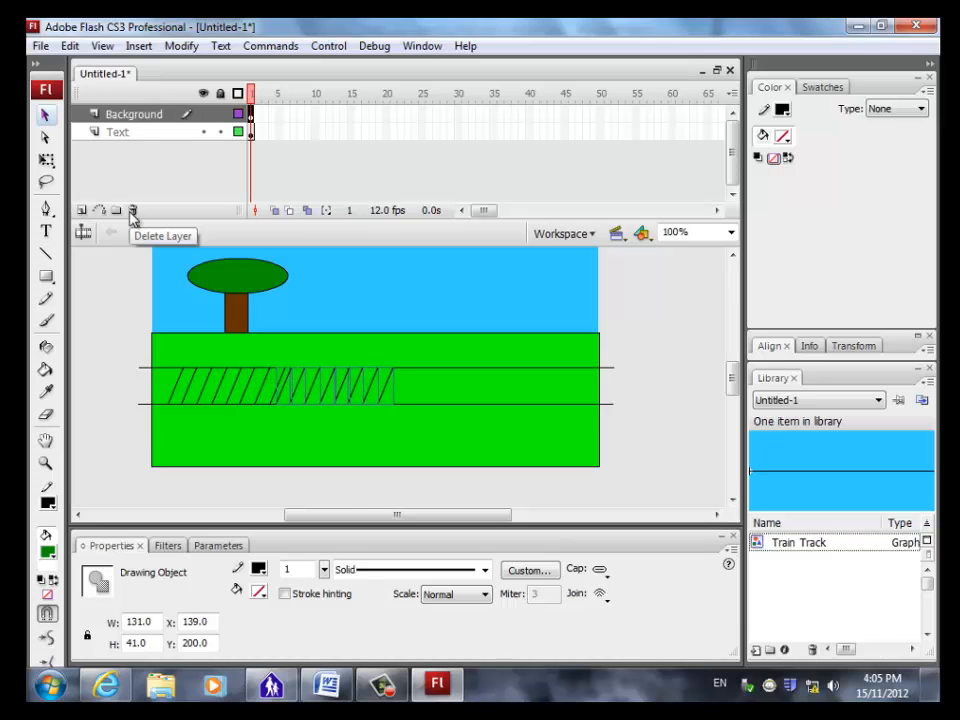
pyautogui.click(108, 397)
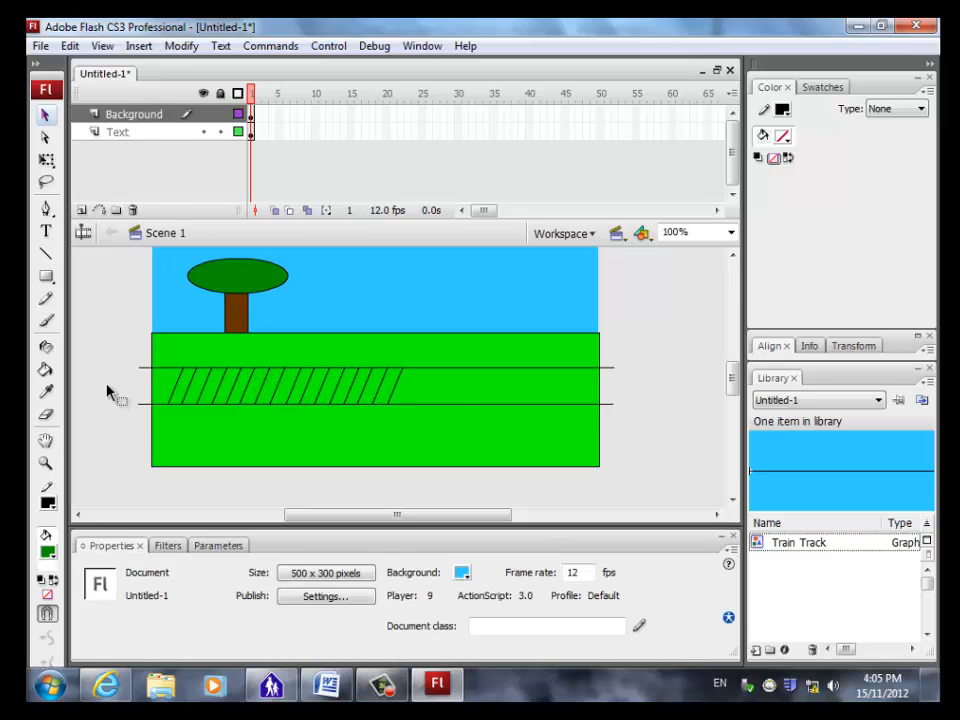
# Step: Select all sixteen sleepers without the green ground and paste a copy of them in place
pyautogui.click(444, 396)
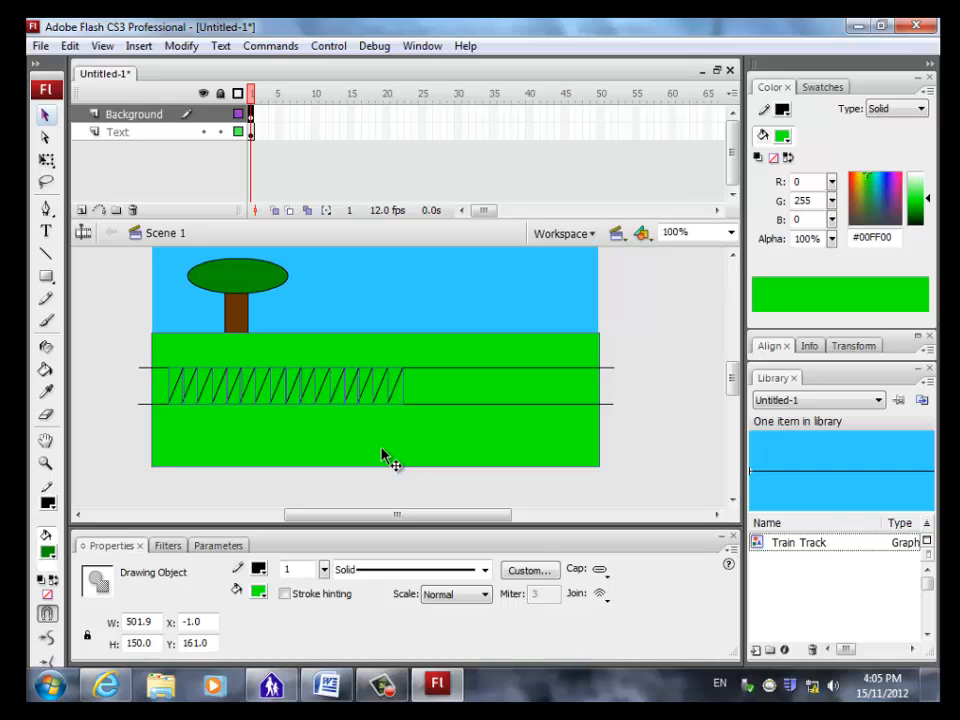
pyautogui.click(330, 400)
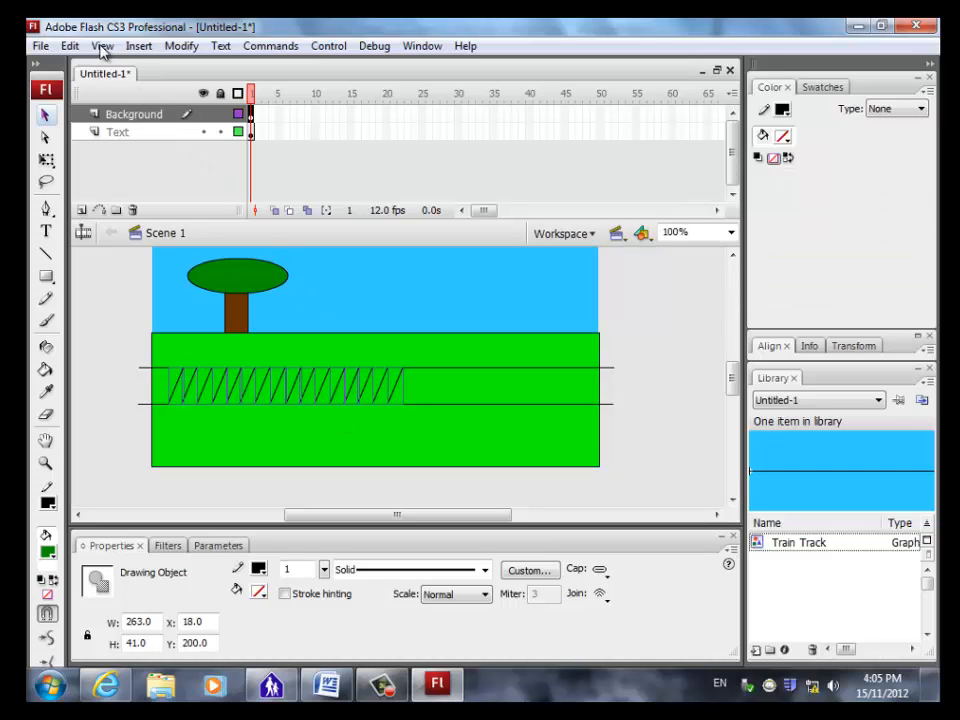
pyautogui.click(69, 46)
pyautogui.click(70, 132)
pyautogui.click(69, 46)
pyautogui.click(88, 171)
# Step: Move the pasted set of sixteen sleepers right to X 277.9, keeping Y at 200, so it extends the row
pyautogui.moveTo(296, 362); pyautogui.dragTo(316, 372)
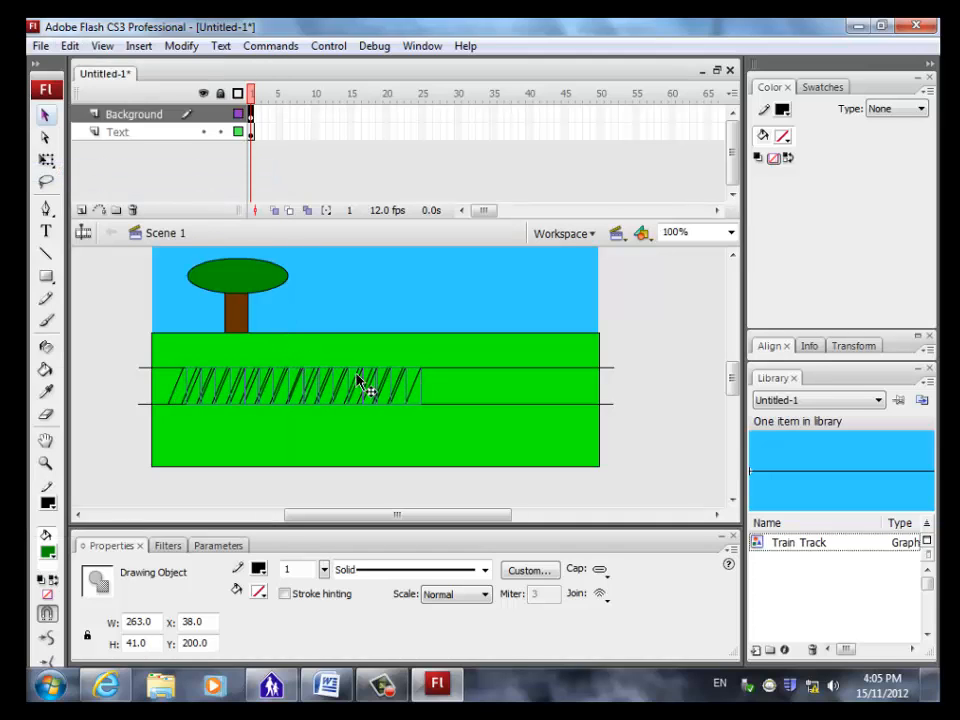
pyautogui.moveTo(413, 389); pyautogui.dragTo(643, 390)
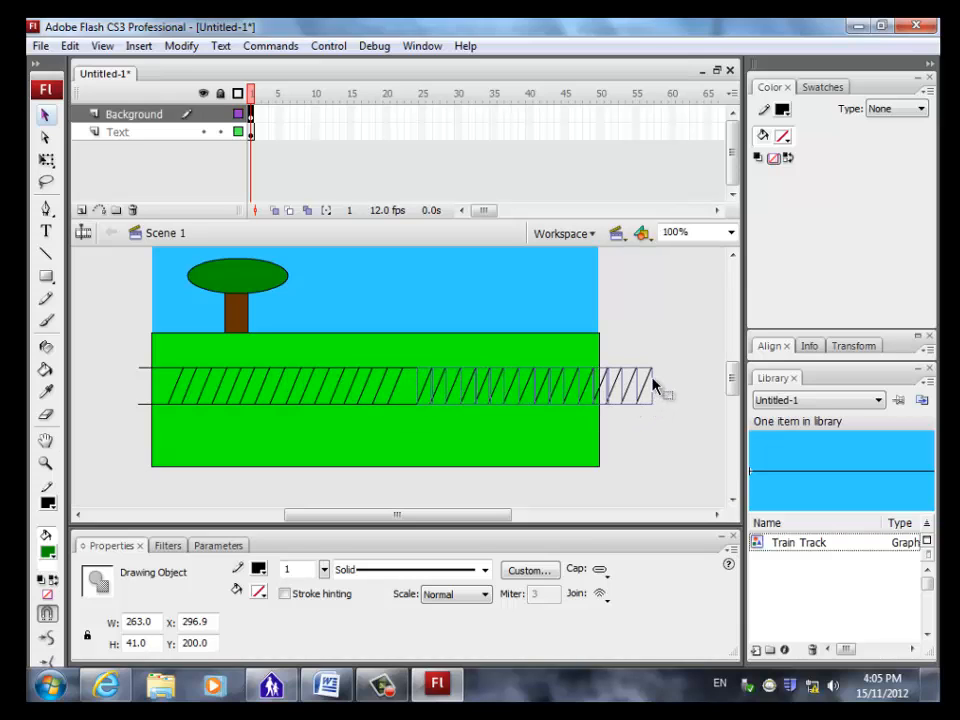
pyautogui.press('Left')
pyautogui.press('Left')
pyautogui.press('Left')
pyautogui.press('Left')
pyautogui.press('Left')
pyautogui.press('Left')
pyautogui.press('Left')
pyautogui.press('Left')
pyautogui.press('Left')
pyautogui.press('Left')
pyautogui.press('Left')
pyautogui.press('Left')
pyautogui.press('Left')
pyautogui.press('Left')
pyautogui.press('Left')
pyautogui.press('Left')
pyautogui.press('Left')
pyautogui.press('Left')
pyautogui.press('Left')
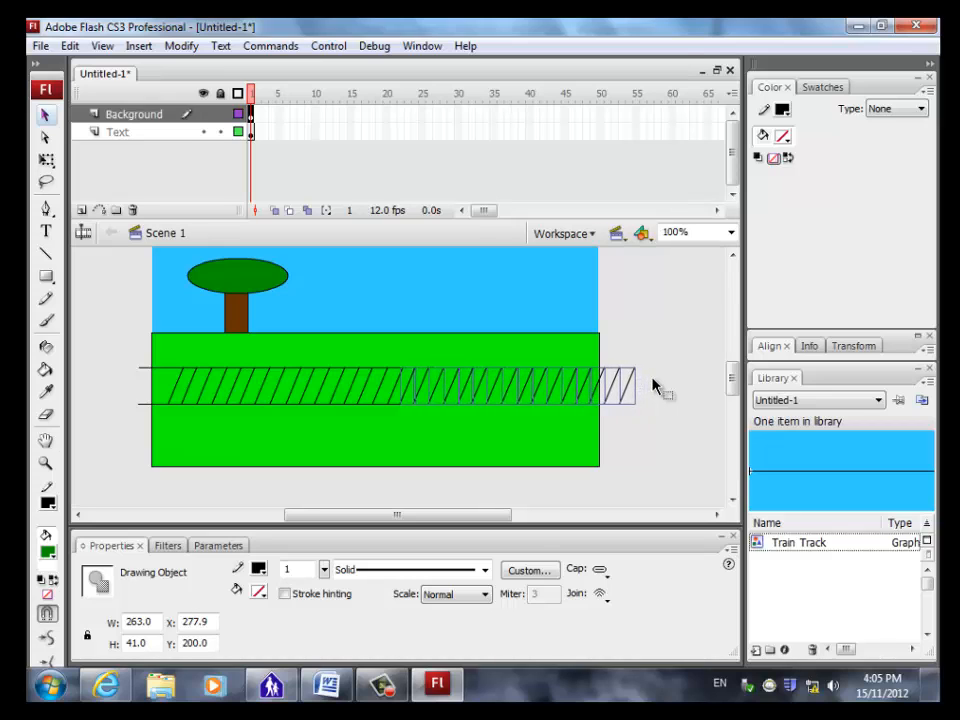
# Step: Move the two surplus sleepers beyond the stage's right edge to the left end of the row
pyautogui.click(660, 387)
pyautogui.moveTo(685, 371)
pyautogui.mouseDown()
pyautogui.moveTo(619, 388)
pyautogui.moveTo(620, 400)
pyautogui.mouseUp()
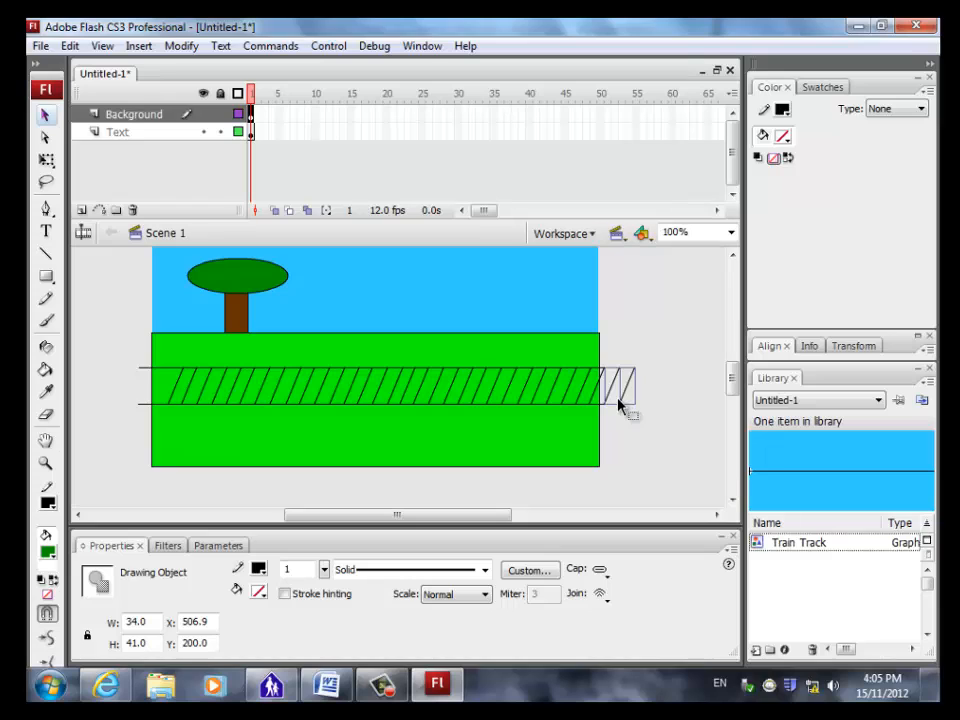
pyautogui.moveTo(636, 392)
pyautogui.mouseDown()
pyautogui.moveTo(107, 390)
pyautogui.moveTo(645, 396)
pyautogui.mouseUp()
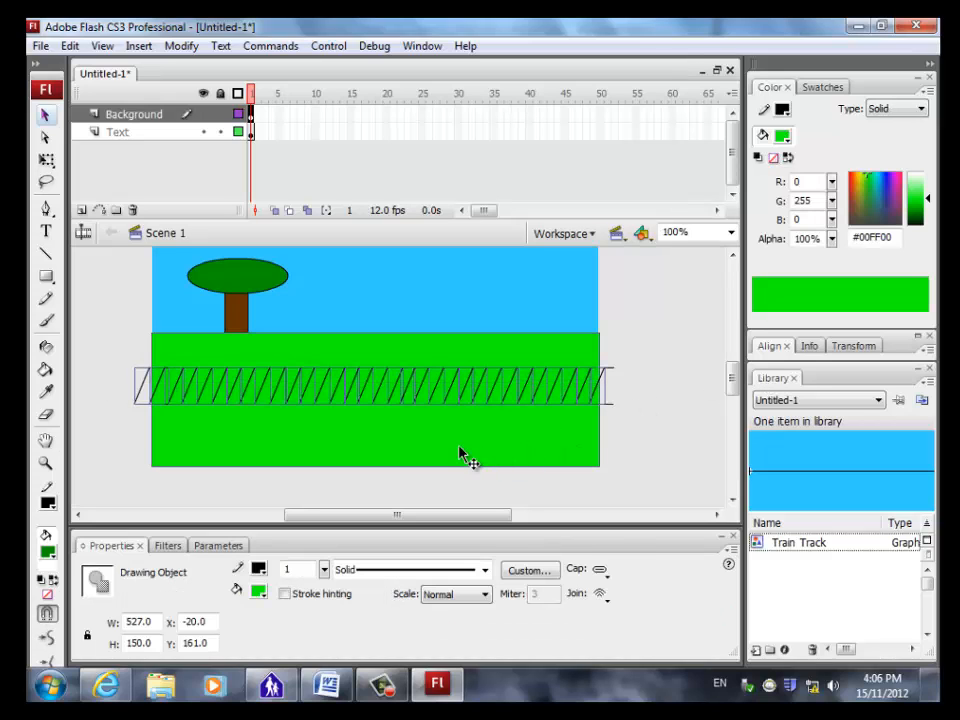
# Step: Distribute all sleepers evenly by their horizontal centers, leaving the green ground out of the selection, and deselect them
pyautogui.keyDown('shift'); pyautogui.click(521, 444); pyautogui.keyUp('shift')
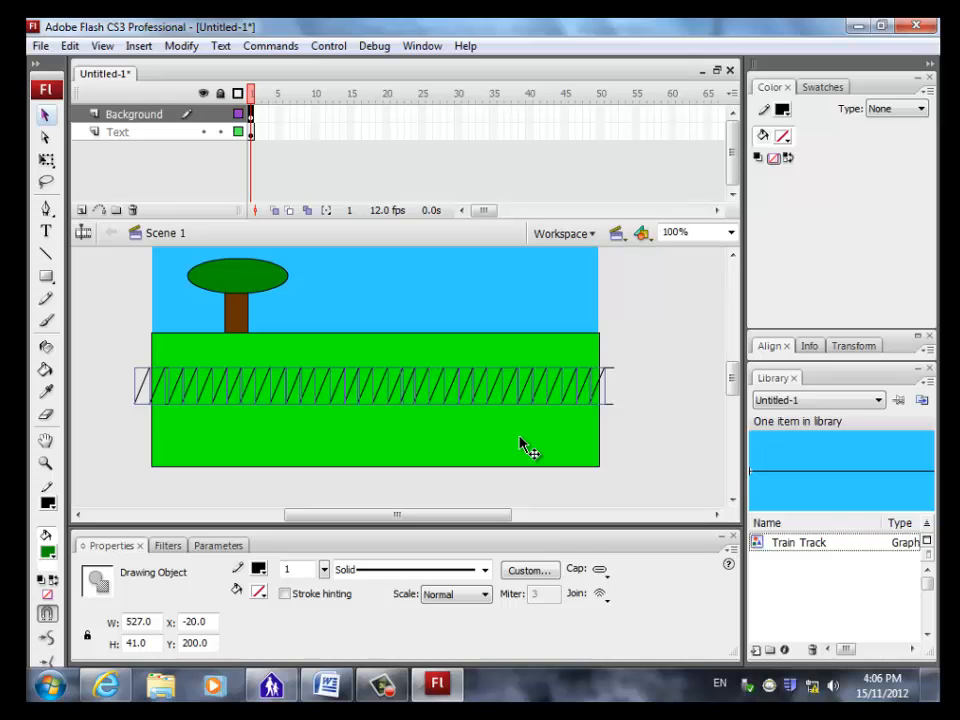
pyautogui.click(422, 45)
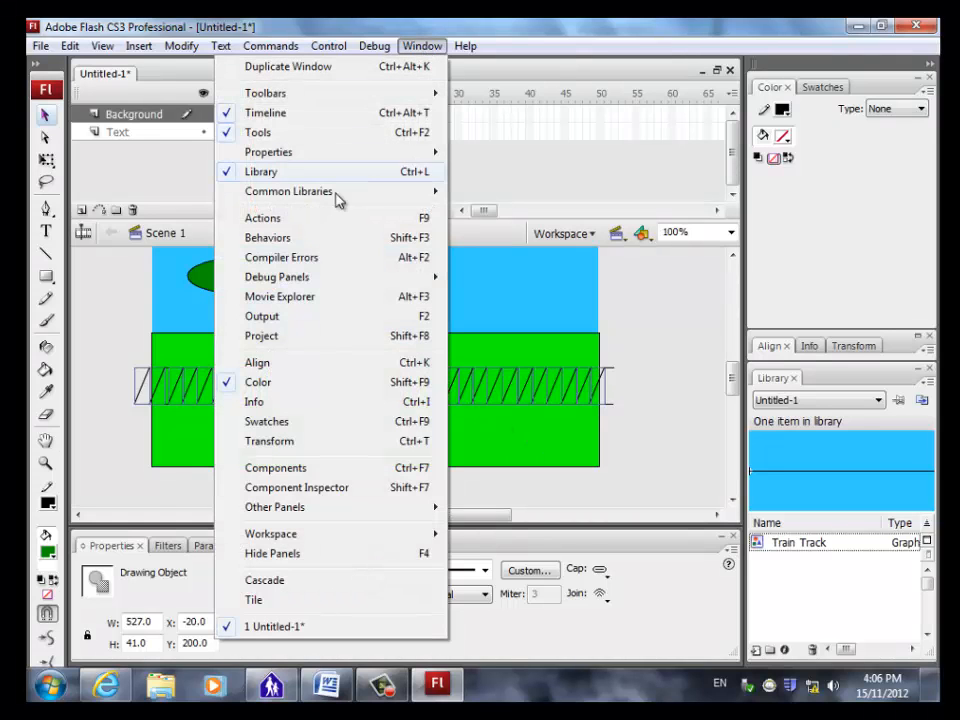
pyautogui.click(300, 362)
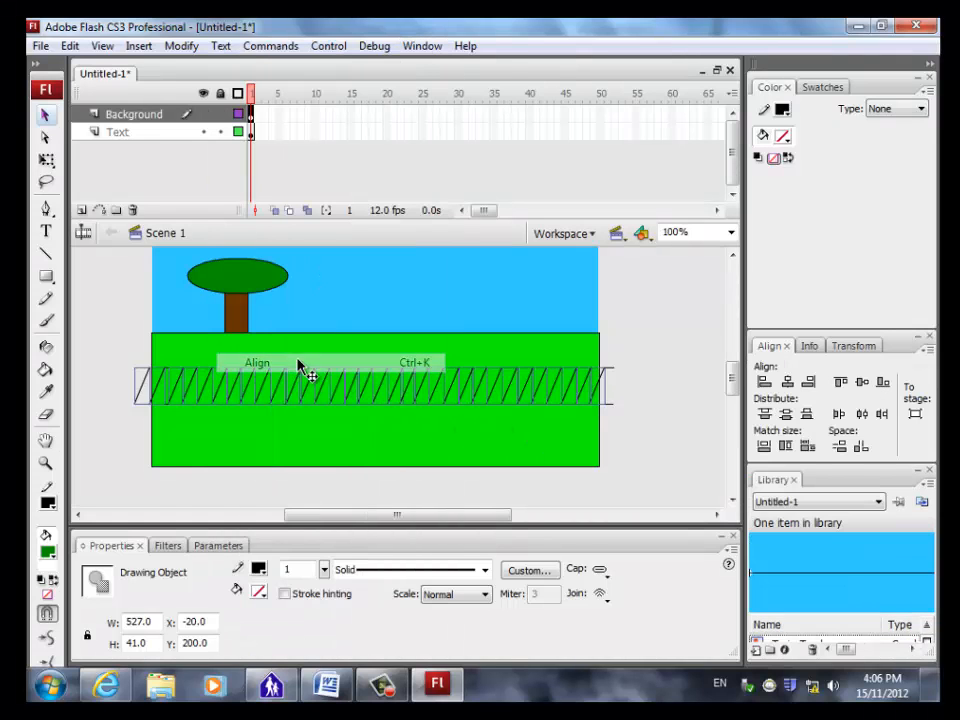
pyautogui.click(863, 416)
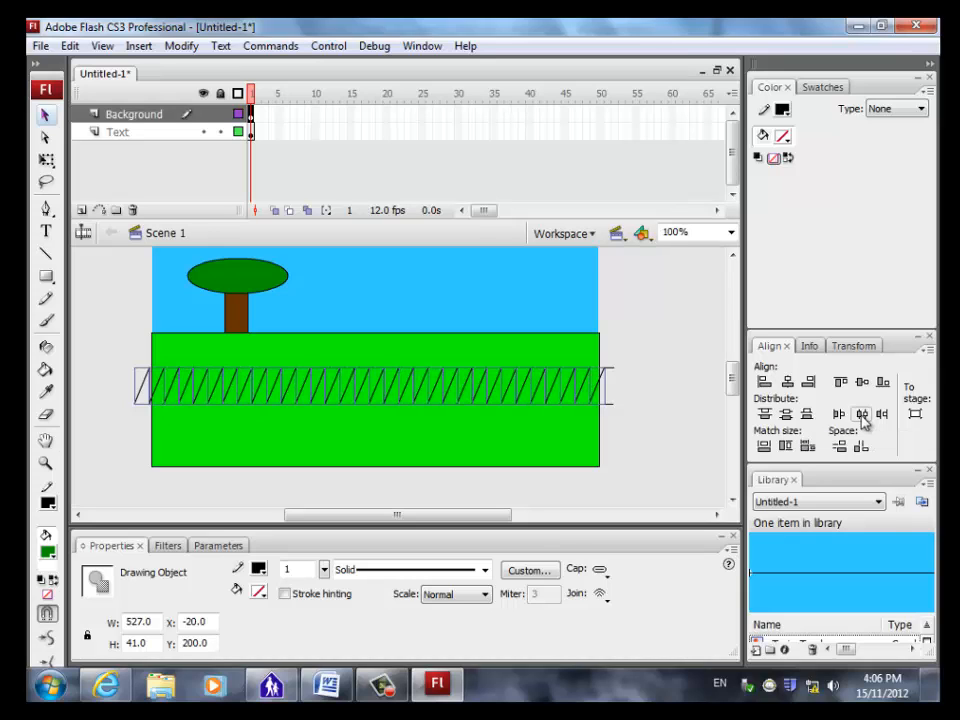
pyautogui.click(643, 403)
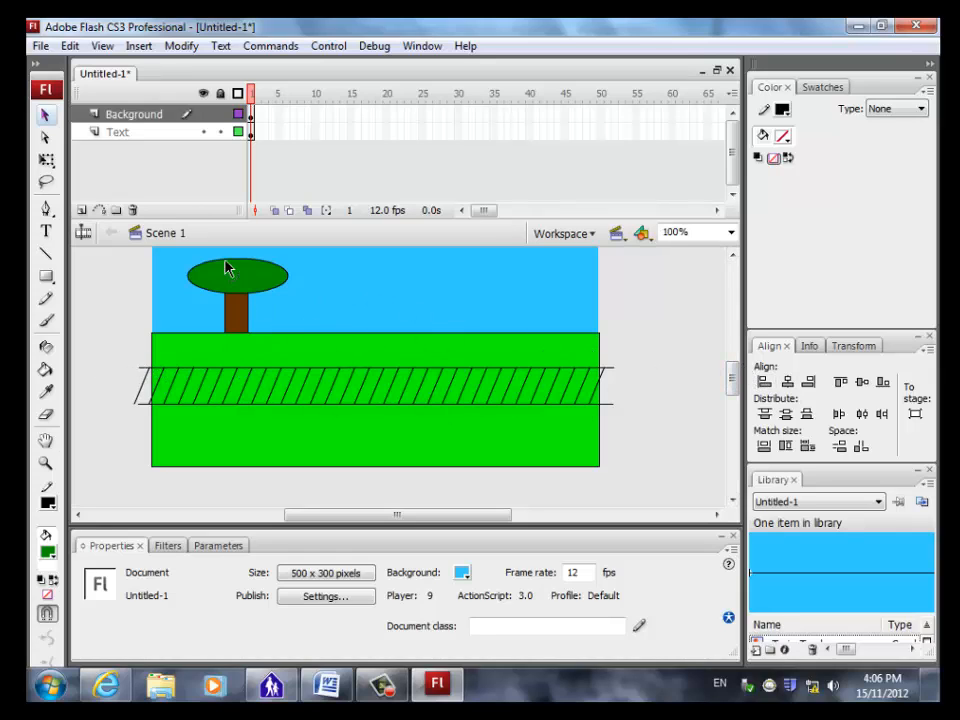
# Step: Add a new layer above Background and name it Train
pyautogui.scroll(3, 667, 357)
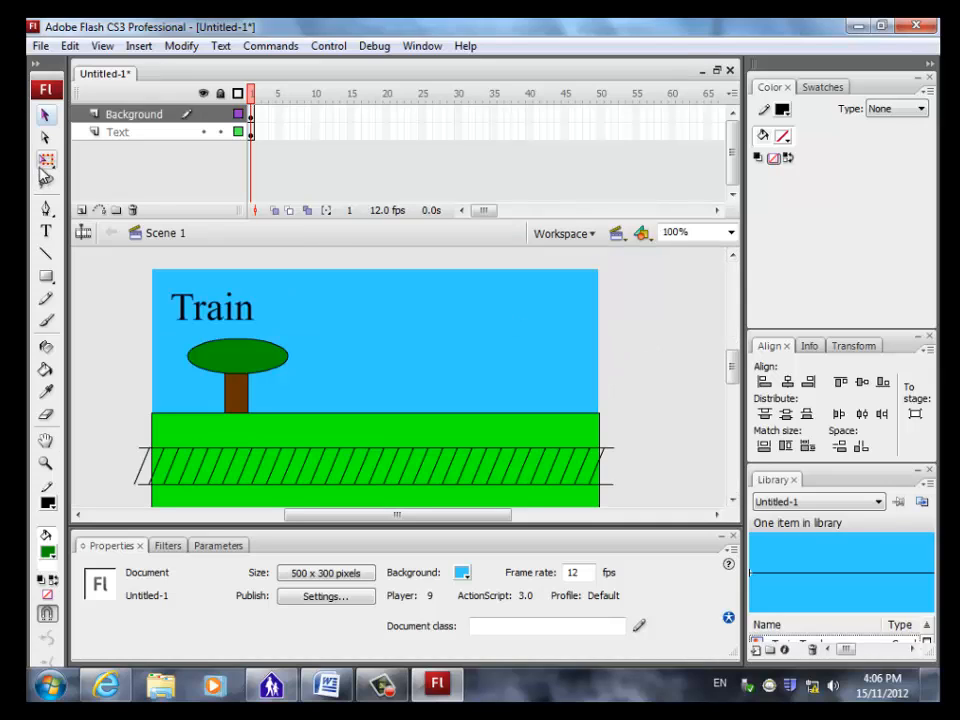
pyautogui.click(81, 211)
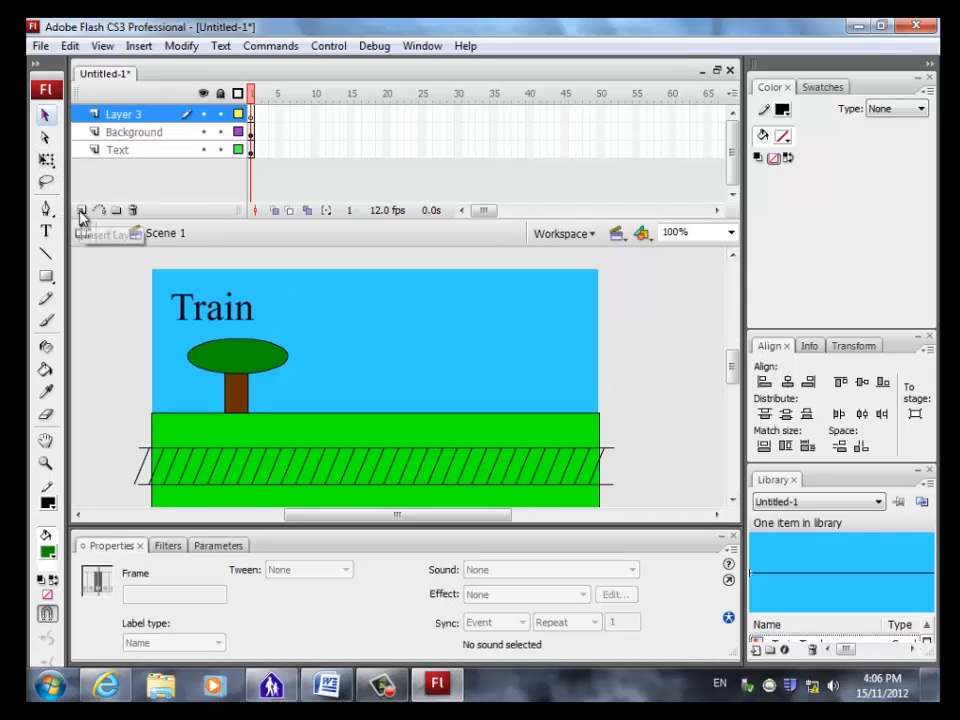
pyautogui.doubleClick(133, 116)
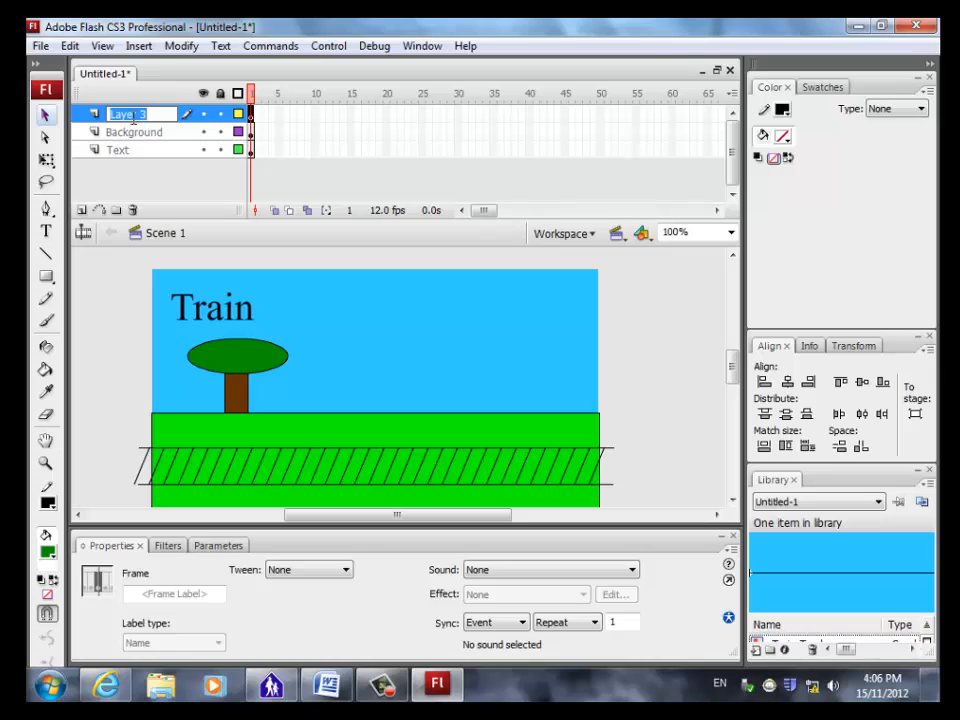
pyautogui.write('Train')
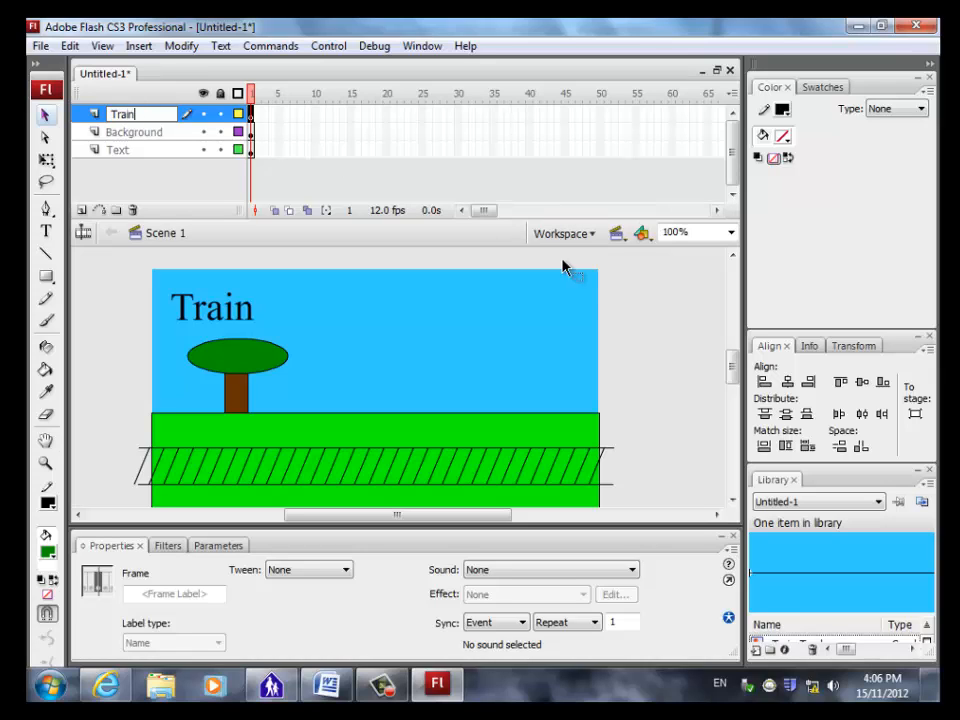
pyautogui.click(667, 348)
# Step: Check the shape of the finished train on the web browser's Flash tutorial page and return to Flash
pyautogui.moveTo(731, 366); pyautogui.dragTo(733, 378)
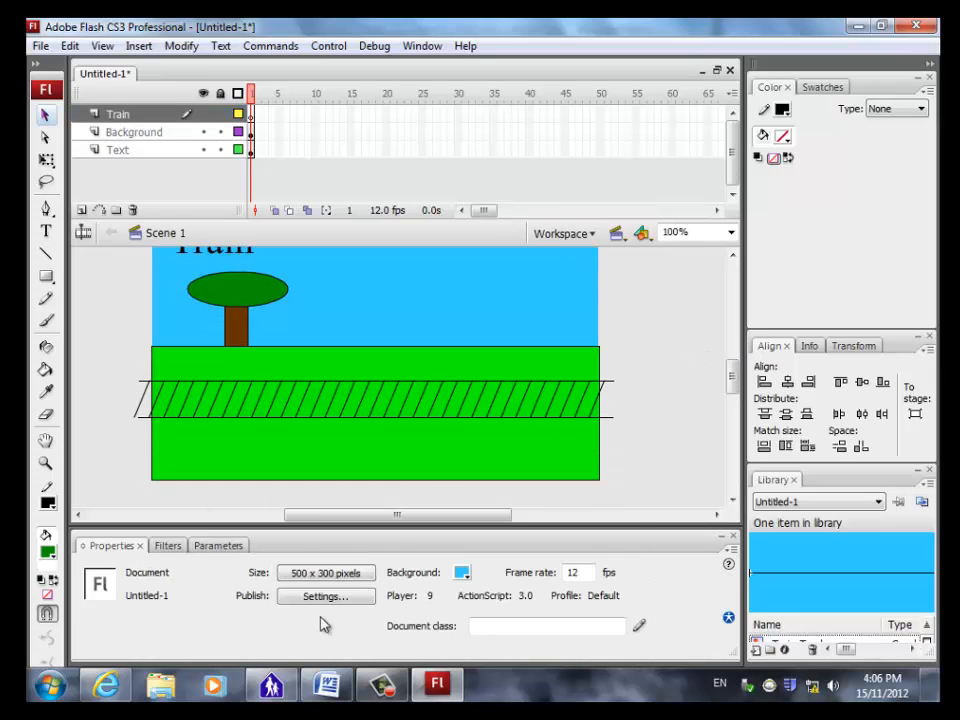
pyautogui.click(105, 686)
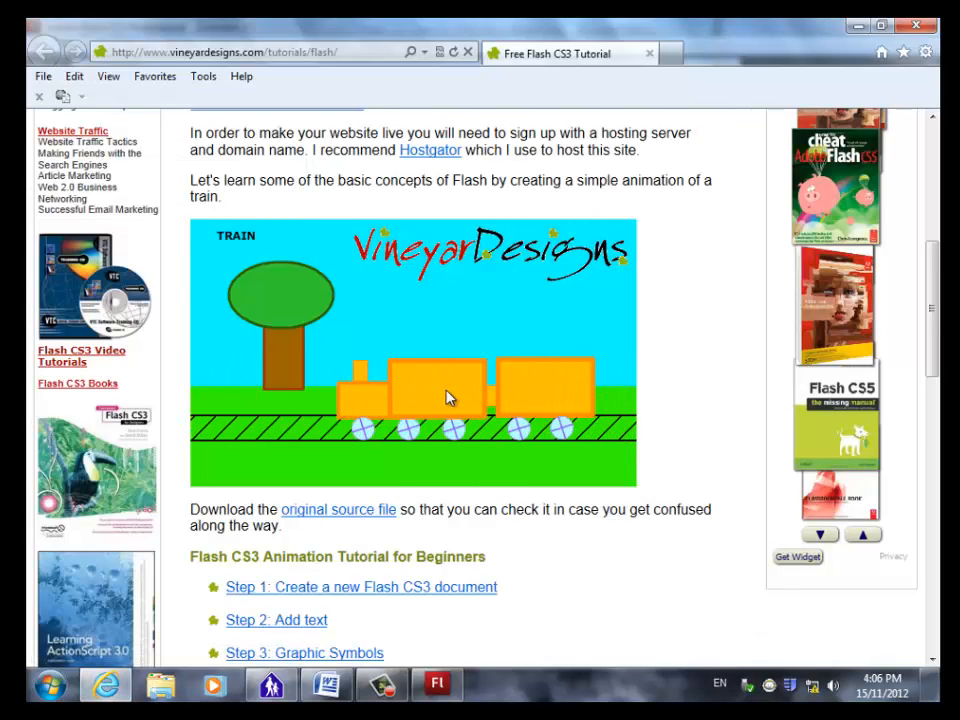
pyautogui.click(437, 686)
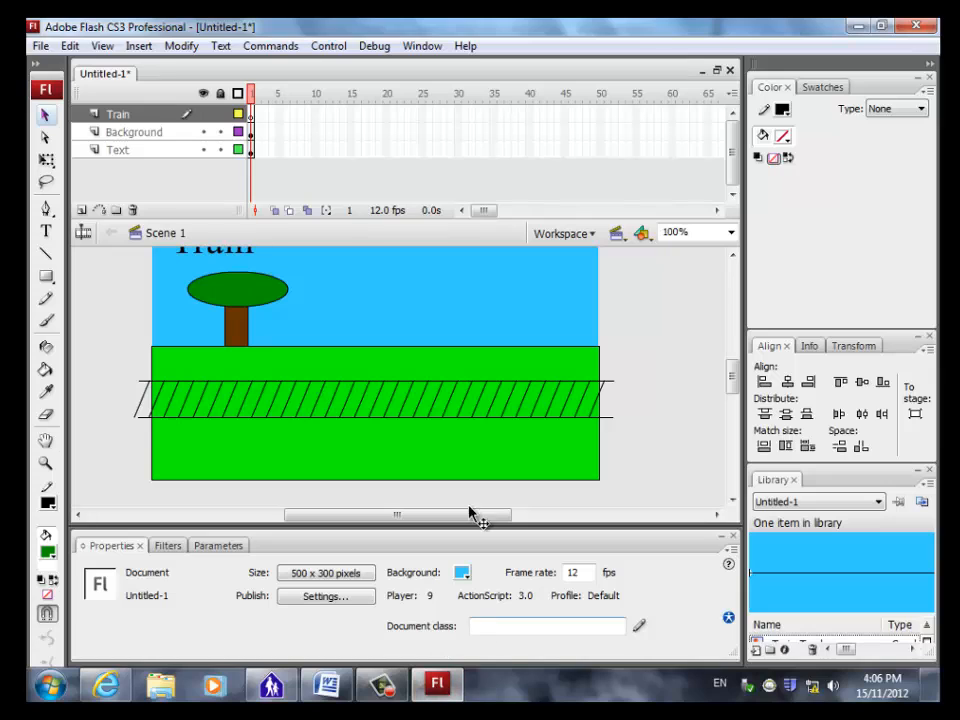
# Step: Draw a rectangle about 135 by 88 px over the track on the Train layer, with fill #FF9933 and a black stroke
pyautogui.click(46, 277)
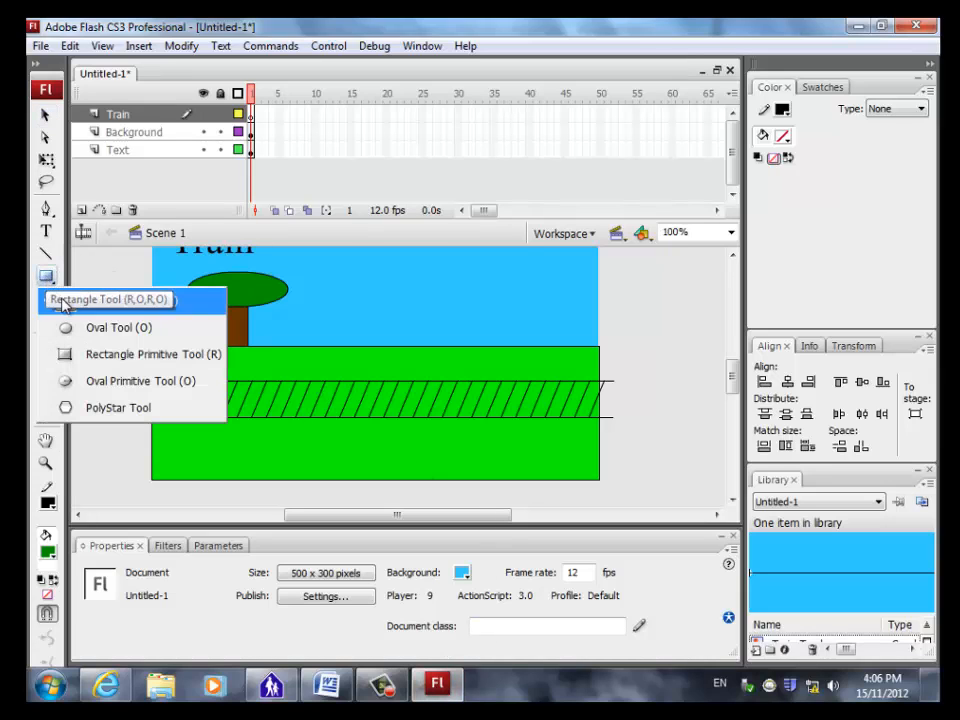
pyautogui.click(99, 303)
pyautogui.click(785, 138)
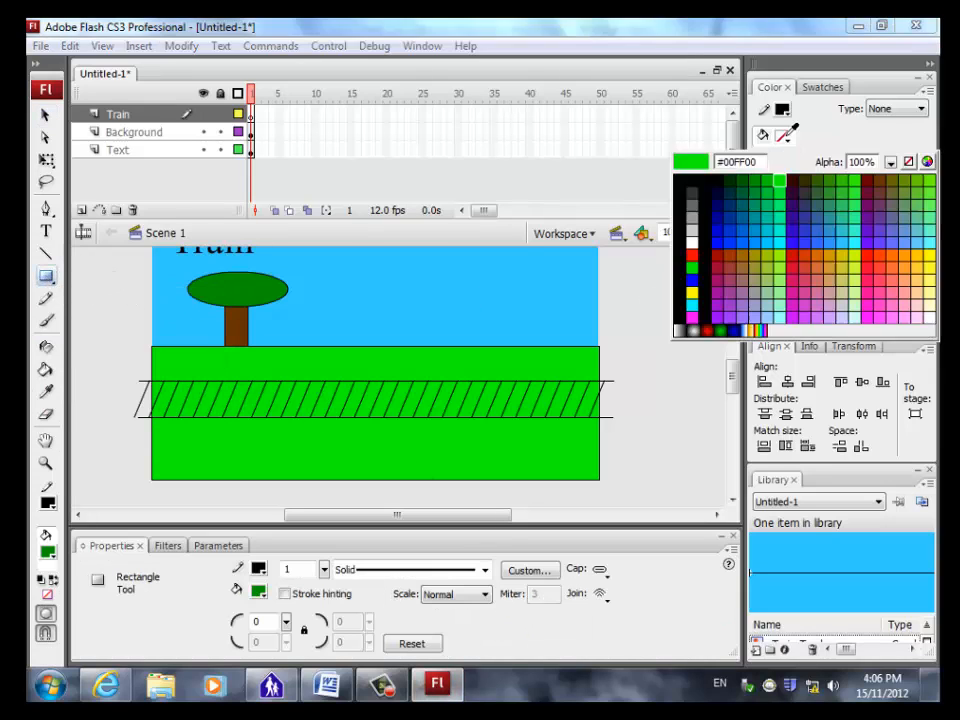
pyautogui.click(786, 138)
pyautogui.click(787, 140)
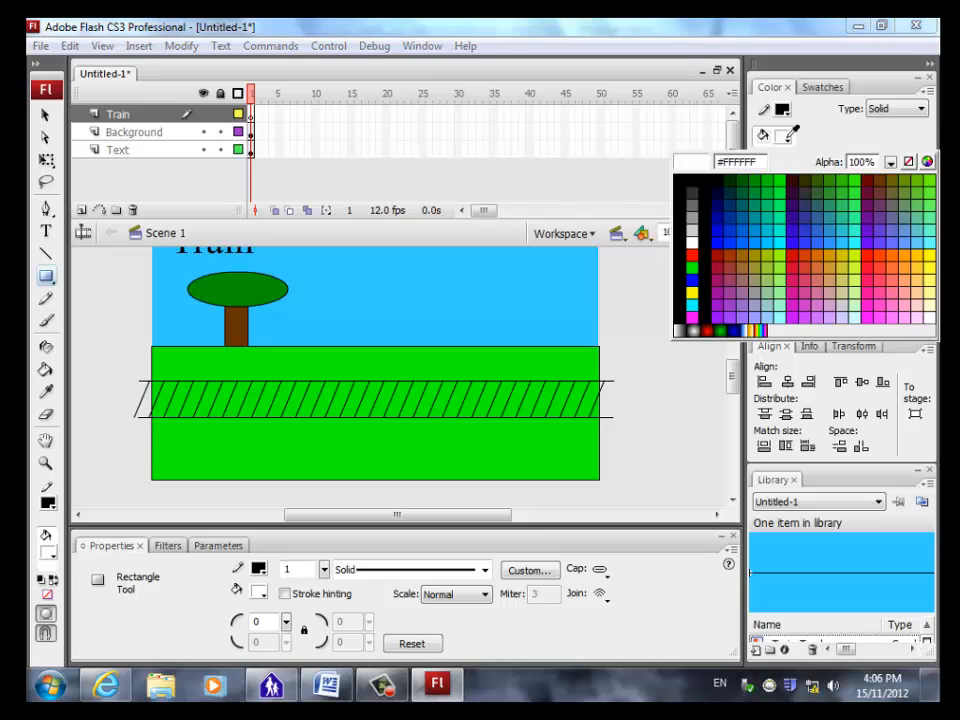
pyautogui.click(916, 266)
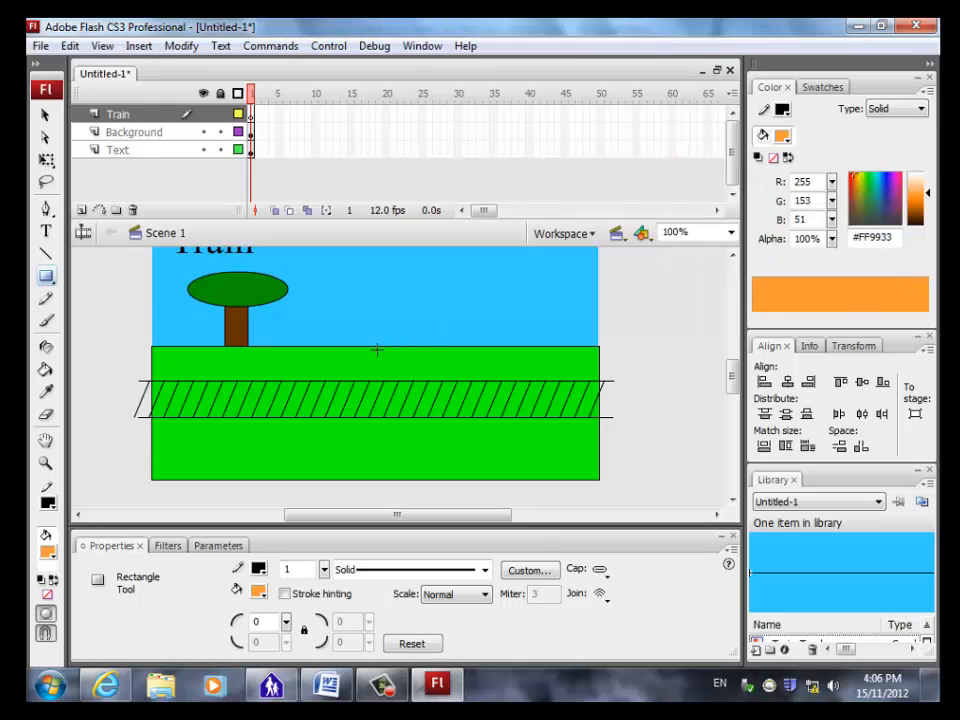
pyautogui.click(783, 110)
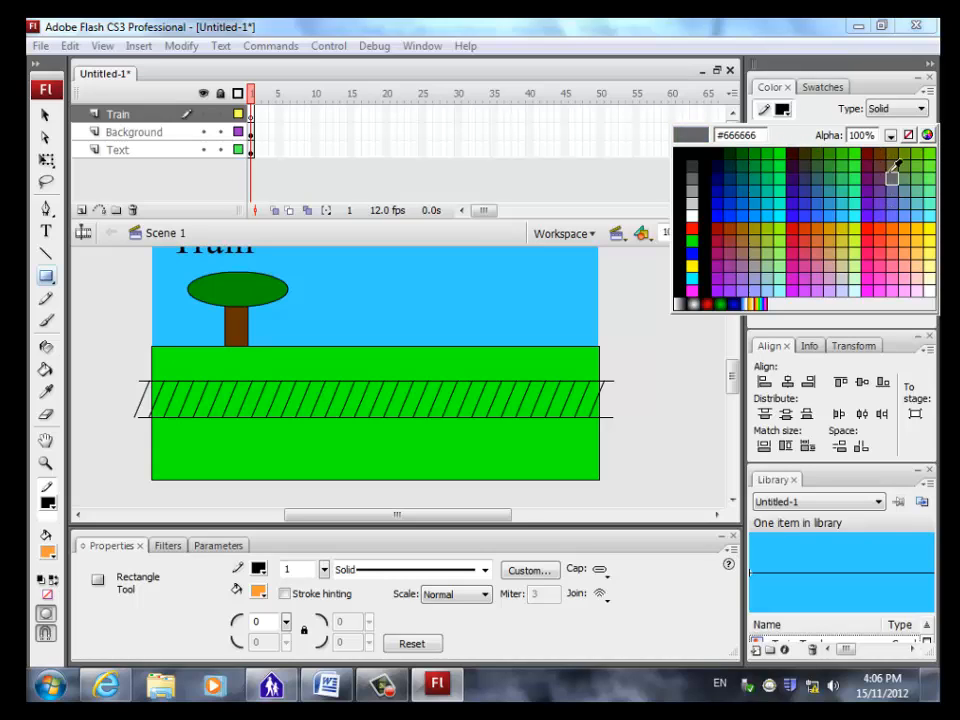
pyautogui.click(698, 151)
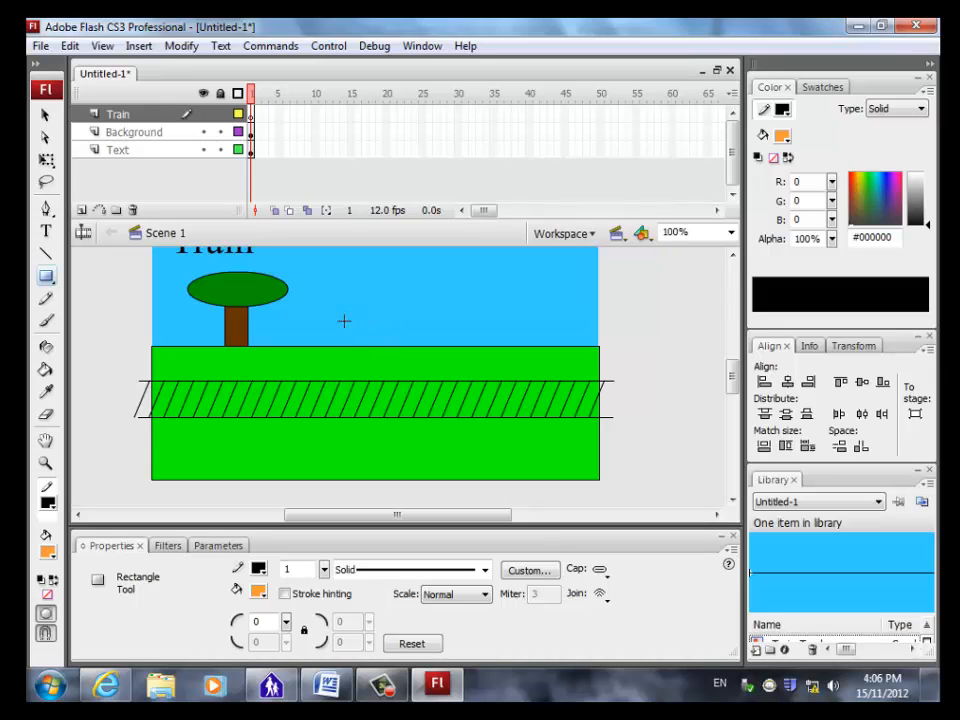
pyautogui.moveTo(344, 320)
pyautogui.mouseDown()
pyautogui.moveTo(356, 375)
pyautogui.moveTo(456, 381)
pyautogui.moveTo(464, 398)
pyautogui.mouseUp()
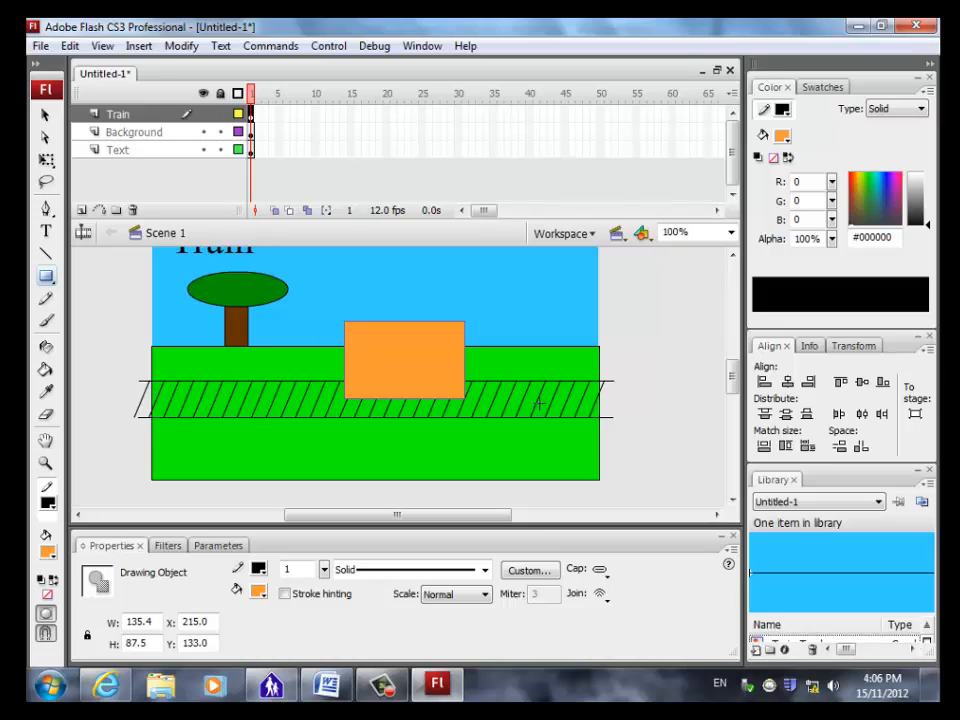
# Step: Convert the orange rectangle into a graphic symbol named Train body and select that symbol in the library
pyautogui.click(180, 46)
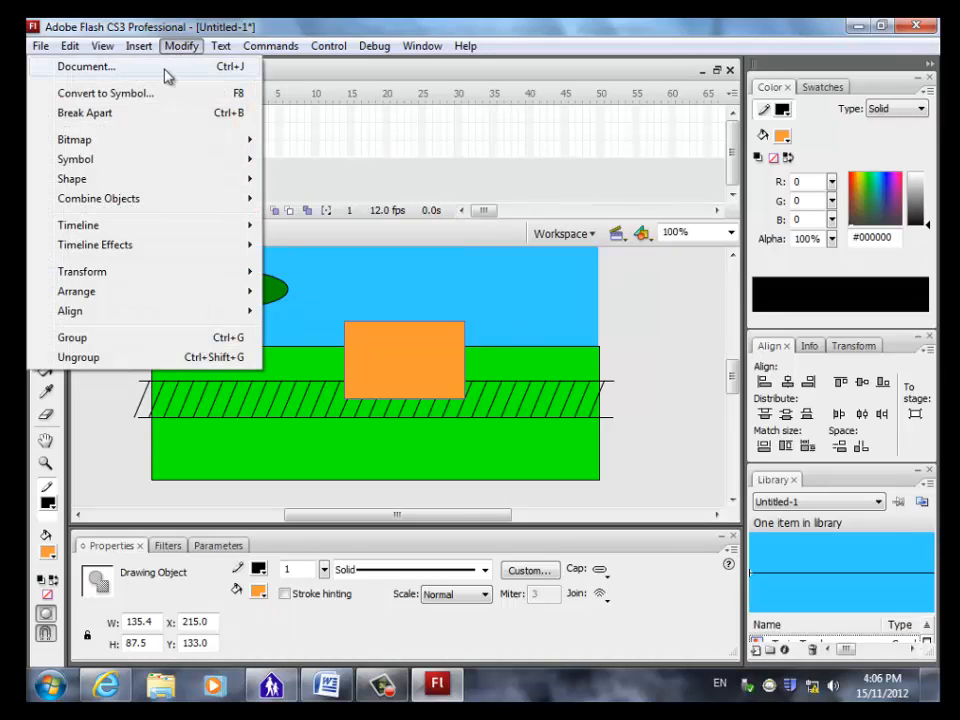
pyautogui.click(104, 93)
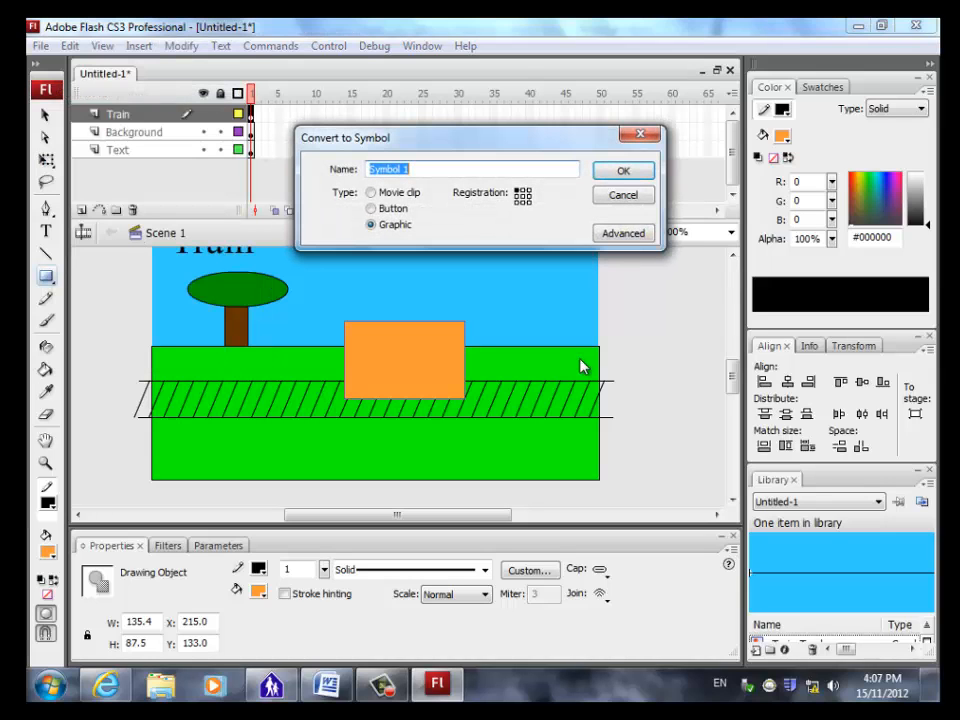
pyautogui.write('Train body')
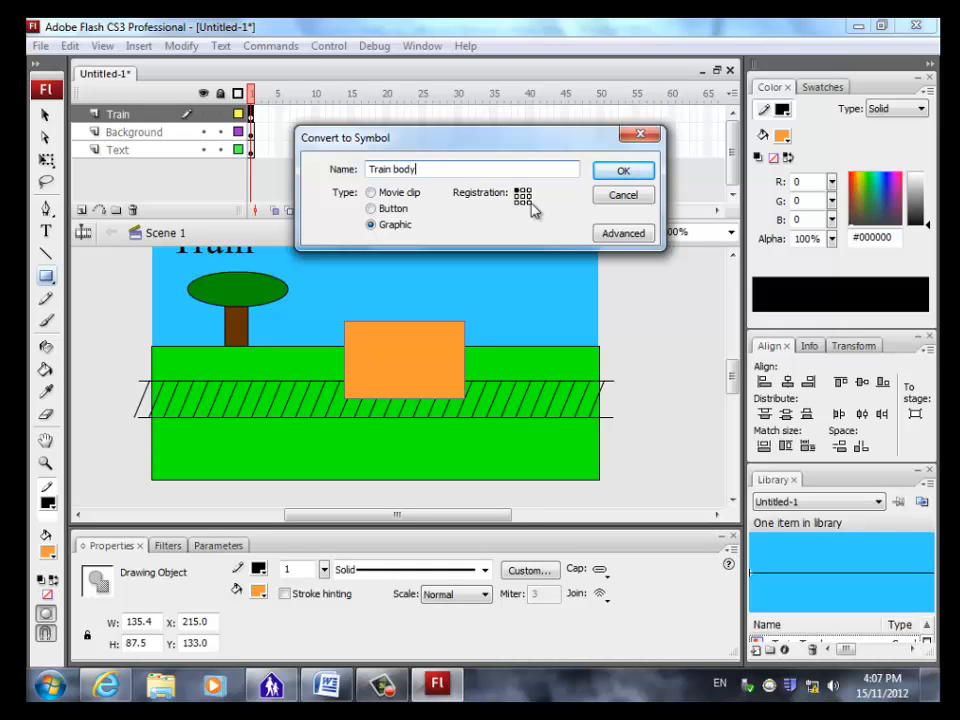
pyautogui.click(637, 171)
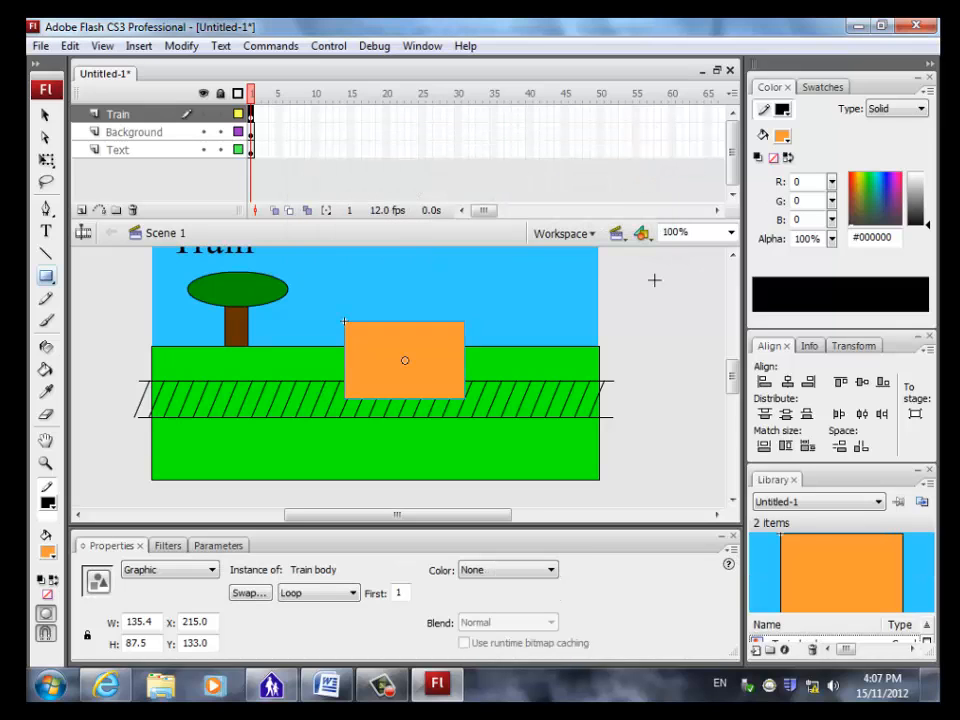
pyautogui.click(928, 335)
pyautogui.click(814, 512)
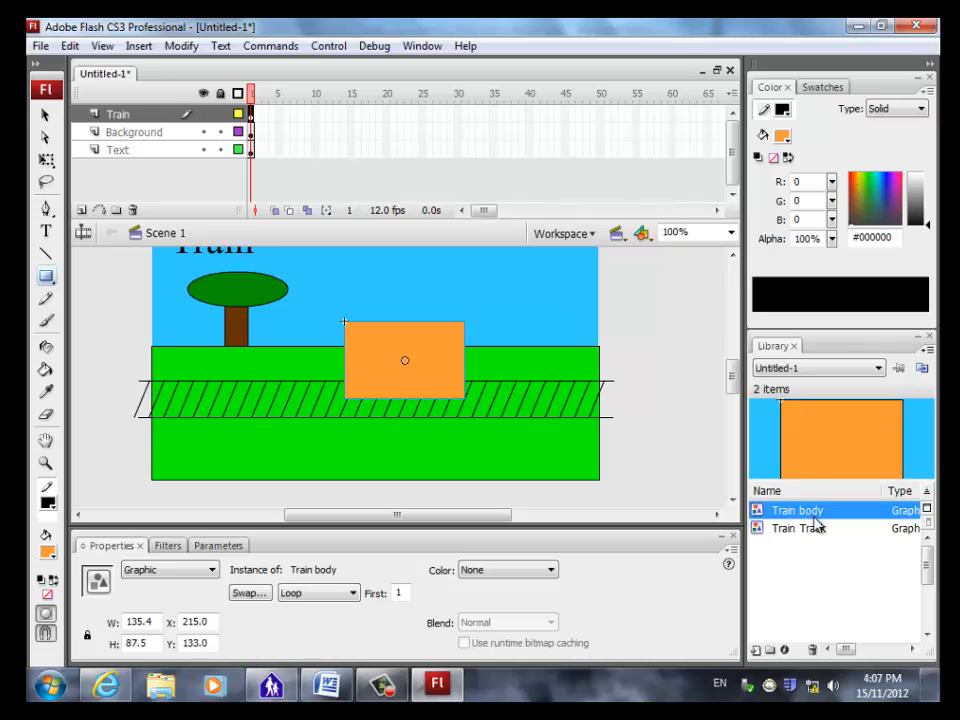
# Step: Place a second Train body instance left of the large block and free-transform it to about 63 by 38 px
pyautogui.click(815, 530)
pyautogui.click(818, 513)
pyautogui.moveTo(812, 514); pyautogui.dragTo(289, 372)
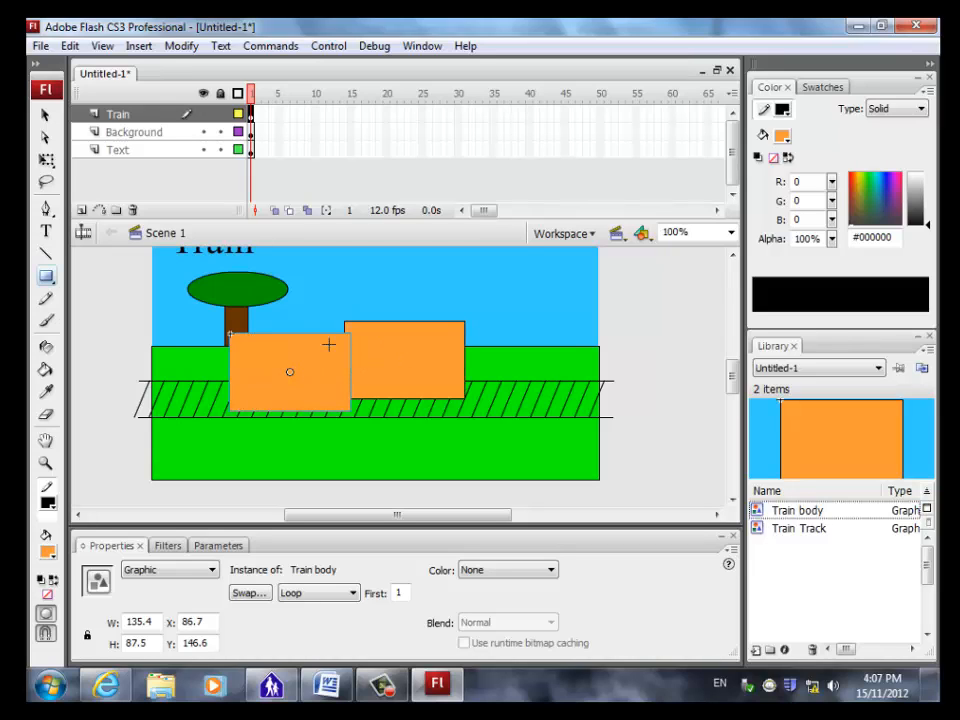
pyautogui.click(44, 116)
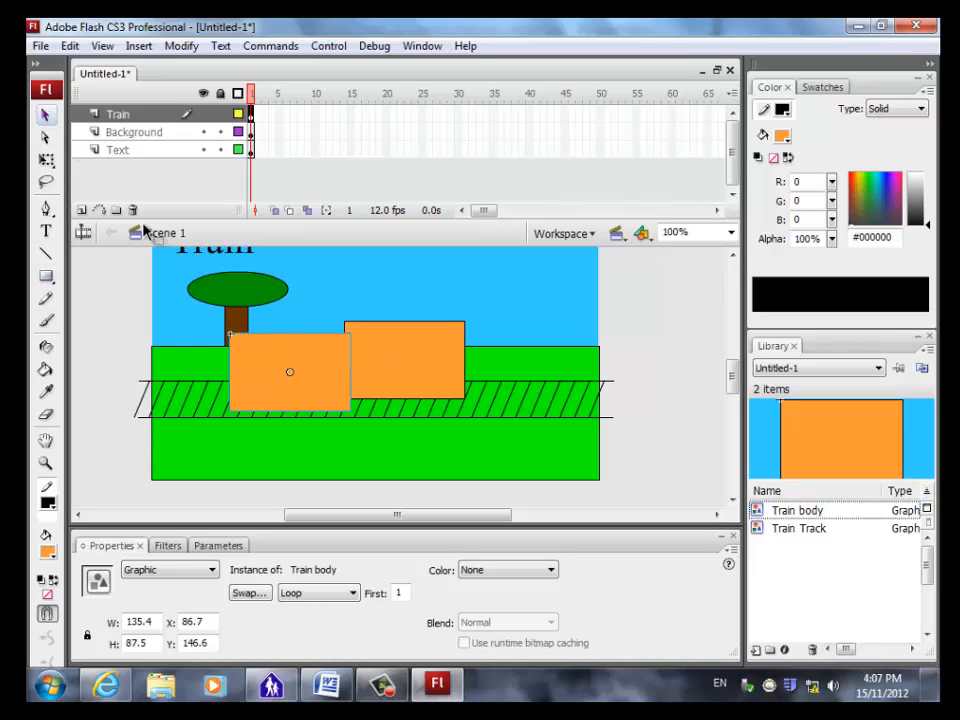
pyautogui.click(180, 46)
pyautogui.moveTo(165, 281)
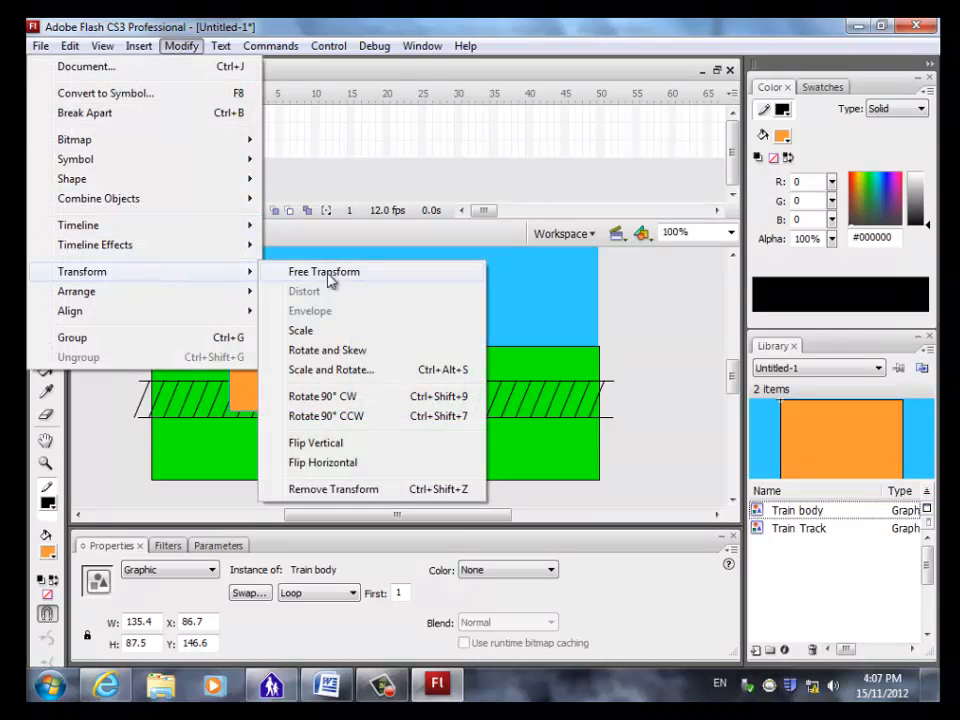
pyautogui.click(346, 275)
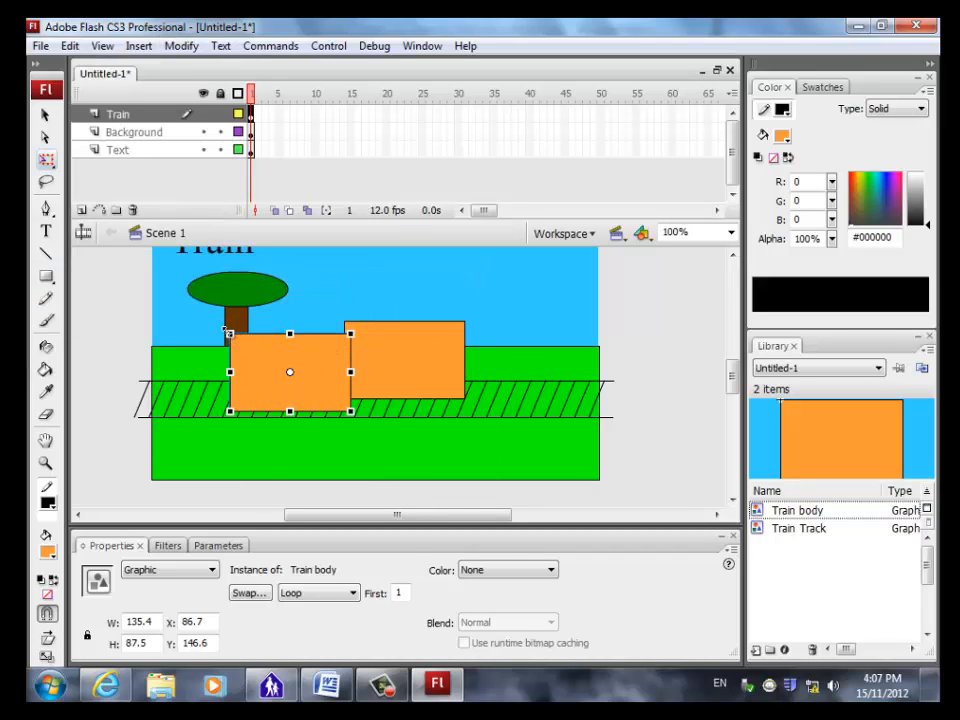
pyautogui.moveTo(230, 334); pyautogui.dragTo(262, 346)
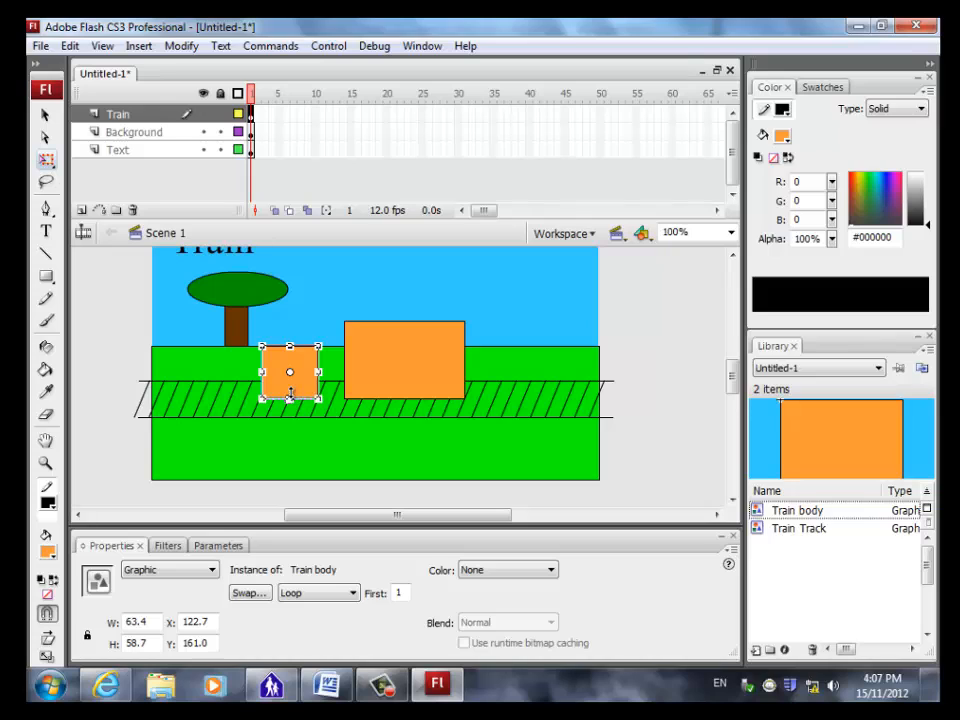
pyautogui.moveTo(294, 385); pyautogui.dragTo(397, 395)
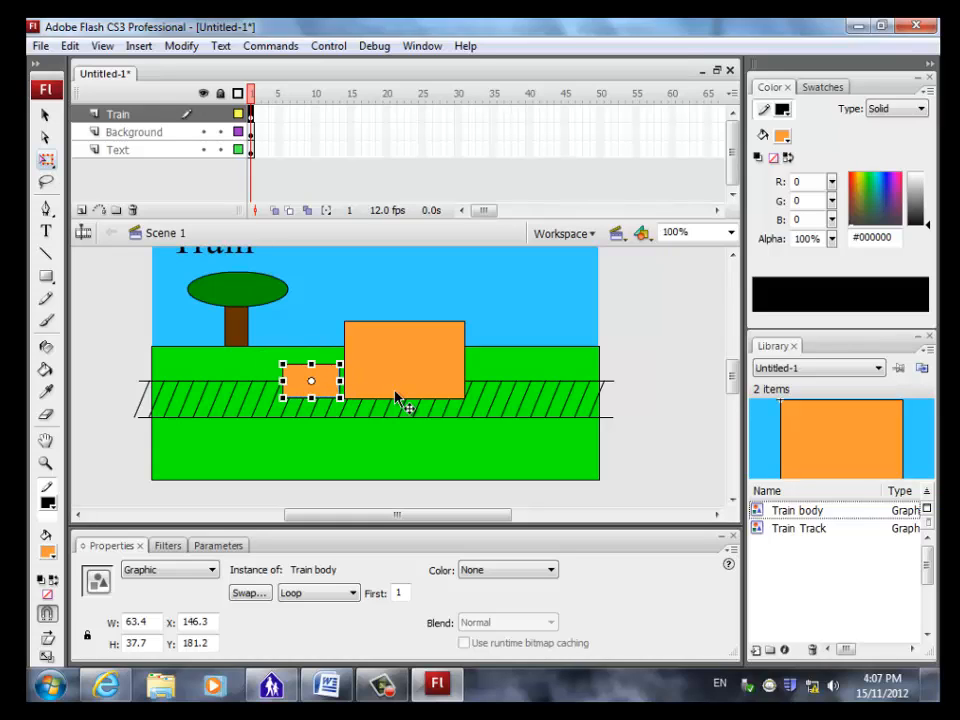
# Step: Nudge the small block against the large block's left edge, at about X 152, Y 181
pyautogui.press('Right')
pyautogui.press('Right')
pyautogui.press('Right')
pyautogui.press('Right')
pyautogui.press('Right')
pyautogui.press('Right')
pyautogui.press('Up')
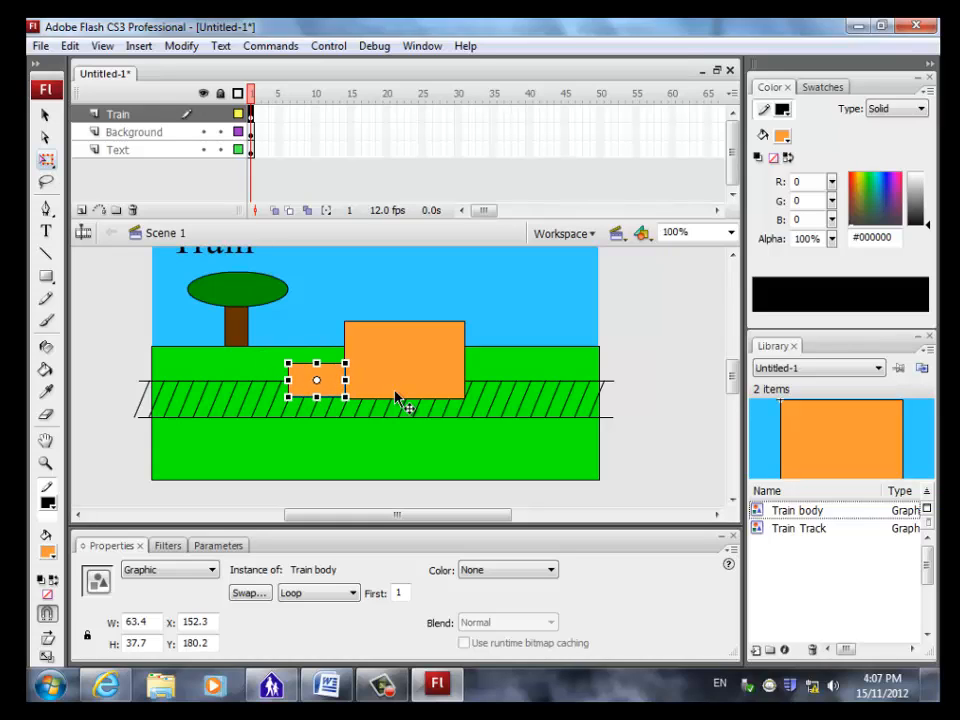
pyautogui.click(633, 334)
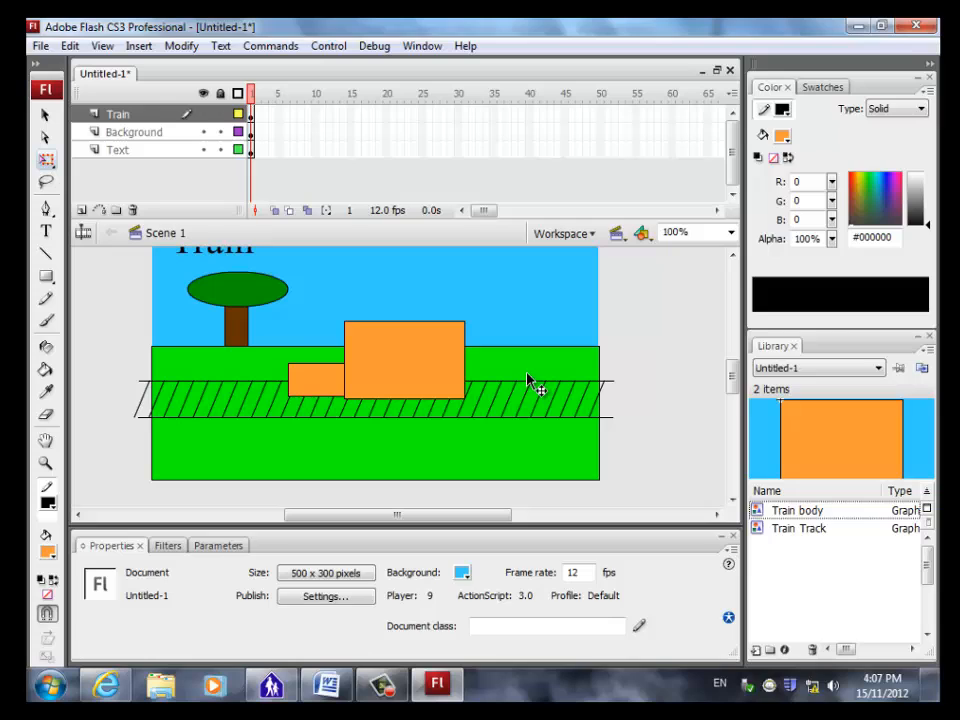
pyautogui.click(334, 388)
pyautogui.press('Down')
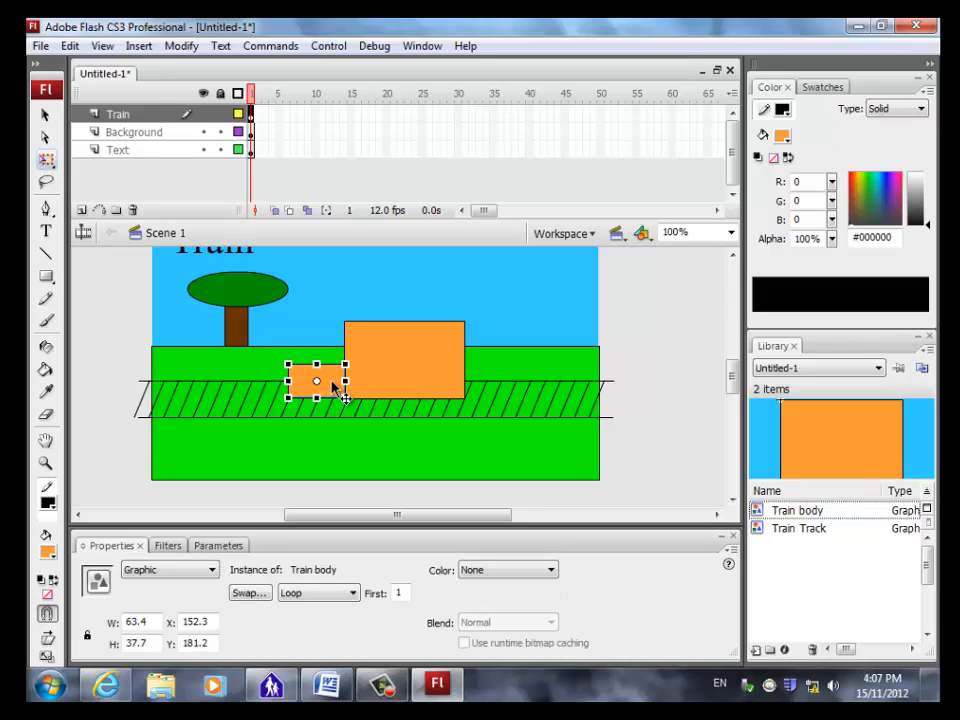
# Step: Widen the small block to about 85 px and nudge it flush with the large block's lower left corner, at about X 130, Y 182
pyautogui.moveTo(345, 380); pyautogui.dragTo(355, 380)
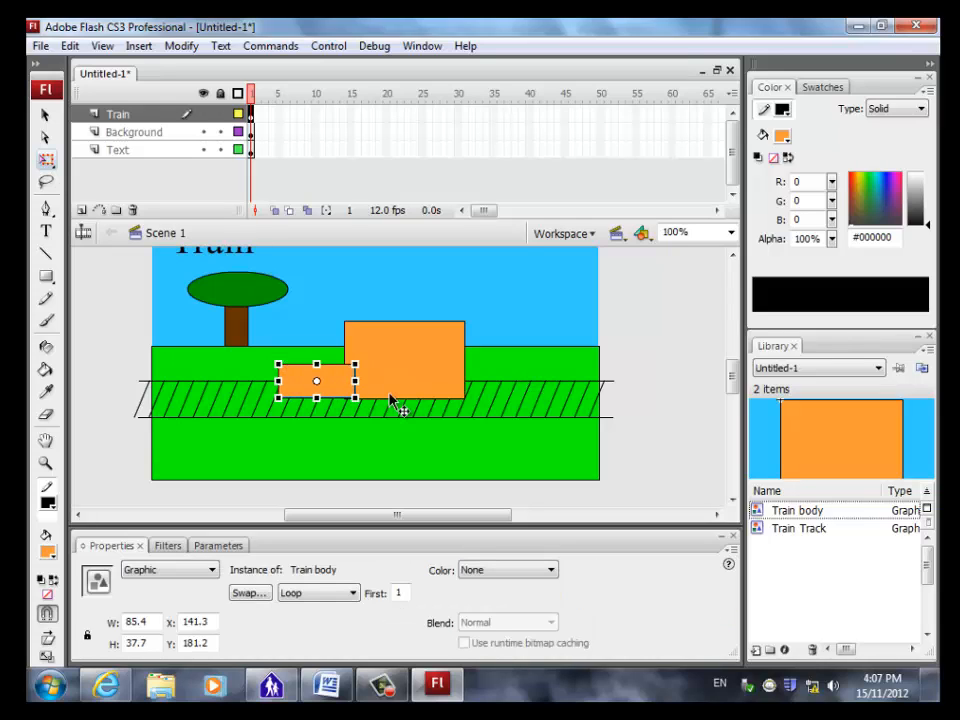
pyautogui.press('Left')
pyautogui.press('Left')
pyautogui.press('Left')
pyautogui.press('Left')
pyautogui.press('Left')
pyautogui.press('Left')
pyautogui.press('Left')
pyautogui.press('Left')
pyautogui.press('Left')
pyautogui.press('Left')
pyautogui.press('Left')
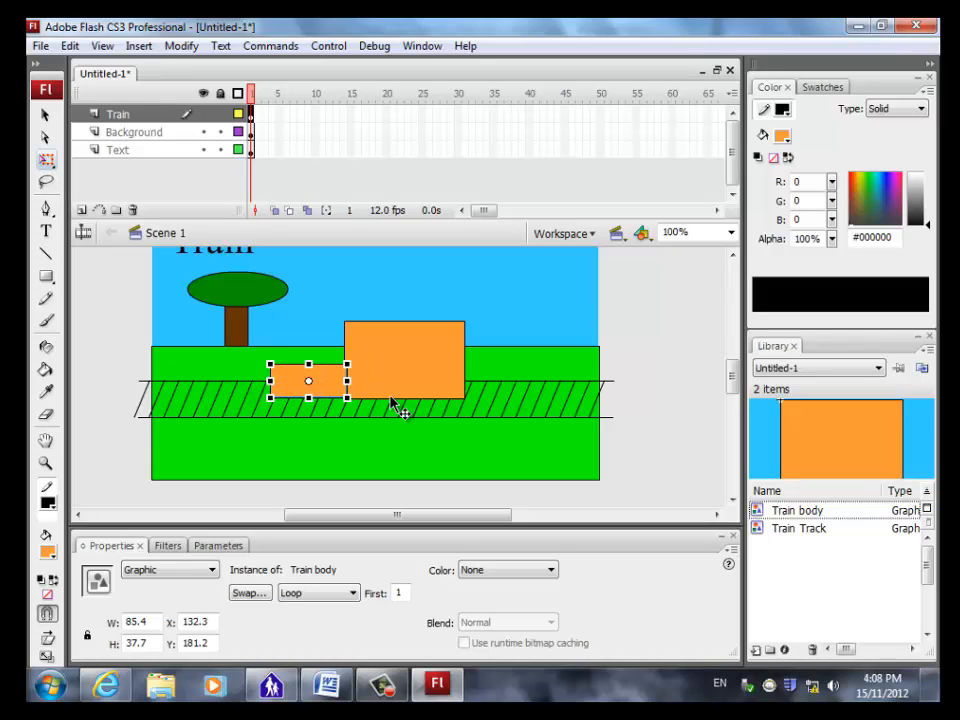
pyautogui.click(643, 412)
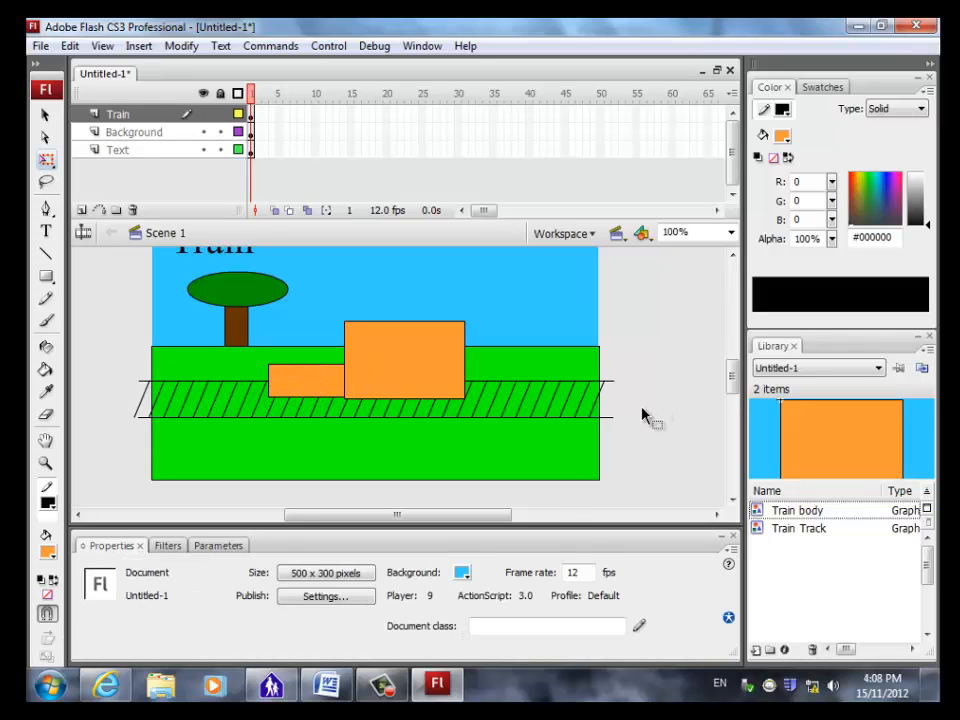
pyautogui.click(320, 390)
pyautogui.press('Down')
pyautogui.press('Left')
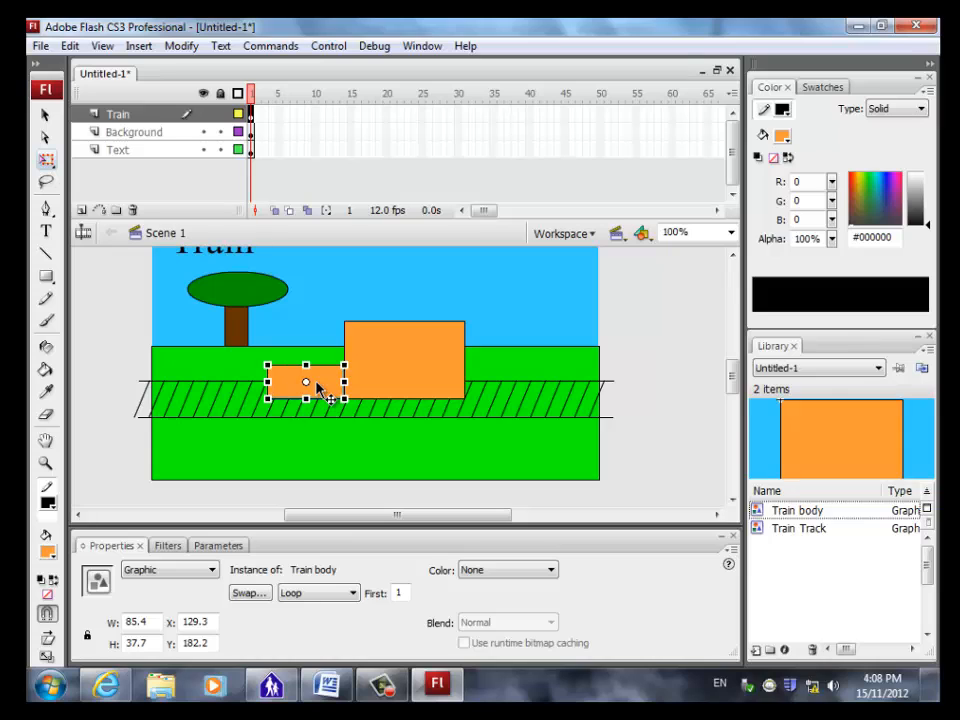
pyautogui.click(673, 386)
pyautogui.click(320, 390)
pyautogui.press('Right')
pyautogui.click(681, 381)
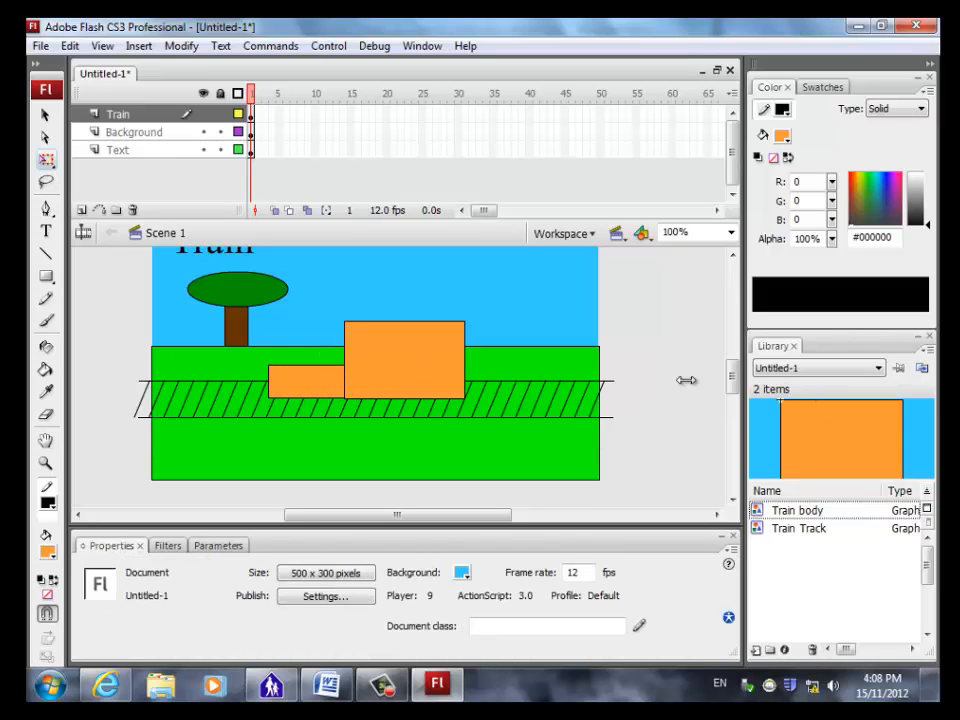
# Step: Place a third Train body instance left of the tree and shrink it to a narrow chimney about 13 by 36 px
pyautogui.moveTo(810, 511); pyautogui.dragTo(167, 334)
pyautogui.moveTo(107, 330); pyautogui.dragTo(173, 331)
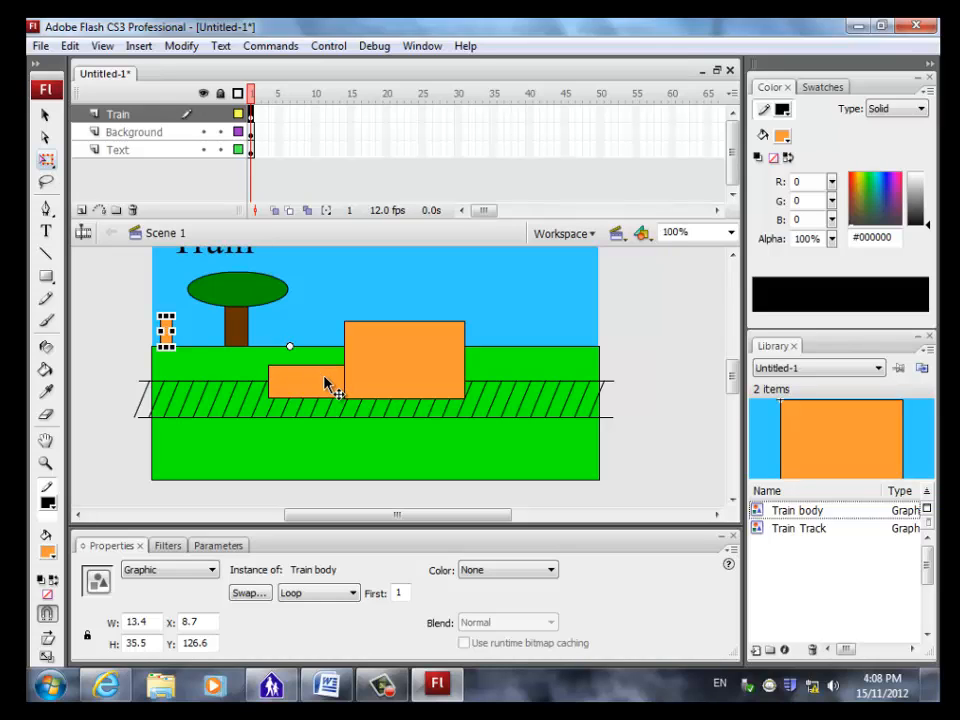
pyautogui.moveTo(171, 342); pyautogui.dragTo(199, 339)
pyautogui.hotkey('ctrl', 'z')
# Step: Move the narrow chimney onto the top edge of the small front block, at about X 154, Y 147
pyautogui.click(45, 463)
pyautogui.moveTo(141, 300); pyautogui.dragTo(210, 371)
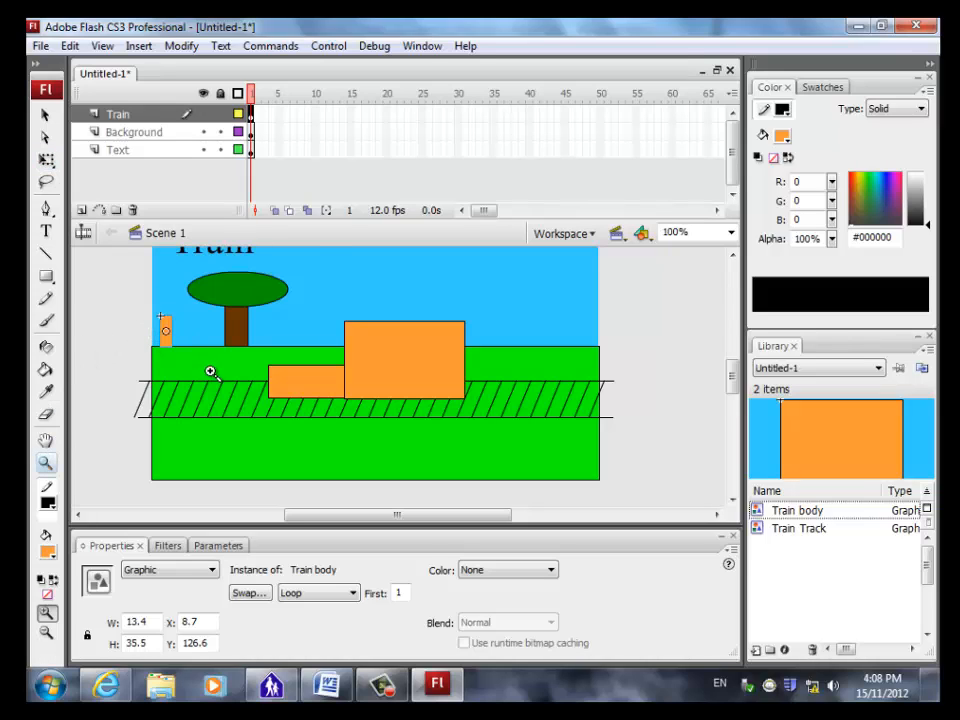
pyautogui.click(47, 120)
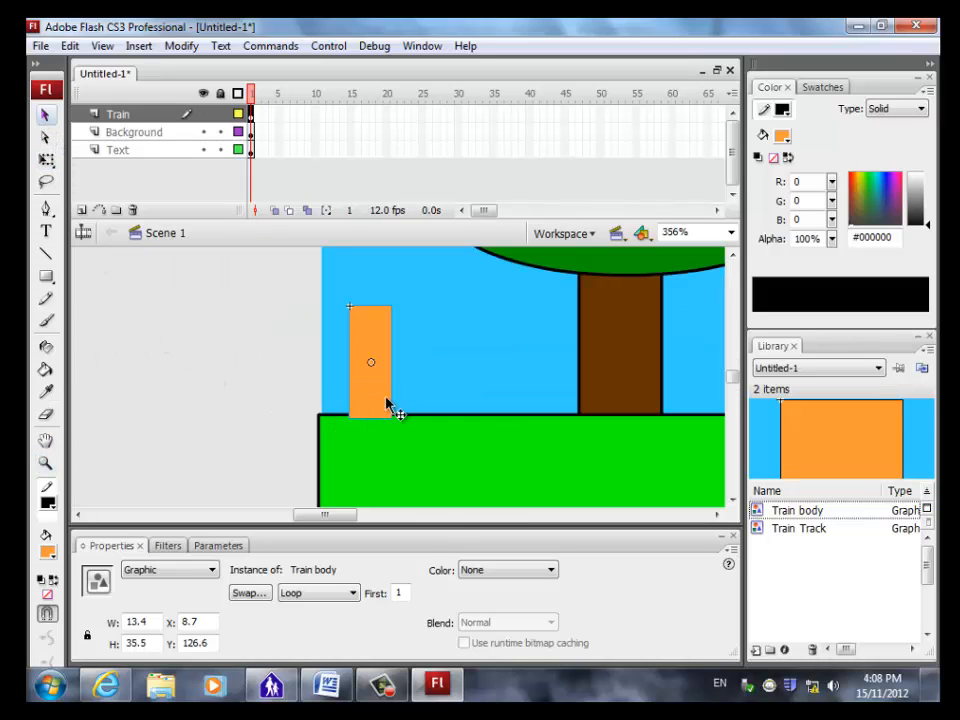
pyautogui.moveTo(389, 403); pyautogui.dragTo(602, 408)
pyautogui.moveTo(343, 514); pyautogui.dragTo(393, 520)
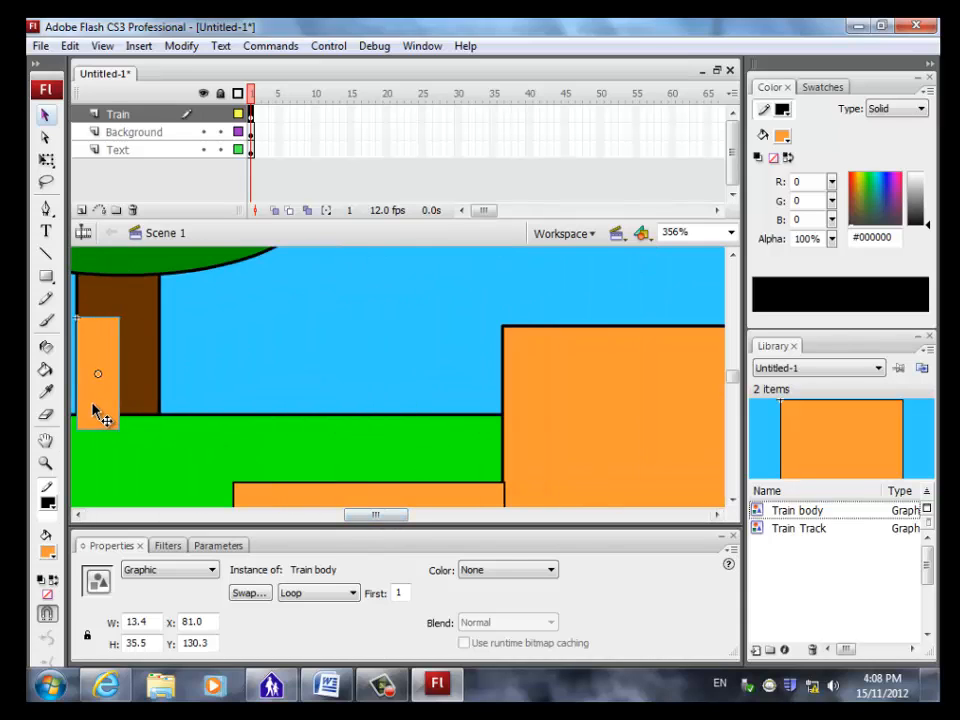
pyautogui.moveTo(94, 411); pyautogui.dragTo(326, 462)
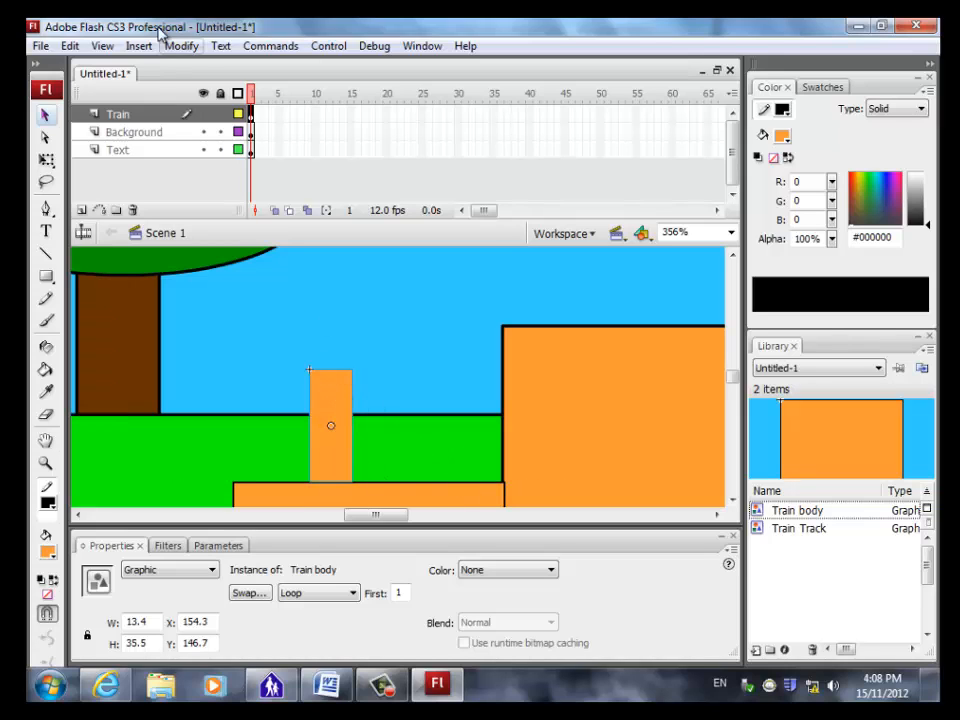
# Step: Free-transform the chimney down to about 11 by 30 px, keeping its base on the front block
pyautogui.click(183, 46)
pyautogui.moveTo(131, 274)
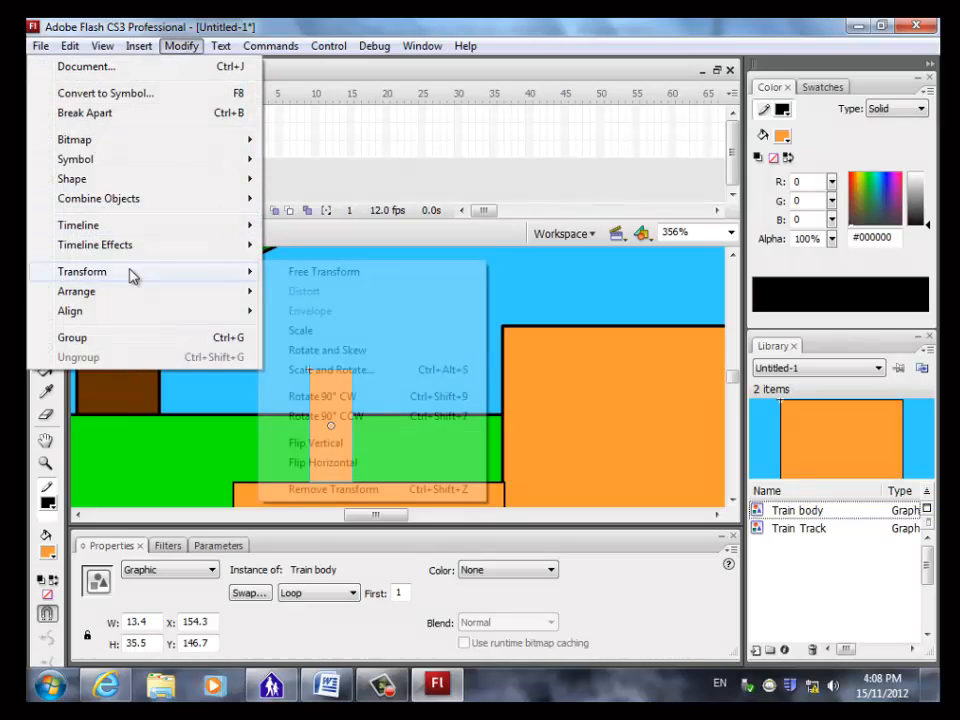
pyautogui.click(306, 276)
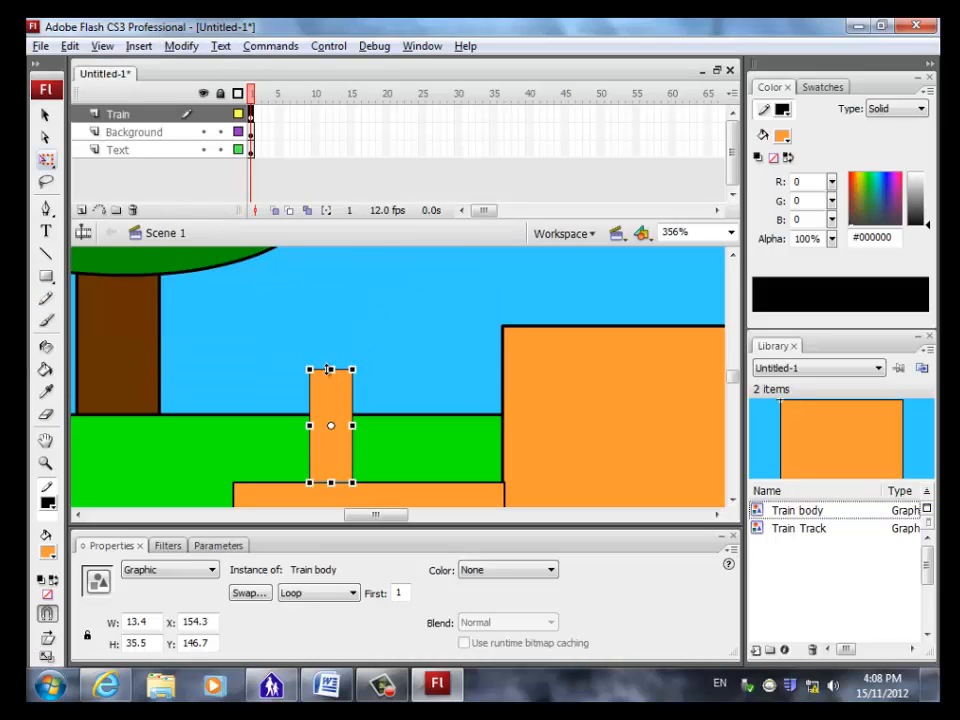
pyautogui.moveTo(332, 371); pyautogui.dragTo(332, 388)
pyautogui.moveTo(352, 434); pyautogui.dragTo(347, 434)
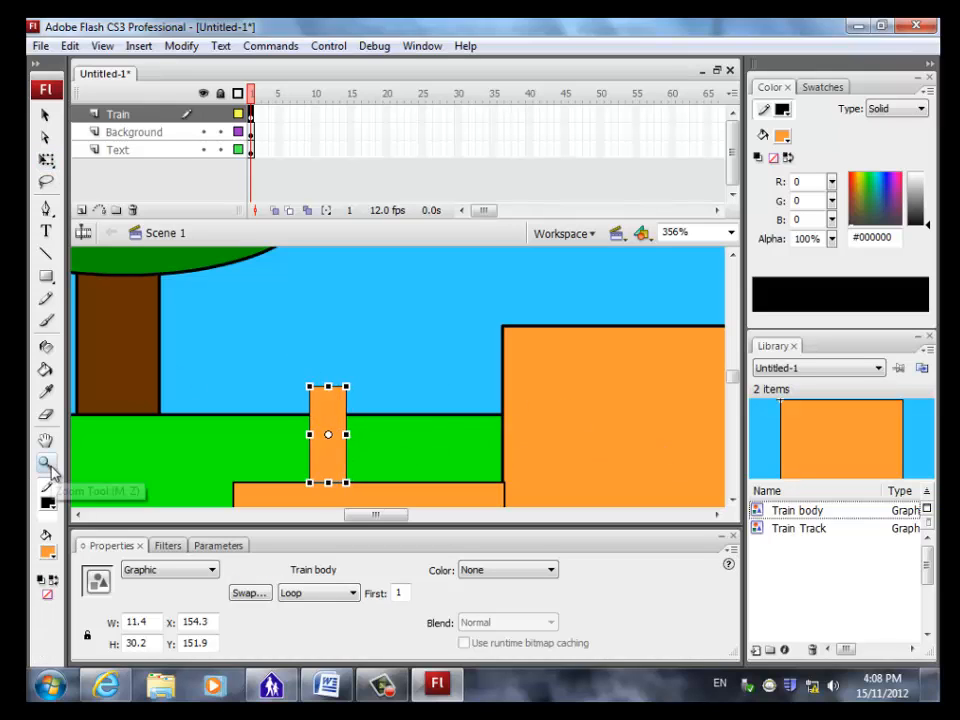
# Step: Add a fourth Train body instance, shrink it to a low connecting block and attach it to the large block's right edge
pyautogui.click(45, 463)
pyautogui.keyDown('alt'); pyautogui.click(467, 411); pyautogui.keyUp('alt')
pyautogui.keyDown('alt'); pyautogui.click(454, 420); pyautogui.keyUp('alt')
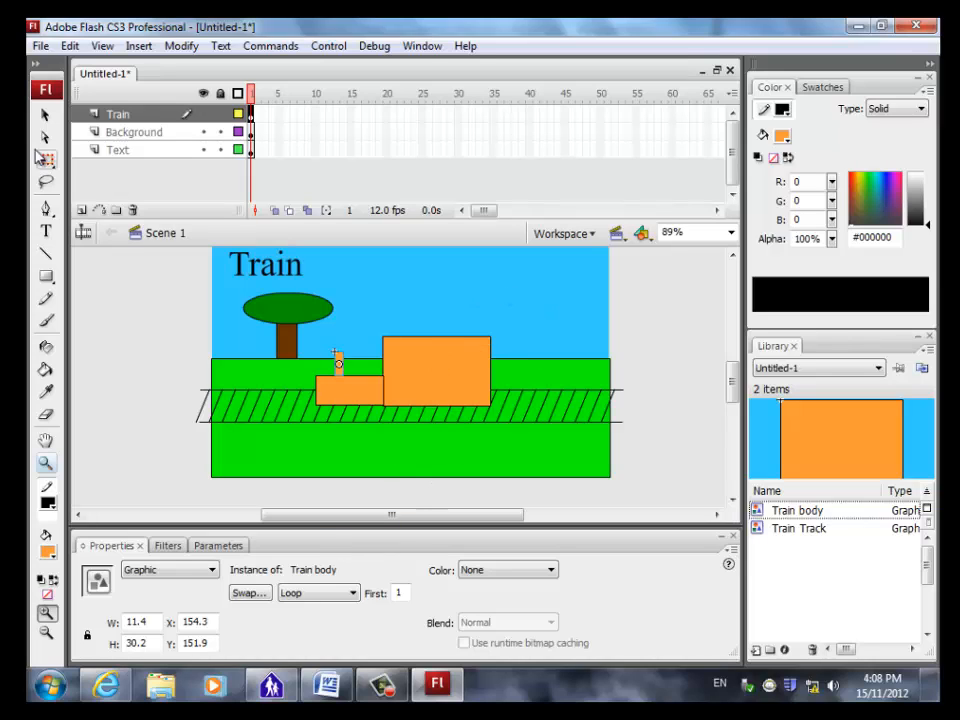
pyautogui.click(808, 512)
pyautogui.moveTo(808, 512); pyautogui.dragTo(617, 386)
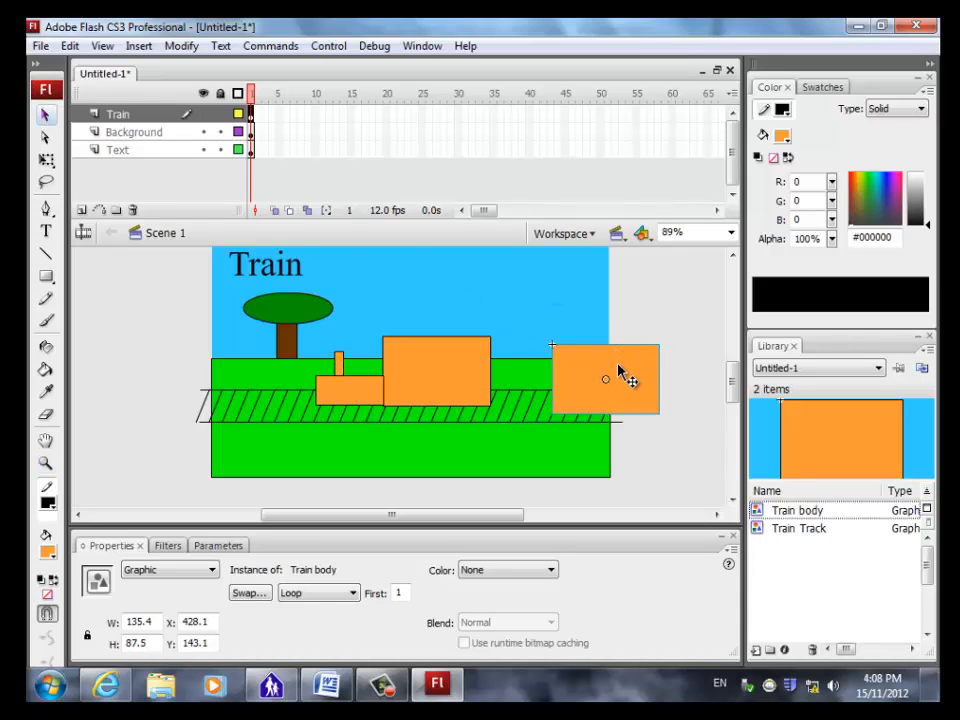
pyautogui.click(180, 46)
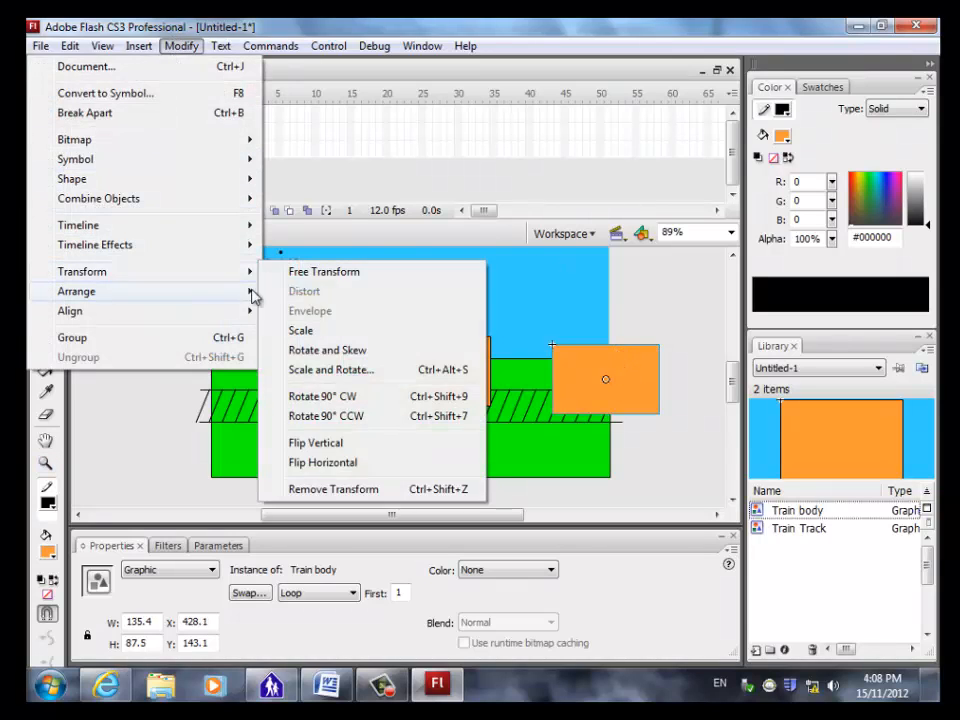
pyautogui.moveTo(150, 271)
pyautogui.click(290, 271)
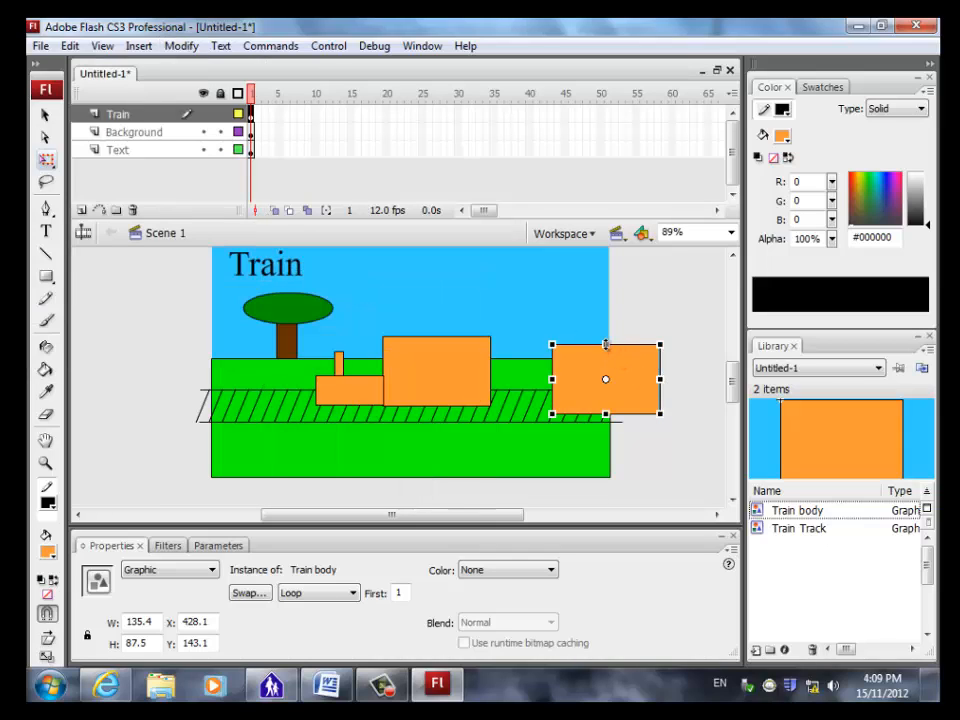
pyautogui.moveTo(606, 343); pyautogui.dragTo(608, 392)
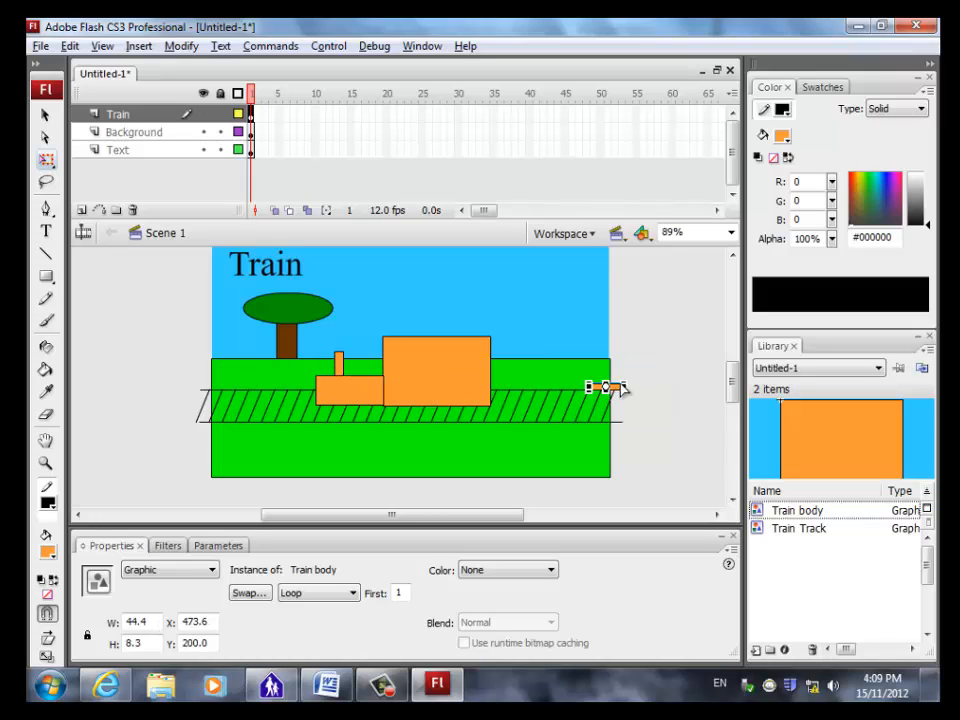
pyautogui.hotkey('ctrl', 'z')
pyautogui.moveTo(660, 386); pyautogui.dragTo(534, 376)
pyautogui.click(640, 450)
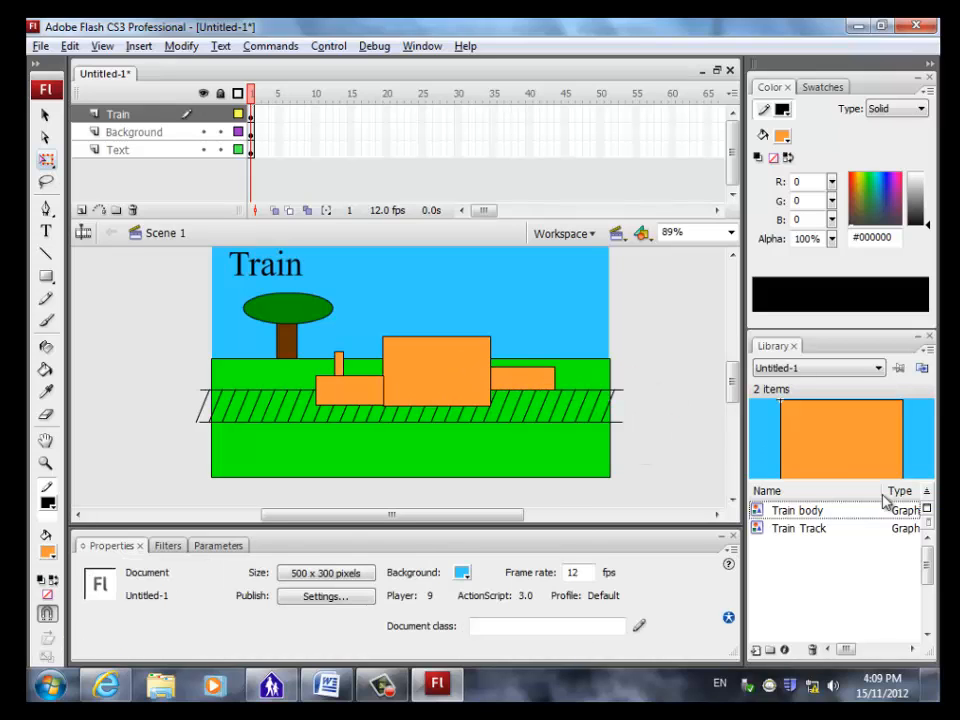
# Step: Place a full-size Train body instance as a carriage against the connecting block's right end, at about X 431, Y 135
pyautogui.moveTo(821, 512); pyautogui.dragTo(613, 381)
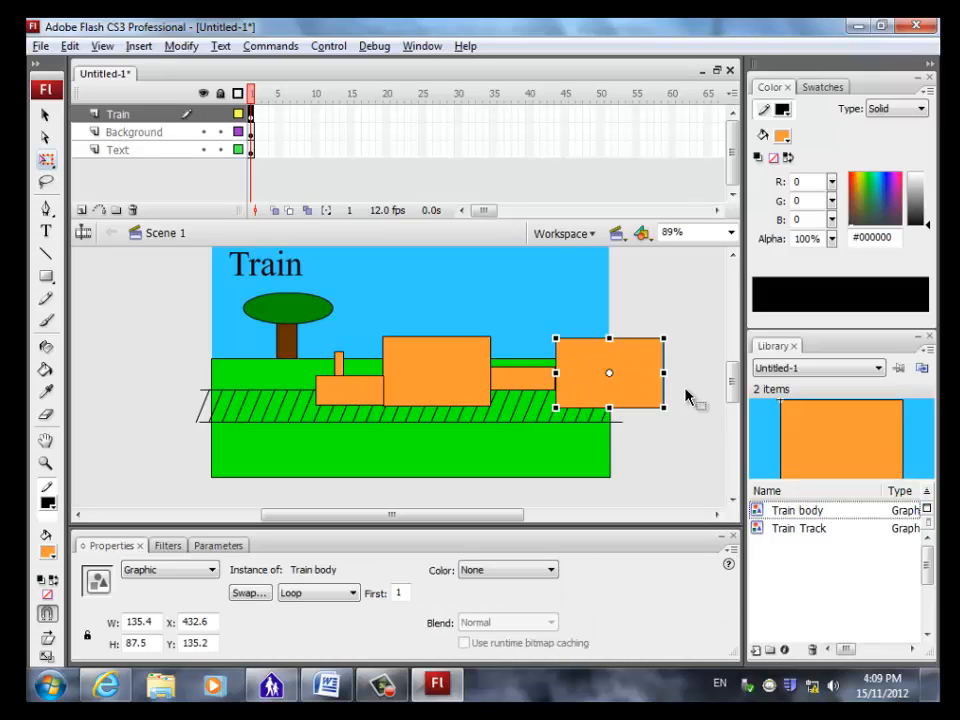
pyautogui.press('Left')
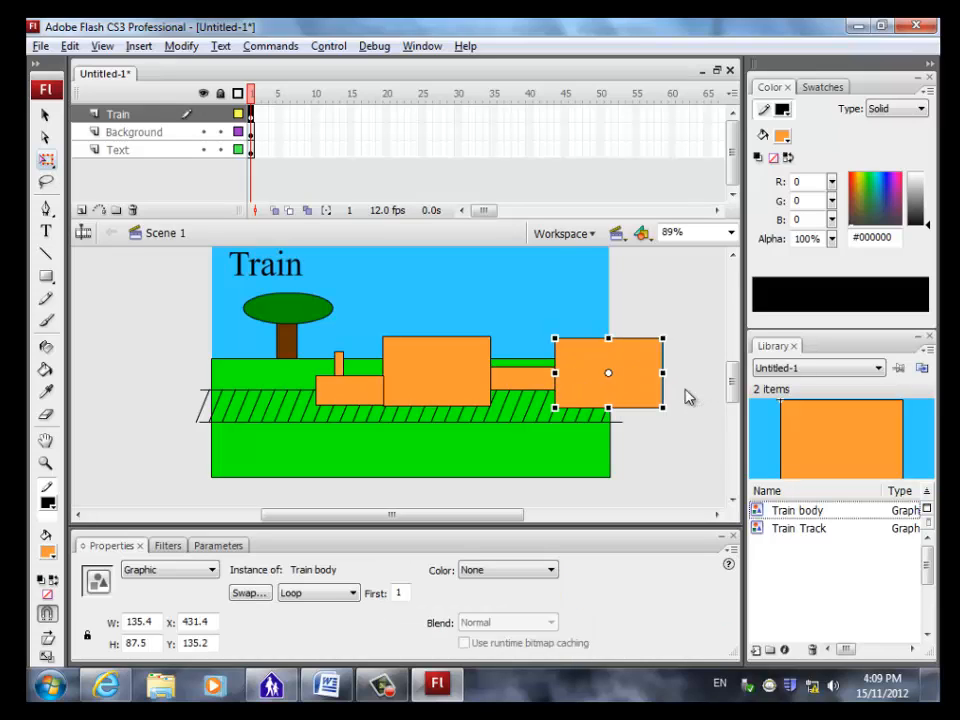
pyautogui.click(687, 397)
# Step: Select all five train pieces, including the chimney, and convert them into one graphic symbol named Train Body Whole
pyautogui.moveTo(439, 514); pyautogui.dragTo(465, 519)
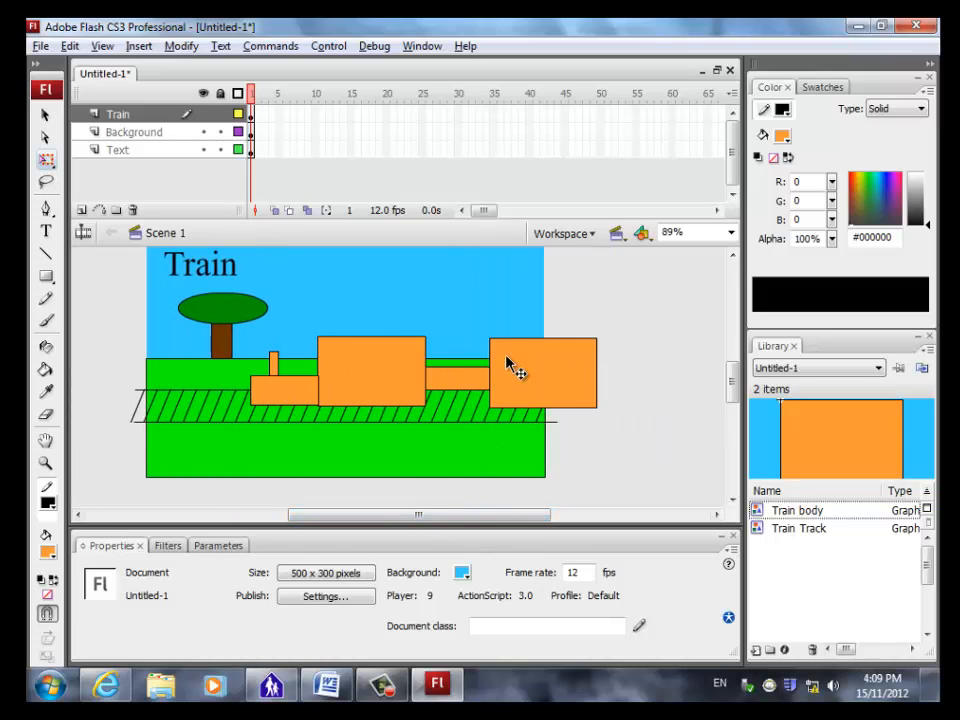
pyautogui.click(541, 393)
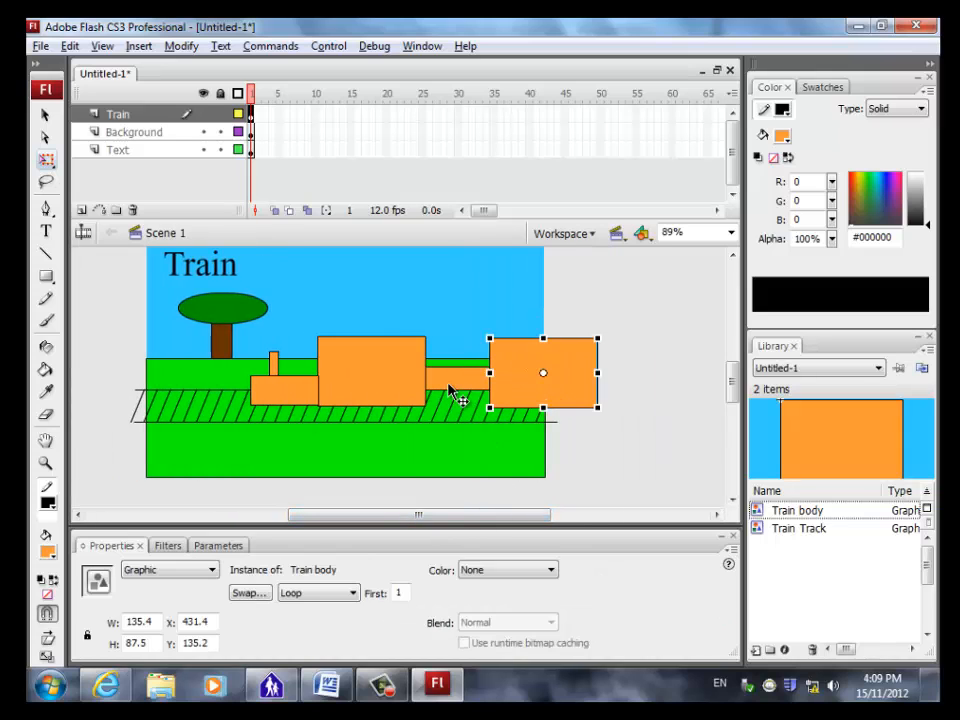
pyautogui.keyDown('shift'); pyautogui.click(456, 380); pyautogui.keyUp('shift')
pyautogui.keyDown('shift'); pyautogui.click(386, 386); pyautogui.keyUp('shift')
pyautogui.keyDown('shift'); pyautogui.click(287, 391); pyautogui.keyUp('shift')
pyautogui.keyDown('shift'); pyautogui.click(273, 362); pyautogui.keyUp('shift')
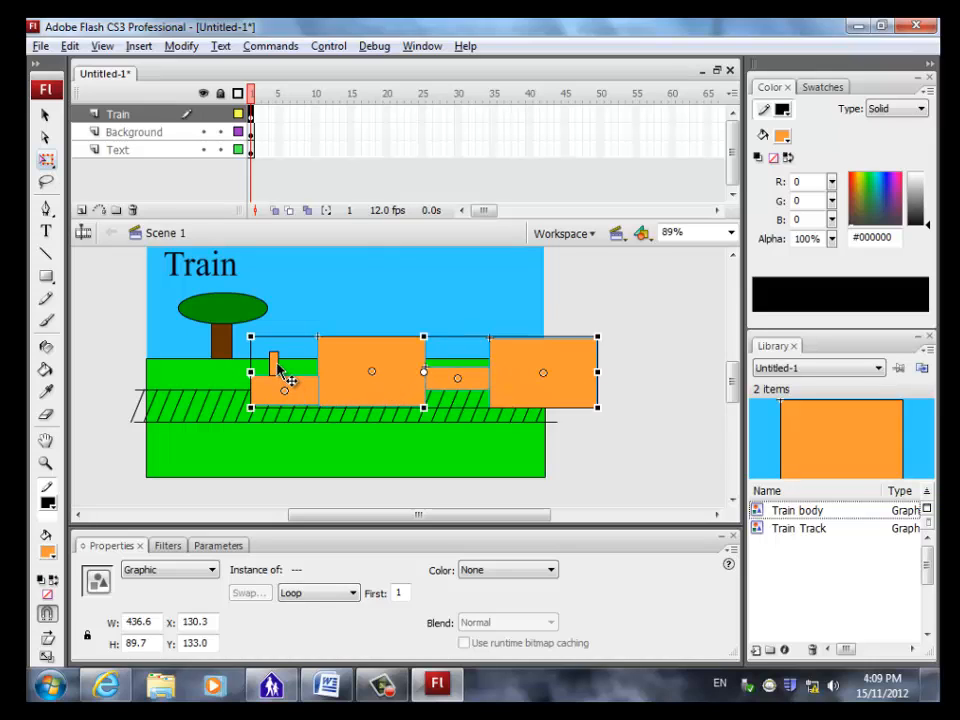
pyautogui.click(179, 46)
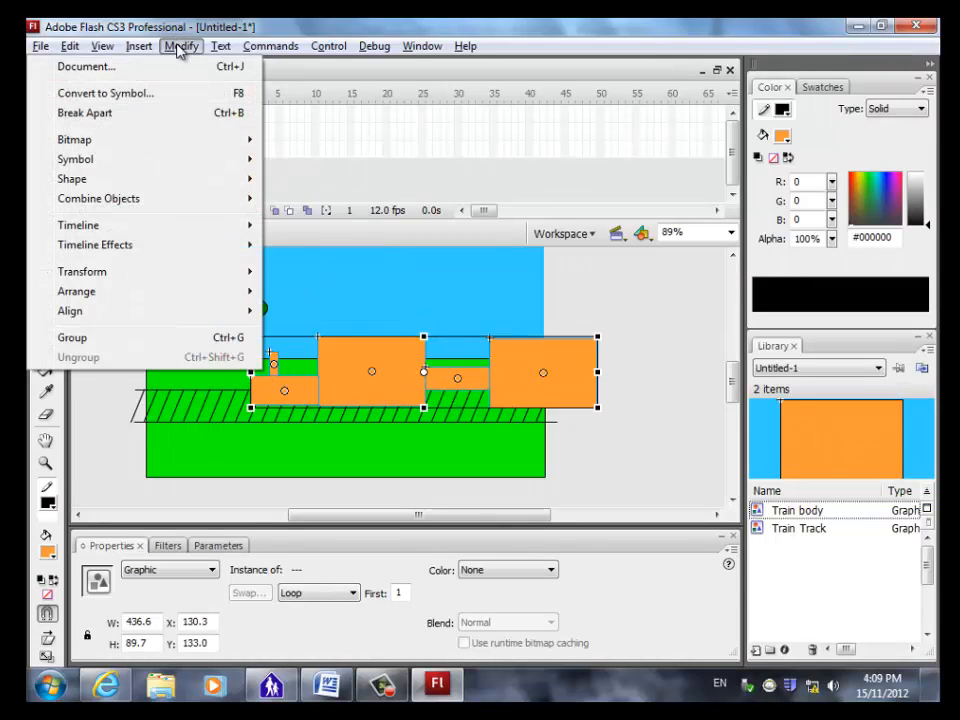
pyautogui.click(127, 96)
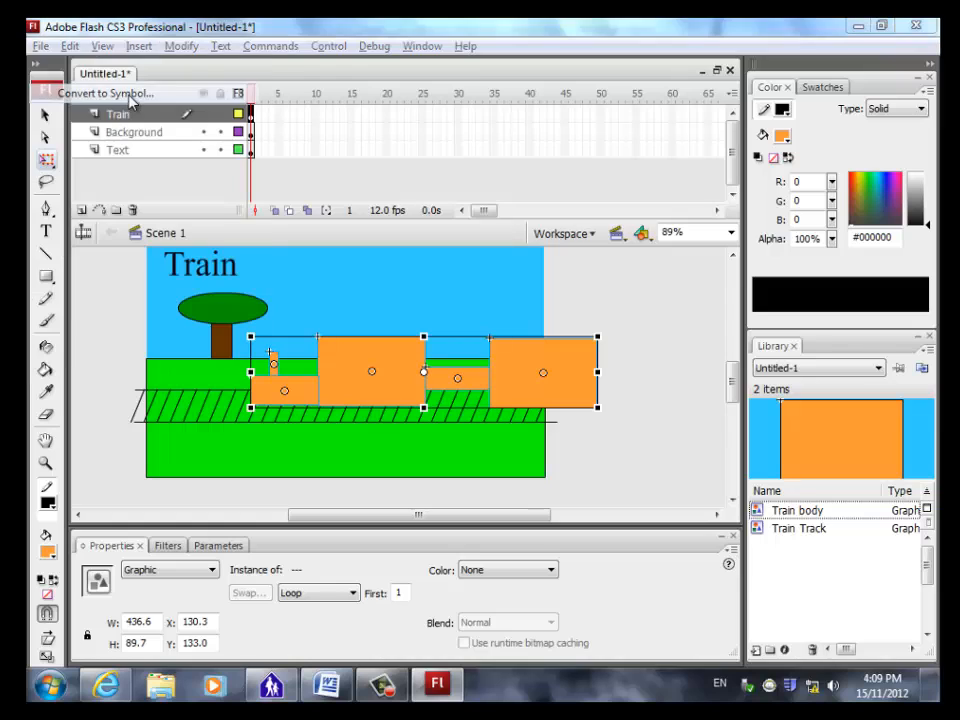
pyautogui.write('Tr')
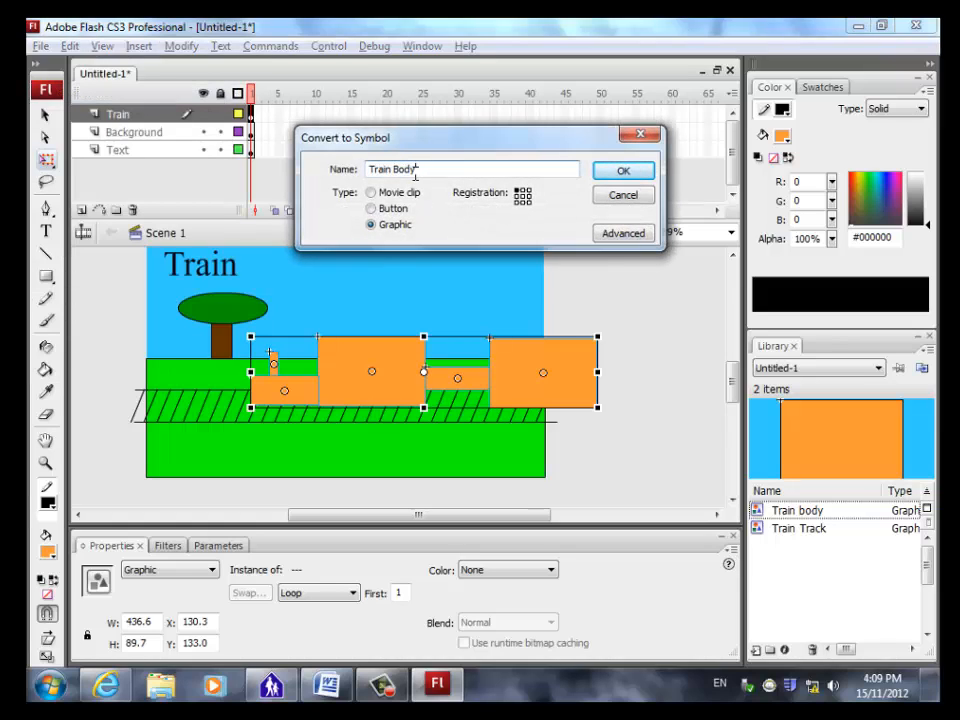
pyautogui.write('ain Body')
pyautogui.click(627, 172)
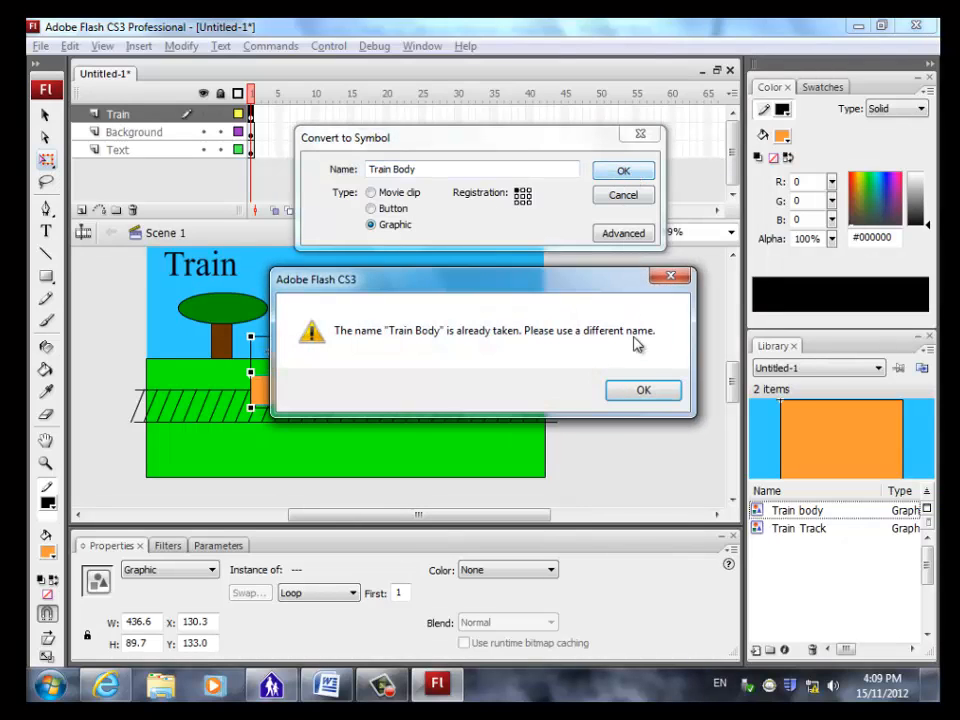
pyautogui.click(637, 390)
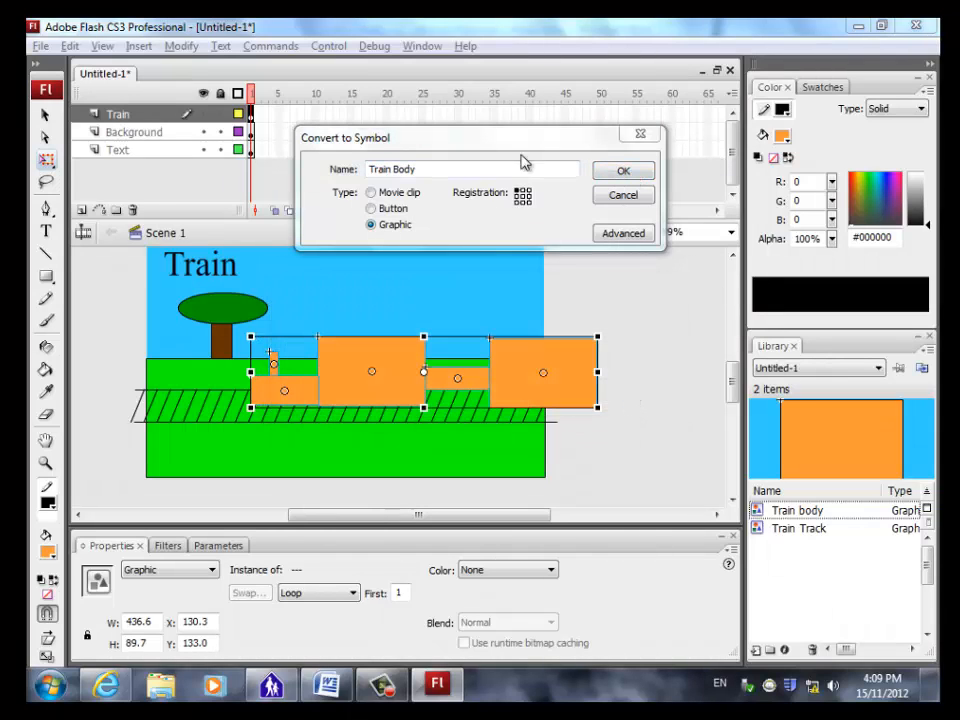
pyautogui.click(453, 168)
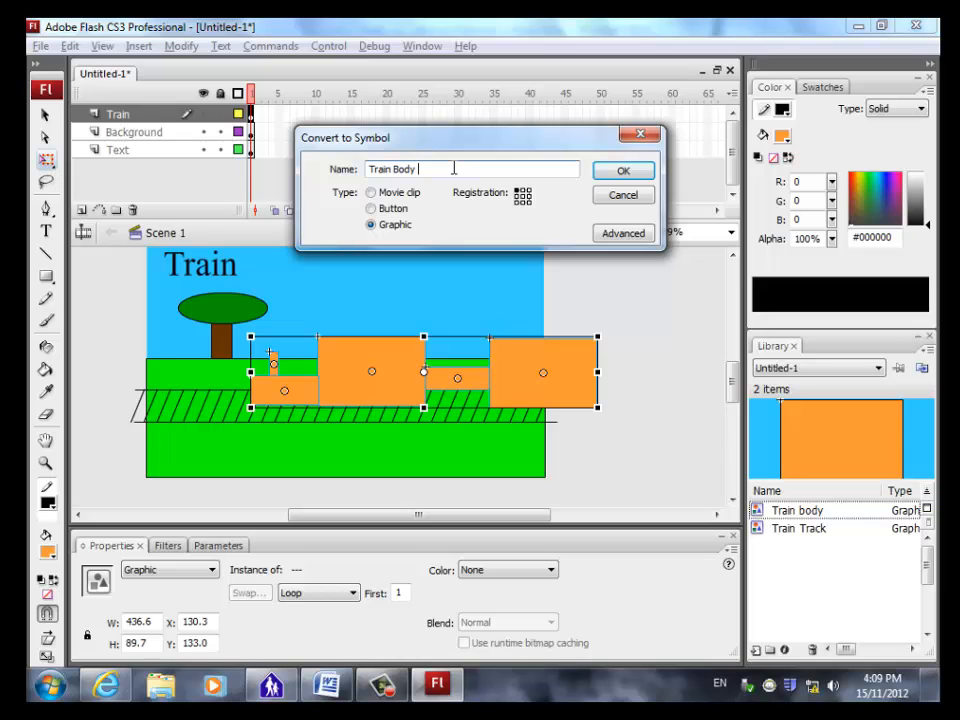
pyautogui.click(612, 172)
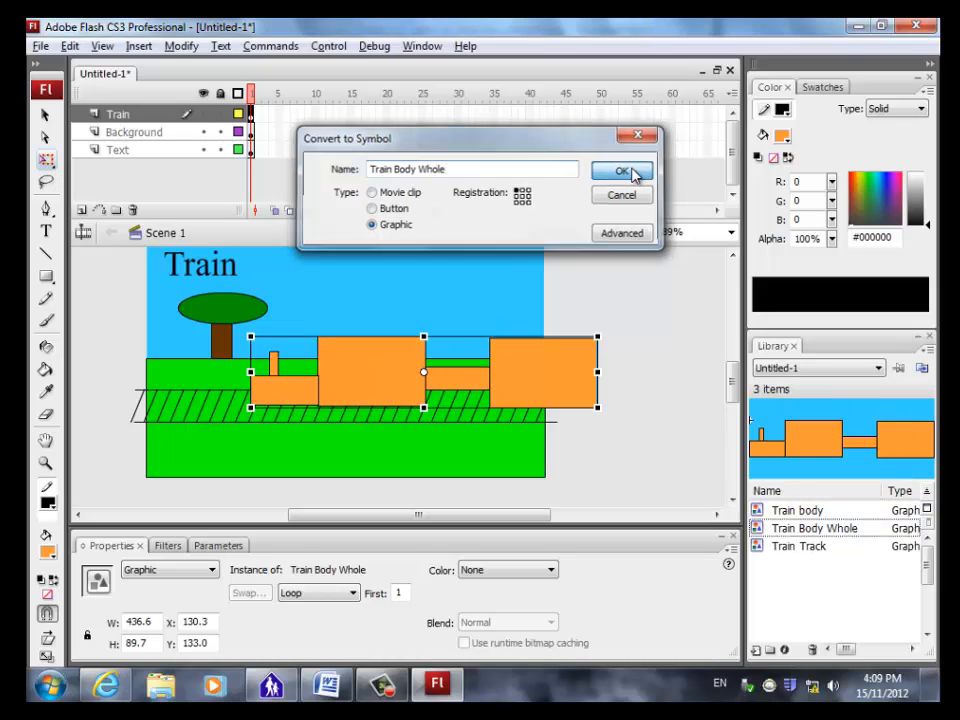
# Step: Move the whole train up and to the right to about X 171, Y 117, so its base meets the track's upper rail
pyautogui.click(632, 306)
pyautogui.click(375, 393)
pyautogui.moveTo(375, 393); pyautogui.dragTo(412, 381)
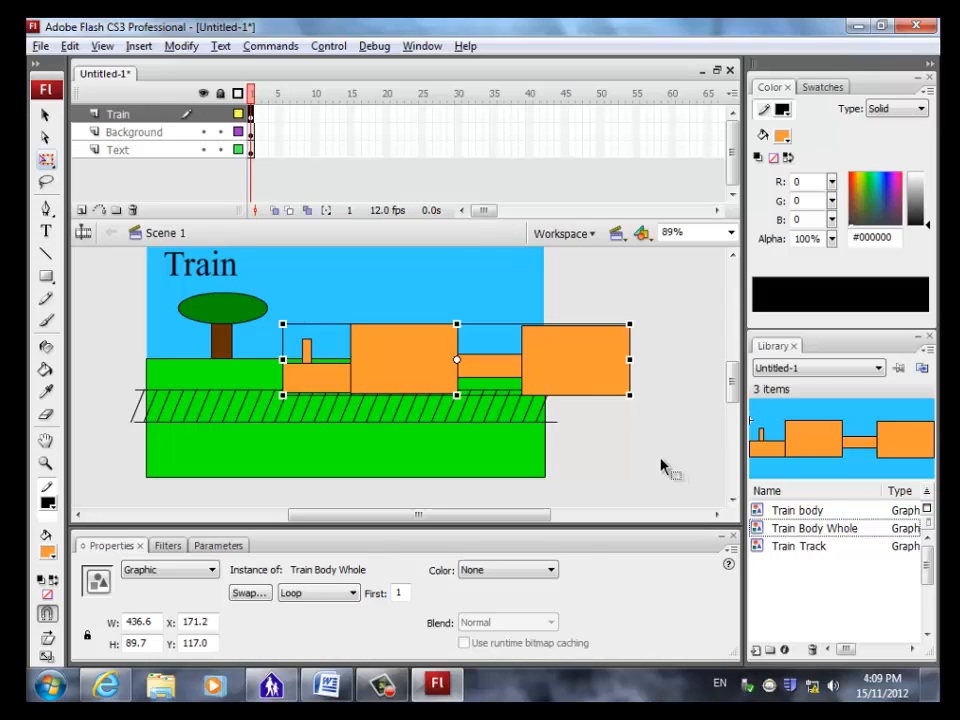
pyautogui.click(617, 467)
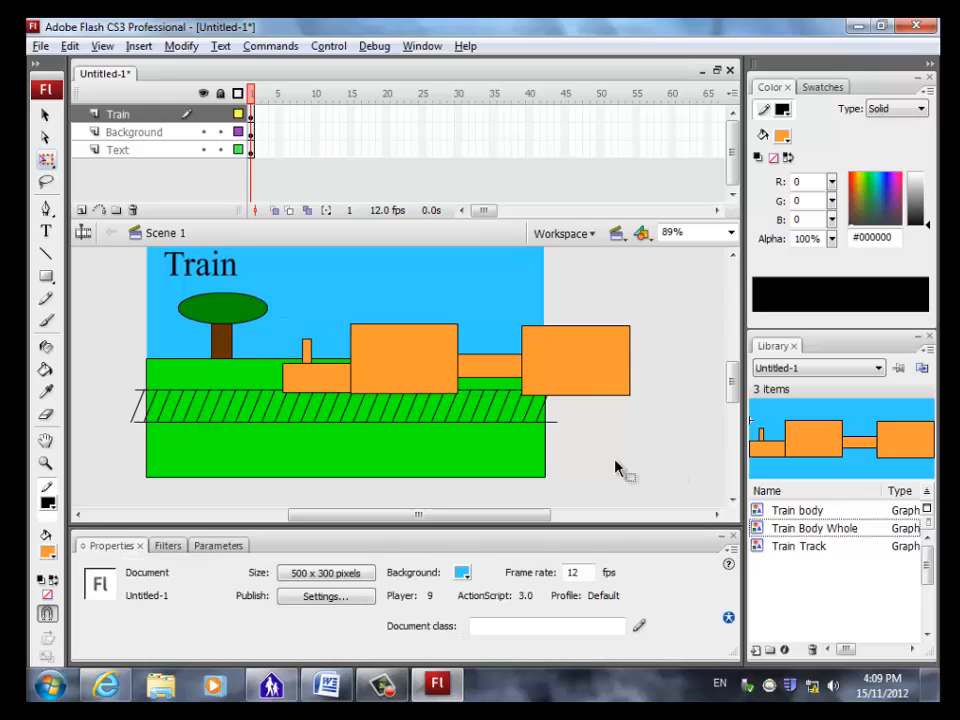
# Step: Draw a wheel with the Oval tool, filled #3333CC and about 61 px across, over the front block's lower edge
pyautogui.click(46, 277)
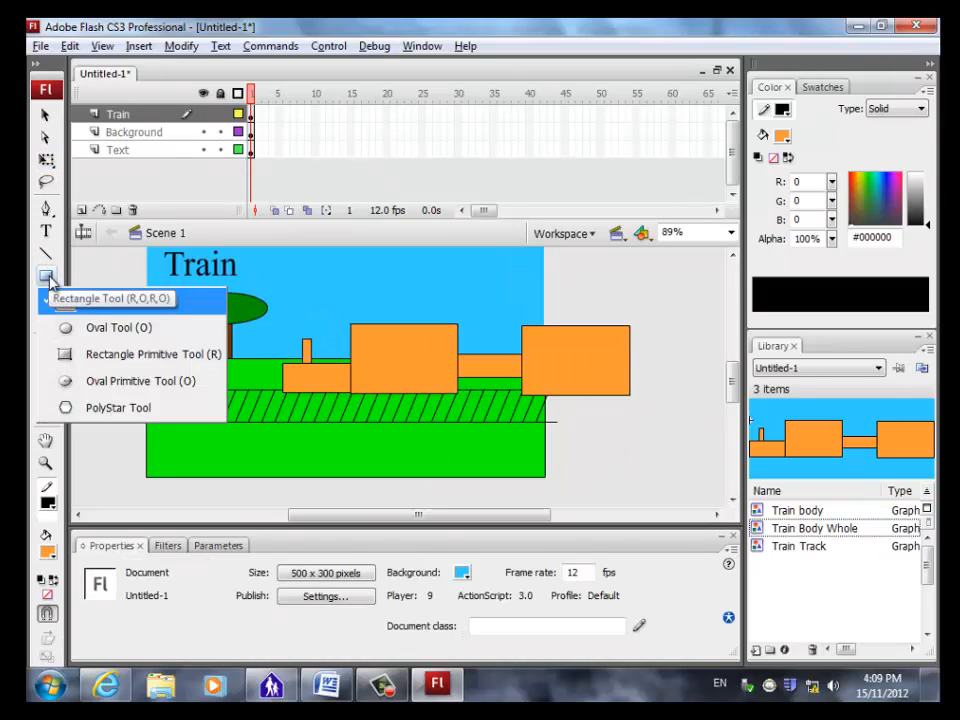
pyautogui.click(98, 330)
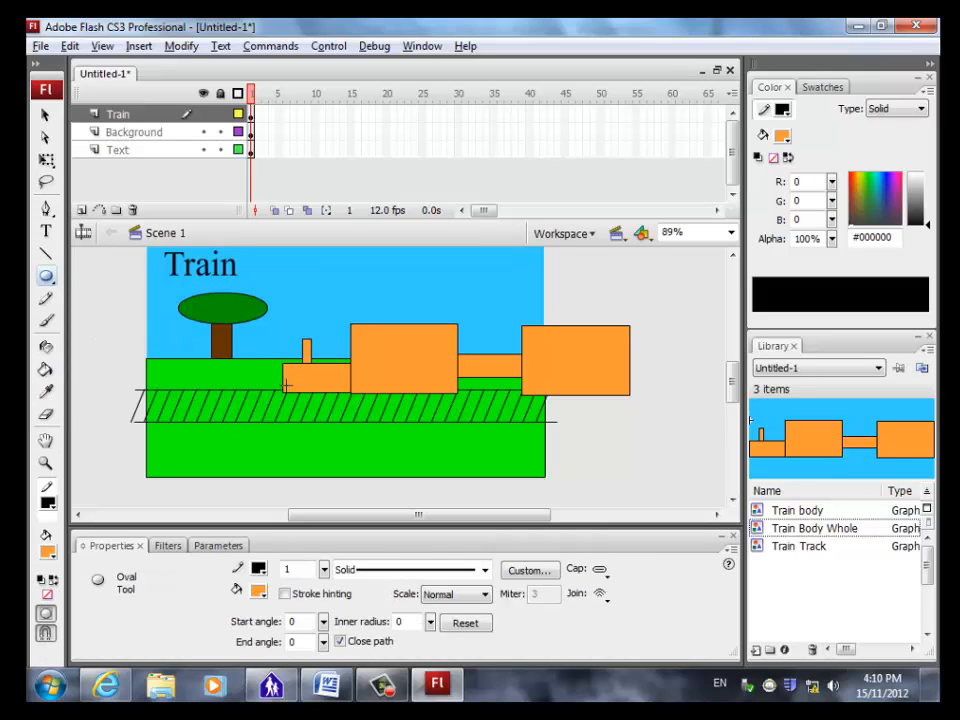
pyautogui.click(782, 135)
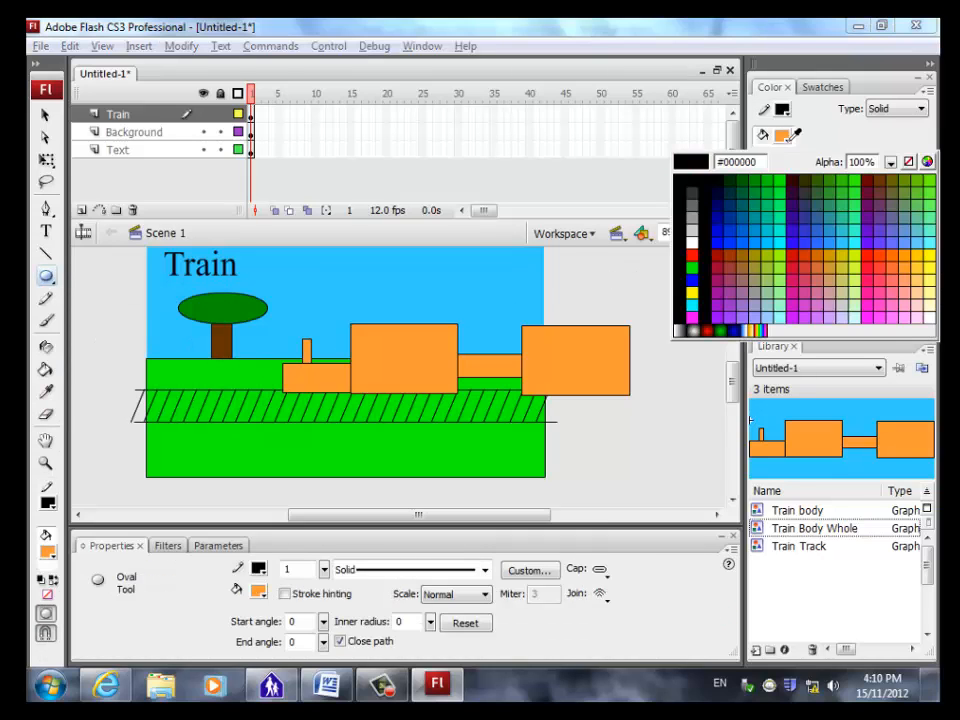
pyautogui.click(801, 227)
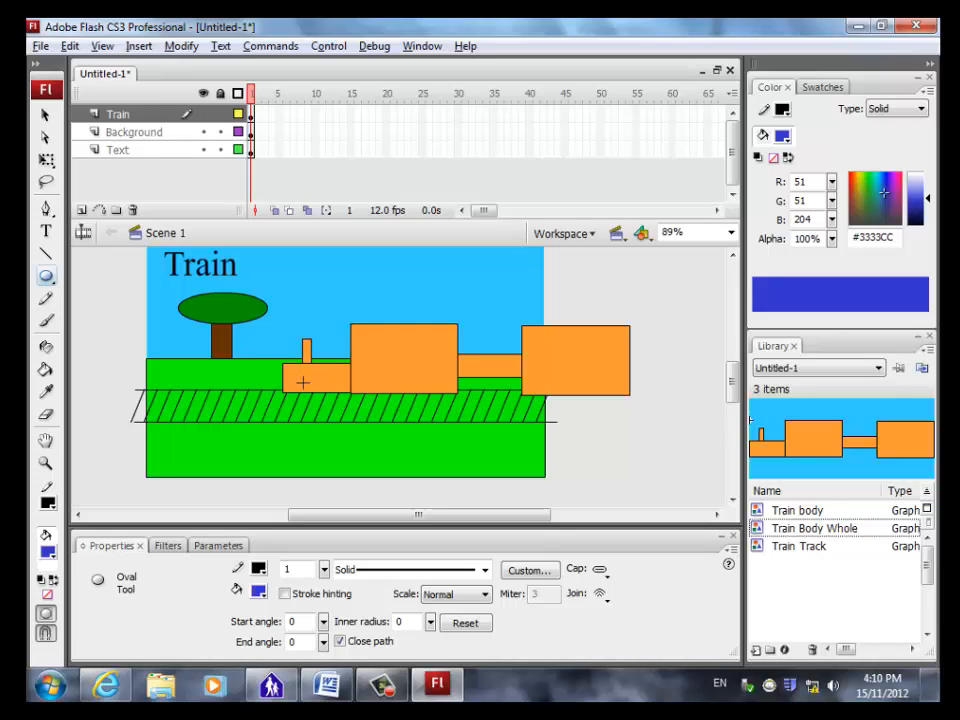
pyautogui.moveTo(310, 318)
pyautogui.mouseDown()
pyautogui.moveTo(339, 343)
pyautogui.moveTo(407, 364)
pyautogui.moveTo(352, 339)
pyautogui.moveTo(336, 315)
pyautogui.moveTo(318, 320)
pyautogui.moveTo(326, 330)
pyautogui.moveTo(323, 320)
pyautogui.moveTo(317, 335)
pyautogui.moveTo(332, 334)
pyautogui.mouseUp()
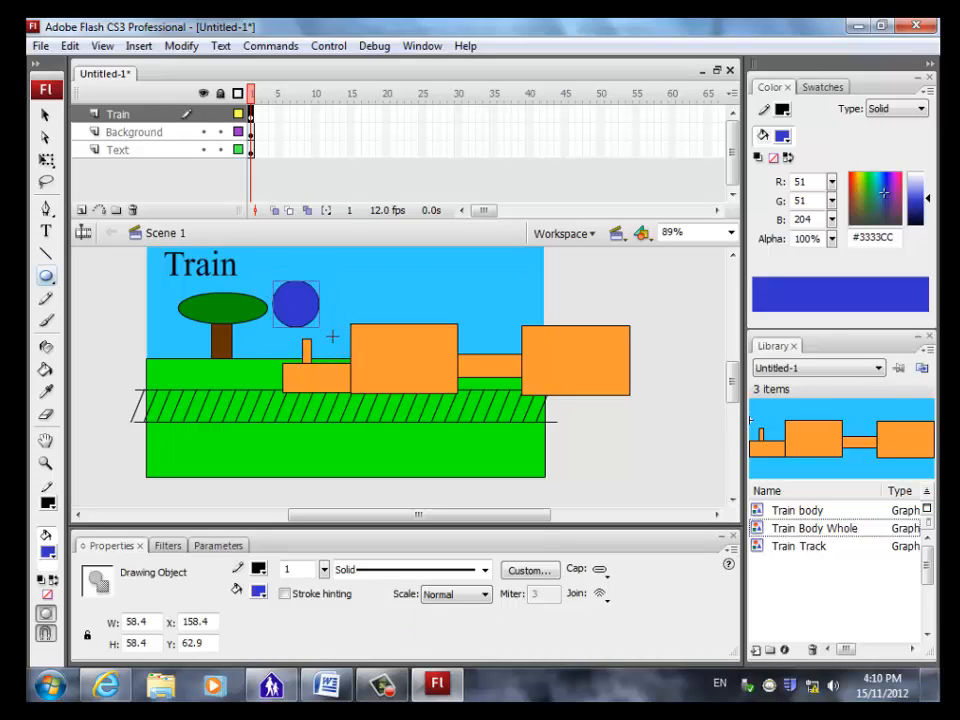
pyautogui.hotkey('ctrl', 'z')
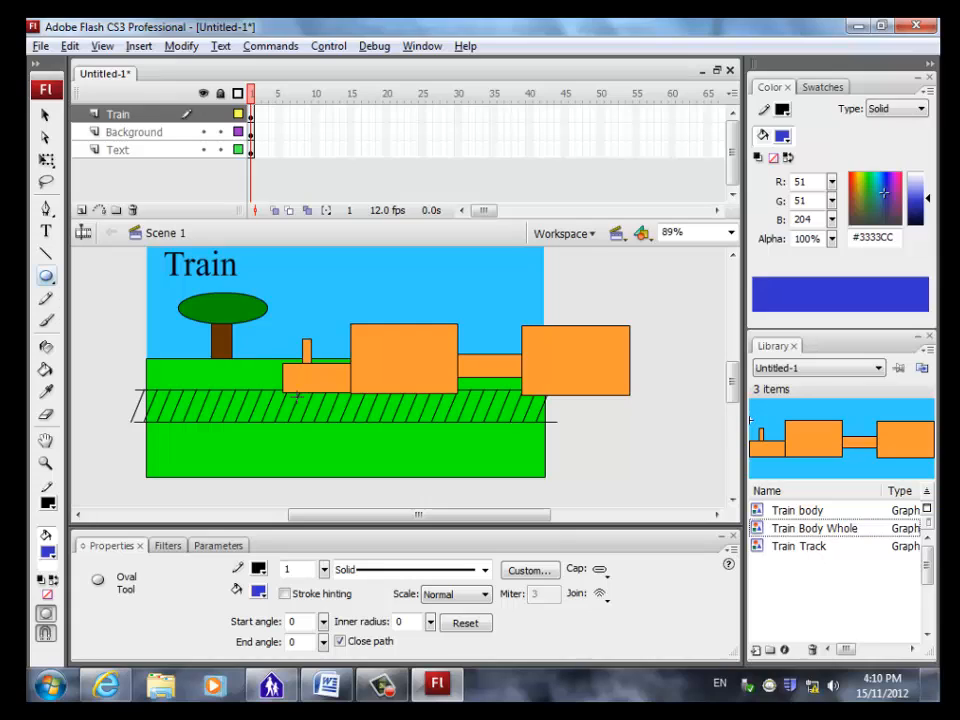
pyautogui.moveTo(297, 396); pyautogui.dragTo(326, 413)
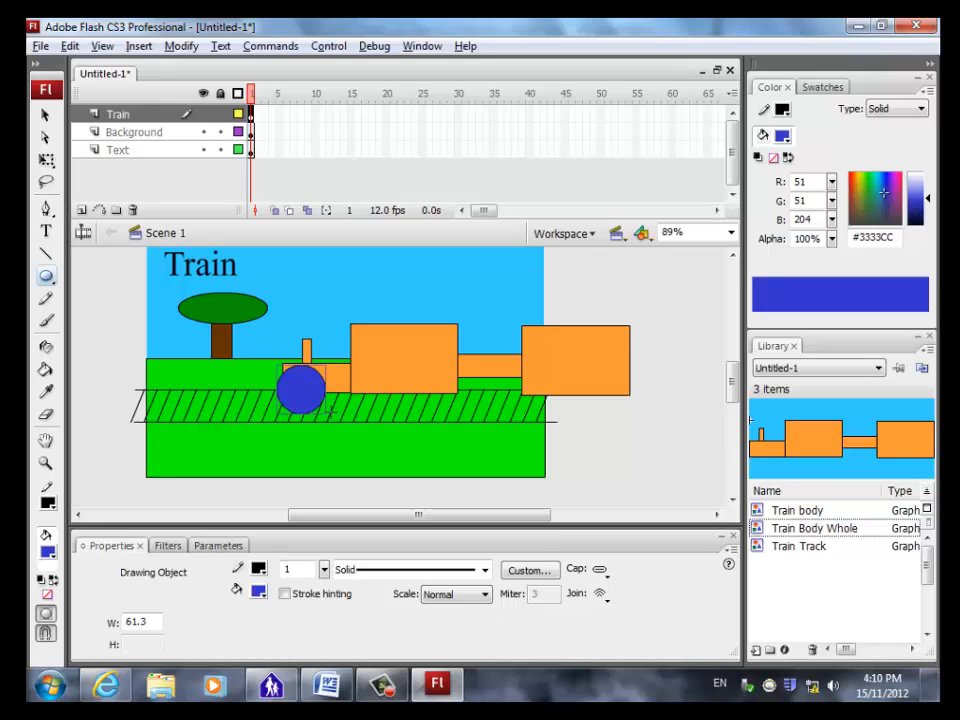
# Step: Nudge the blue wheel down and slightly right to about X 167, Y 181, onto the track
pyautogui.press('Down')
pyautogui.press('Down')
pyautogui.press('Down')
pyautogui.press('Down')
pyautogui.press('Down')
pyautogui.press('Down')
pyautogui.press('Down')
pyautogui.press('Down')
pyautogui.press('Down')
pyautogui.press('Down')
pyautogui.press('Down')
pyautogui.press('Down')
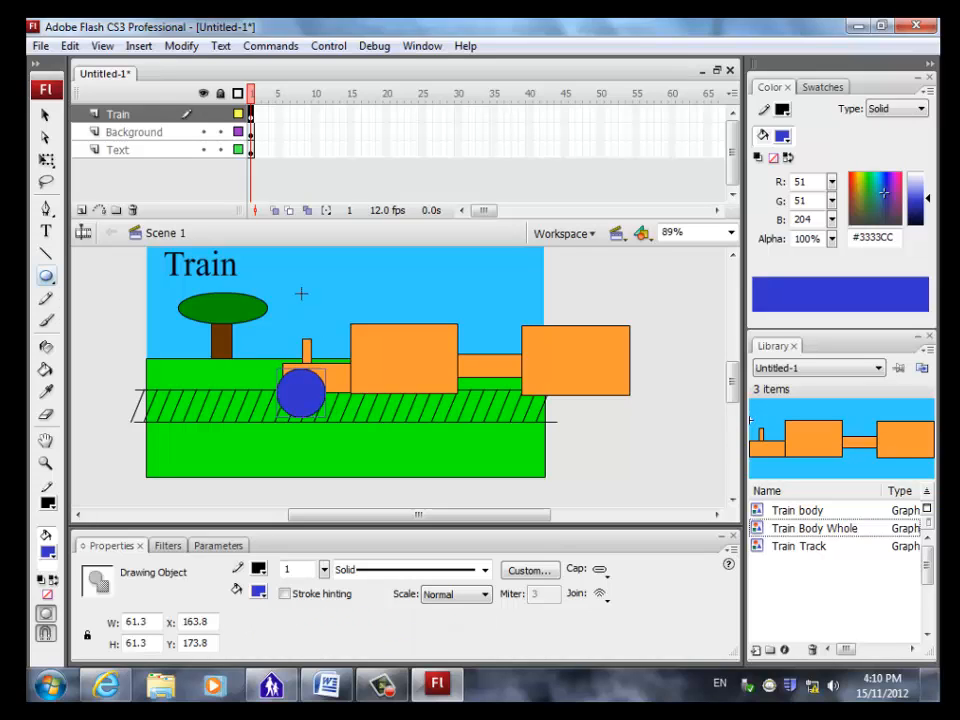
pyautogui.press('Right')
pyautogui.press('Right')
pyautogui.press('Right')
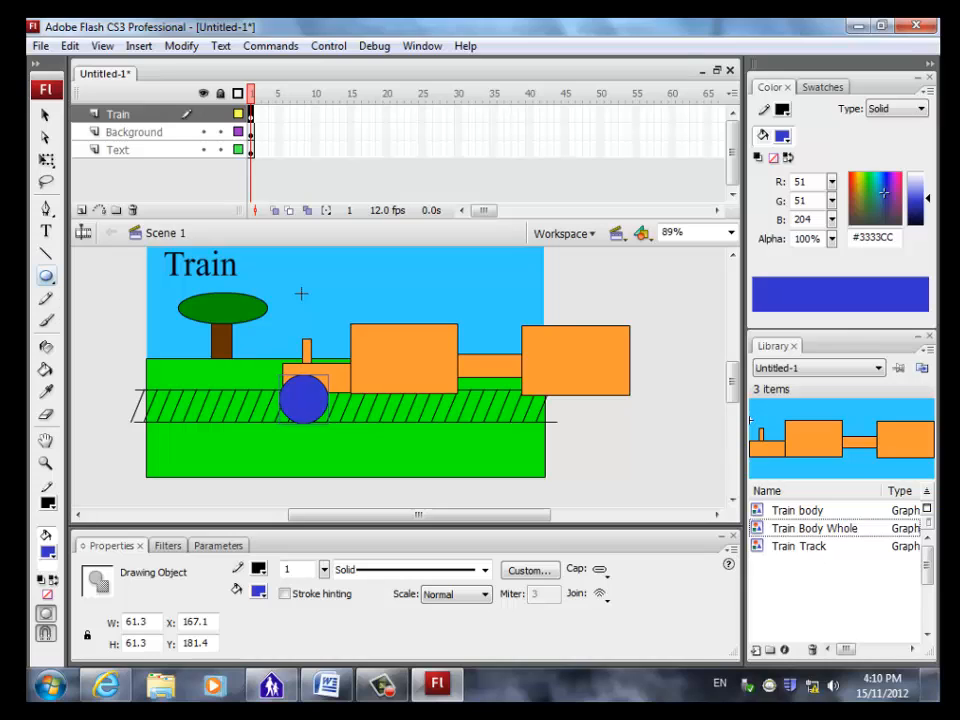
# Step: Free-transform the wheel down to about 53.5 px across and place it at about X 175, Y 187 on the lower rail
pyautogui.click(45, 114)
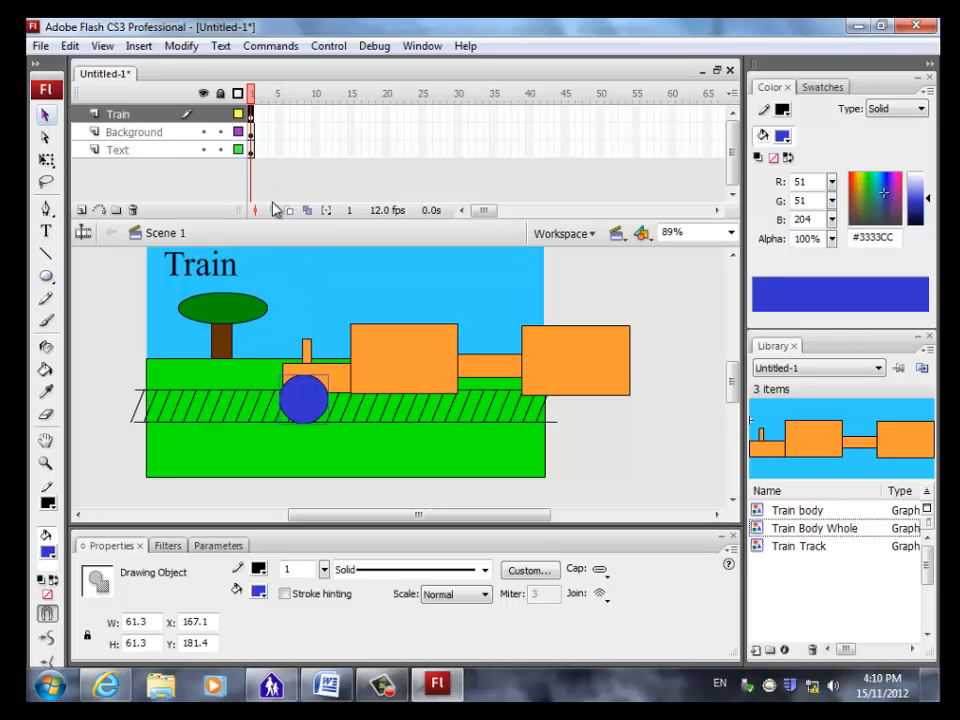
pyautogui.click(178, 46)
pyautogui.moveTo(163, 273)
pyautogui.click(294, 272)
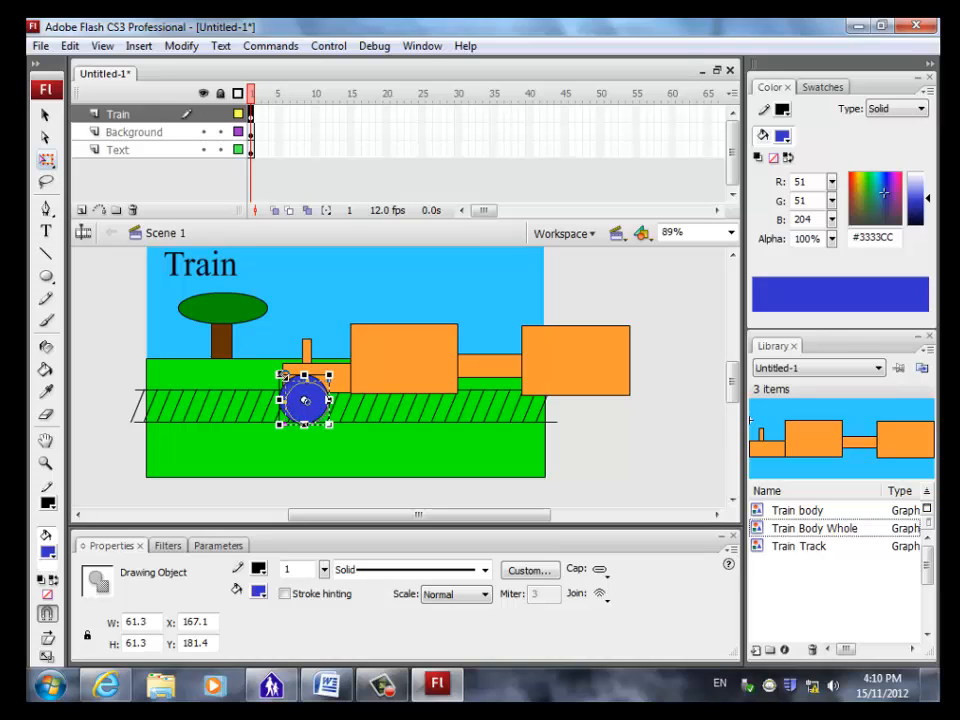
pyautogui.moveTo(277, 372); pyautogui.dragTo(288, 375)
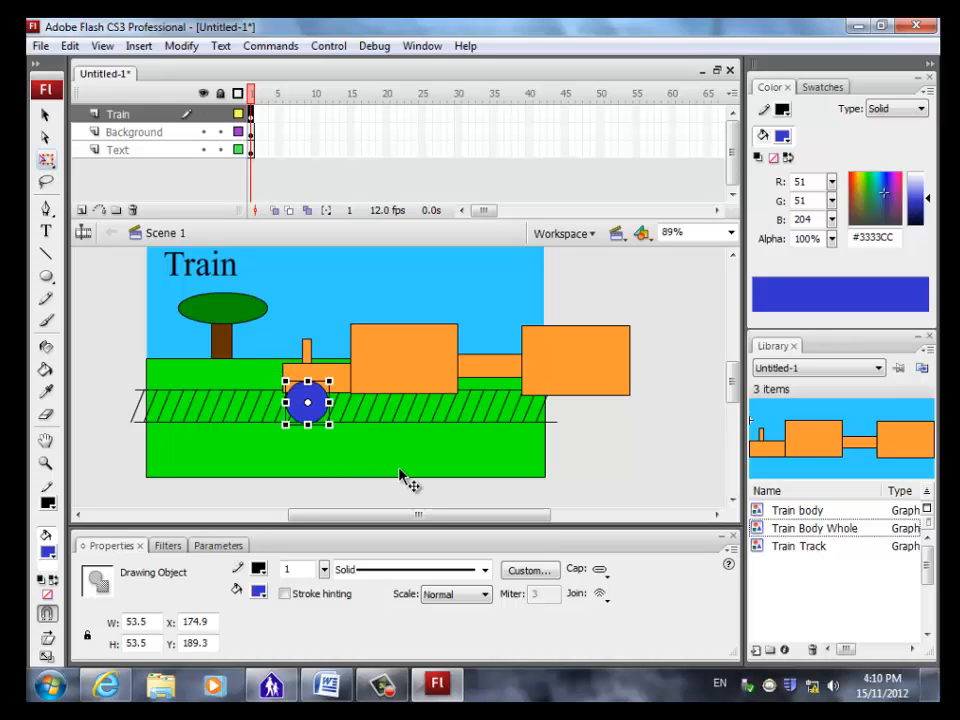
pyautogui.click(649, 452)
pyautogui.click(311, 414)
pyautogui.moveTo(311, 414); pyautogui.dragTo(311, 412)
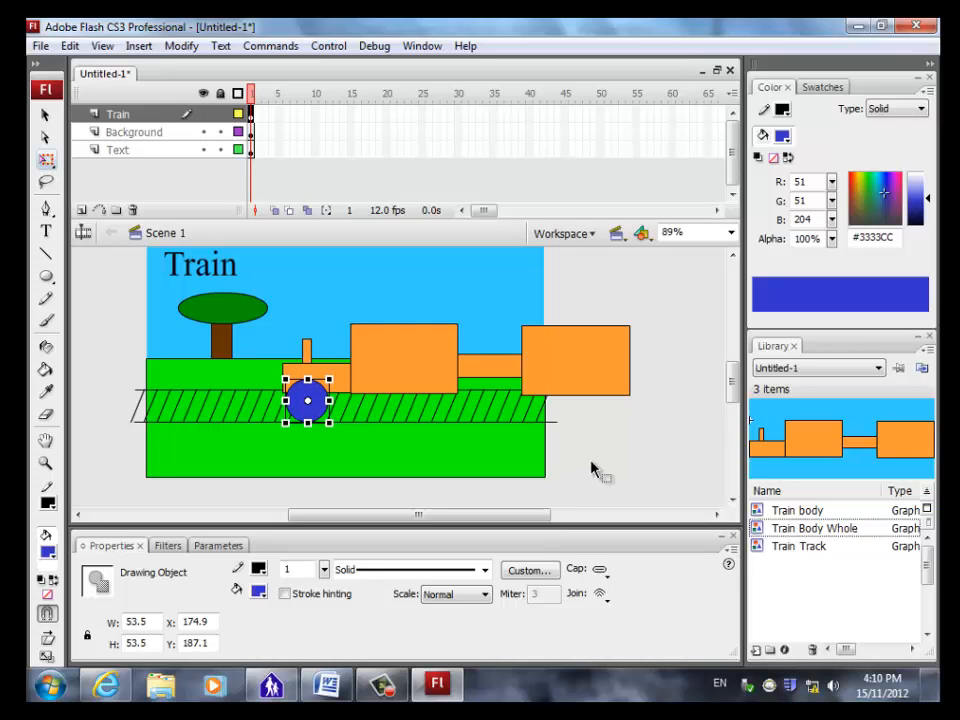
pyautogui.click(597, 468)
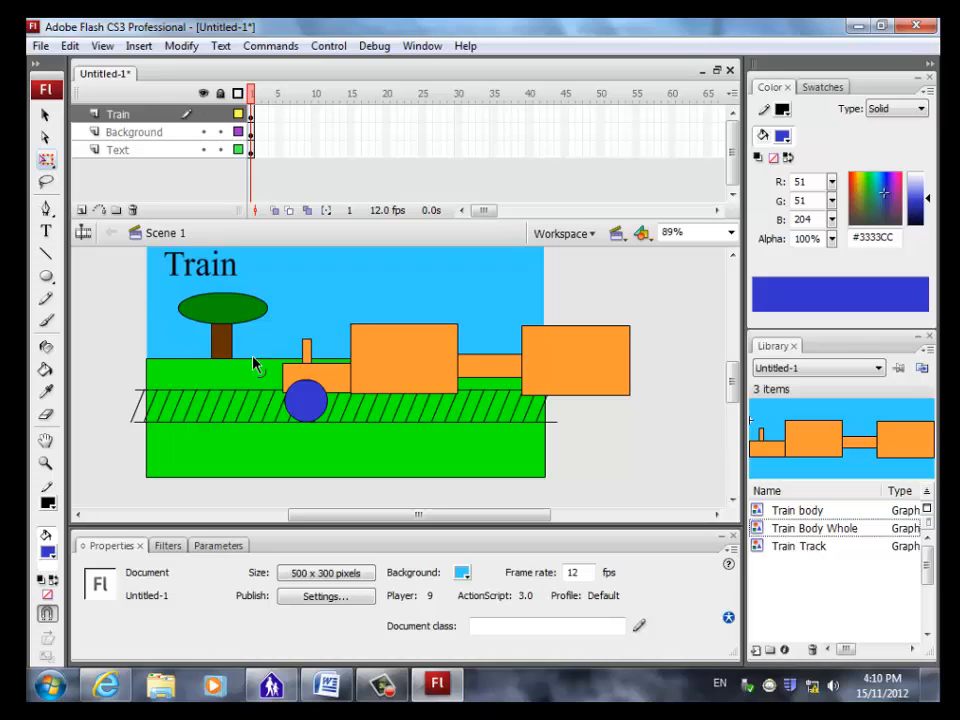
# Step: Draw a black diagonal spoke line about 35 by 40 px across the wheel, from its lower-left to its upper-right edge
pyautogui.click(45, 463)
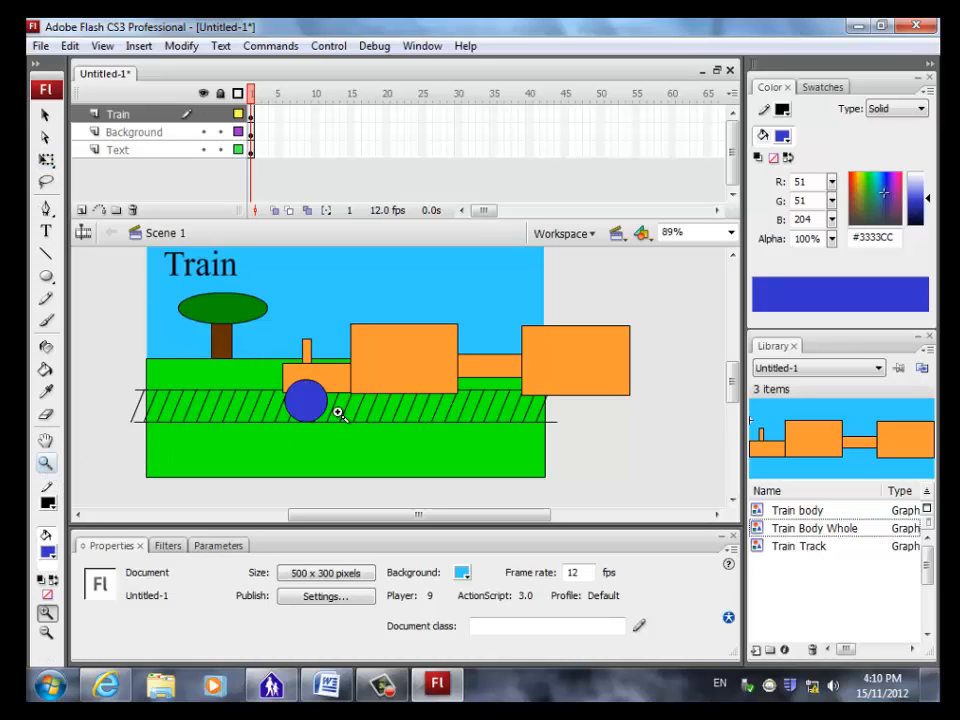
pyautogui.moveTo(268, 372); pyautogui.dragTo(339, 429)
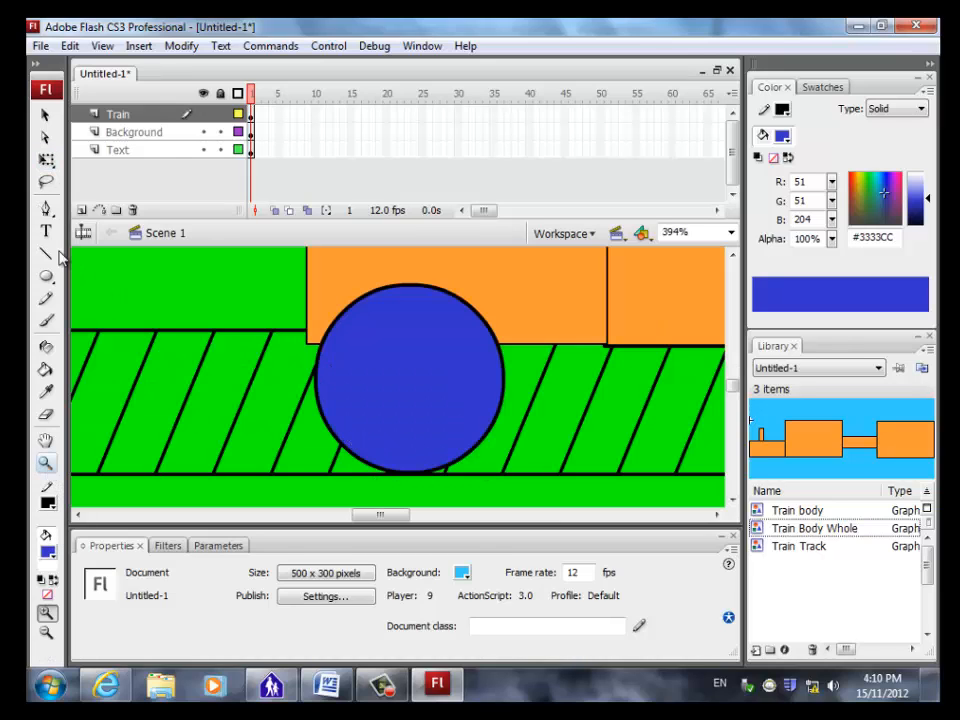
pyautogui.click(46, 255)
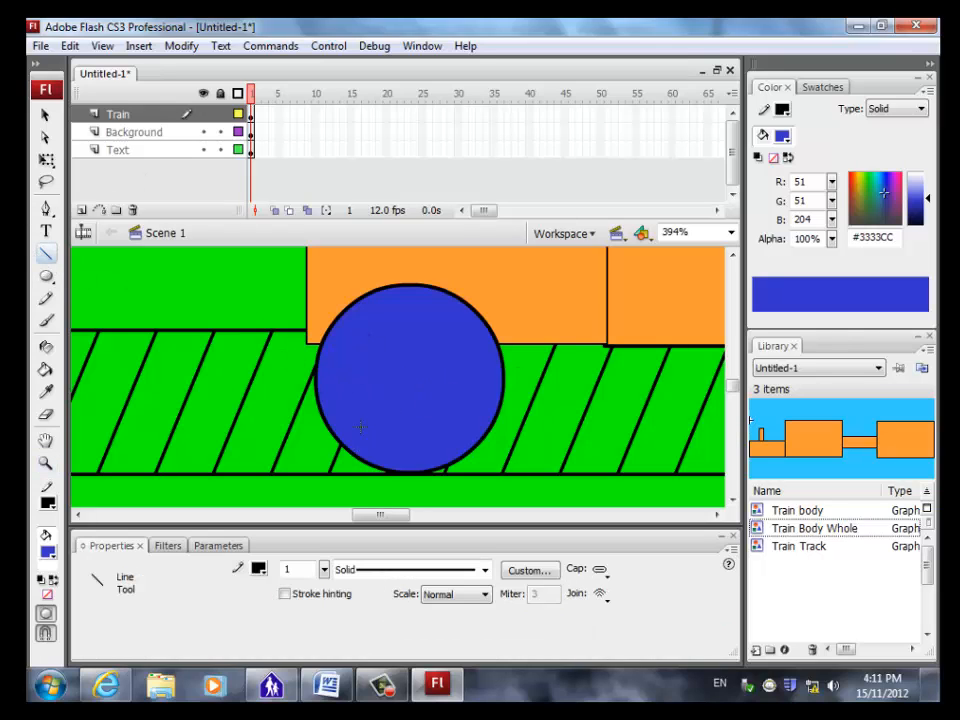
pyautogui.moveTo(347, 449); pyautogui.dragTo(472, 310)
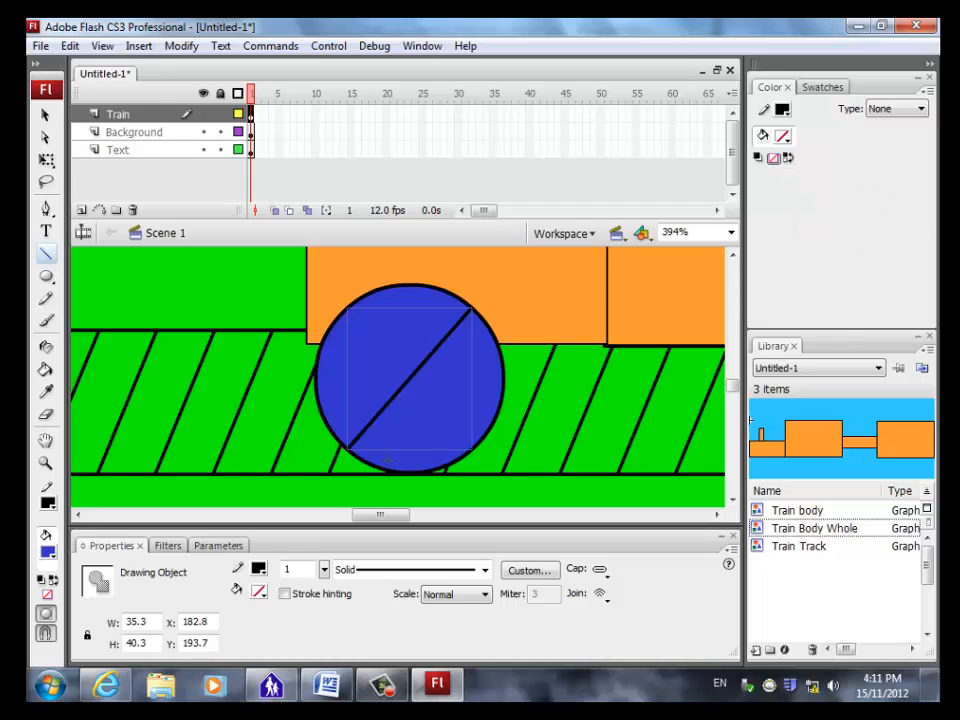
# Step: Copy the spoke line, paste it in place and rotate the copy 90° counterclockwise to form a cross on the wheel
pyautogui.click(70, 46)
pyautogui.click(70, 133)
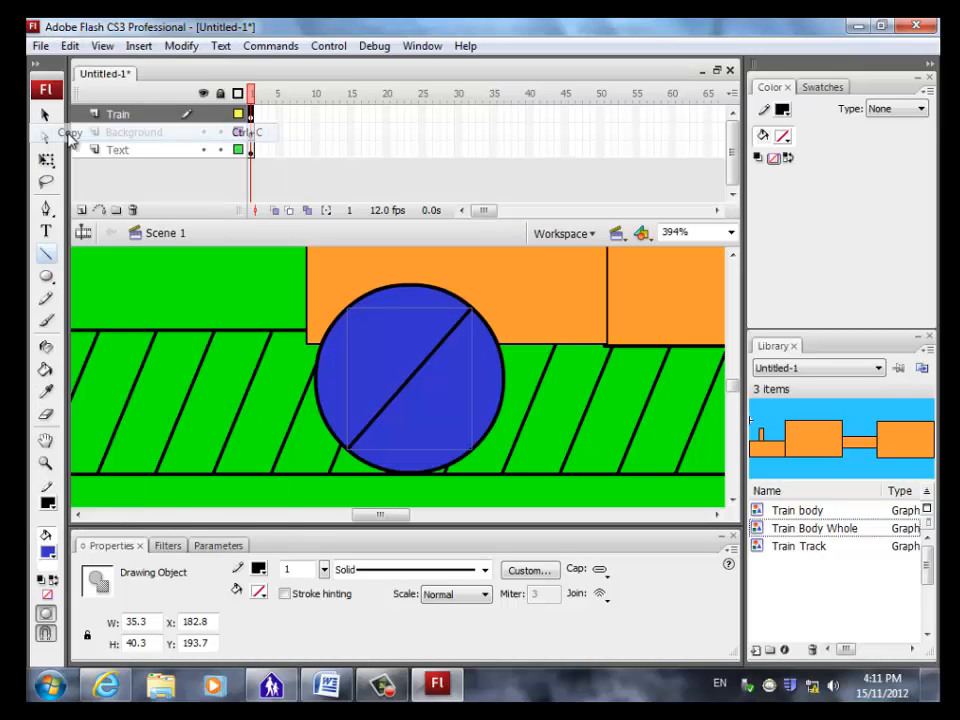
pyautogui.click(70, 46)
pyautogui.click(100, 172)
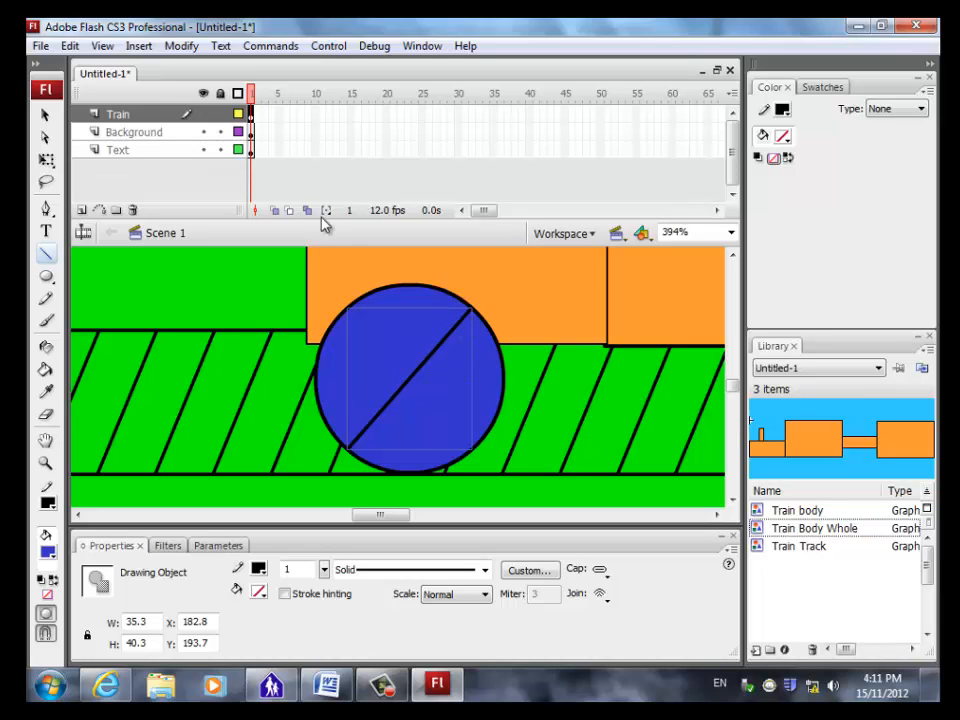
pyautogui.click(184, 46)
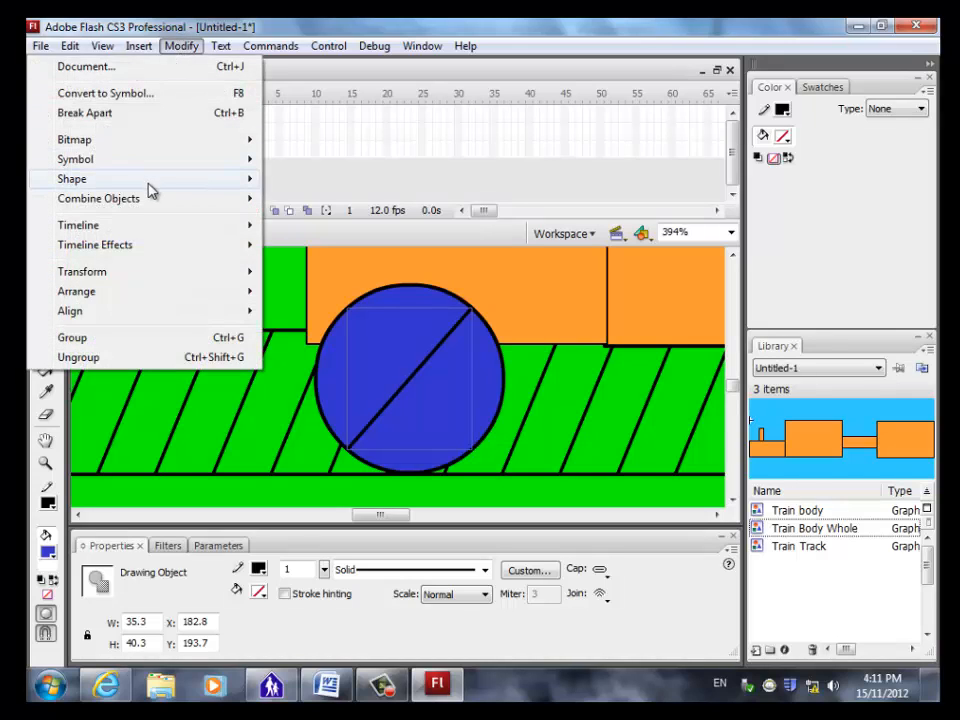
pyautogui.moveTo(150, 275)
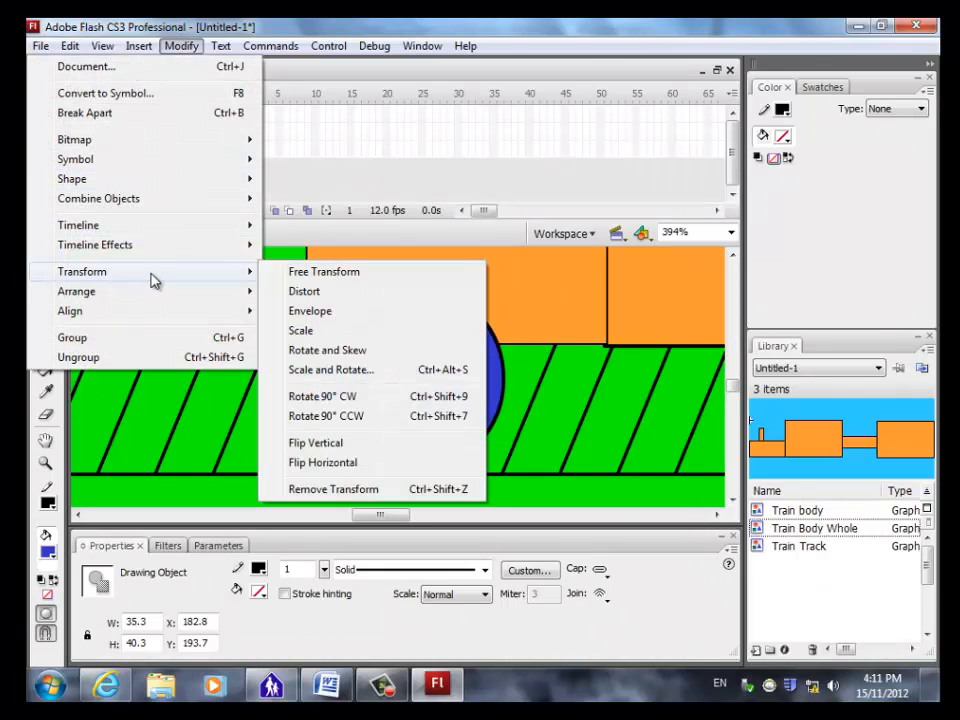
pyautogui.click(345, 417)
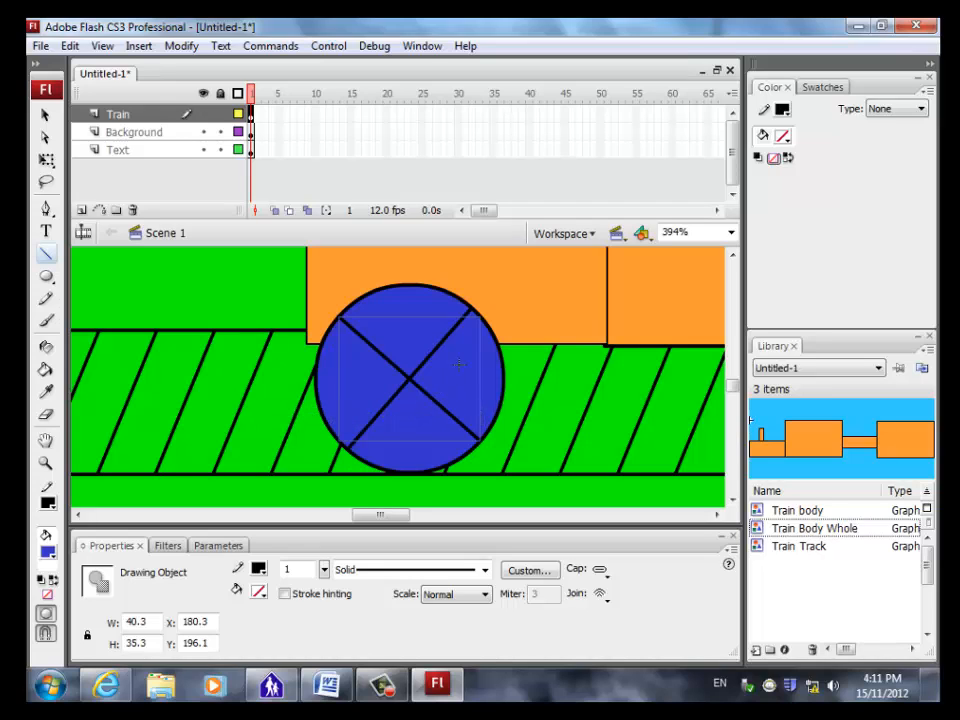
# Step: Convert the blue wheel circle together with its two crossed spokes into a graphic symbol named Wheel
pyautogui.press('v')
pyautogui.click(298, 418)
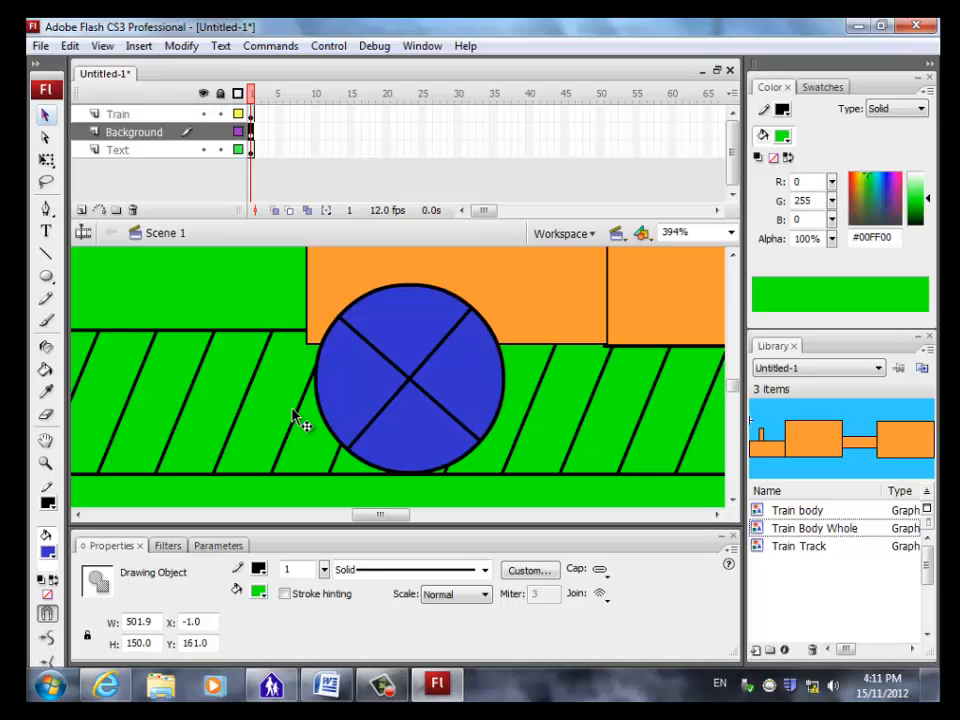
pyautogui.click(435, 402)
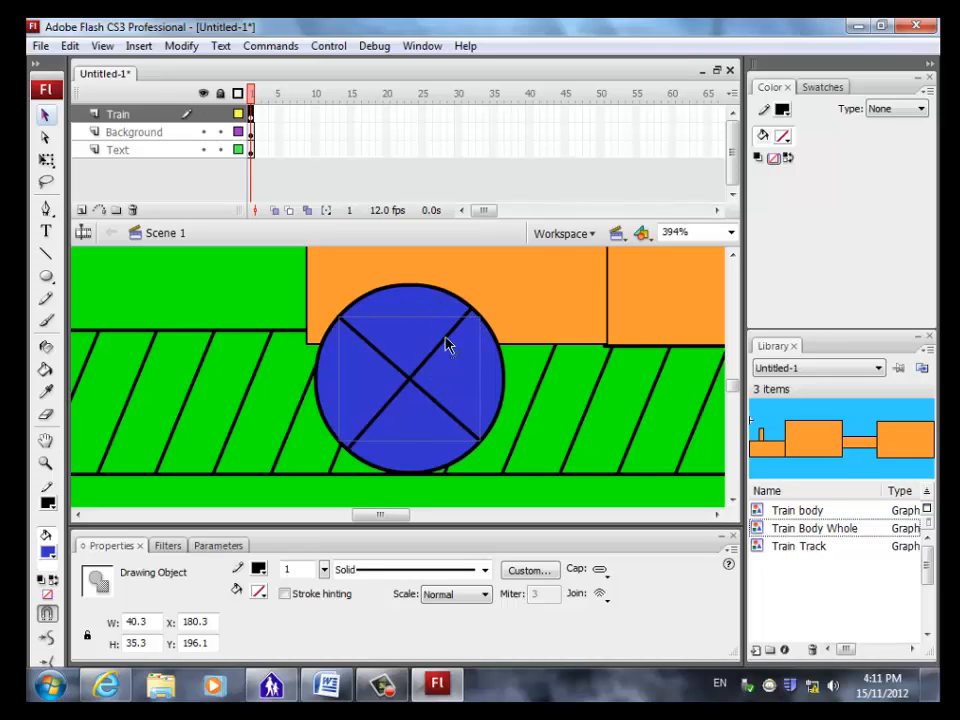
pyautogui.keyDown('shift'); pyautogui.click(467, 314); pyautogui.keyUp('shift')
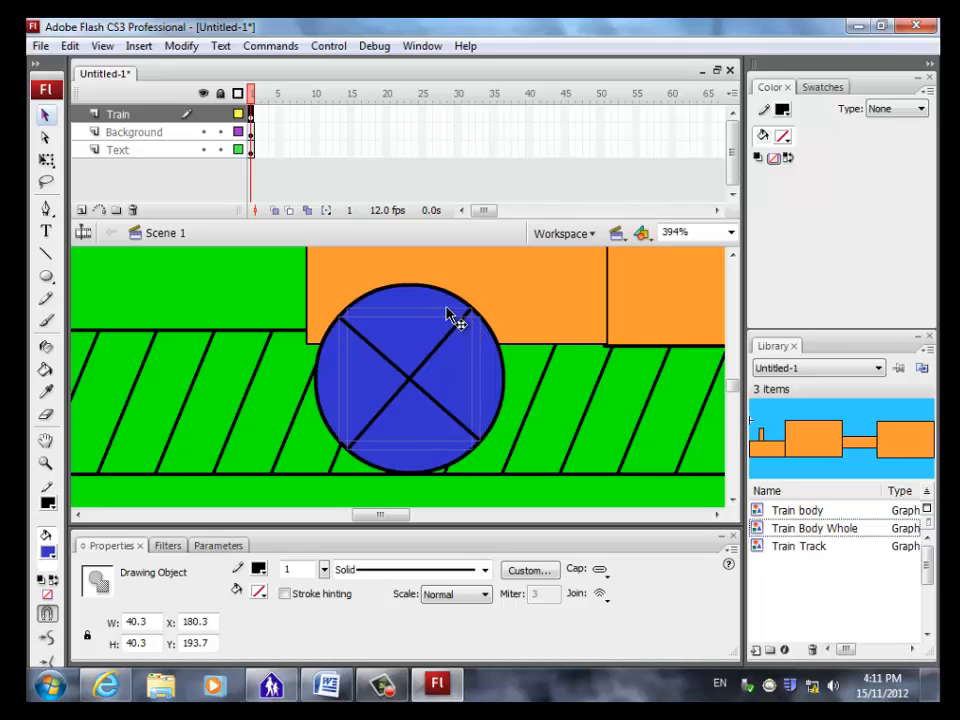
pyautogui.keyDown('shift'); pyautogui.click(396, 293); pyautogui.keyUp('shift')
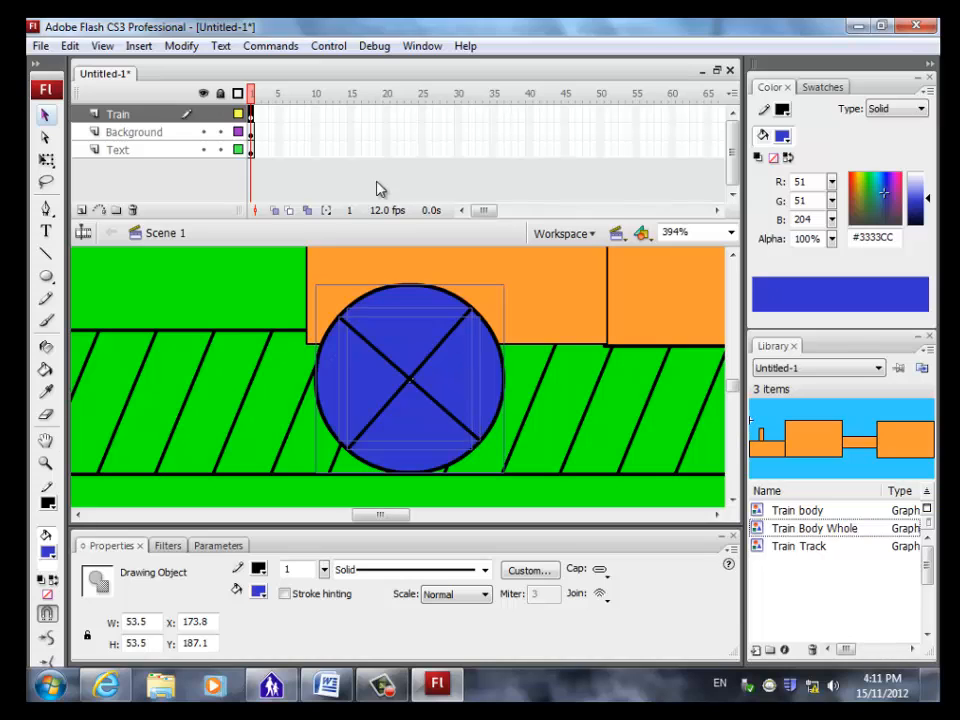
pyautogui.click(182, 47)
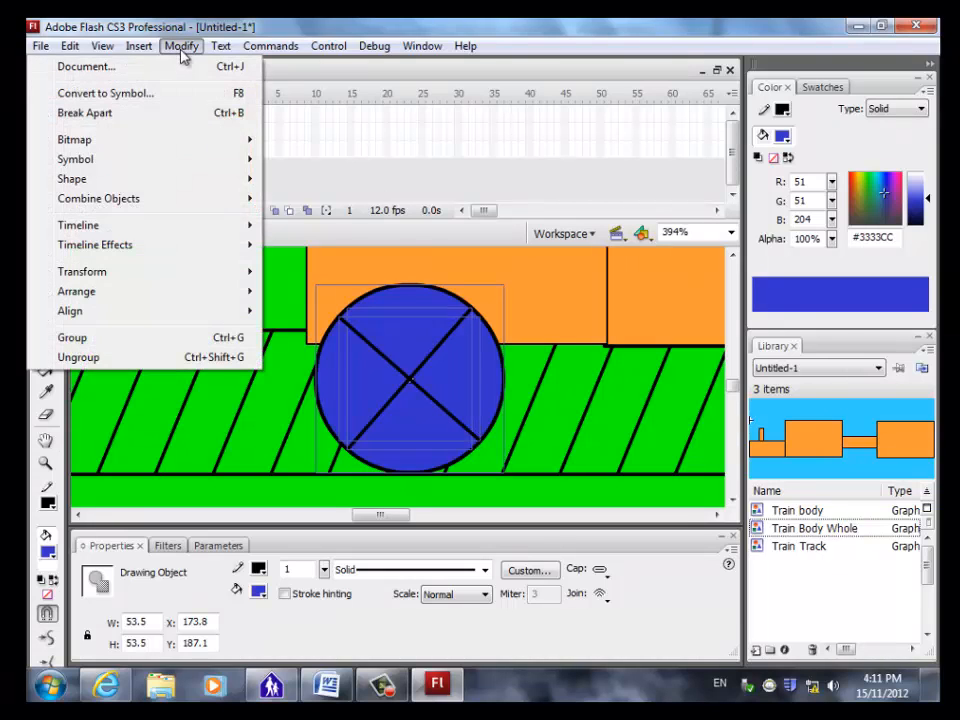
pyautogui.click(180, 93)
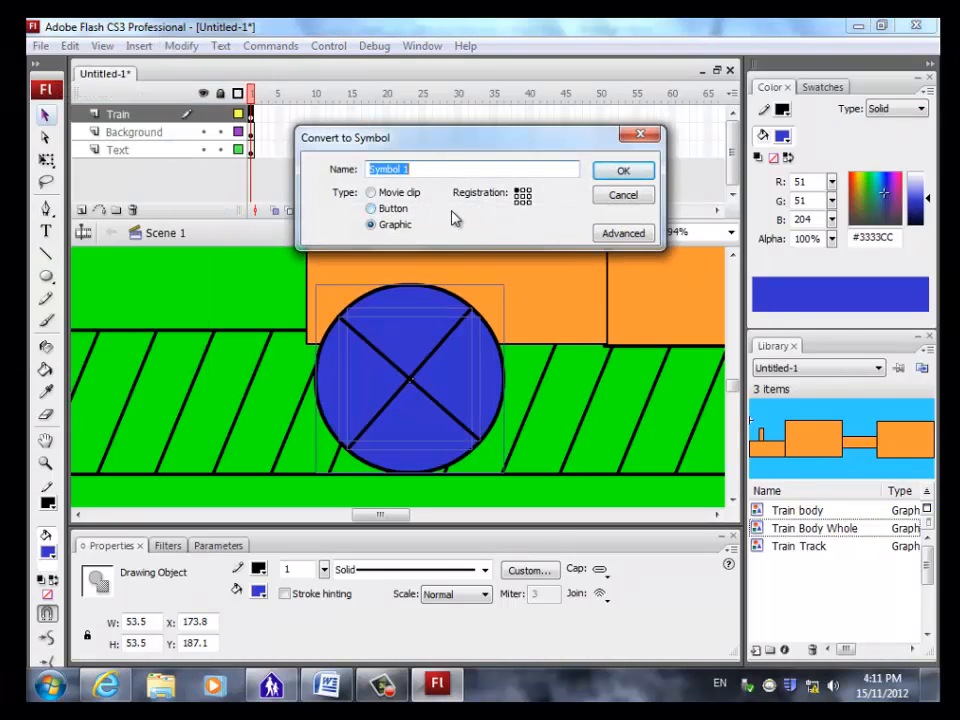
pyautogui.write('Wheel')
pyautogui.click(630, 173)
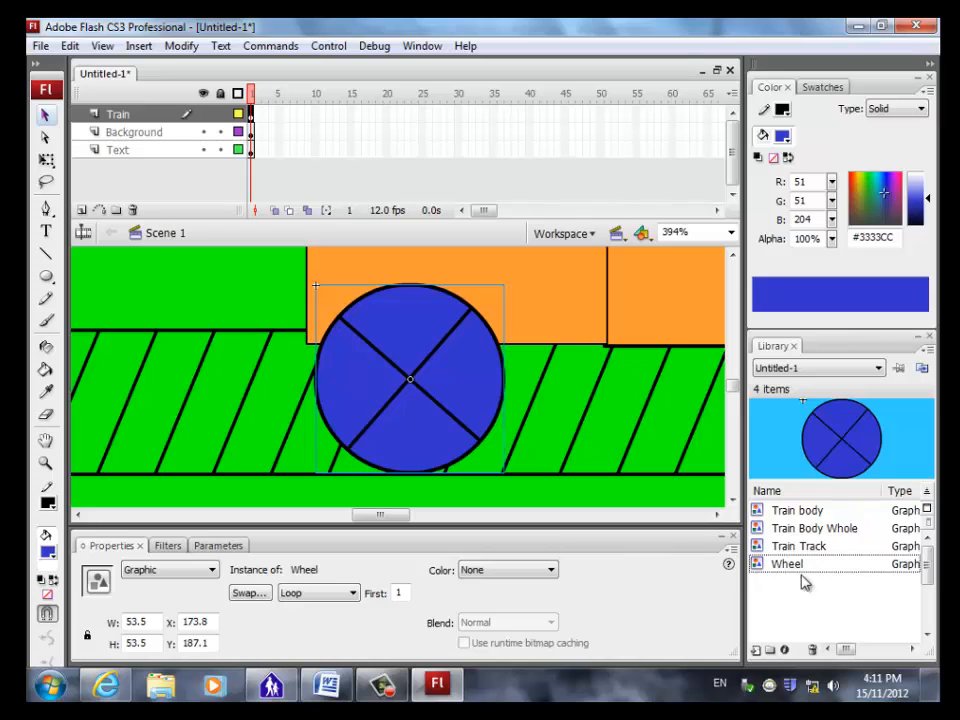
# Step: Convert the Wheel instance on the track into a movie clip symbol named Wheel Animation
pyautogui.click(45, 462)
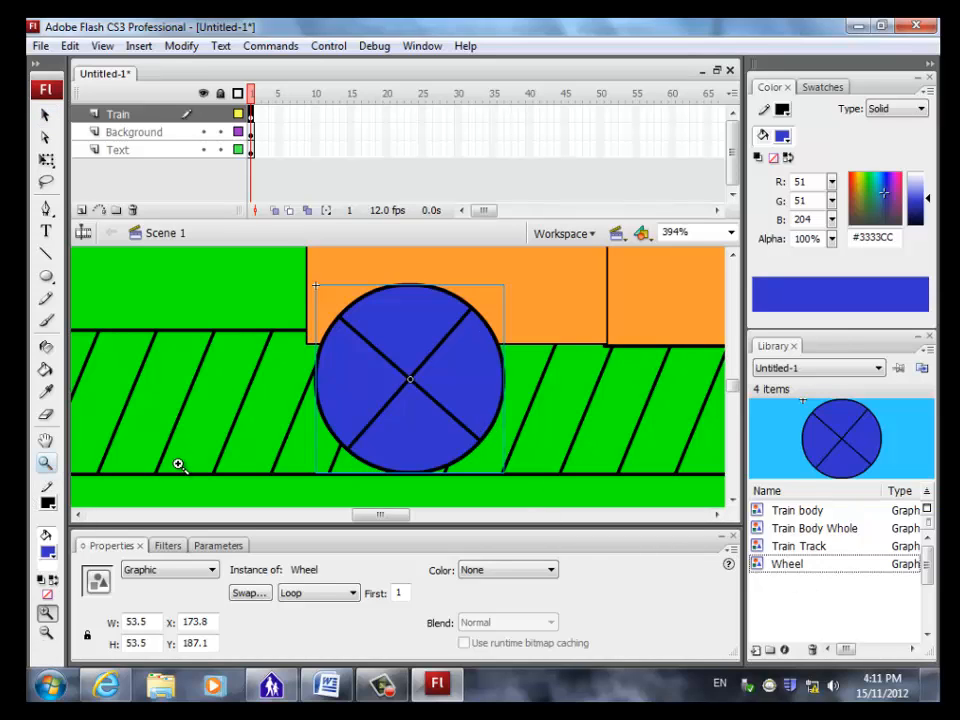
pyautogui.keyDown('alt'); pyautogui.click(521, 356); pyautogui.keyUp('alt')
pyautogui.keyDown('alt'); pyautogui.click(505, 351); pyautogui.keyUp('alt')
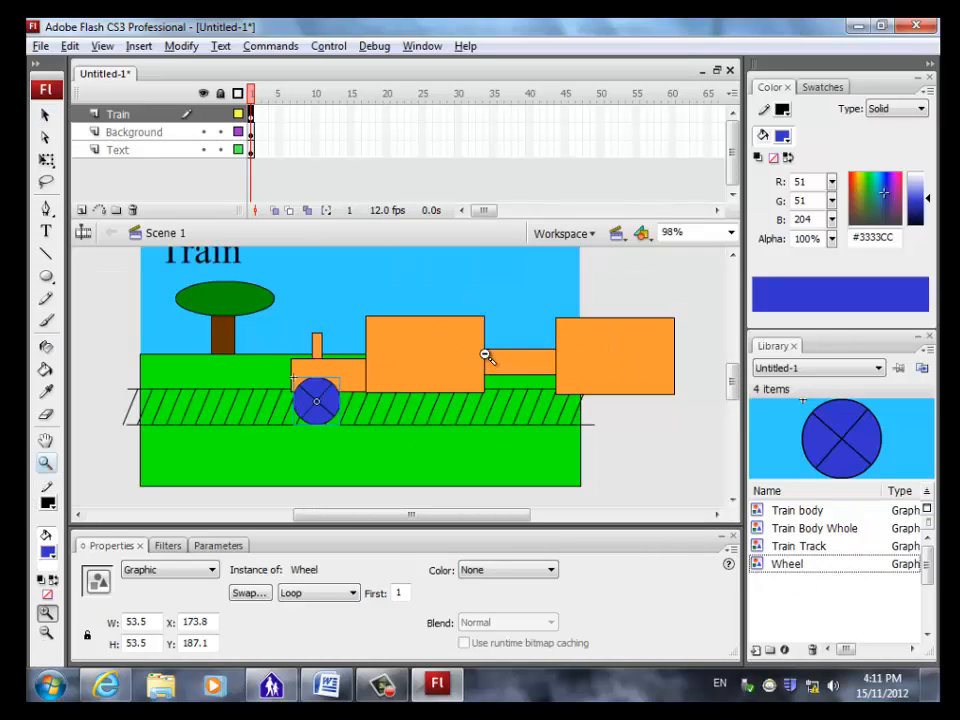
pyautogui.click(44, 115)
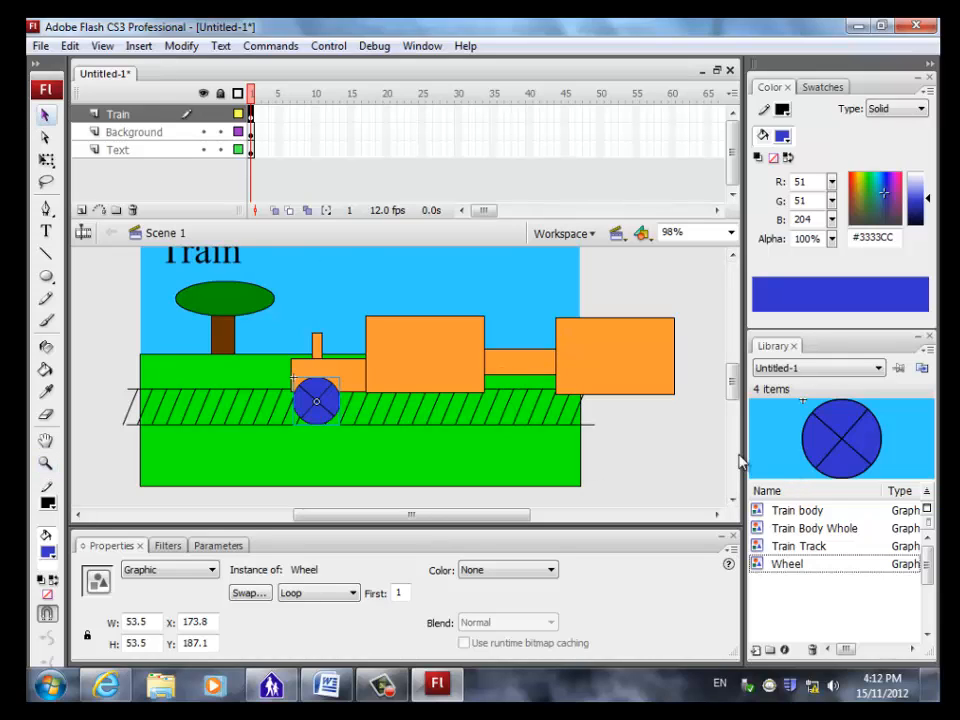
pyautogui.click(810, 566)
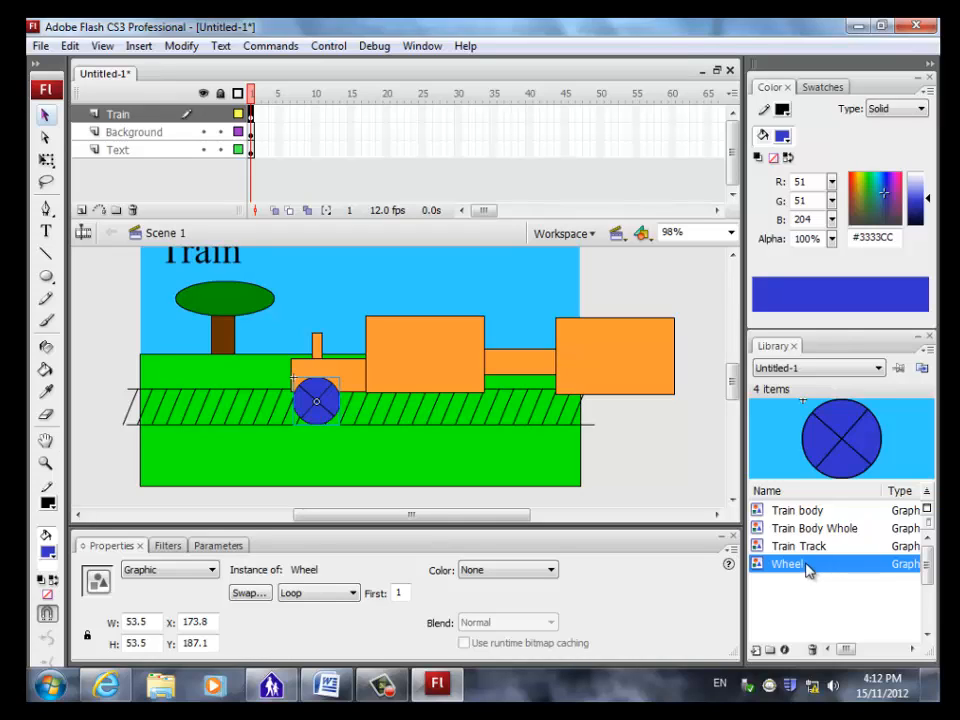
pyautogui.click(681, 446)
pyautogui.click(313, 410)
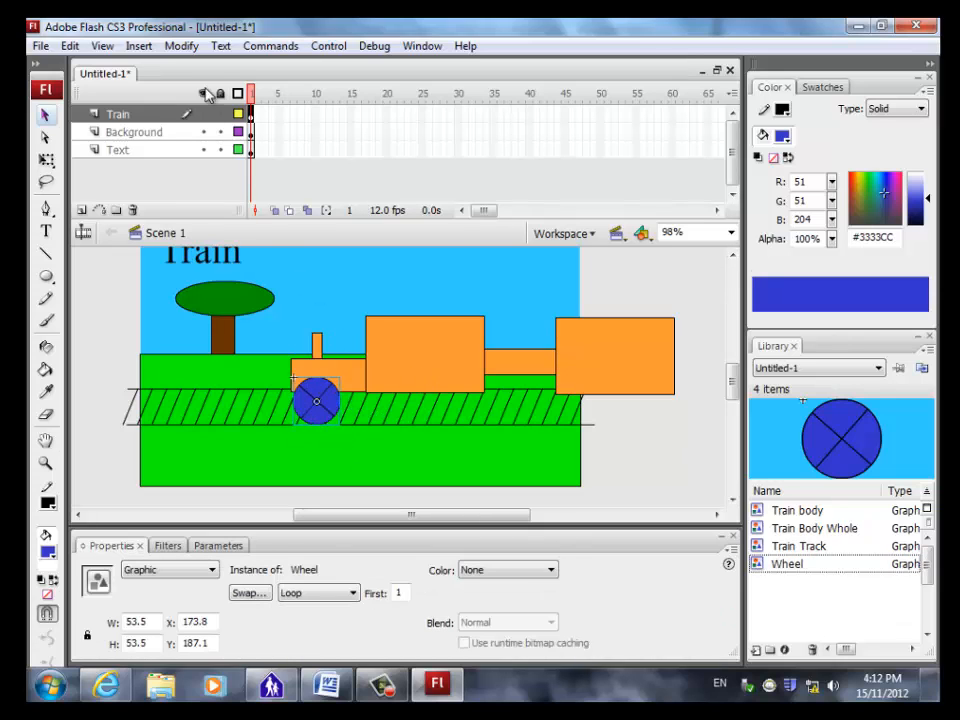
pyautogui.click(180, 46)
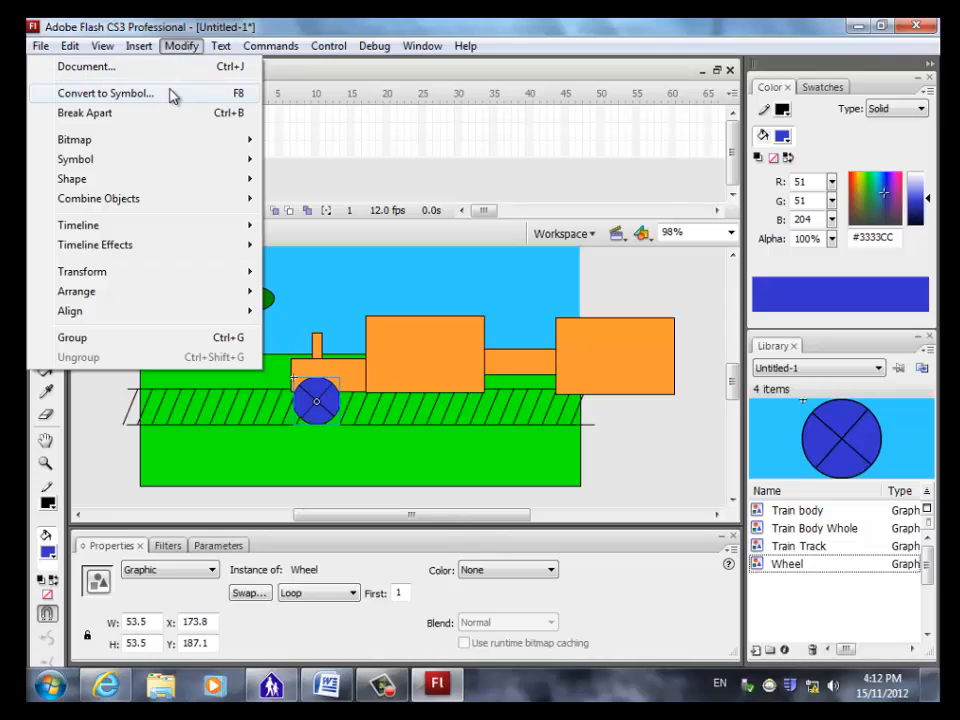
pyautogui.click(173, 94)
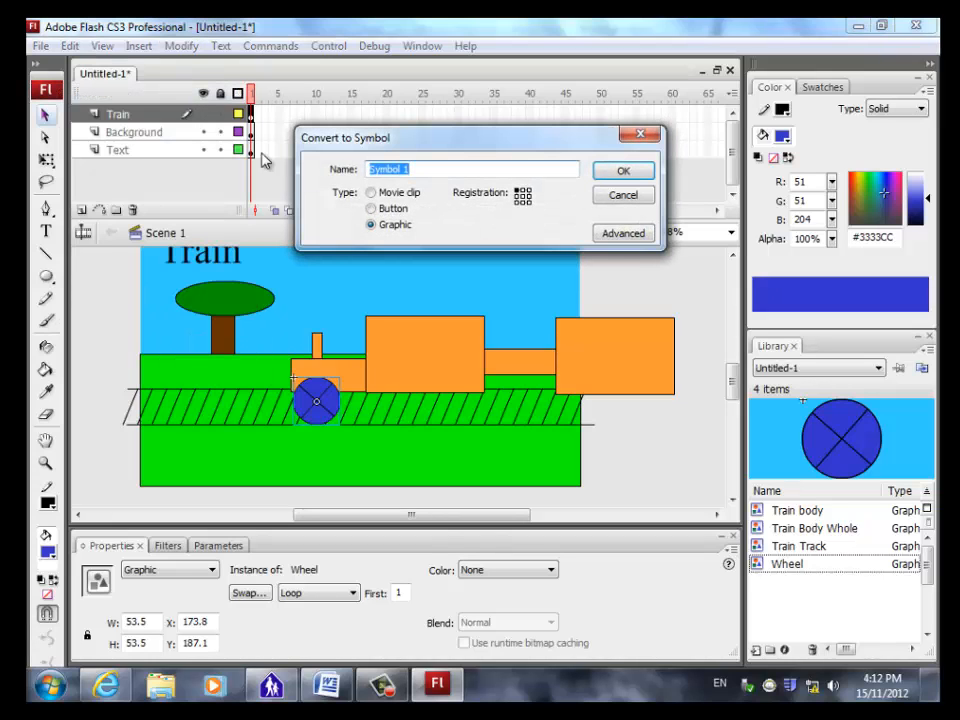
pyautogui.click(372, 193)
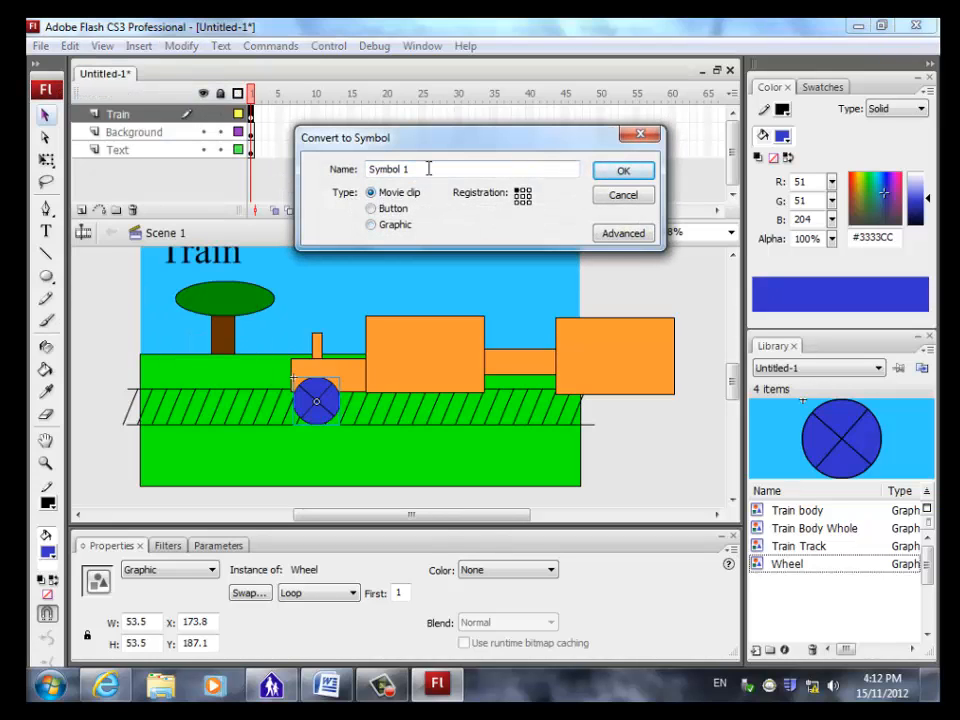
pyautogui.write('Wheel Animation')
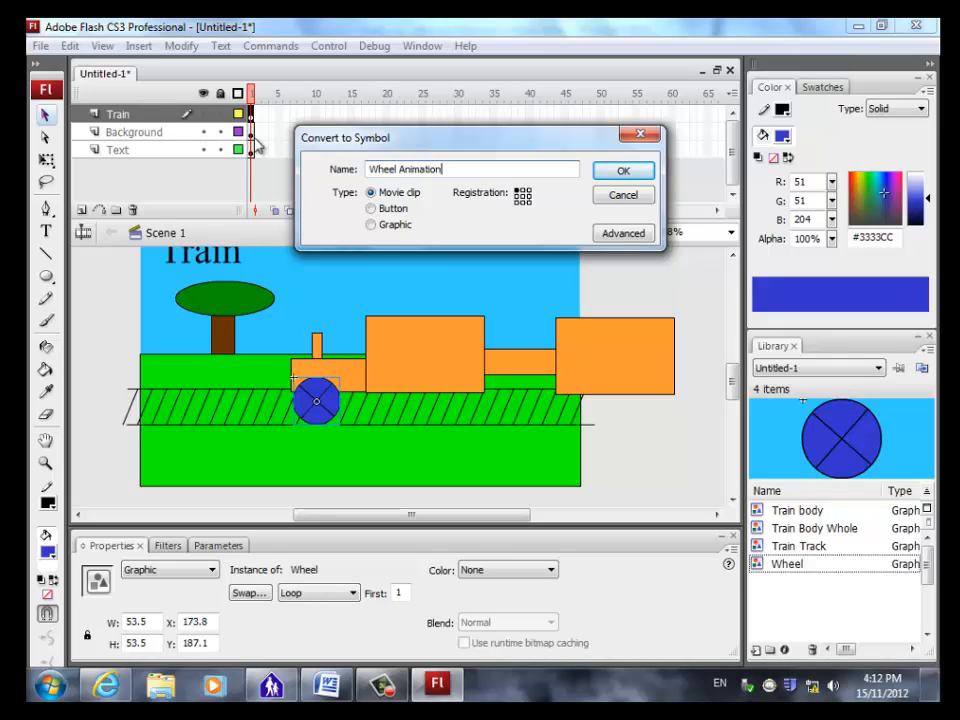
pyautogui.click(622, 171)
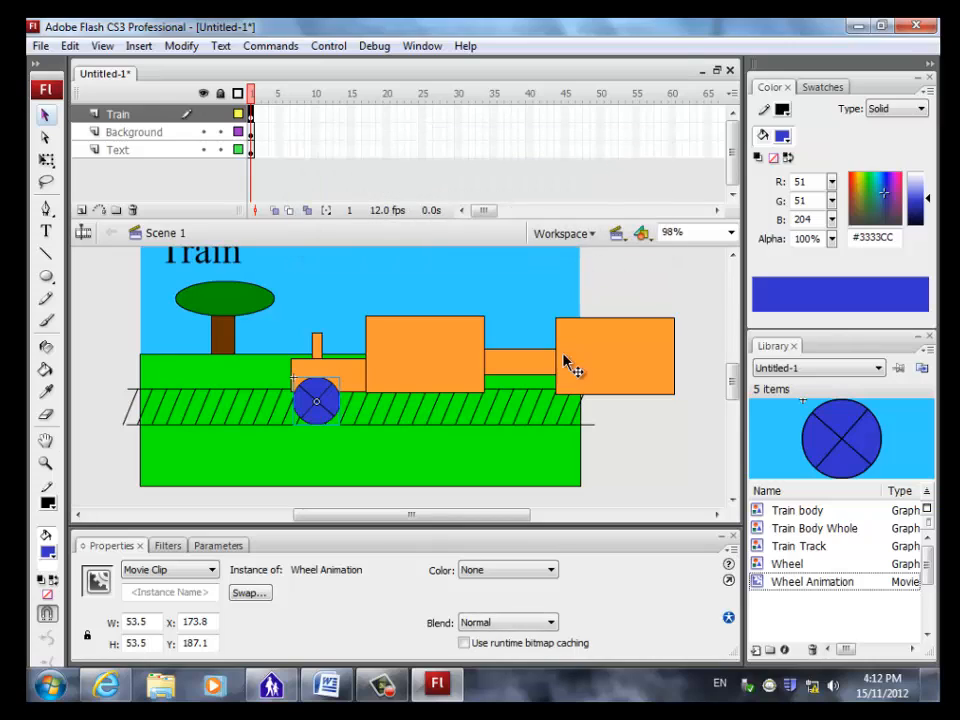
# Step: Inside the Wheel Animation clip, insert a keyframe at frame 5 and rotate the wheel 90° counterclockwise there
pyautogui.doubleClick(331, 402)
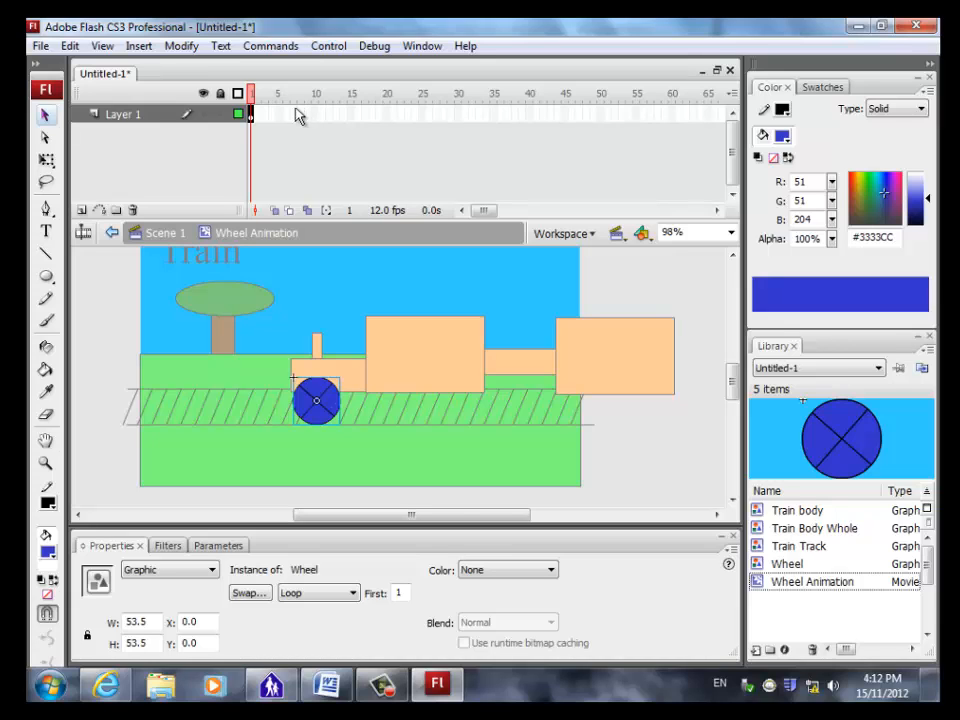
pyautogui.click(280, 116)
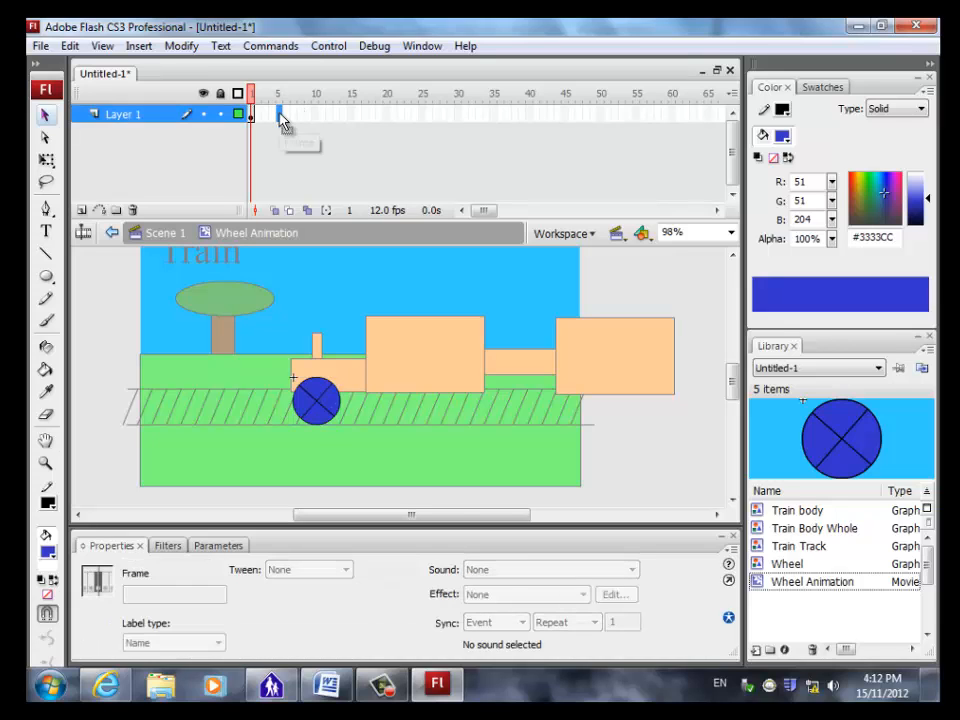
pyautogui.rightClick(281, 117)
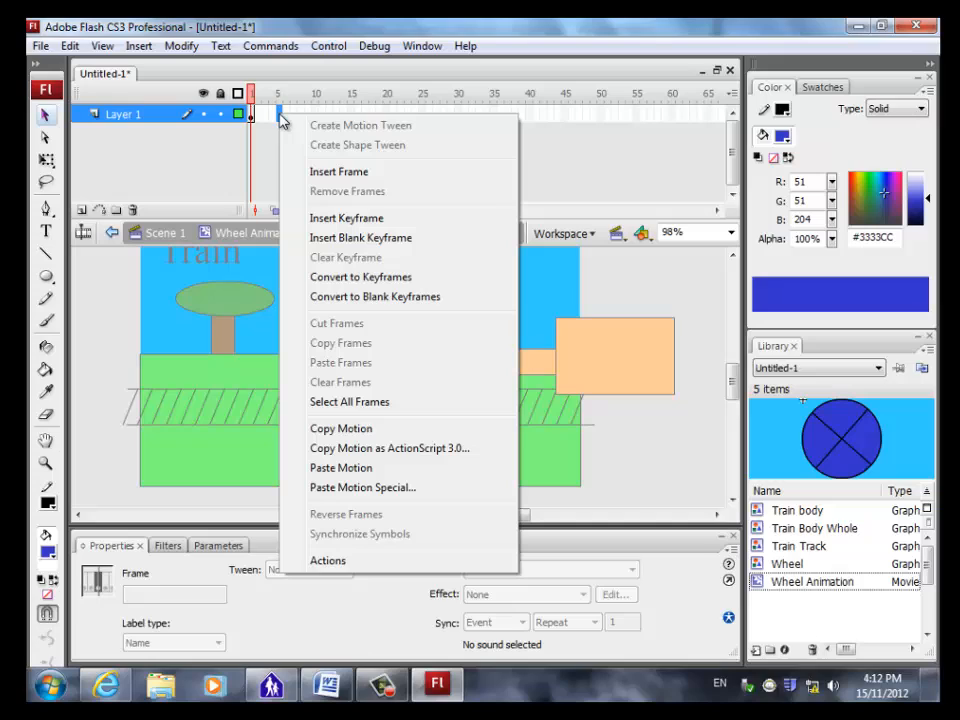
pyautogui.click(347, 219)
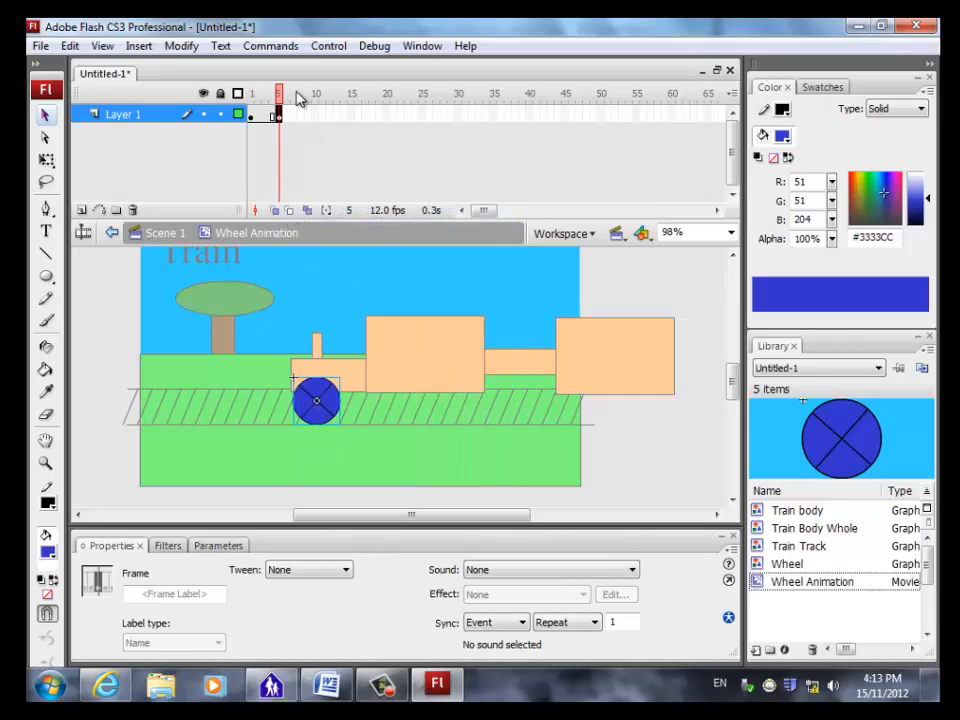
pyautogui.click(180, 46)
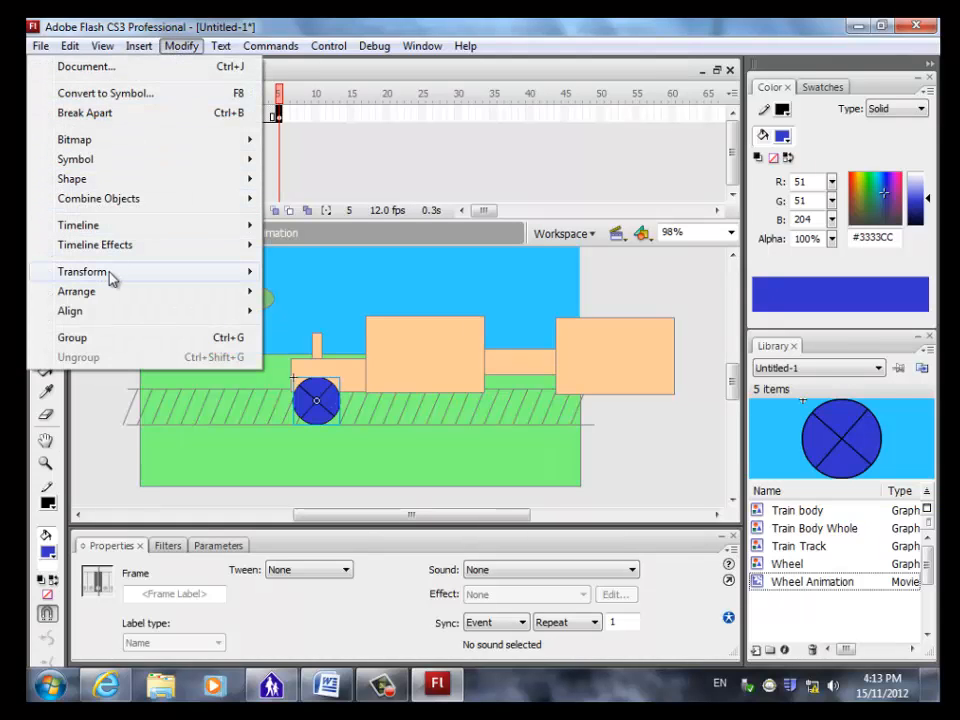
pyautogui.moveTo(137, 279)
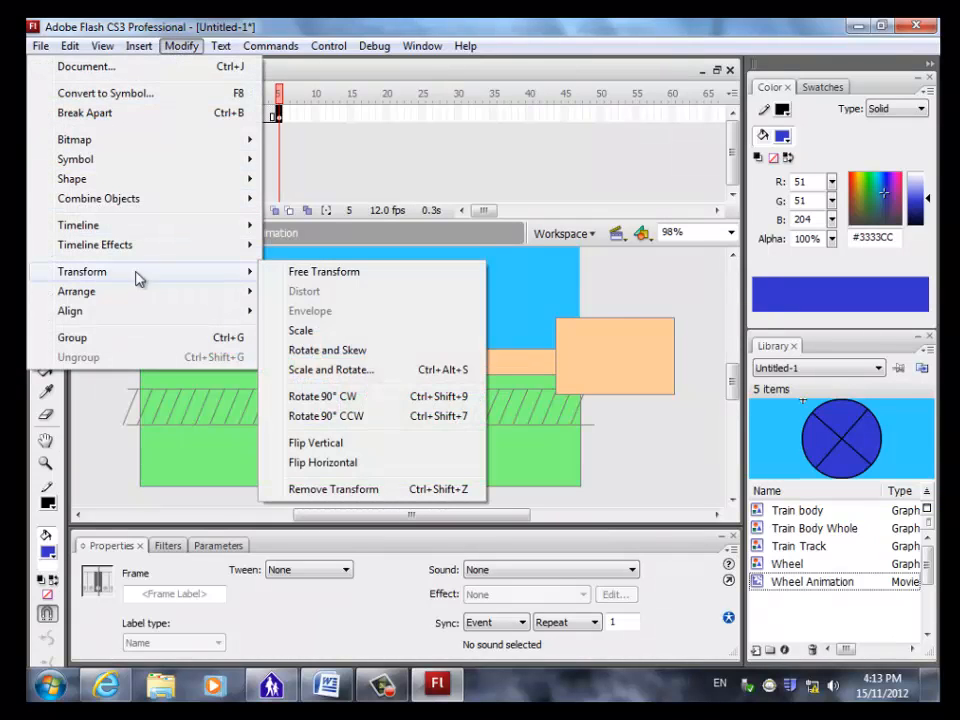
pyautogui.click(327, 416)
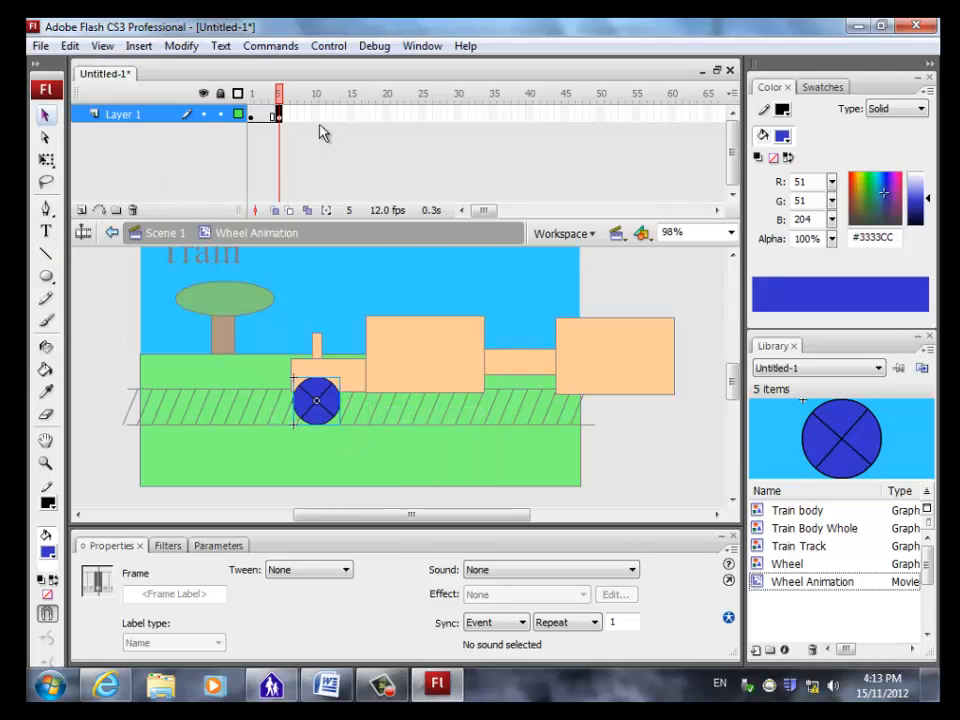
# Step: Create a motion tween between frames 1 and 5 of the wheel's layer and scrub through it to check the rotation
pyautogui.moveTo(280, 95)
pyautogui.mouseDown()
pyautogui.moveTo(242, 94)
pyautogui.moveTo(290, 93)
pyautogui.mouseUp()
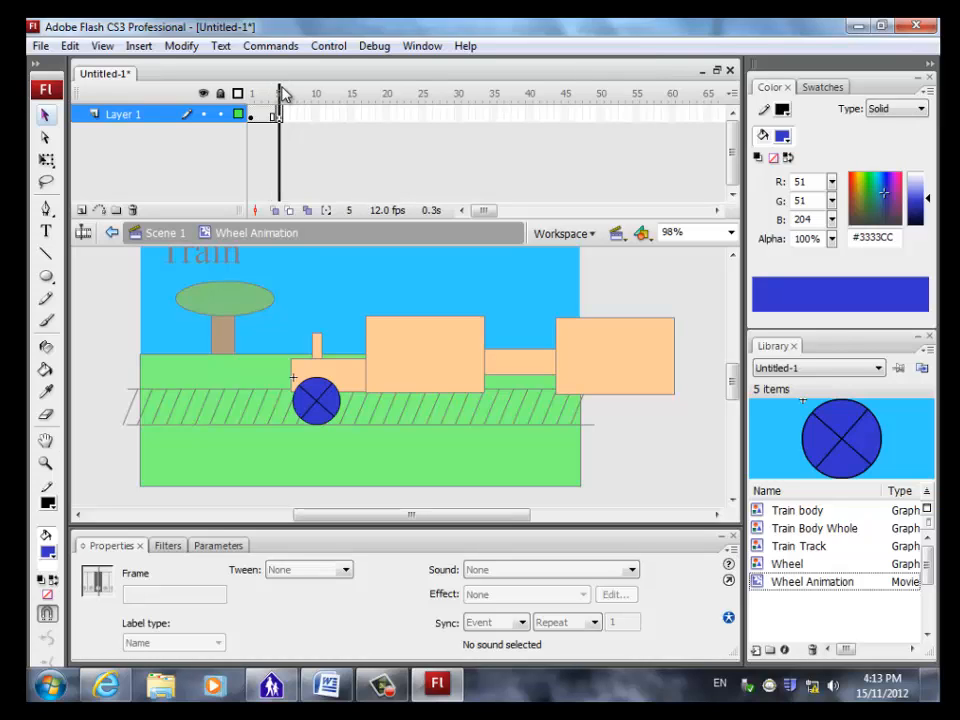
pyautogui.click(282, 90)
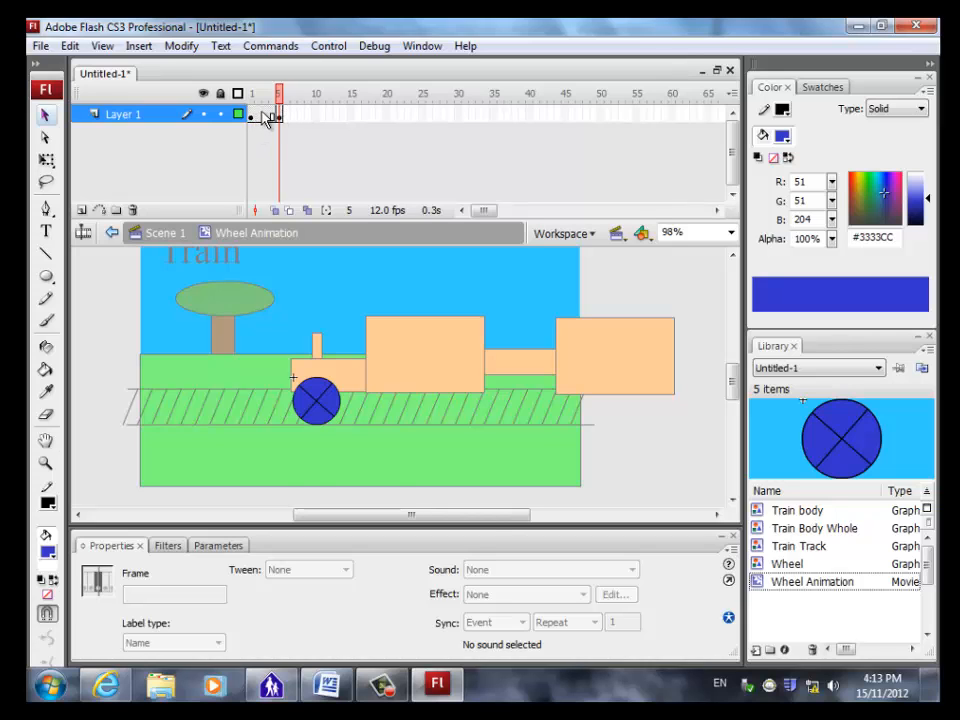
pyautogui.rightClick(262, 114)
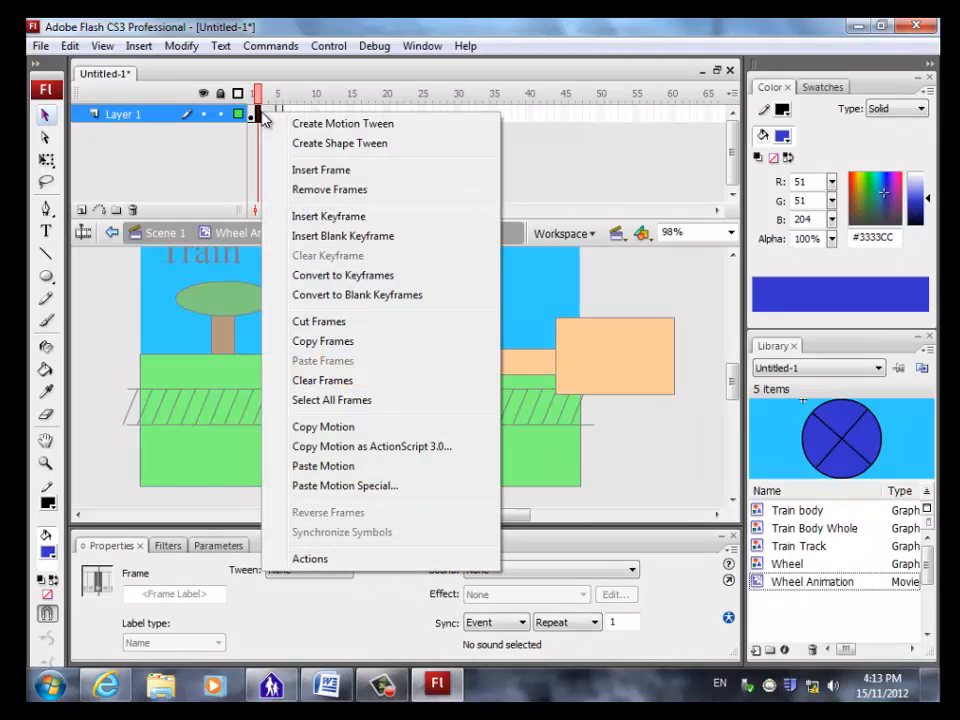
pyautogui.click(317, 124)
pyautogui.click(250, 100)
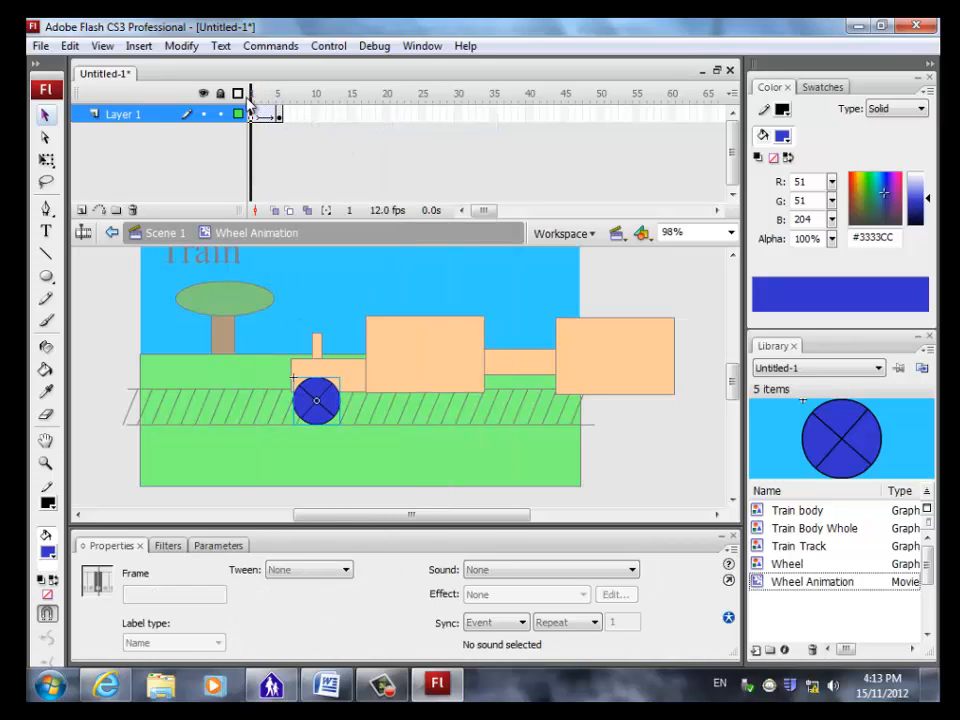
pyautogui.moveTo(250, 100); pyautogui.dragTo(280, 93)
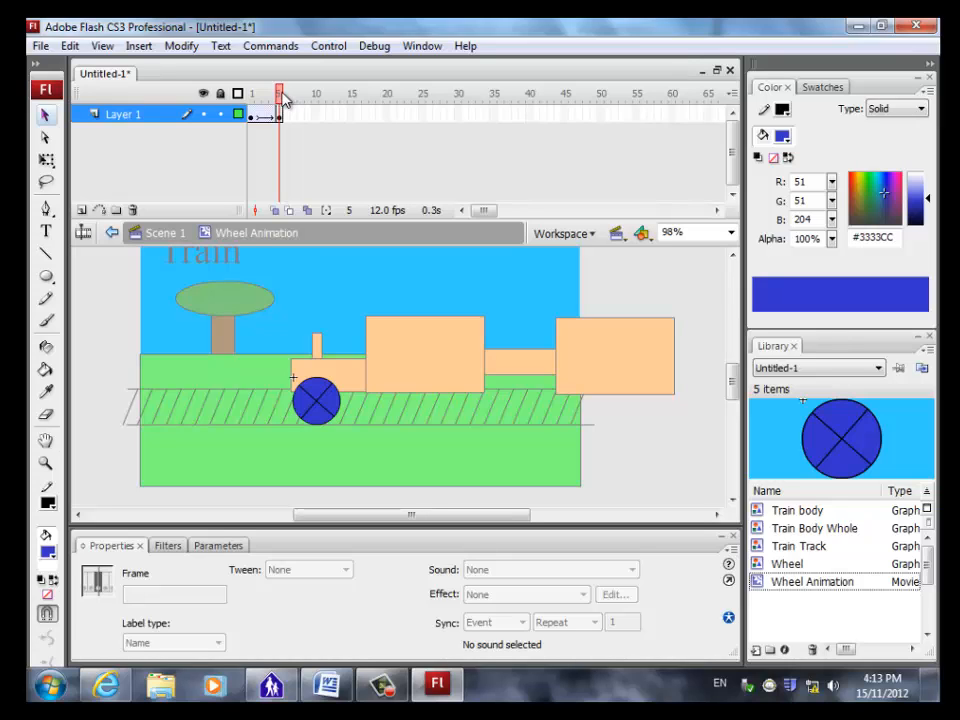
pyautogui.moveTo(281, 96)
pyautogui.mouseDown()
pyautogui.moveTo(246, 99)
pyautogui.moveTo(281, 97)
pyautogui.mouseUp()
# Step: Add a keyframe at frame 10 with the wheel rotated another 90° counterclockwise, and motion-tween the span from frame 5
pyautogui.click(315, 115)
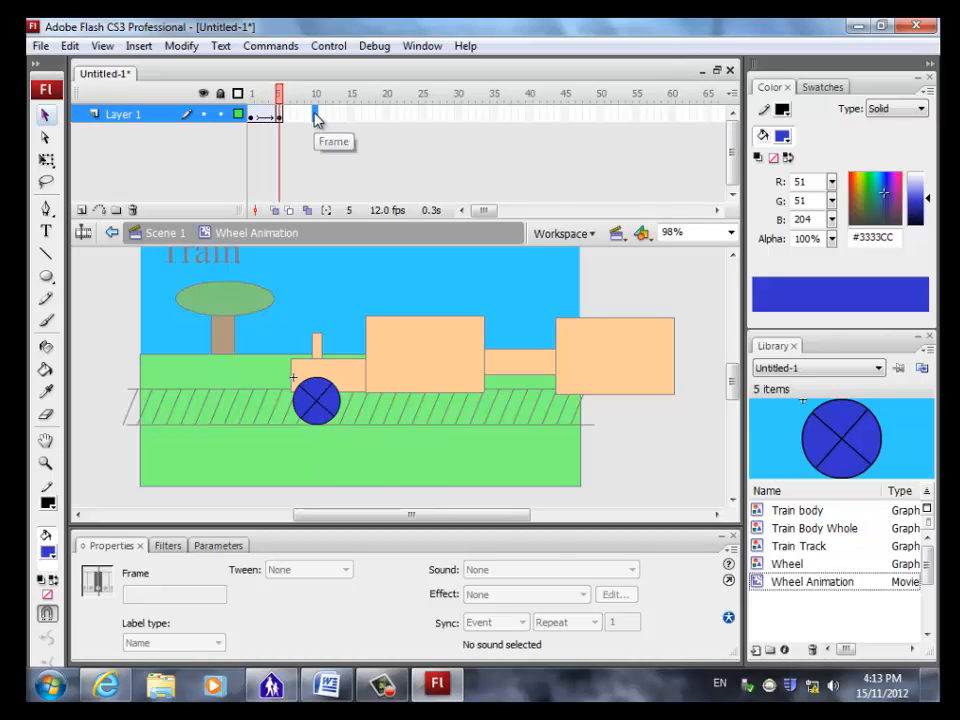
pyautogui.rightClick(316, 118)
pyautogui.click(370, 217)
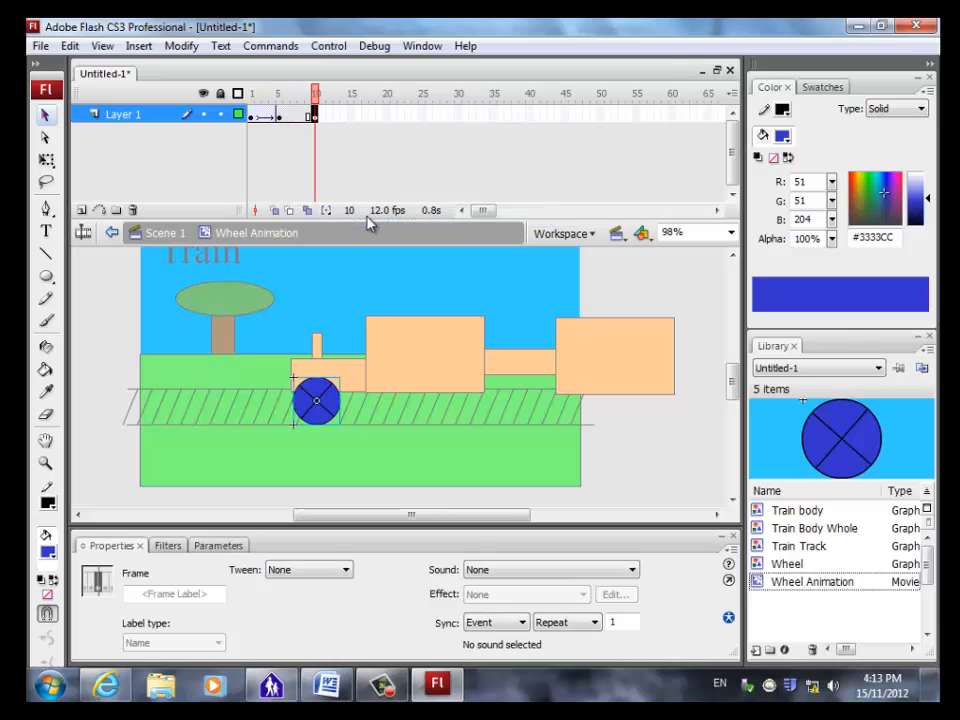
pyautogui.click(181, 47)
pyautogui.moveTo(129, 272)
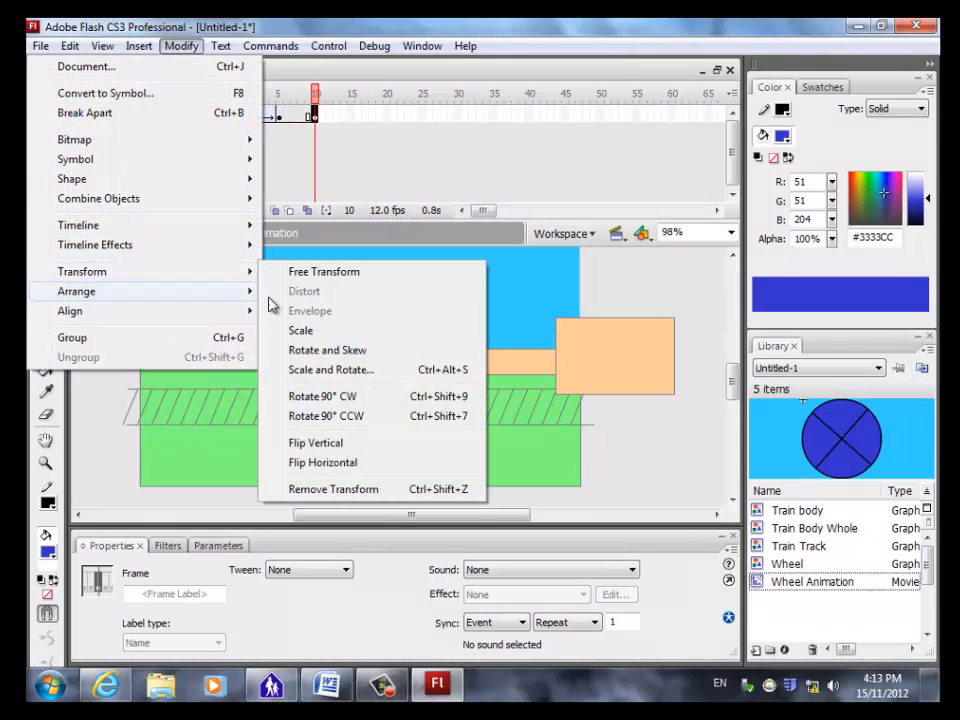
pyautogui.click(333, 416)
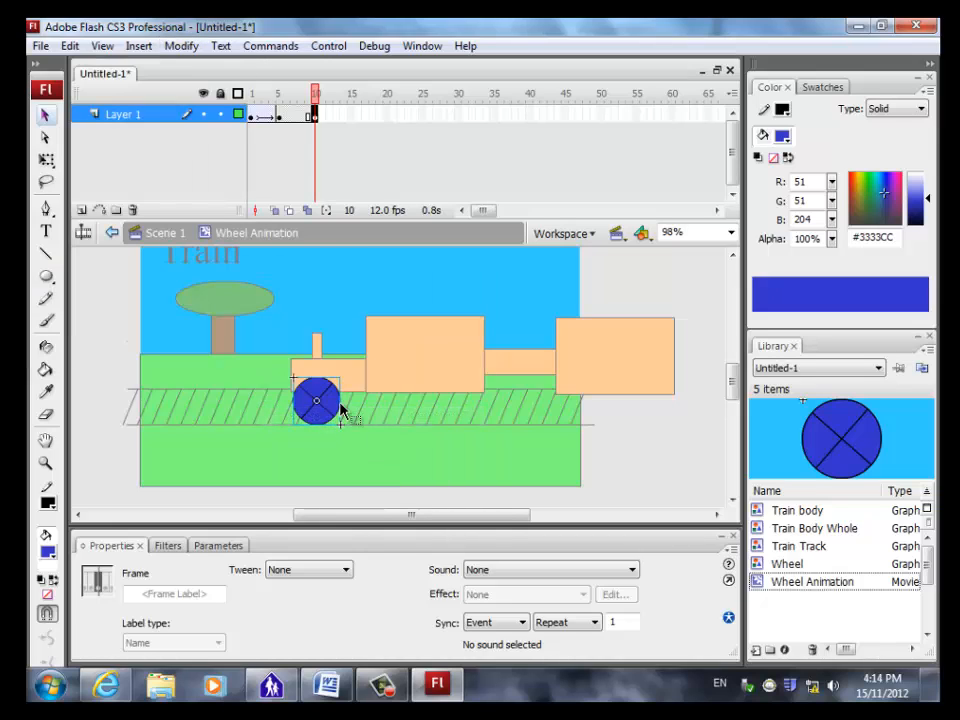
pyautogui.rightClick(294, 116)
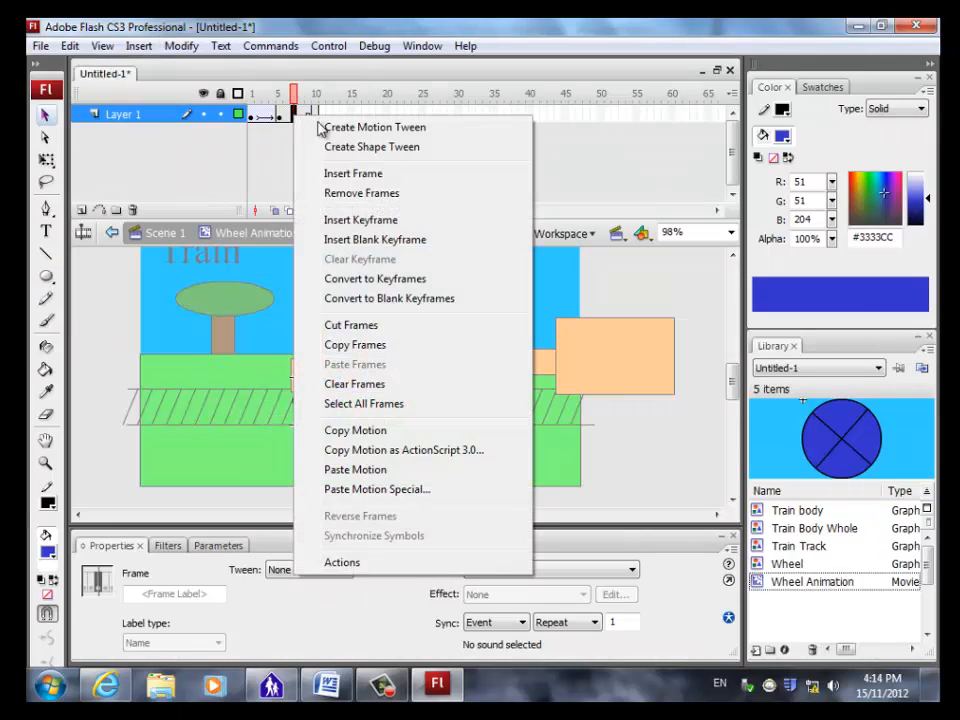
pyautogui.click(355, 129)
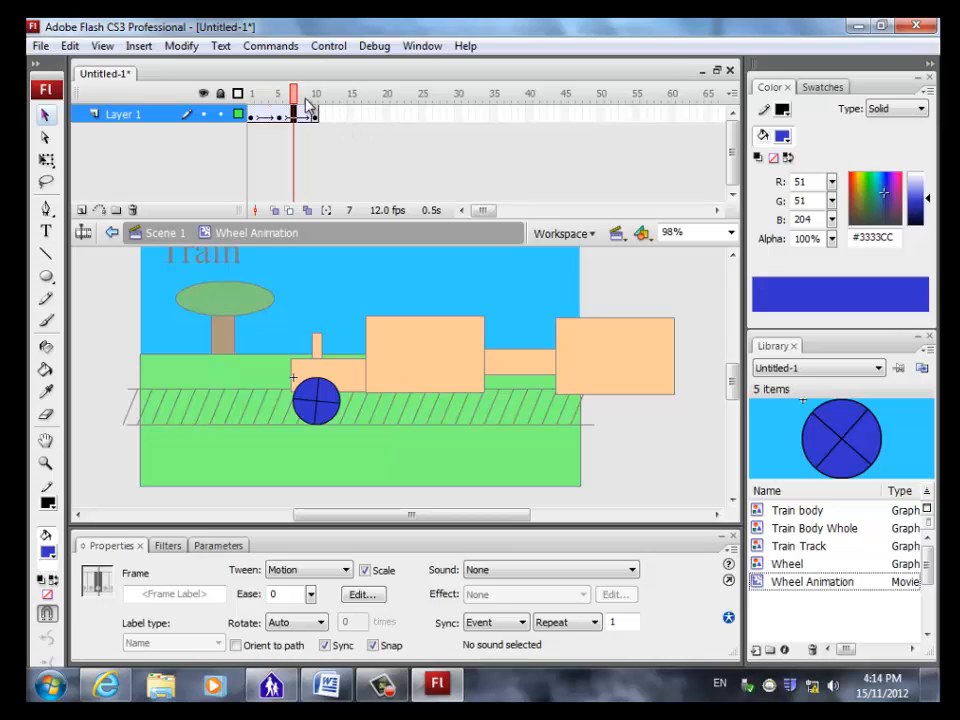
# Step: Add a keyframe at frame 15 with the wheel rotated another 90° counterclockwise, and motion-tween the span from frame 10
pyautogui.click(246, 96)
pyautogui.moveTo(244, 97); pyautogui.dragTo(318, 101)
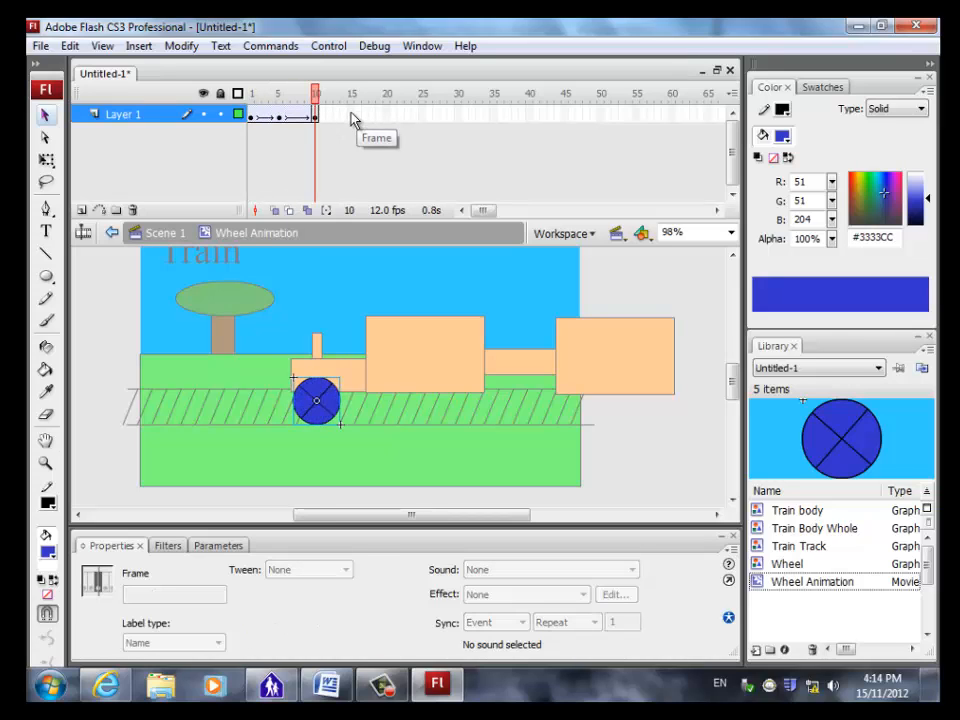
pyautogui.rightClick(352, 117)
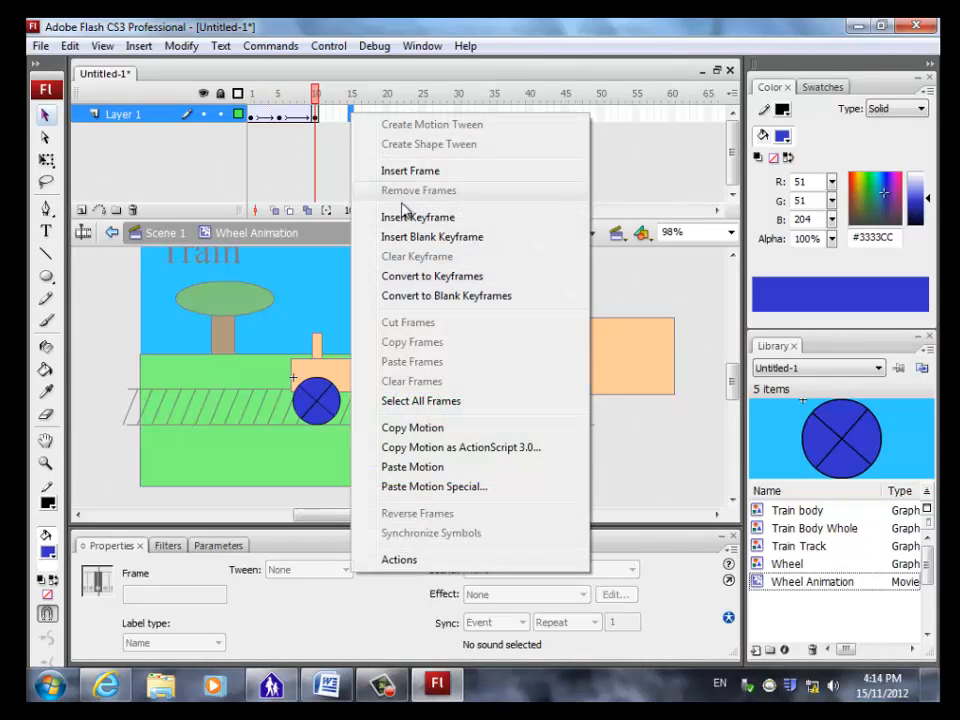
pyautogui.click(411, 219)
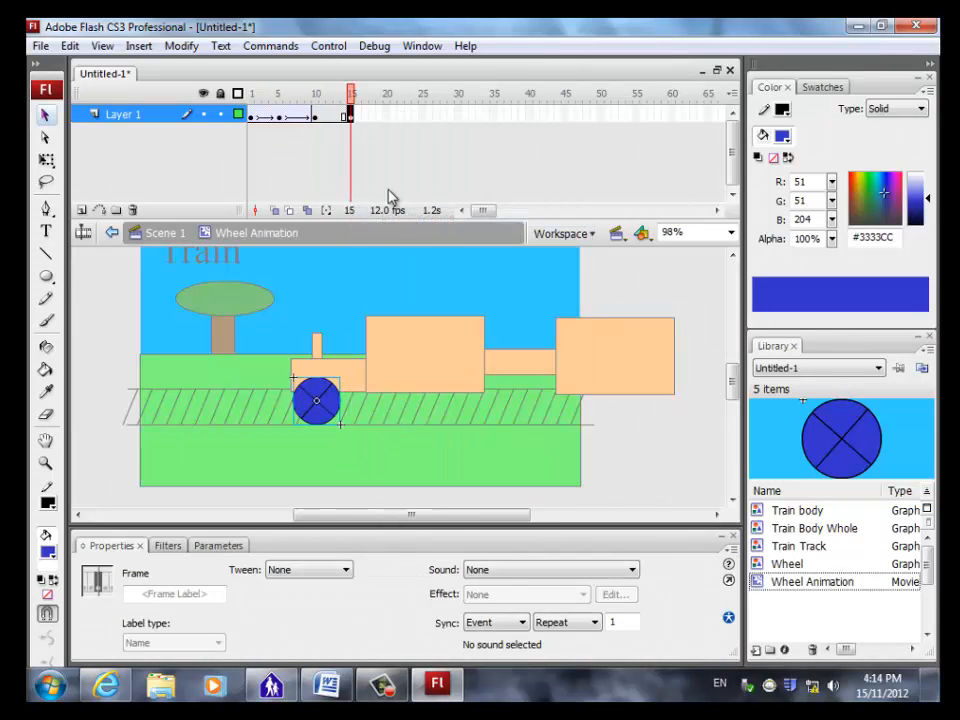
pyautogui.click(180, 46)
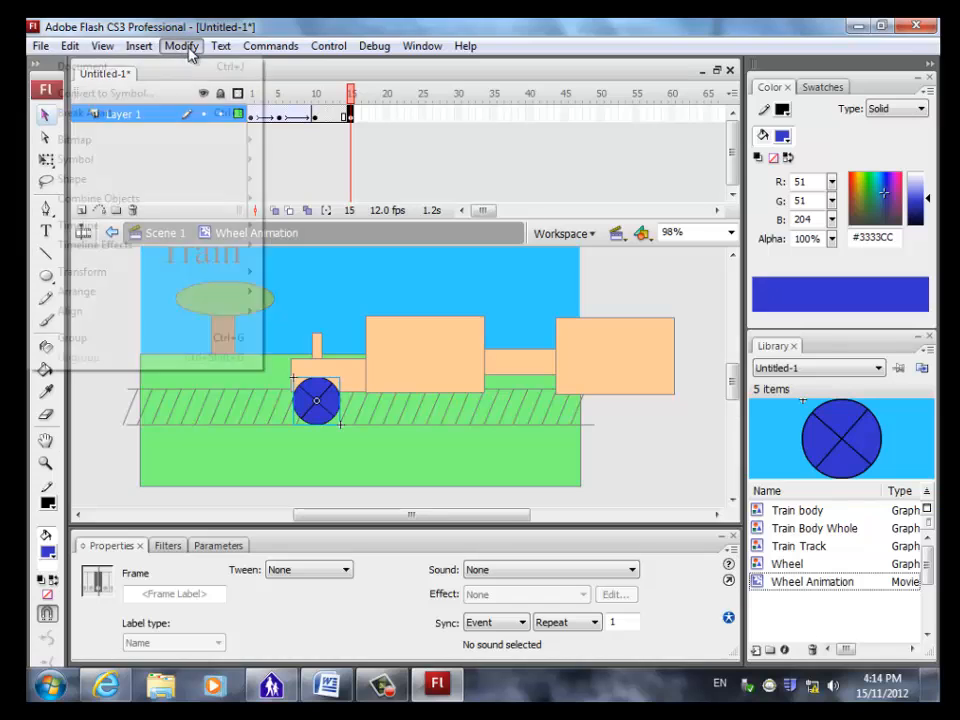
pyautogui.moveTo(71, 270)
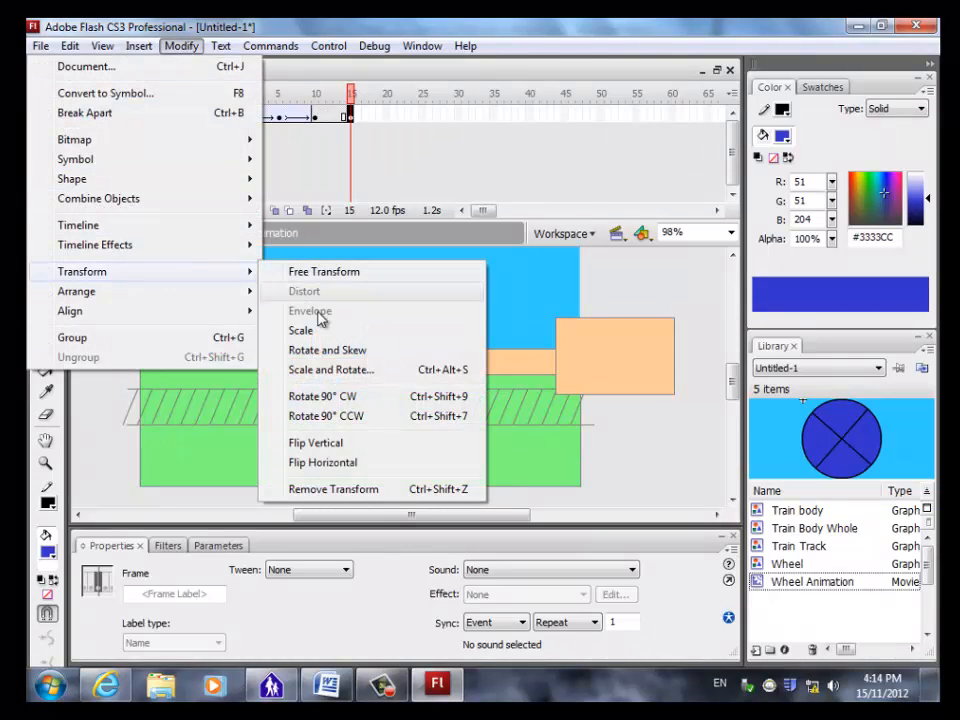
pyautogui.click(329, 416)
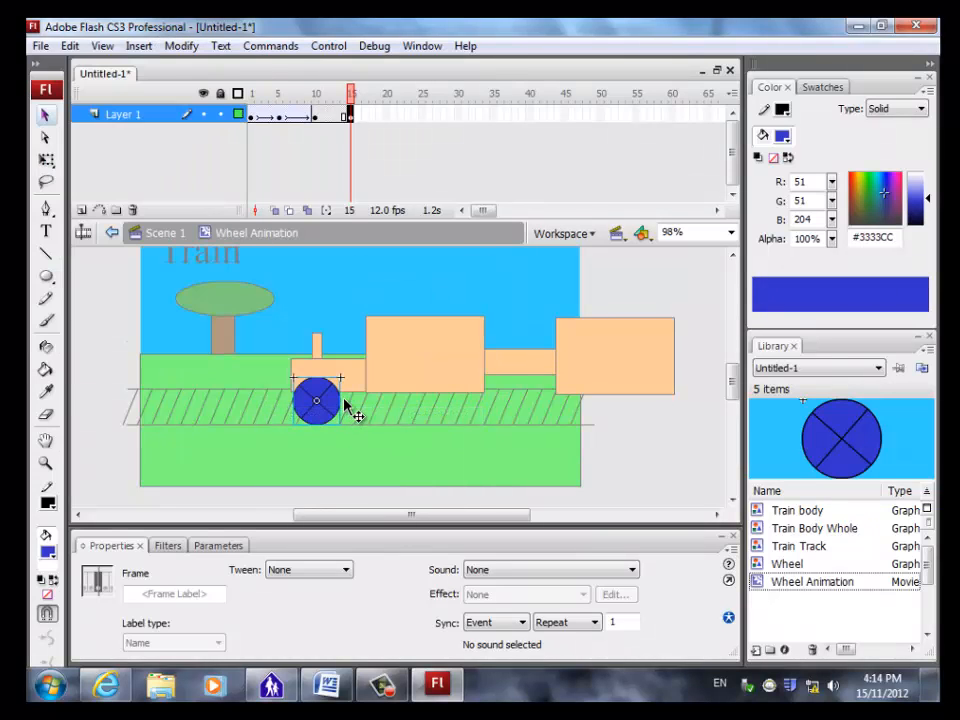
pyautogui.rightClick(329, 116)
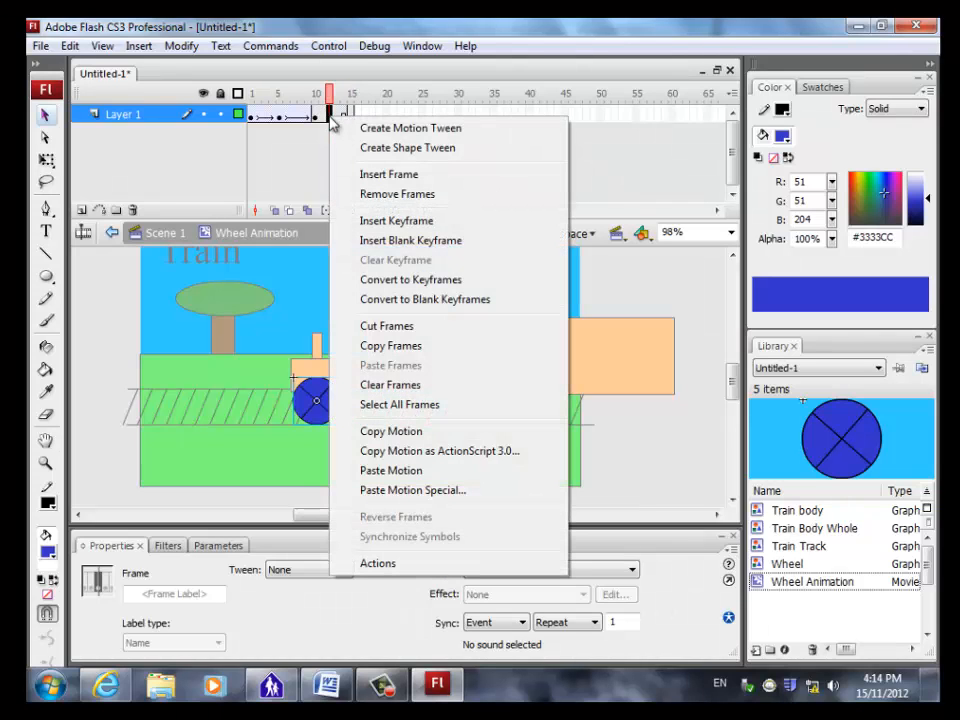
pyautogui.click(385, 130)
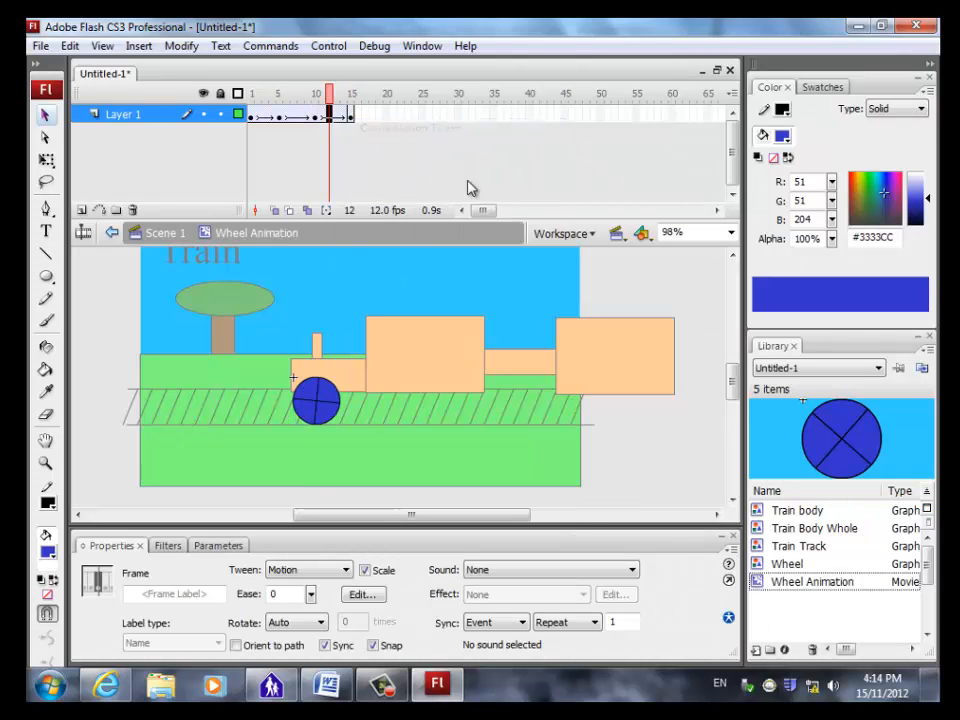
# Step: Add a keyframe at frame 20 with the wheel rotated another 90° counterclockwise, and motion-tween the span from frame 15
pyautogui.click(388, 116)
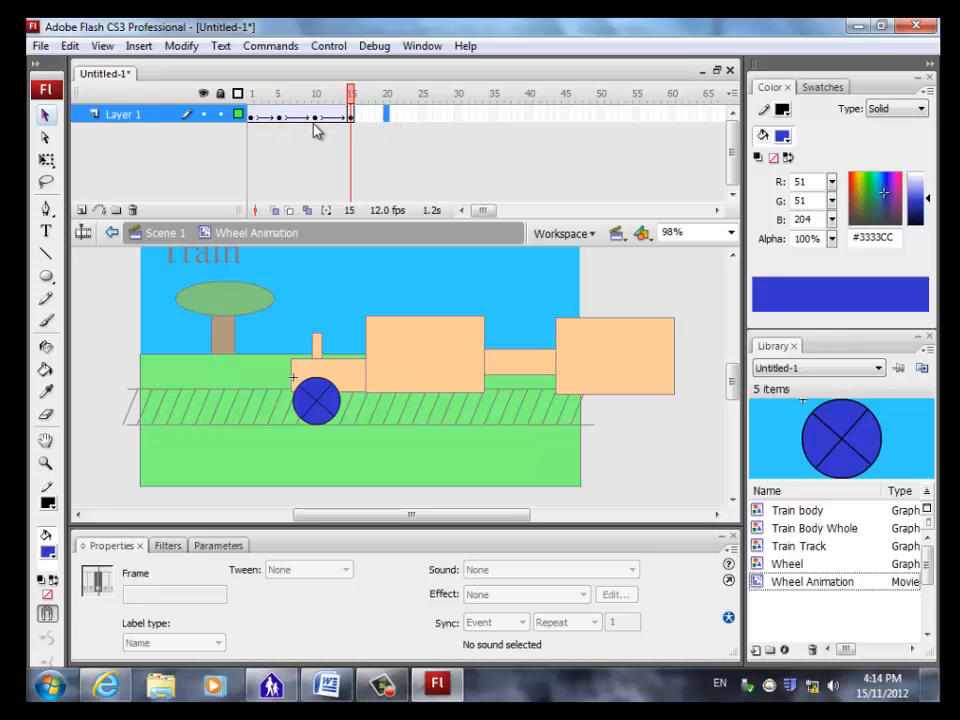
pyautogui.rightClick(389, 117)
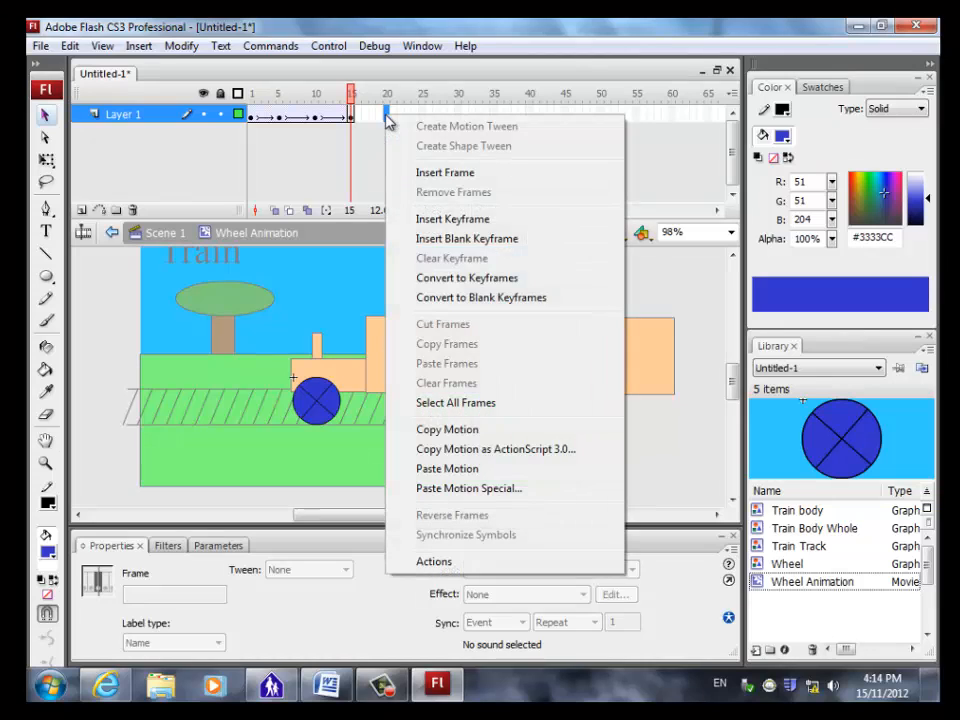
pyautogui.click(447, 221)
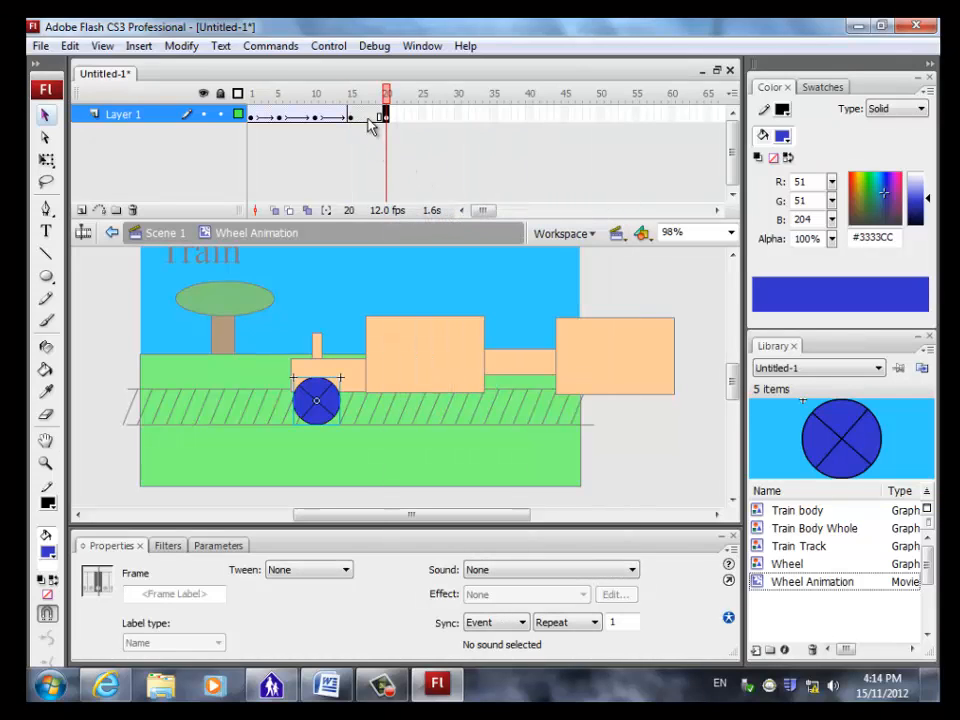
pyautogui.click(185, 47)
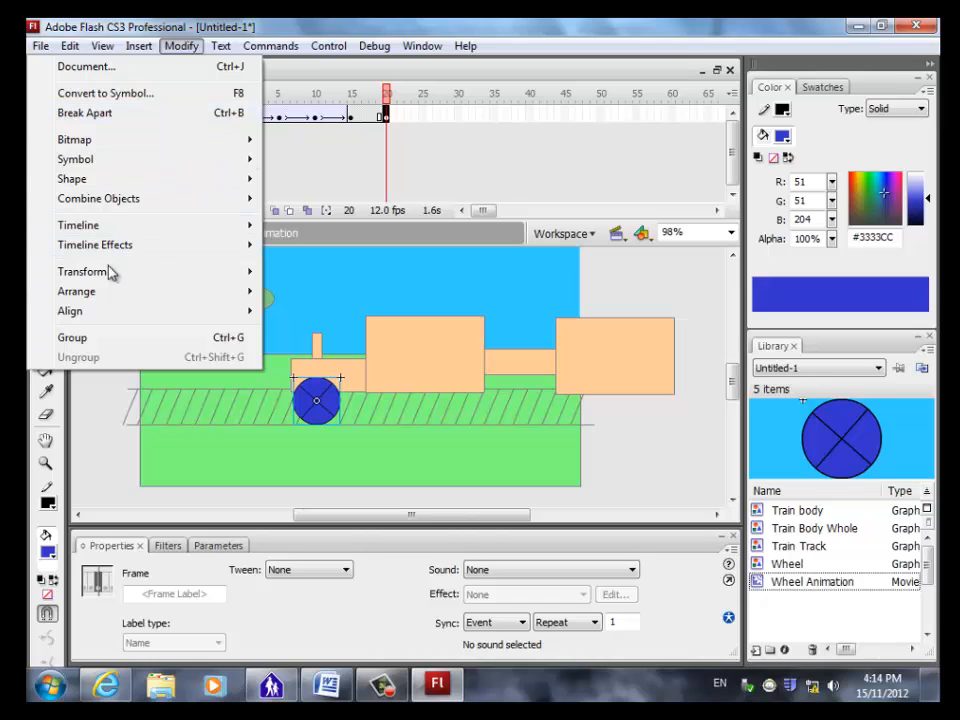
pyautogui.moveTo(110, 273)
pyautogui.click(334, 416)
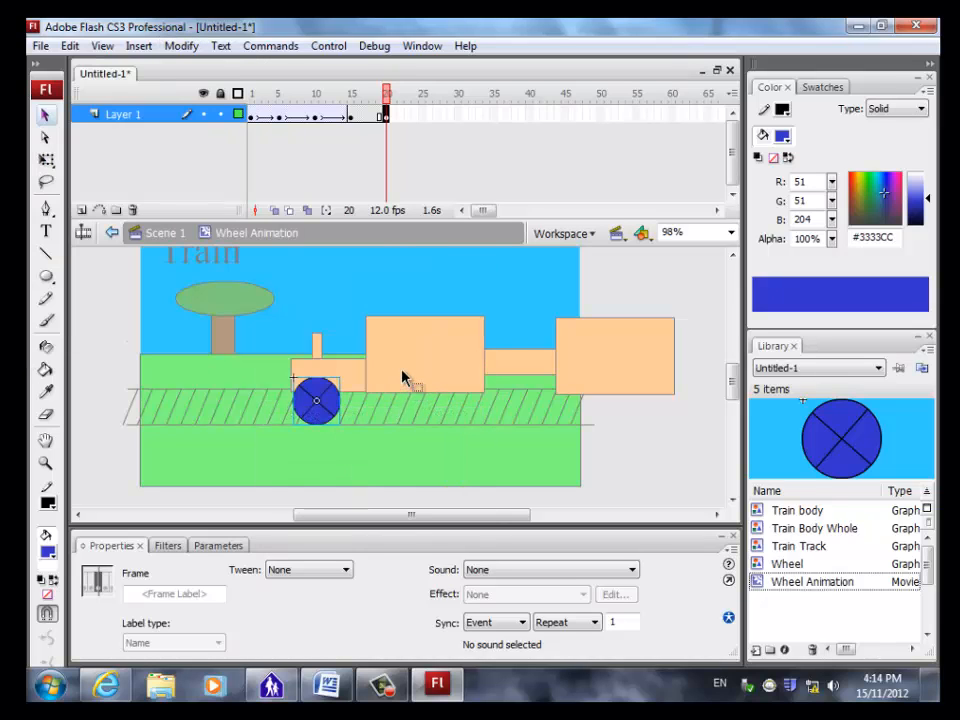
pyautogui.rightClick(367, 116)
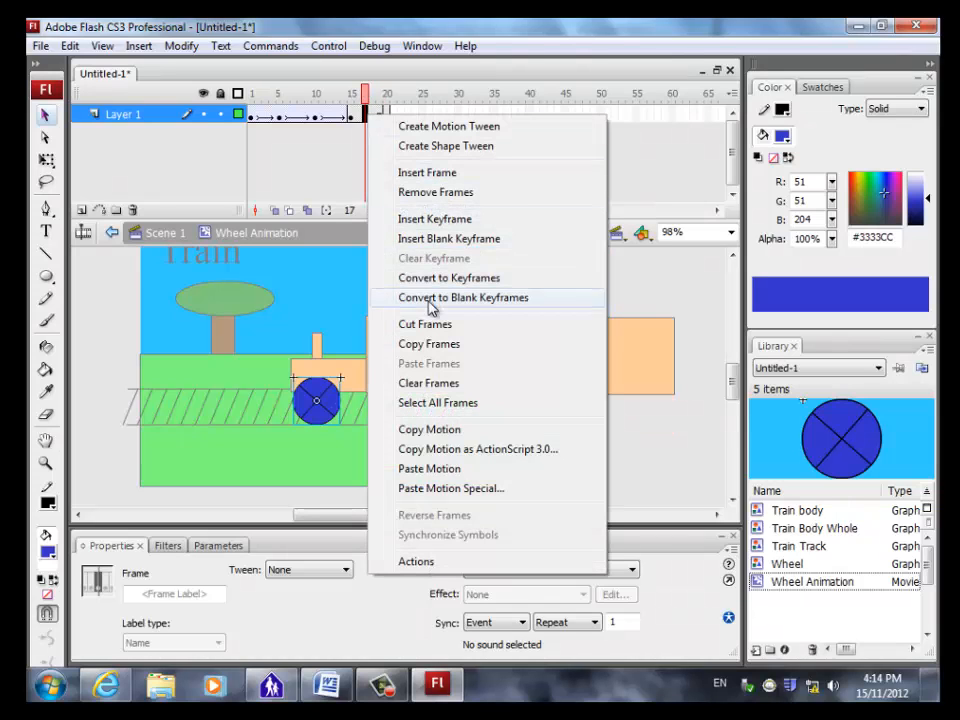
pyautogui.click(455, 129)
pyautogui.moveTo(366, 94); pyautogui.dragTo(395, 107)
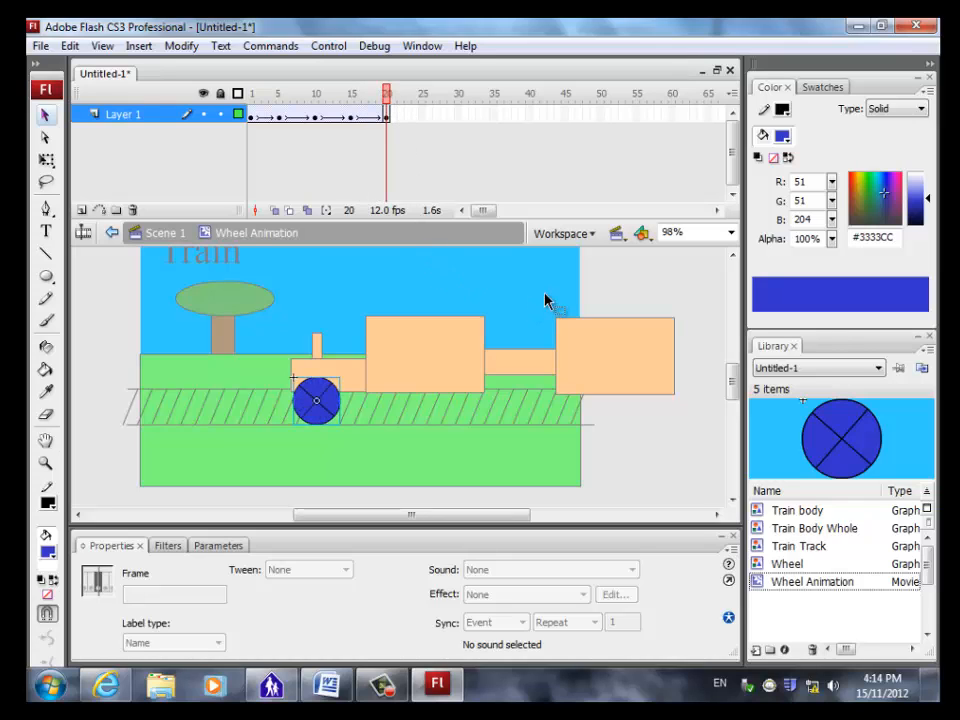
# Step: Return to Scene 1 and place four more Wheel Animation instances under the train, two below each large carriage
pyautogui.click(171, 237)
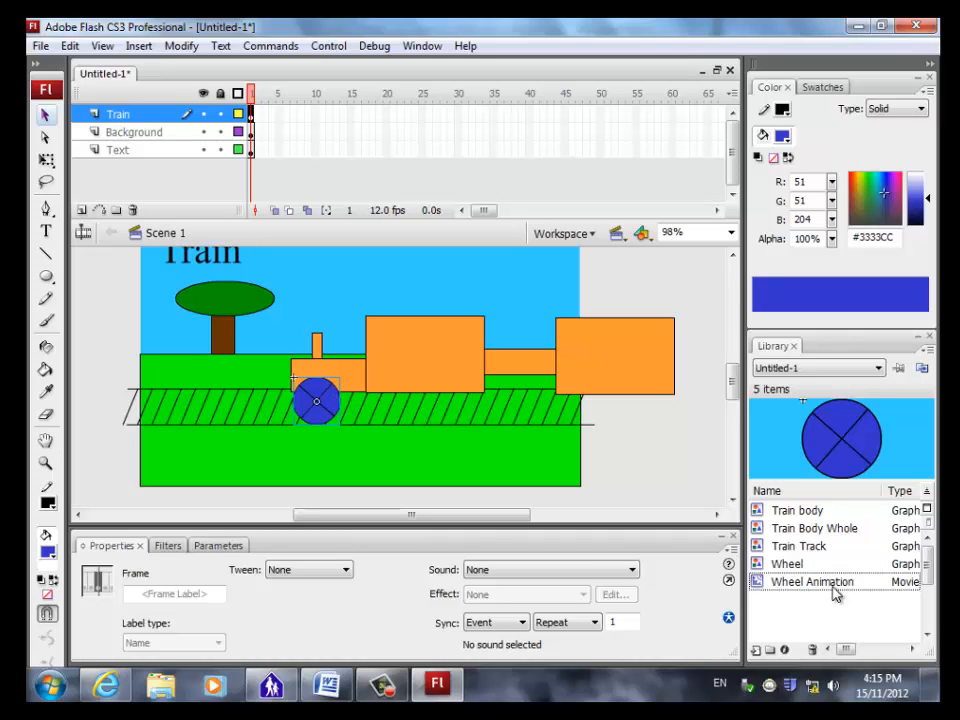
pyautogui.moveTo(815, 590); pyautogui.dragTo(388, 410)
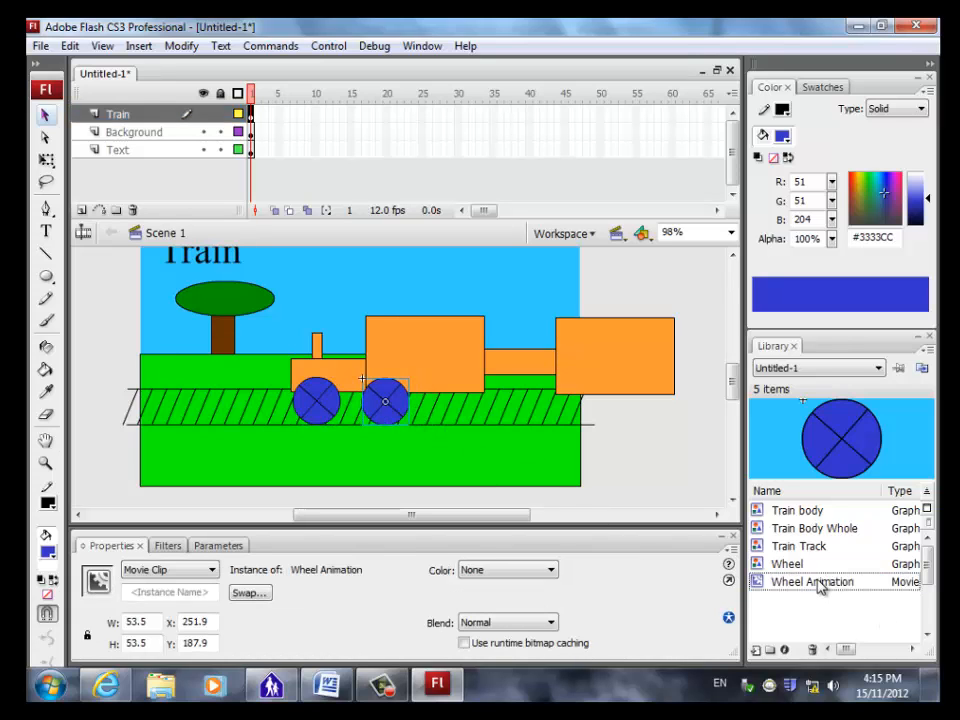
pyautogui.moveTo(821, 583); pyautogui.dragTo(459, 407)
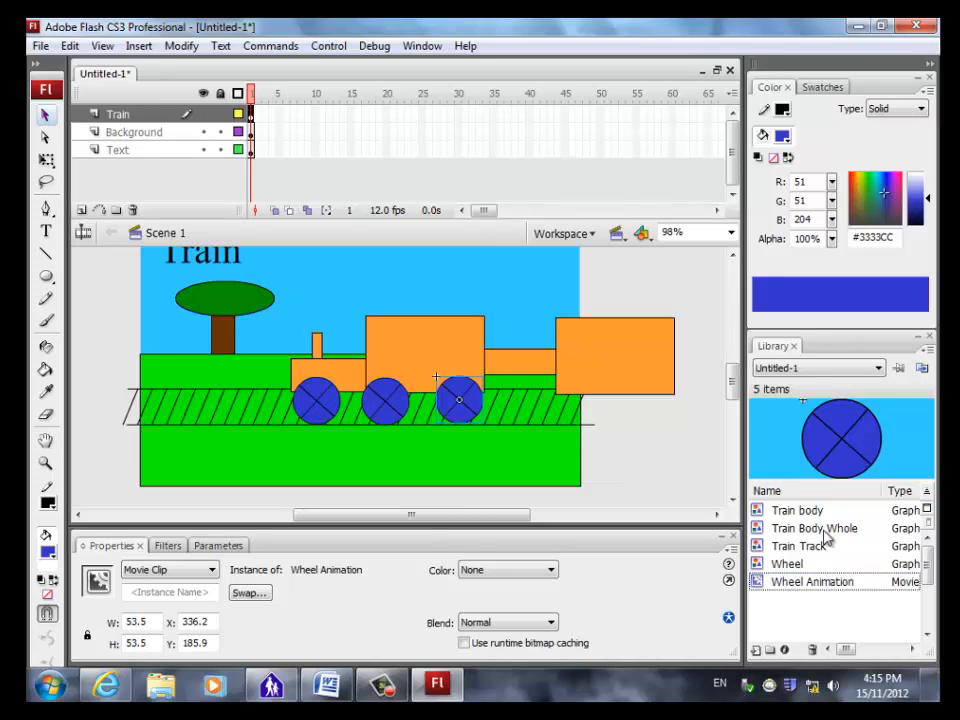
pyautogui.moveTo(825, 589); pyautogui.dragTo(586, 412)
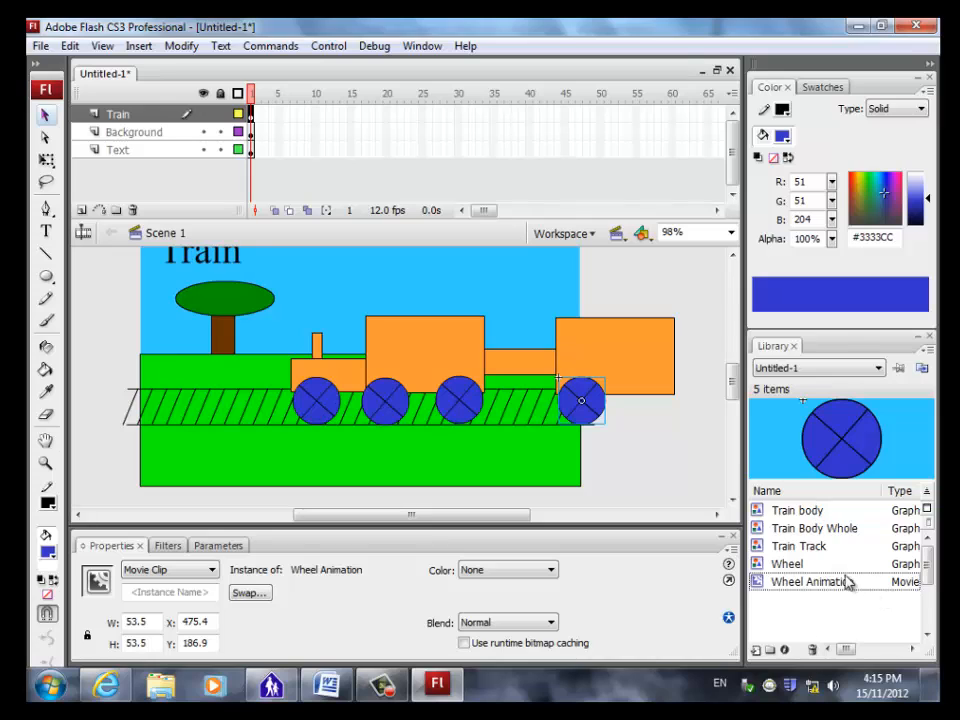
pyautogui.moveTo(846, 579); pyautogui.dragTo(652, 405)
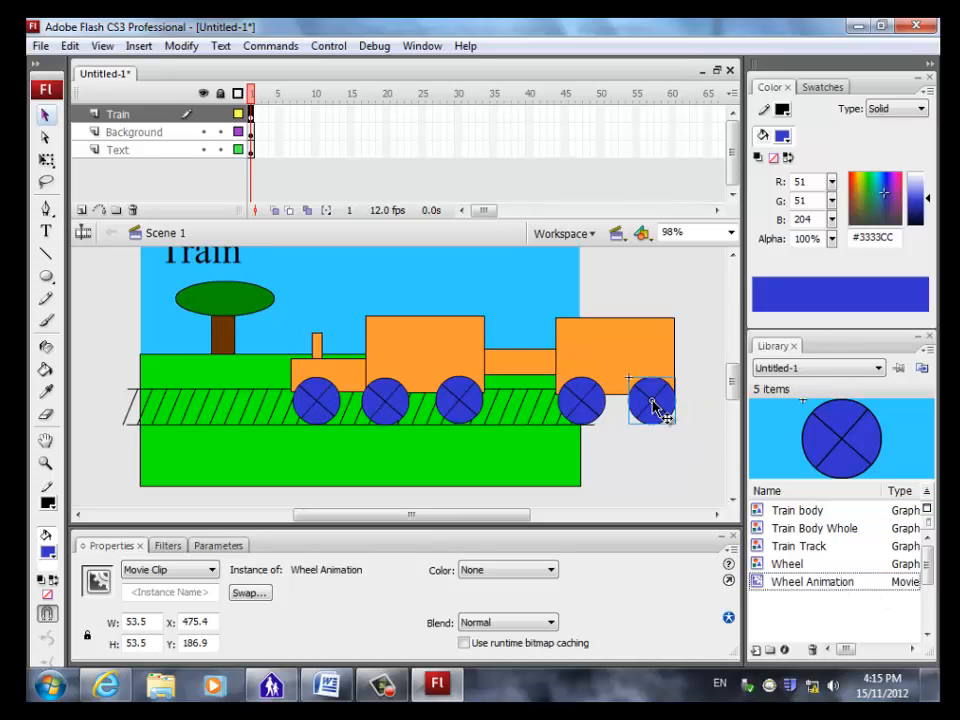
# Step: Select all five wheels, bring up the Align options, and deselect the wheels
pyautogui.keyDown('shift'); pyautogui.click(581, 405); pyautogui.keyUp('shift')
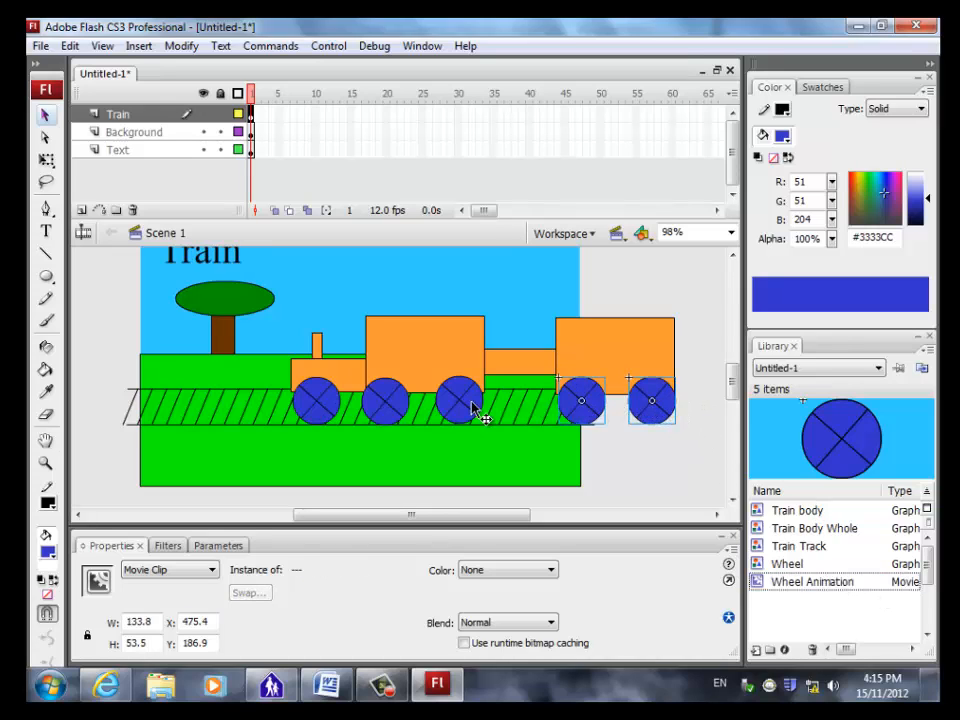
pyautogui.keyDown('shift'); pyautogui.click(459, 405); pyautogui.keyUp('shift')
pyautogui.keyDown('shift'); pyautogui.click(385, 405); pyautogui.keyUp('shift')
pyautogui.keyDown('shift'); pyautogui.click(336, 412); pyautogui.keyUp('shift')
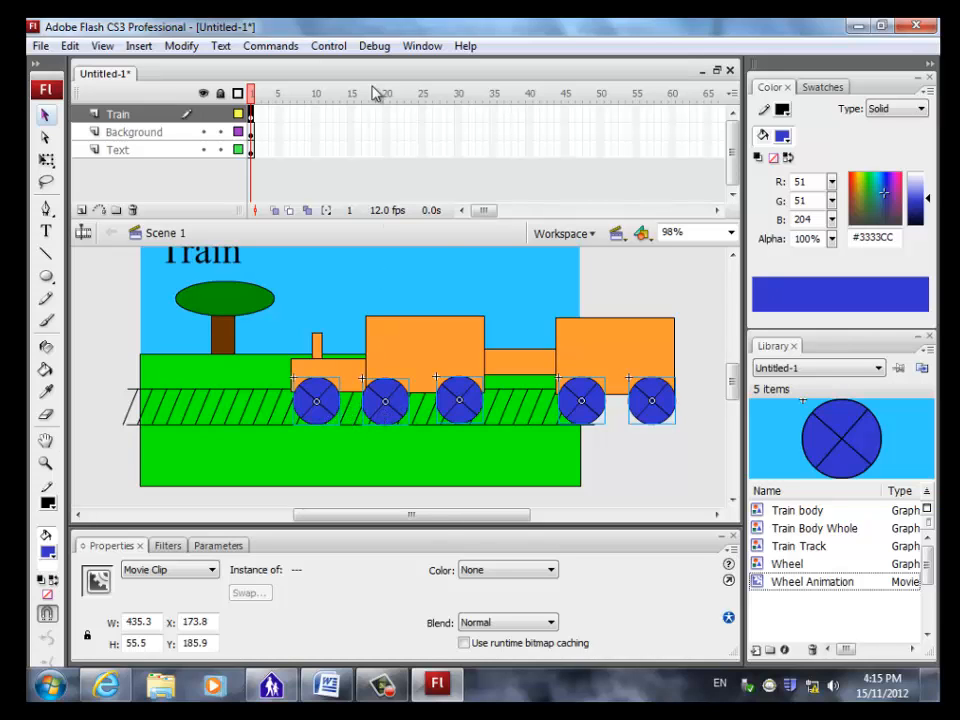
pyautogui.click(412, 46)
pyautogui.click(437, 362)
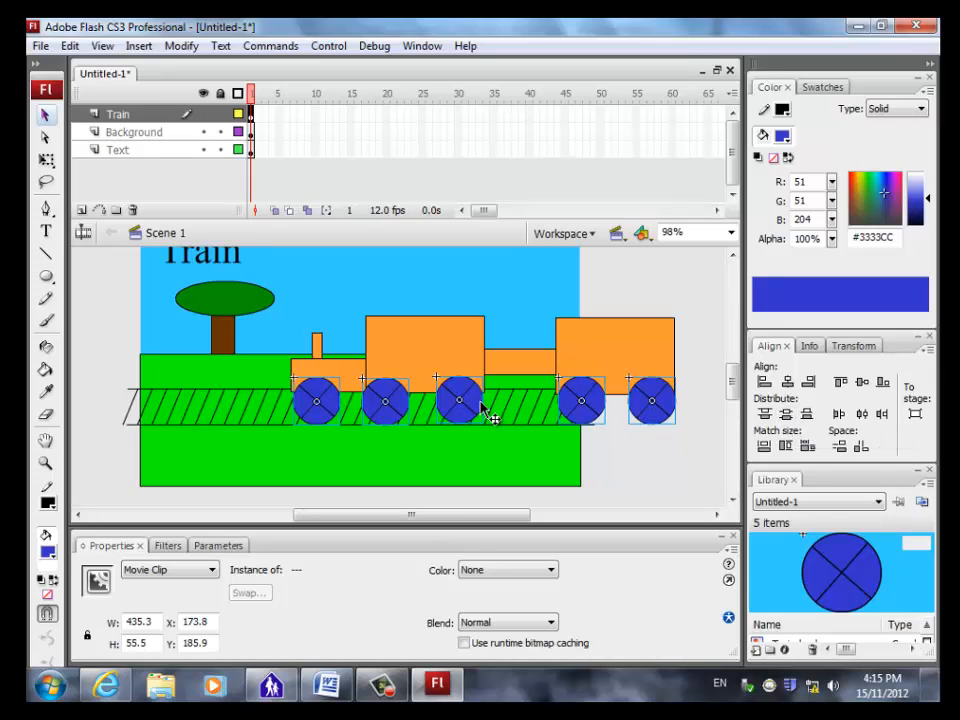
pyautogui.click(686, 449)
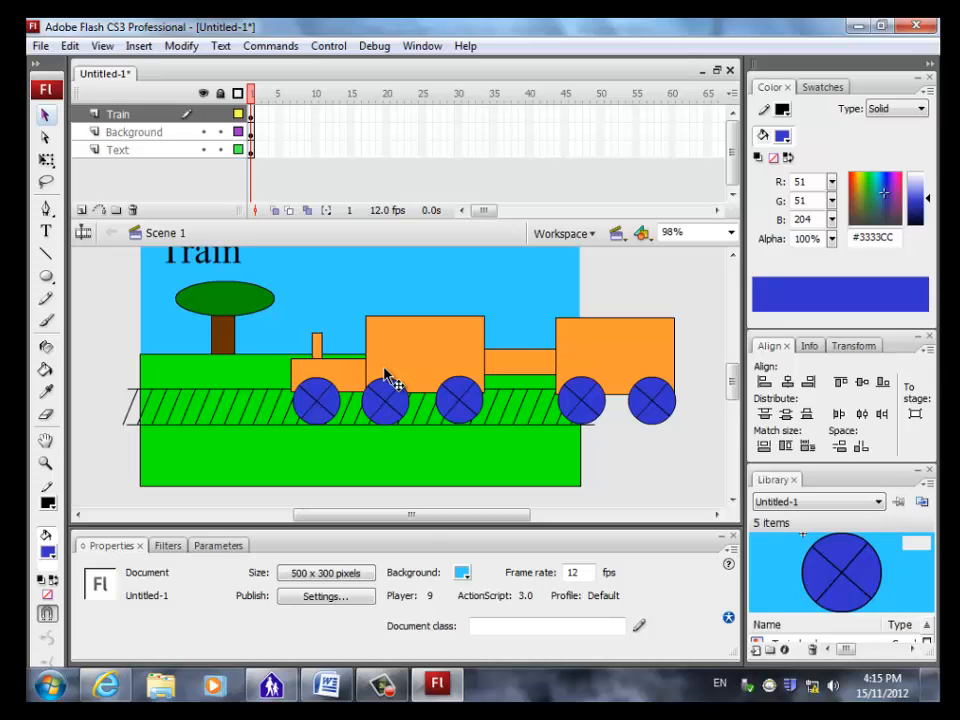
# Step: Test the movie in a slightly enlarged preview window to check how the wheels spin, and close it
pyautogui.hotkey('ctrl', 'Return')
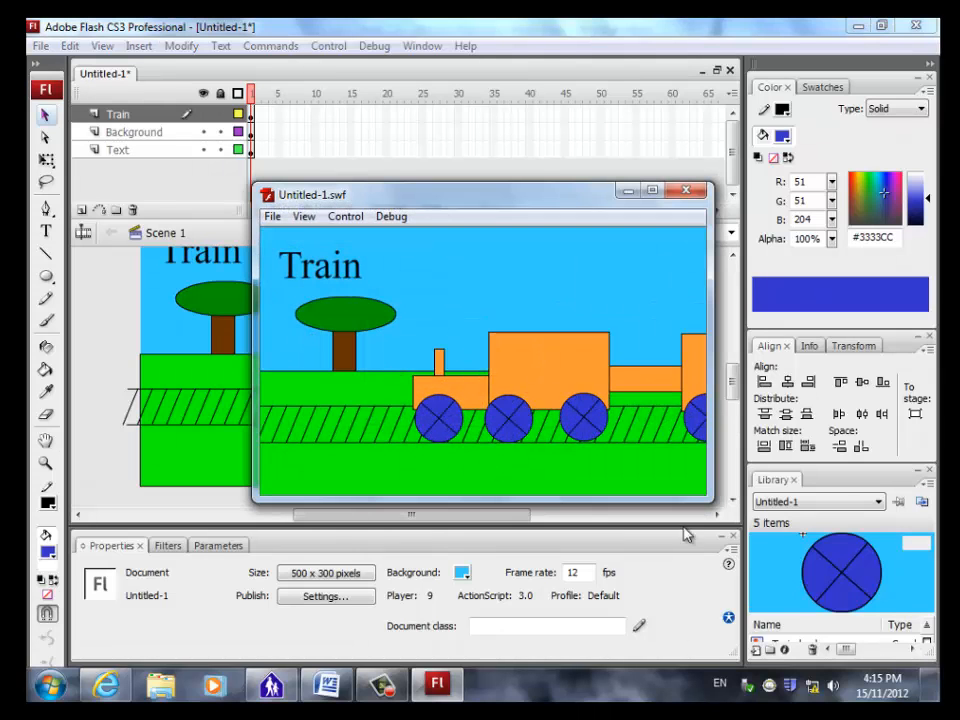
pyautogui.moveTo(712, 499); pyautogui.dragTo(740, 516)
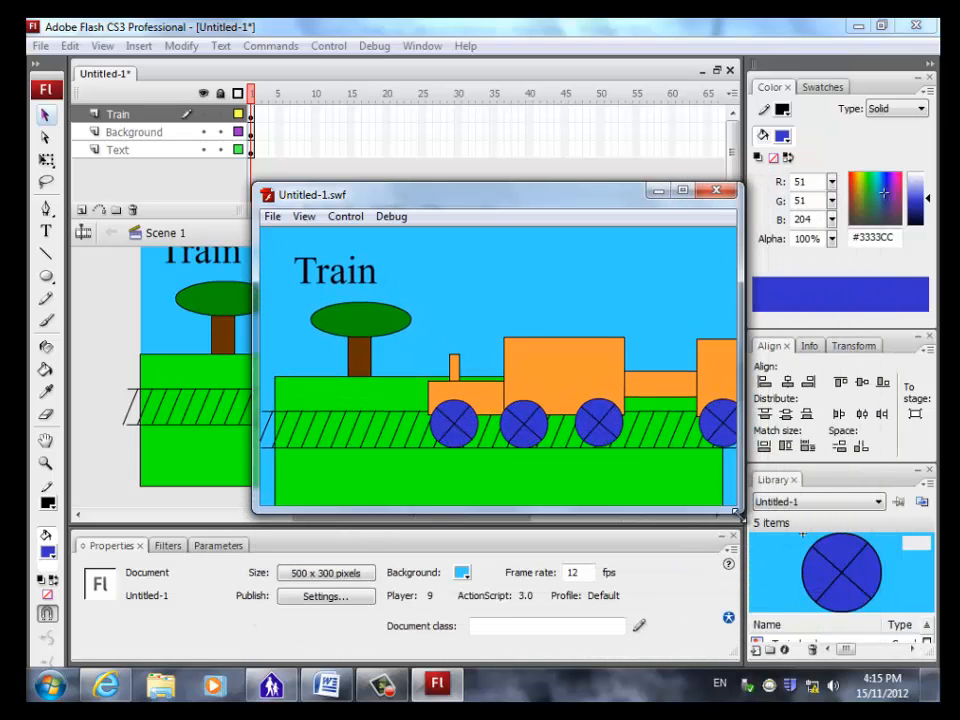
pyautogui.click(713, 190)
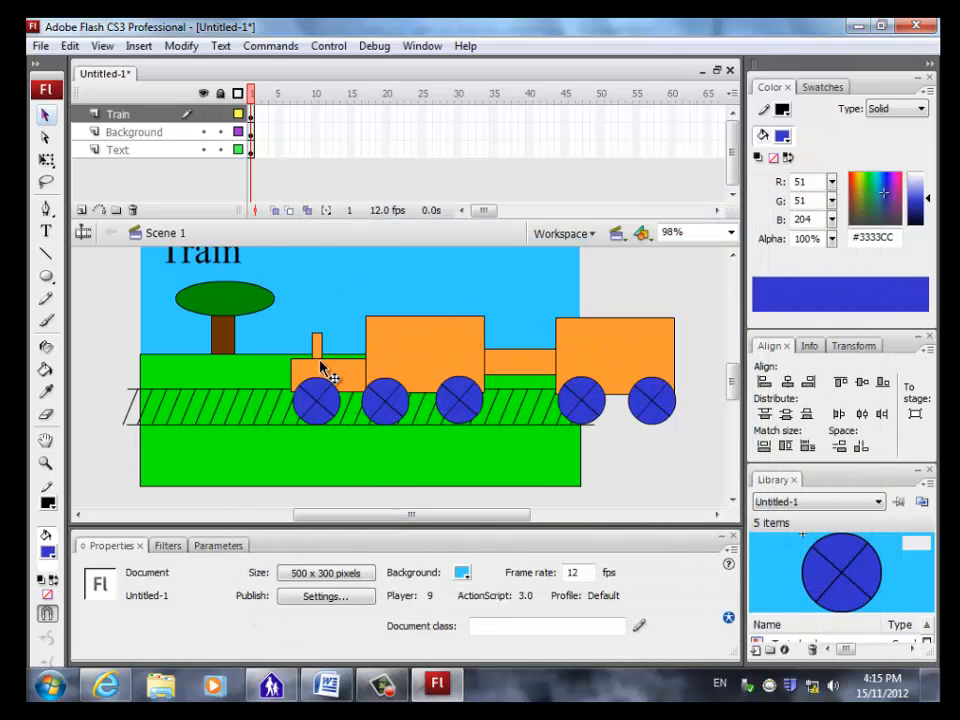
# Step: Use Free Transform to rotate the second and third wheels so their spokes sit at different angles
pyautogui.click(332, 412)
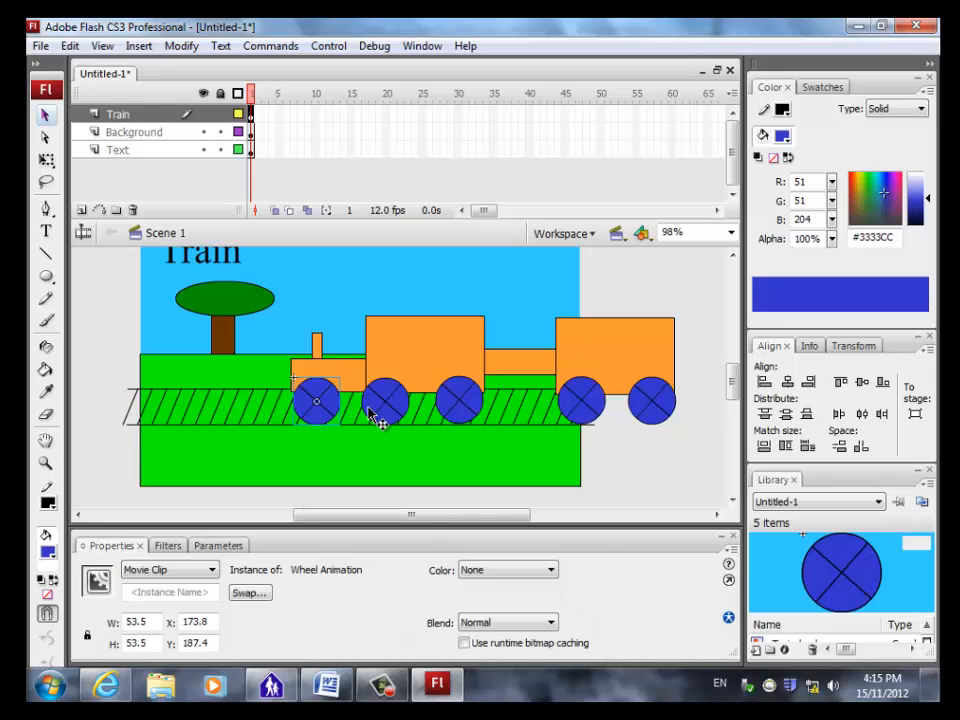
pyautogui.click(384, 411)
pyautogui.click(182, 46)
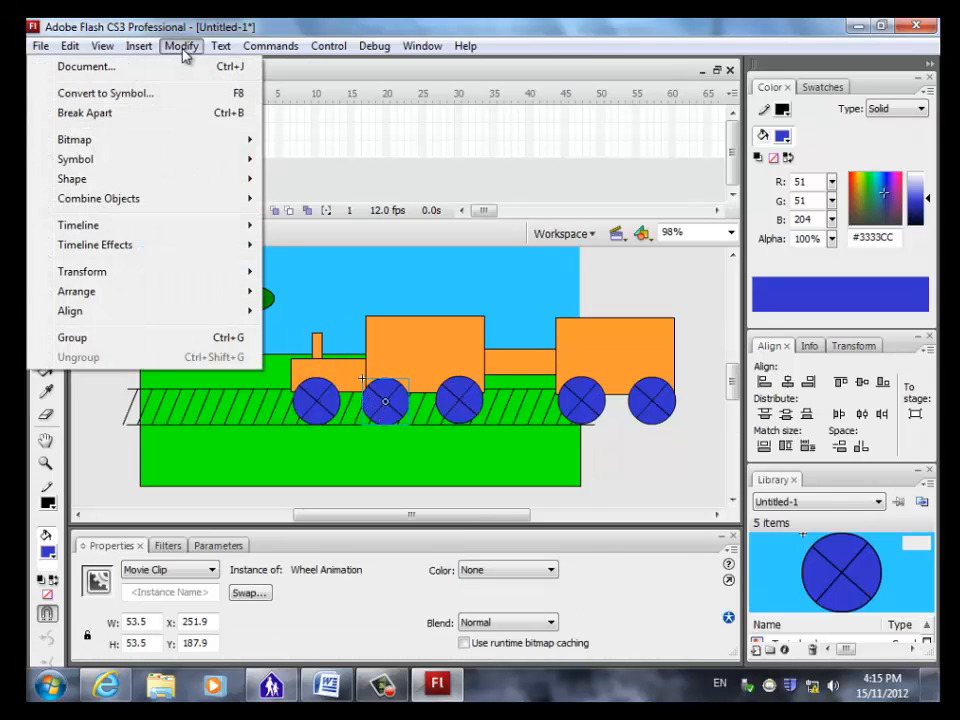
pyautogui.moveTo(176, 272)
pyautogui.click(321, 272)
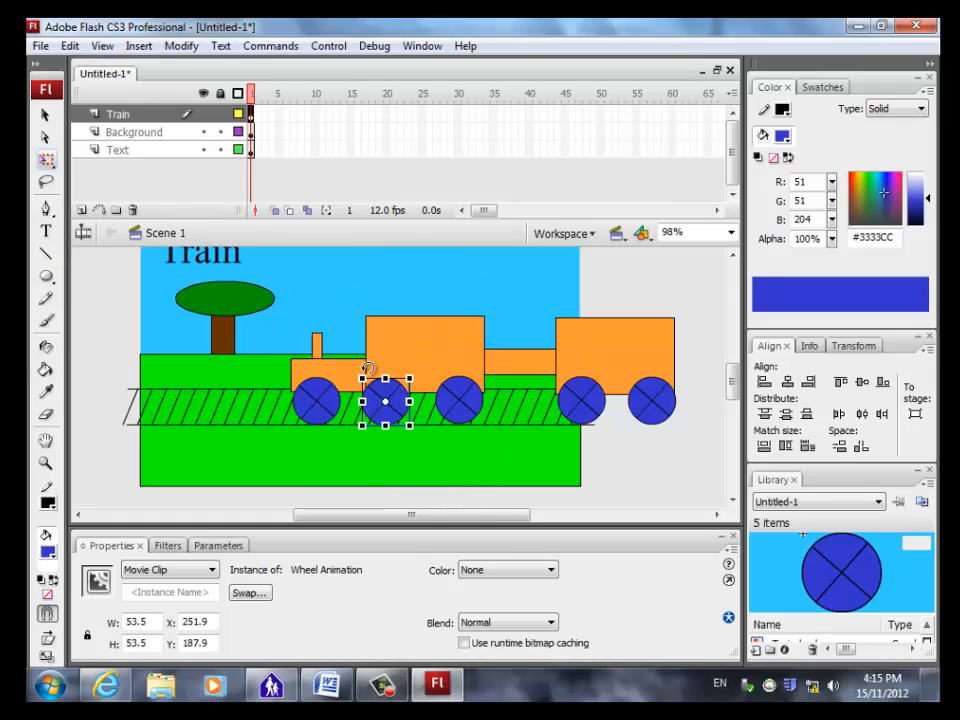
pyautogui.moveTo(368, 369); pyautogui.dragTo(430, 385)
pyautogui.click(456, 398)
# Step: Rotate the fourth and fifth wheels to different spoke angles and test the movie to check the varied spinning
pyautogui.click(574, 407)
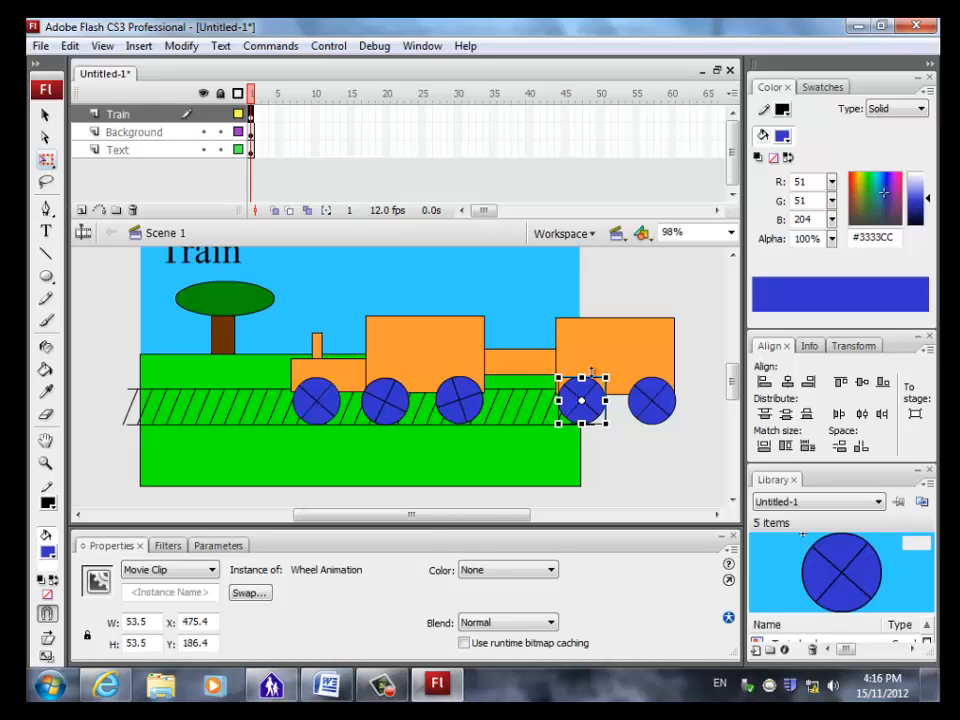
pyautogui.moveTo(615, 364); pyautogui.dragTo(621, 375)
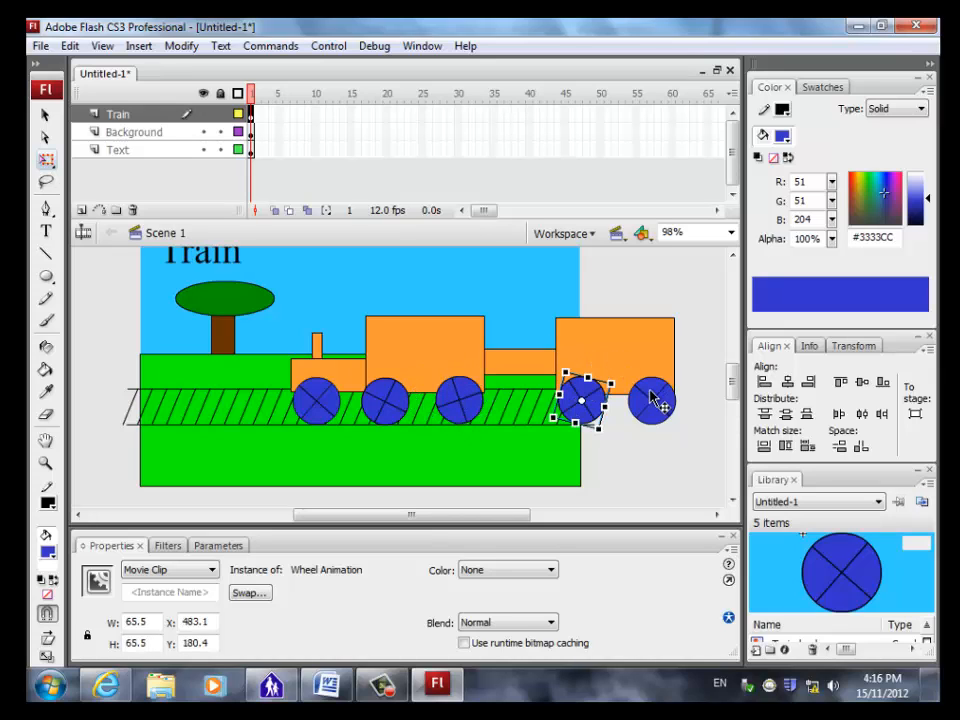
pyautogui.click(654, 398)
pyautogui.moveTo(690, 367); pyautogui.dragTo(696, 398)
pyautogui.click(630, 455)
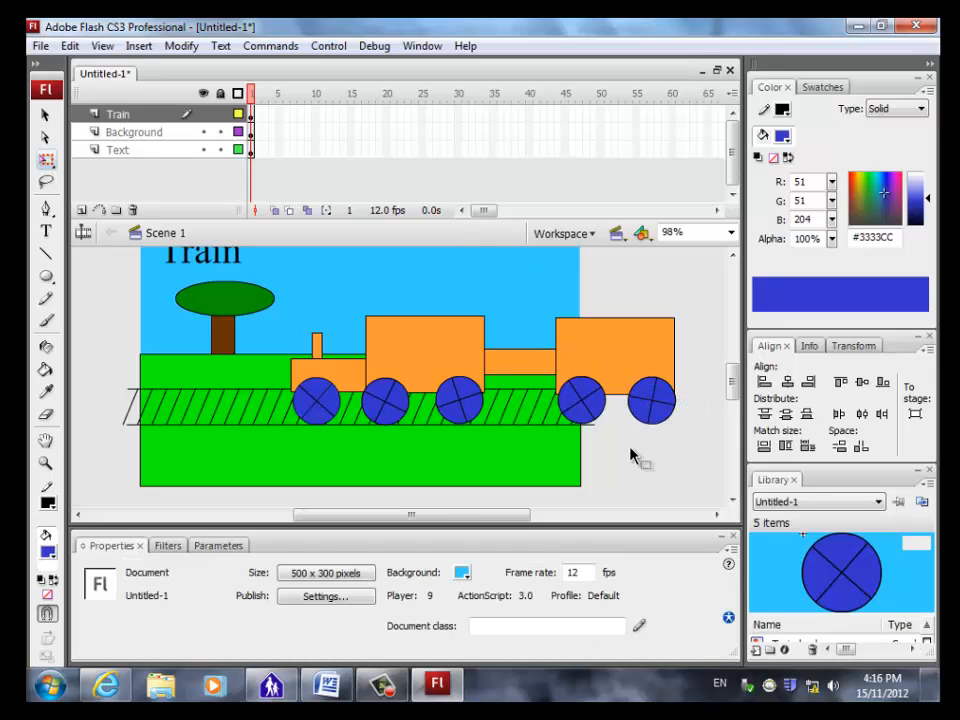
pyautogui.hotkey('ctrl', 'Return')
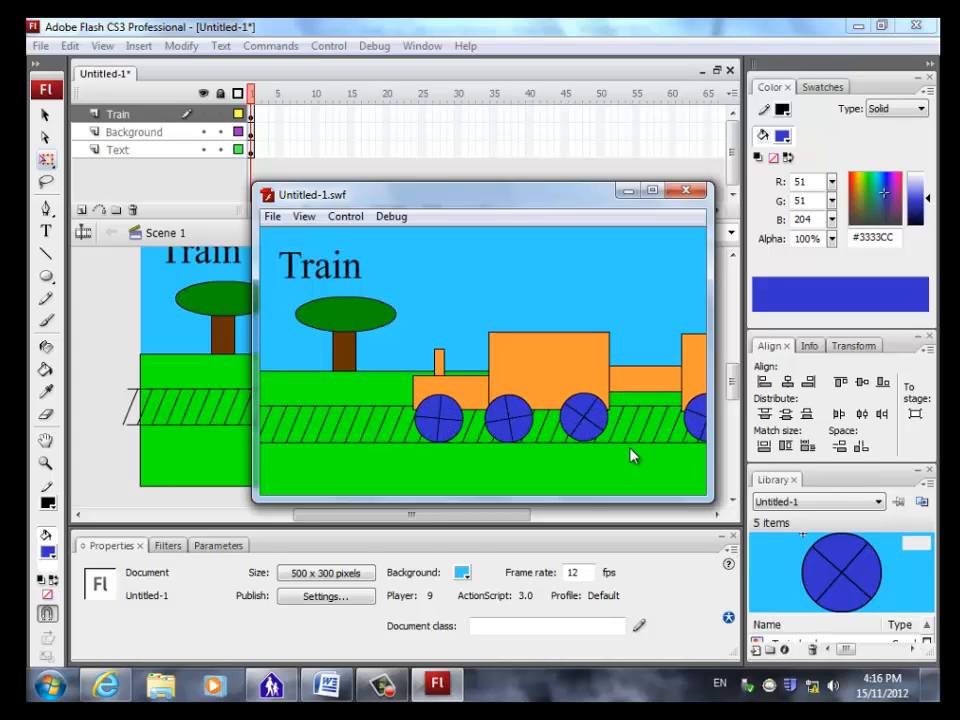
pyautogui.click(692, 191)
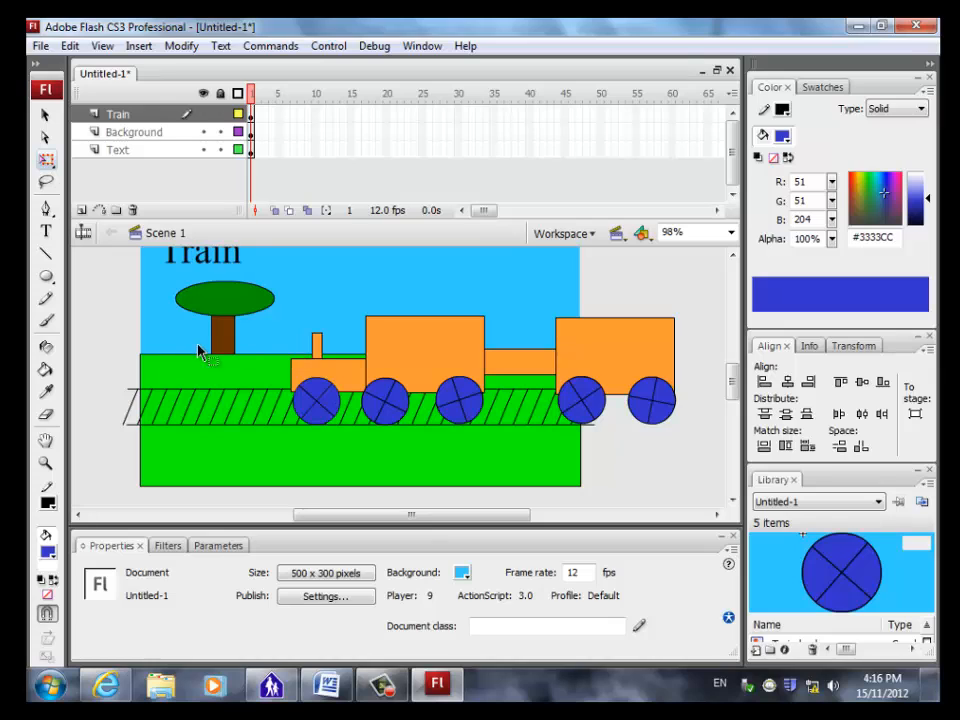
# Step: Convert the train body together with all five wheels into a graphic symbol named "Train Whole"
pyautogui.click(331, 381)
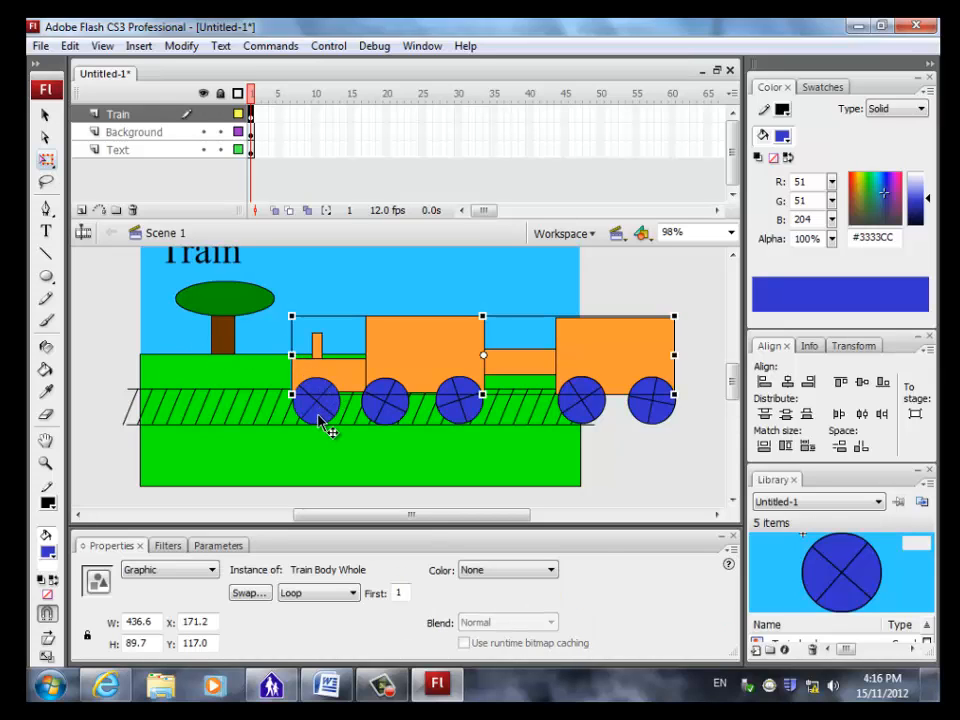
pyautogui.keyDown('shift'); pyautogui.click(321, 418); pyautogui.keyUp('shift')
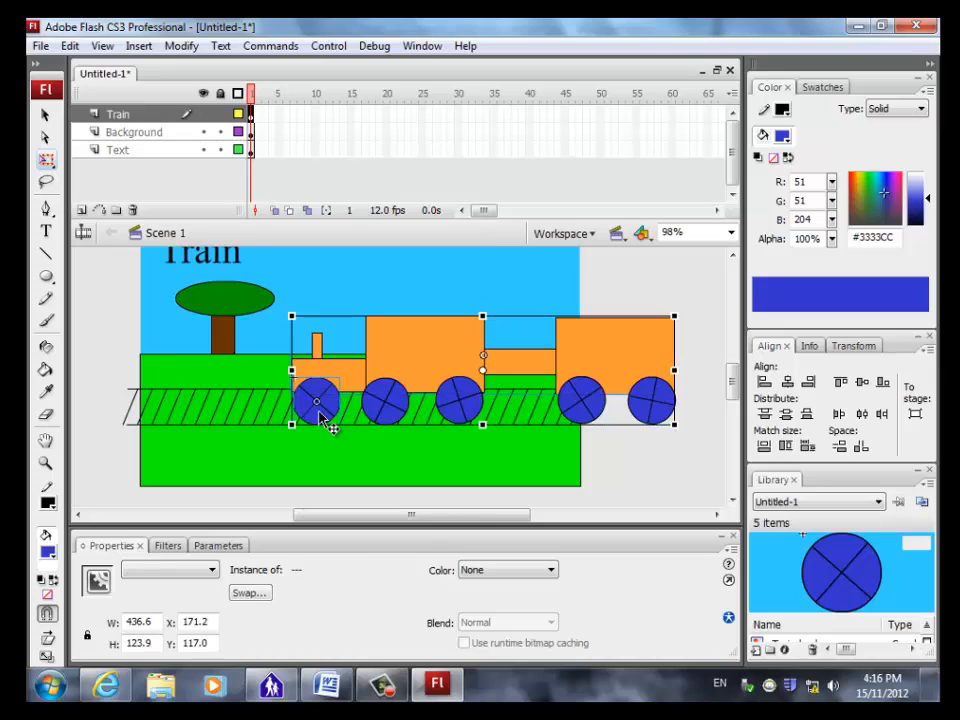
pyautogui.keyDown('shift'); pyautogui.click(404, 420); pyautogui.keyUp('shift')
pyautogui.keyDown('shift'); pyautogui.click(456, 420); pyautogui.keyUp('shift')
pyautogui.keyDown('shift'); pyautogui.click(579, 420); pyautogui.keyUp('shift')
pyautogui.keyDown('shift'); pyautogui.click(648, 420); pyautogui.keyUp('shift')
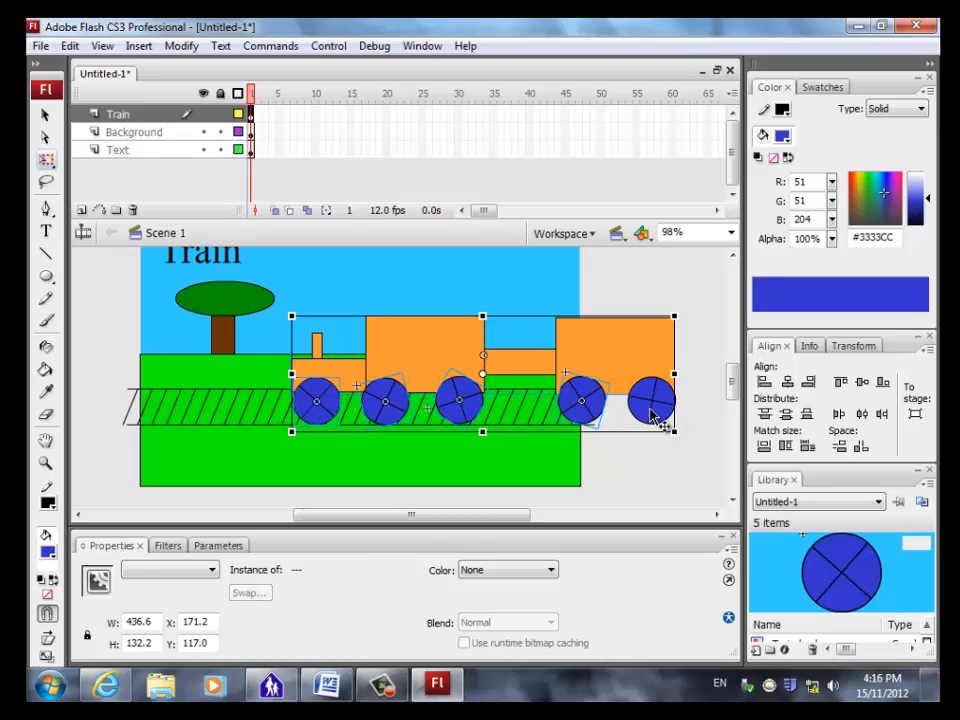
pyautogui.keyDown('shift'); pyautogui.click(652, 412); pyautogui.keyUp('shift')
pyautogui.click(180, 47)
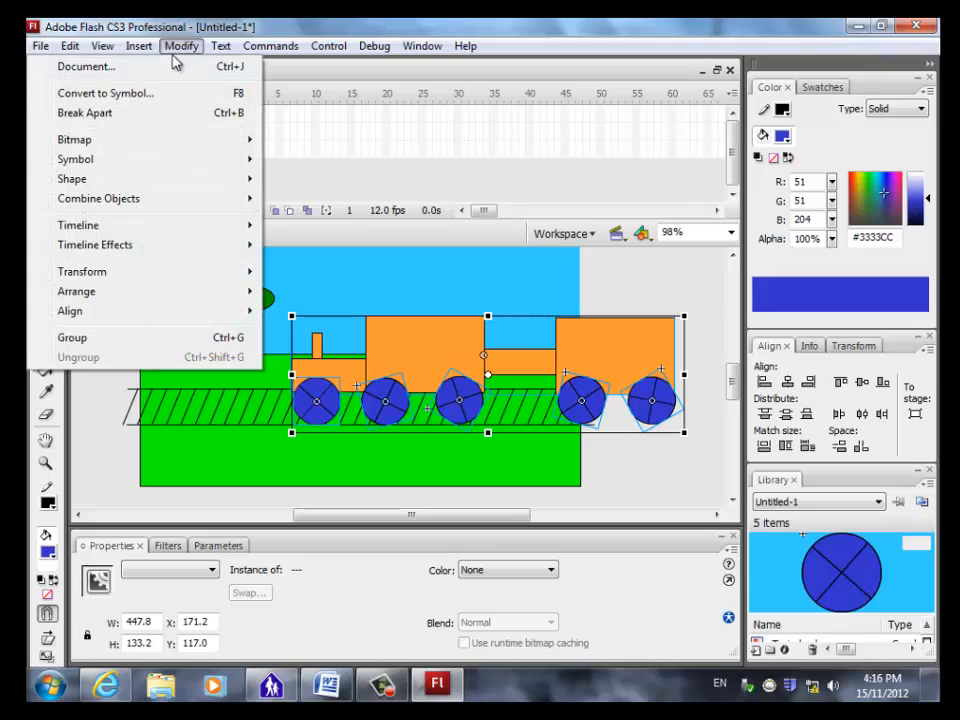
pyautogui.click(158, 95)
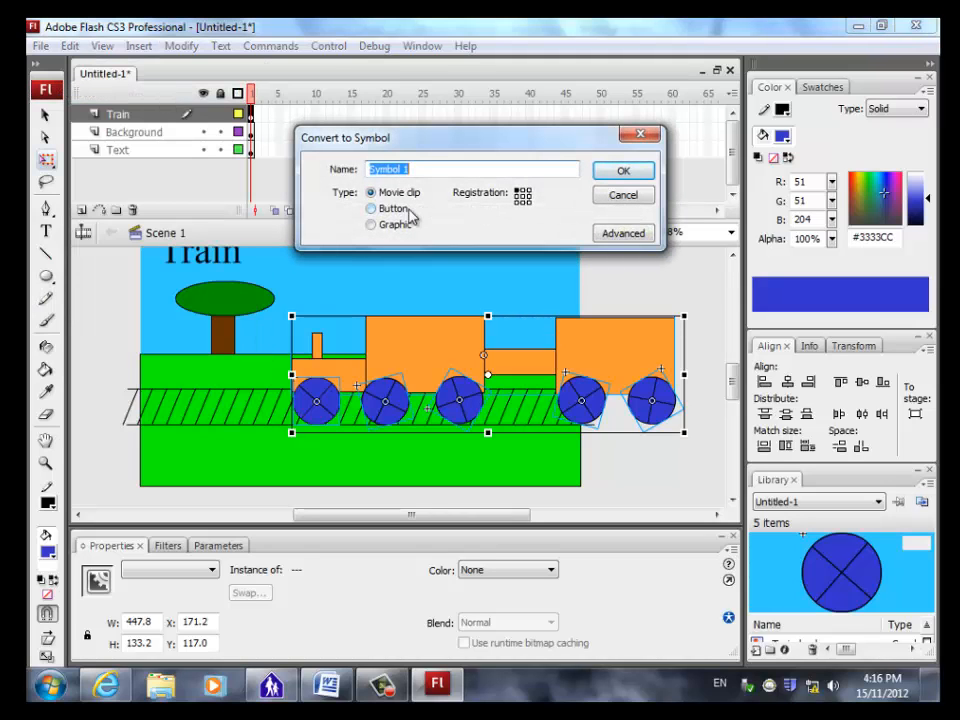
pyautogui.write('Train Whole')
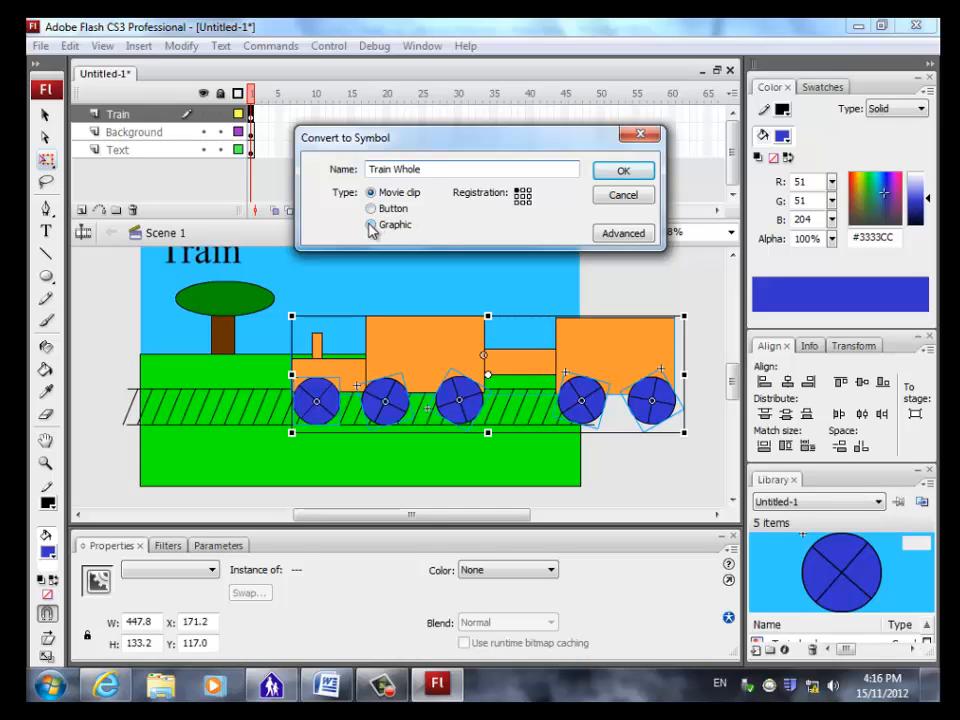
pyautogui.click(371, 226)
pyautogui.click(625, 172)
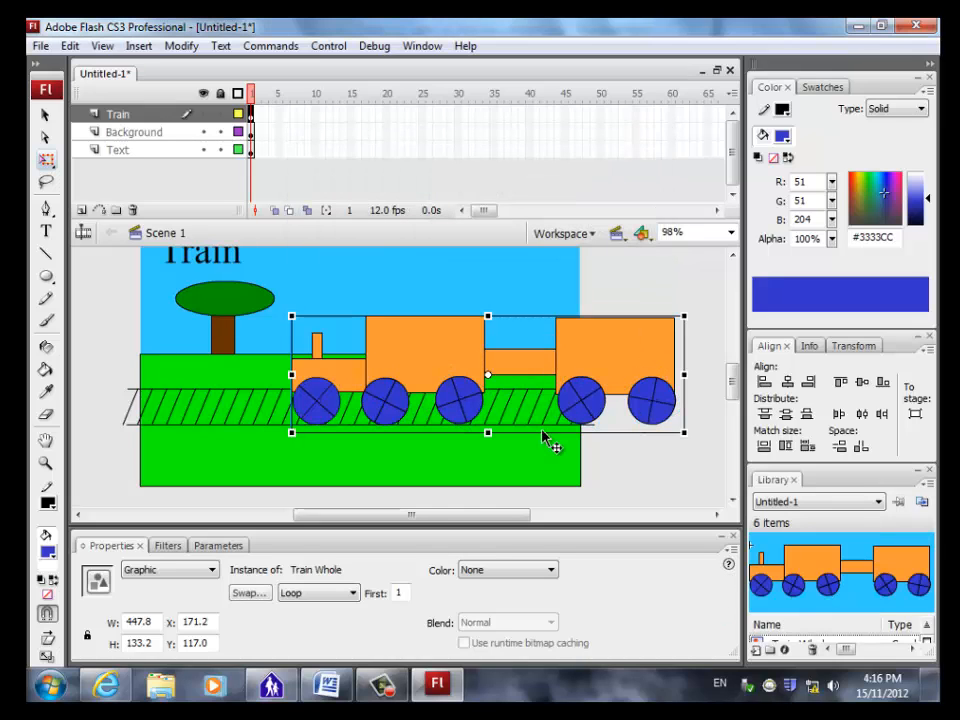
pyautogui.click(620, 470)
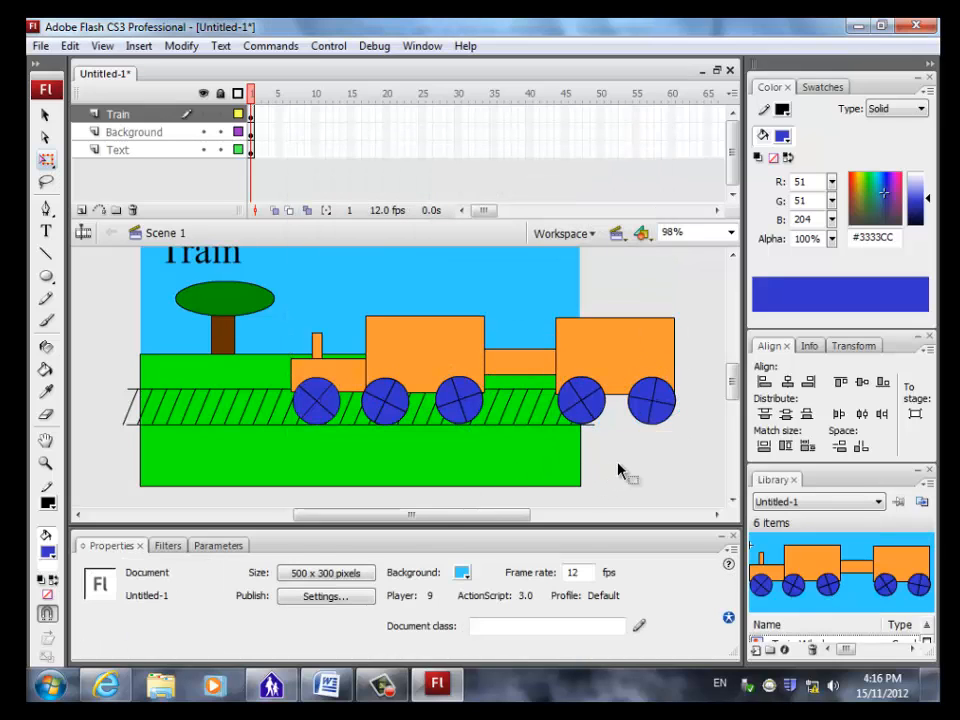
# Step: Move the whole train off the stage's right edge so its front just overlaps the track end, at about X 490.6, Y 117
pyautogui.click(45, 463)
pyautogui.keyDown('alt'); pyautogui.click(372, 401); pyautogui.keyUp('alt')
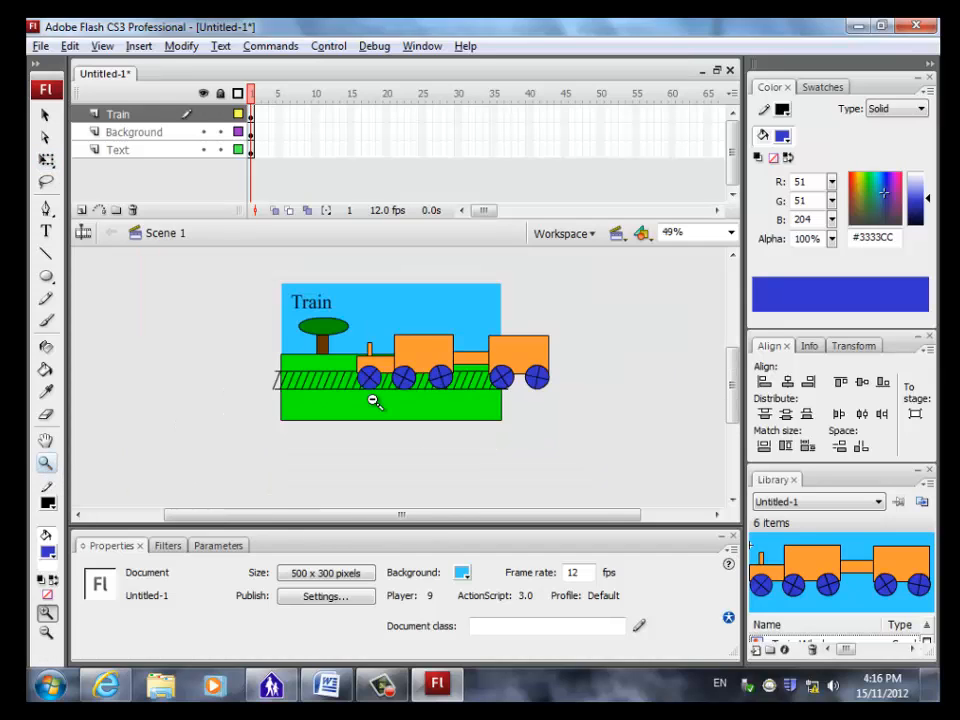
pyautogui.click(45, 114)
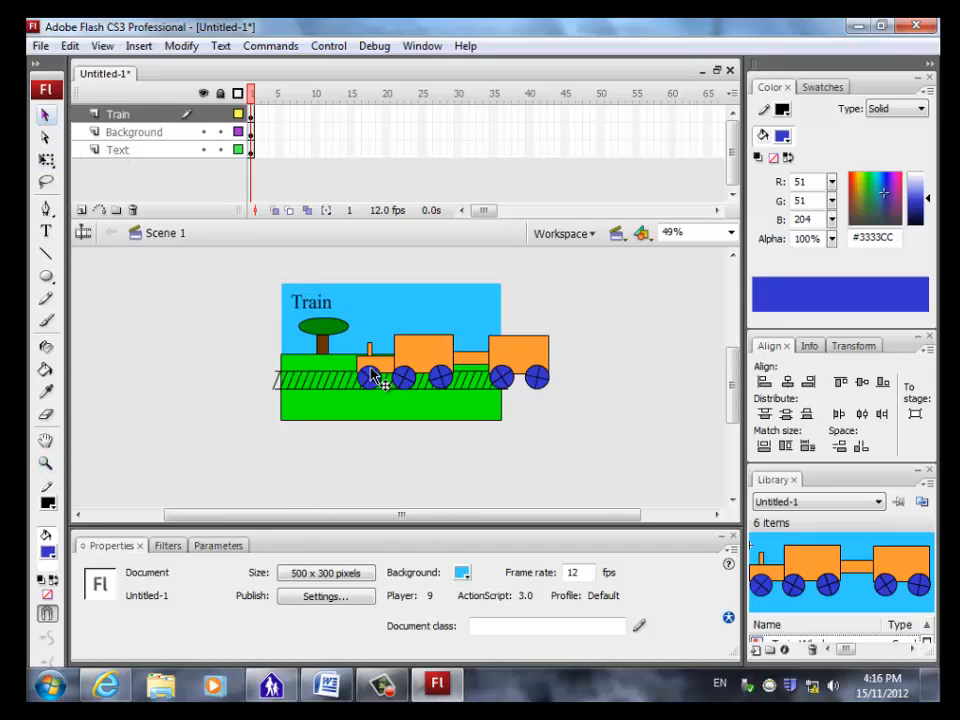
pyautogui.moveTo(369, 377); pyautogui.dragTo(517, 362)
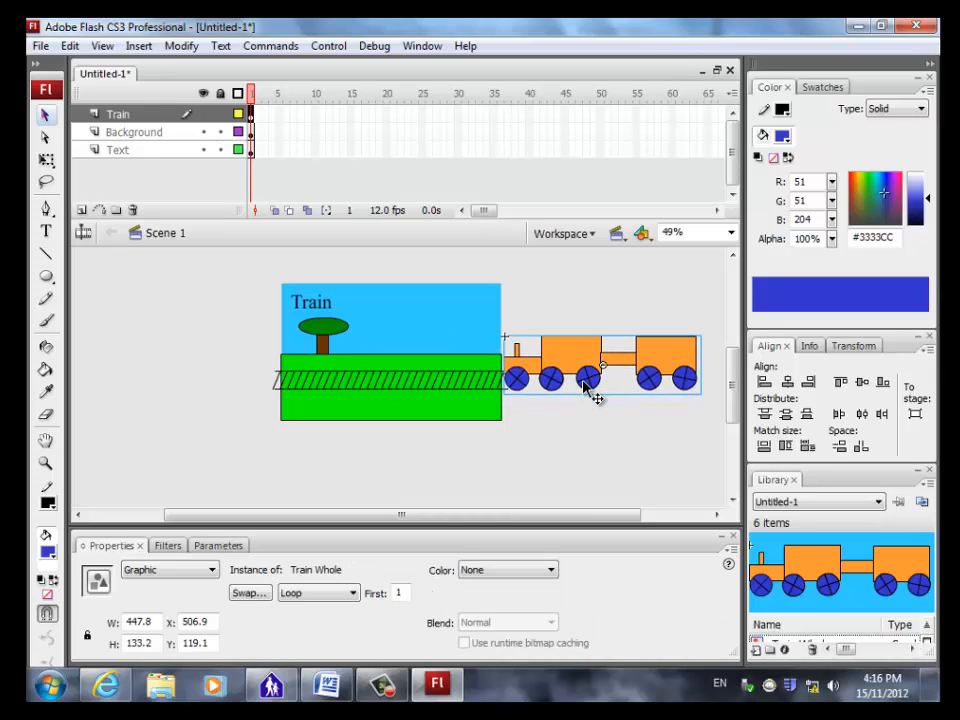
pyautogui.press('Up')
pyautogui.press('Left')
pyautogui.press('Left')
pyautogui.press('Left')
pyautogui.press('Left')
pyautogui.press('Left')
pyautogui.press('Left')
pyautogui.press('Left')
pyautogui.press('Left')
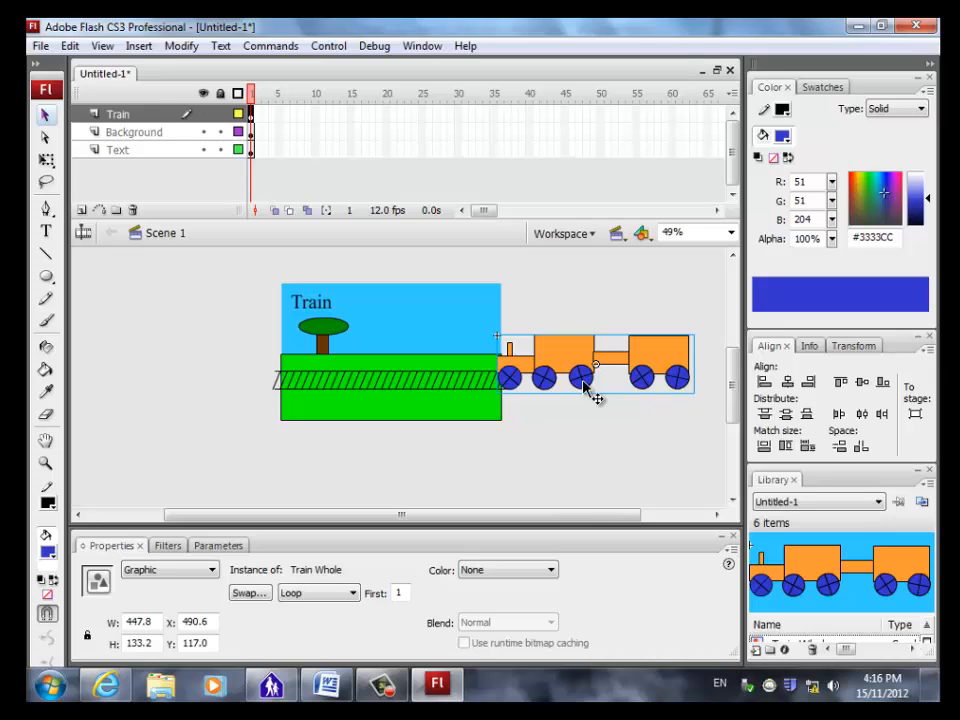
pyautogui.click(628, 460)
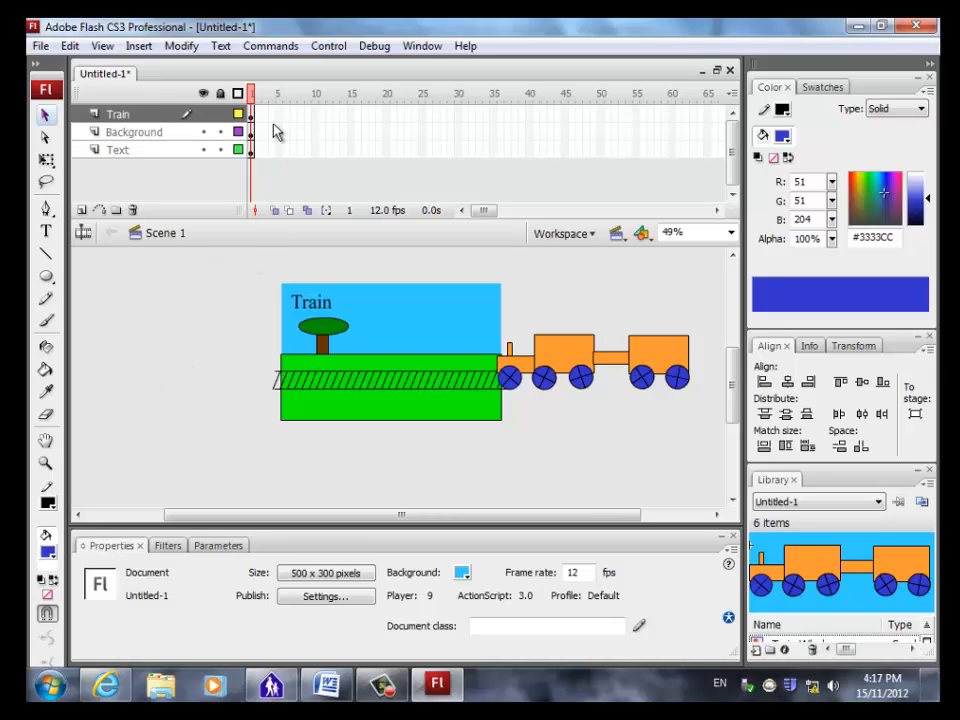
# Step: Insert keyframes at frame 60 on the Train, Background and Text layers
pyautogui.click(672, 114)
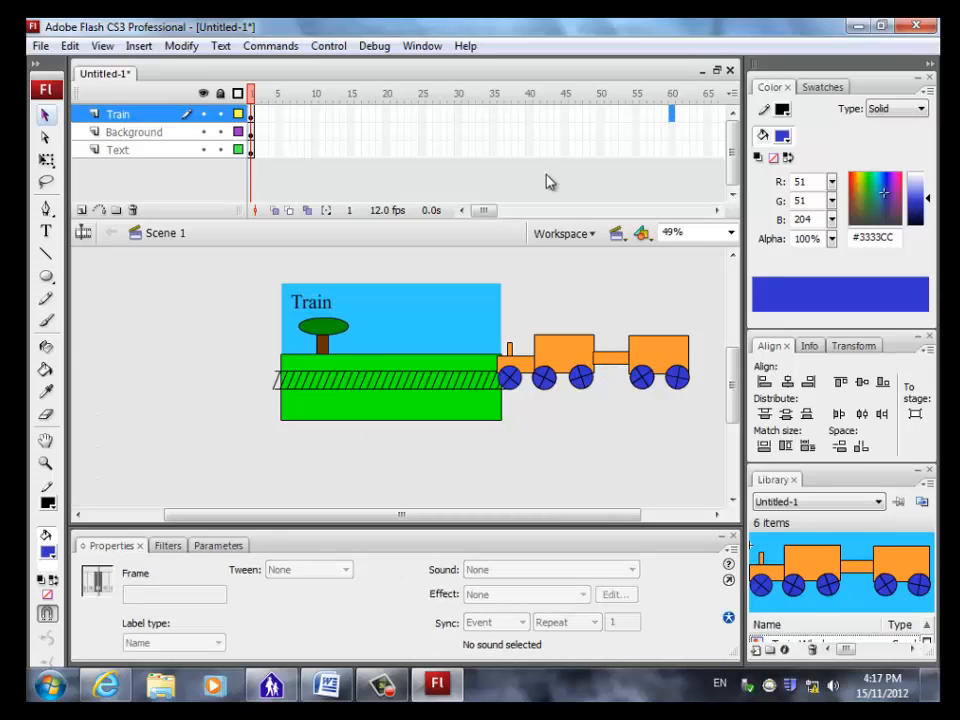
pyautogui.rightClick(672, 114)
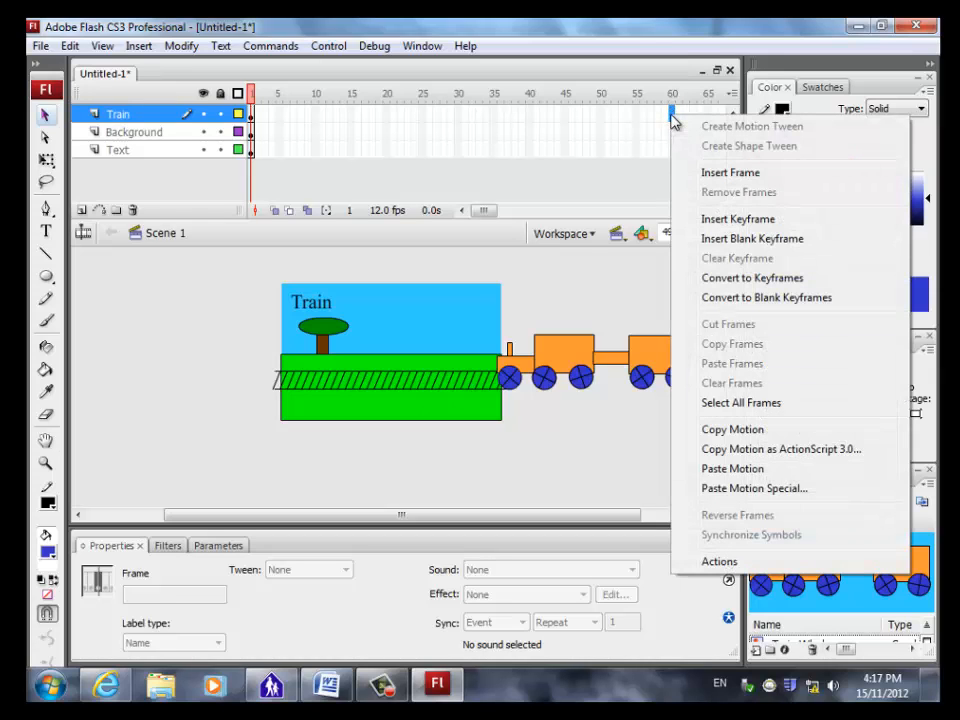
pyautogui.click(718, 219)
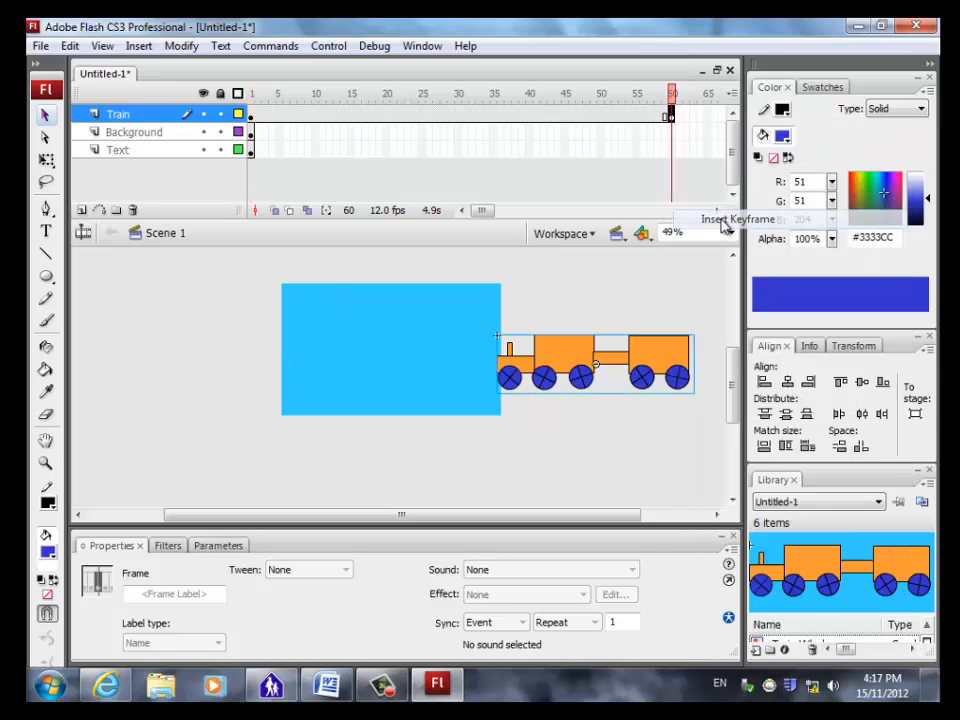
pyautogui.rightClick(673, 117)
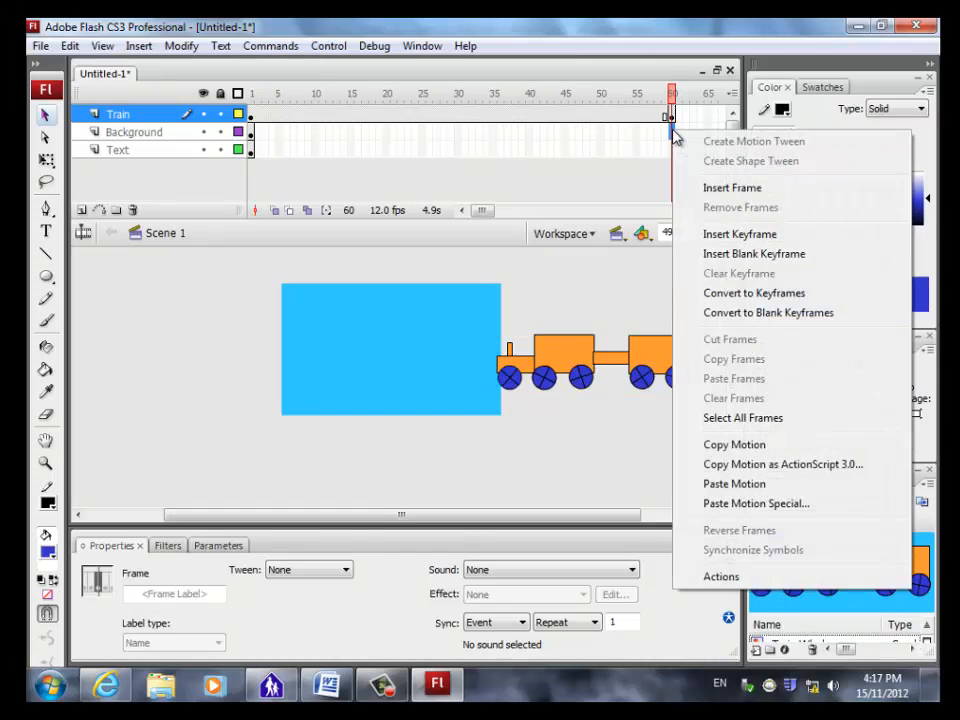
pyautogui.click(762, 234)
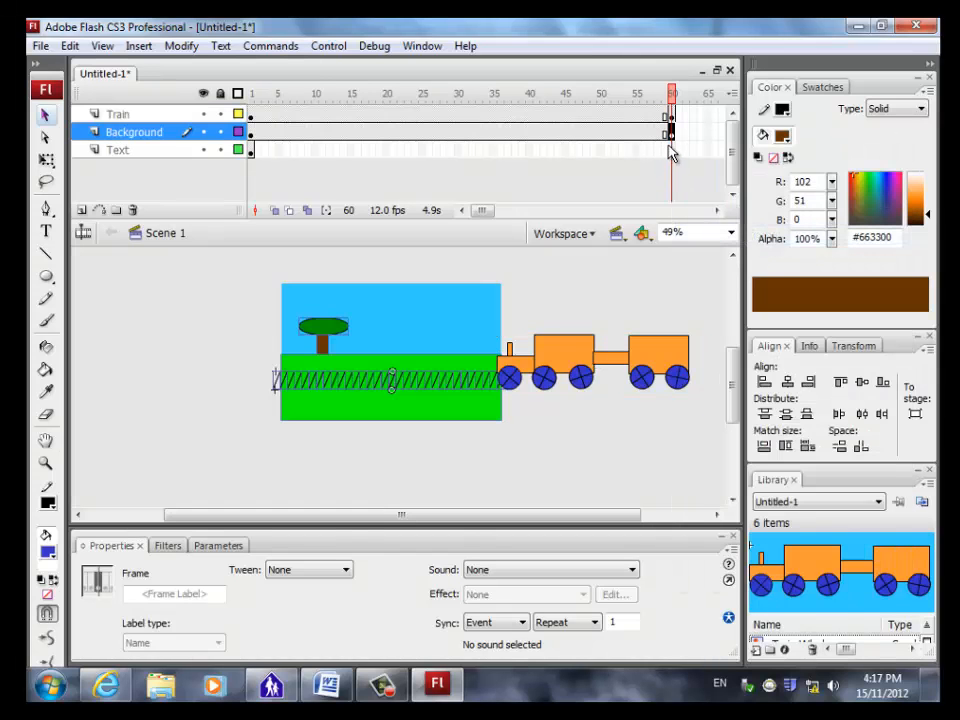
pyautogui.rightClick(677, 150)
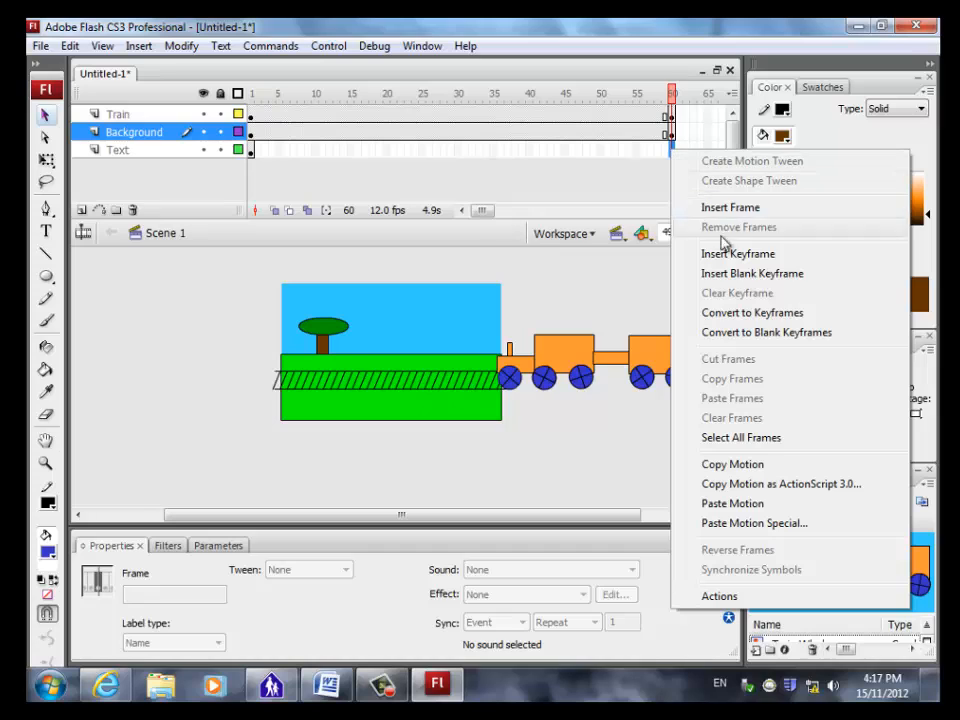
pyautogui.click(730, 254)
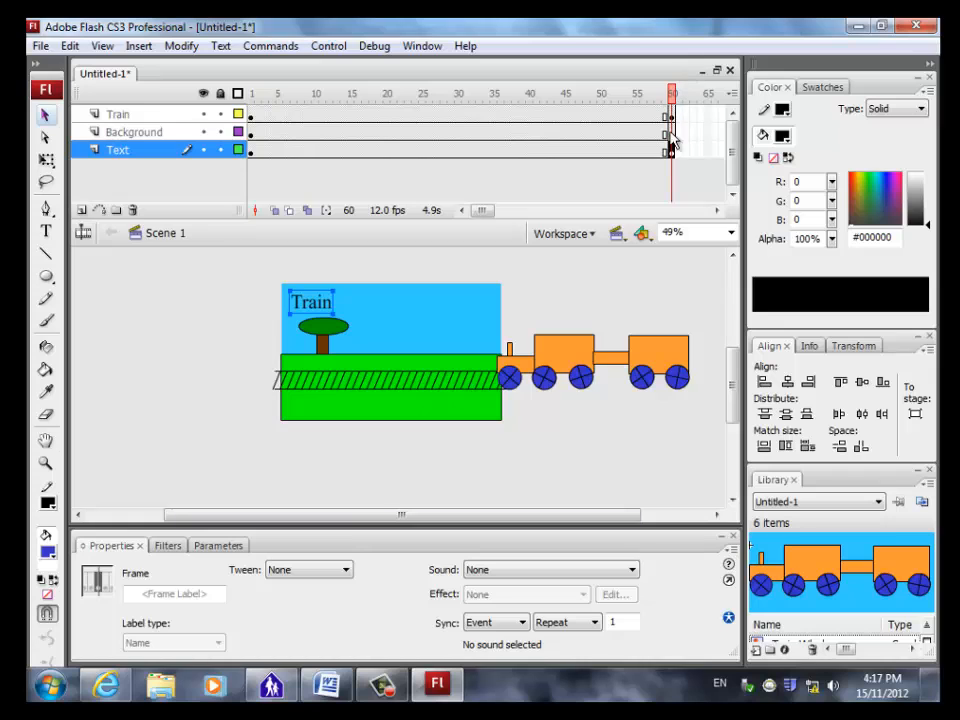
# Step: At frame 60 move the train past the stage's left edge to about X -393, and create a motion tween on the Train layer
pyautogui.moveTo(557, 354); pyautogui.dragTo(173, 352)
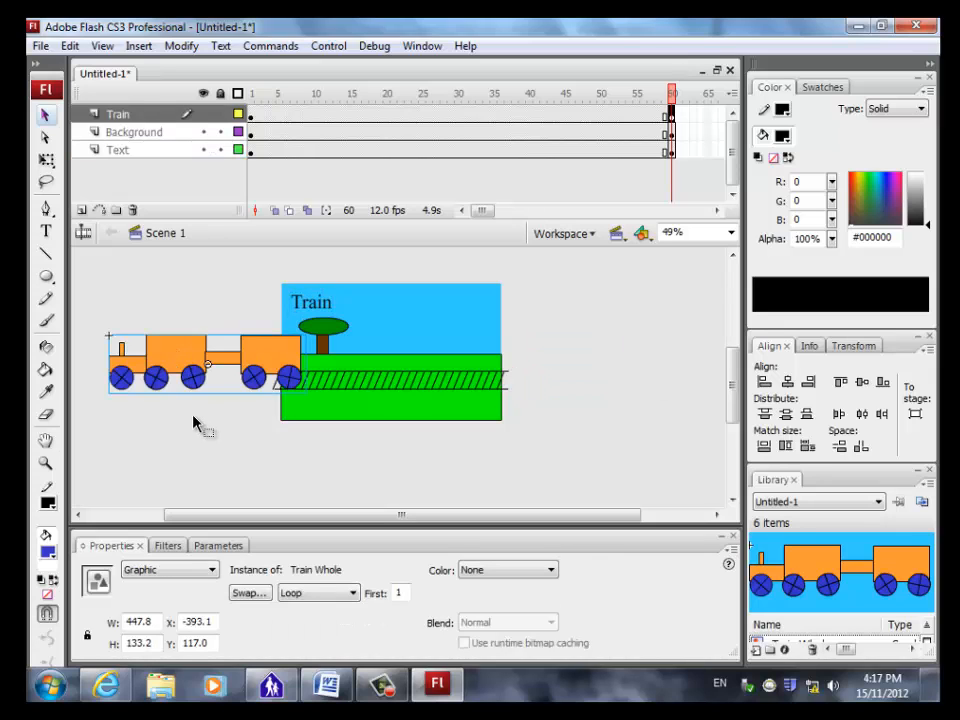
pyautogui.click(399, 118)
pyautogui.rightClick(399, 116)
pyautogui.click(450, 125)
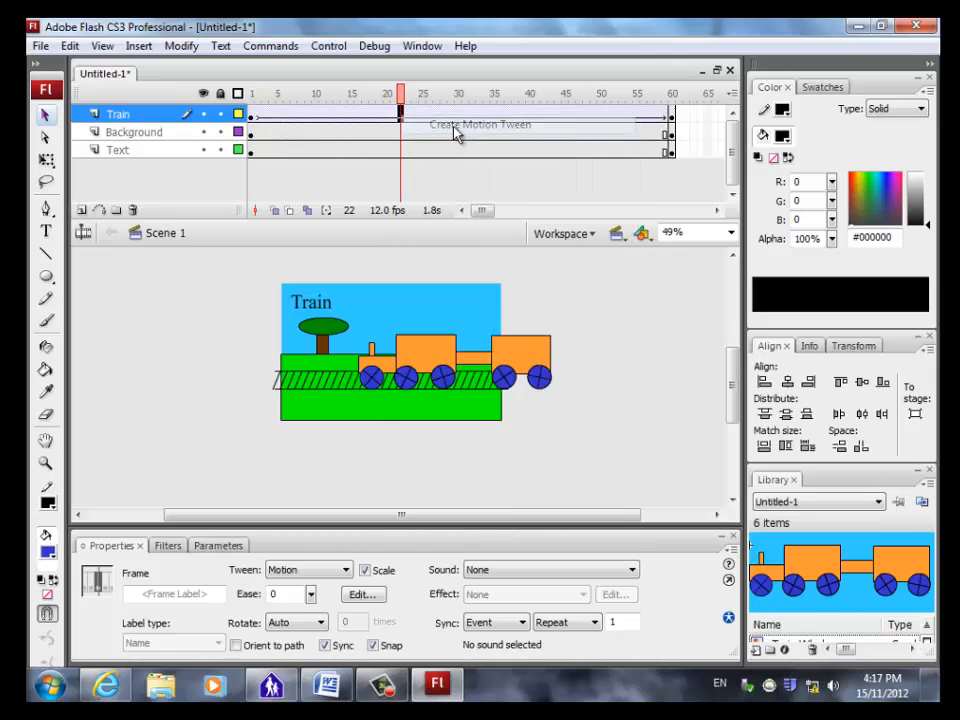
pyautogui.click(606, 452)
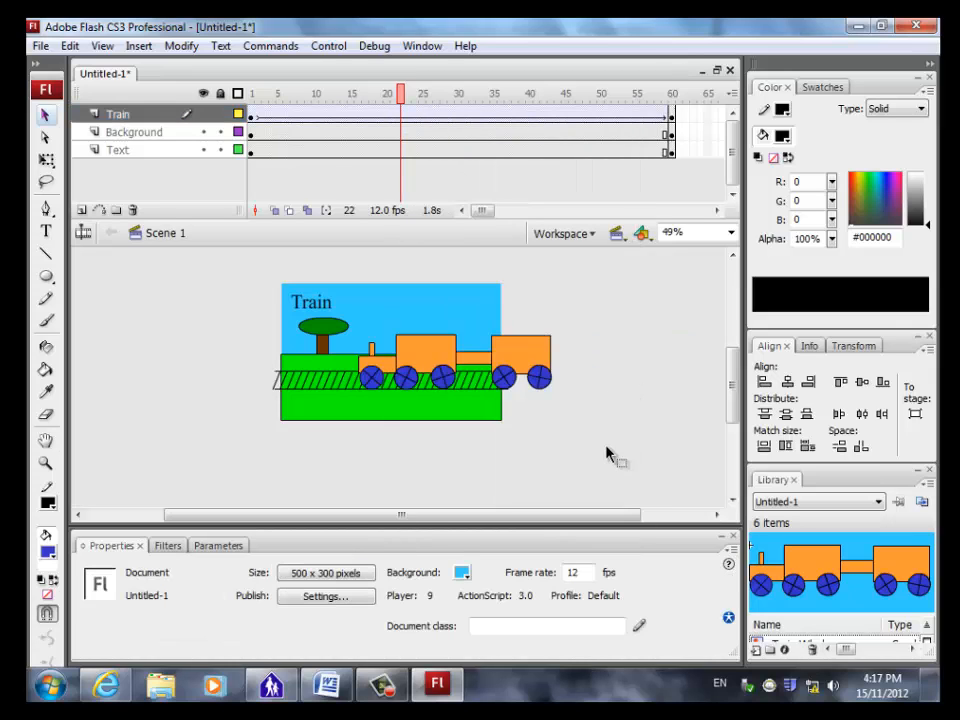
# Step: Return the playhead to frame 1, test the movie to check the train's travel across the stage, and close the preview
pyautogui.moveTo(400, 100)
pyautogui.mouseDown()
pyautogui.moveTo(267, 88)
pyautogui.moveTo(281, 98)
pyautogui.moveTo(679, 101)
pyautogui.moveTo(255, 106)
pyautogui.mouseUp()
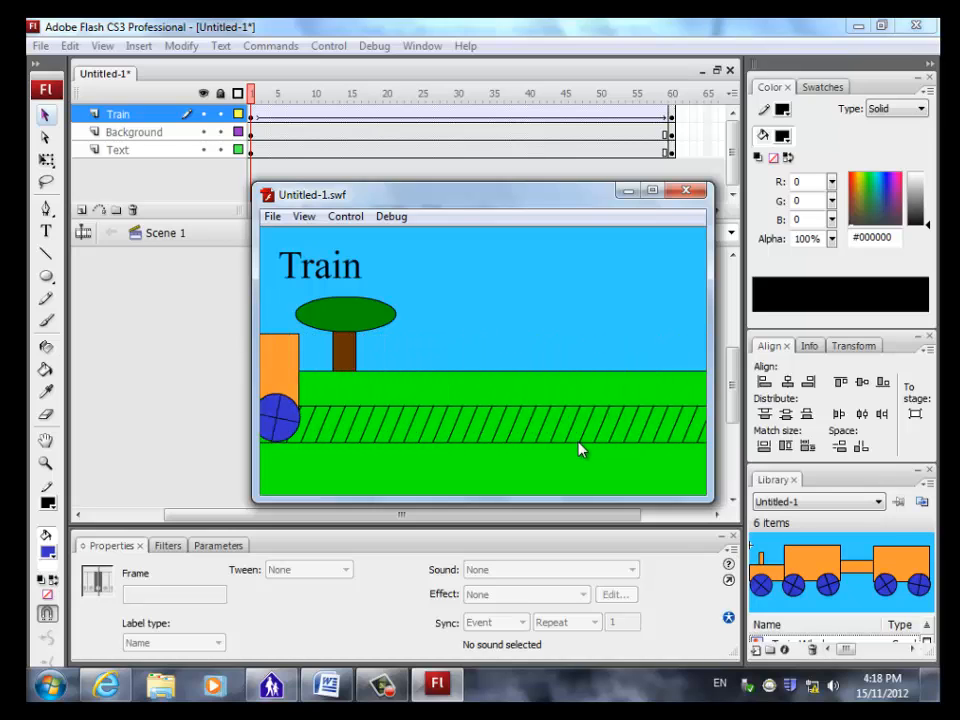
pyautogui.click(696, 194)
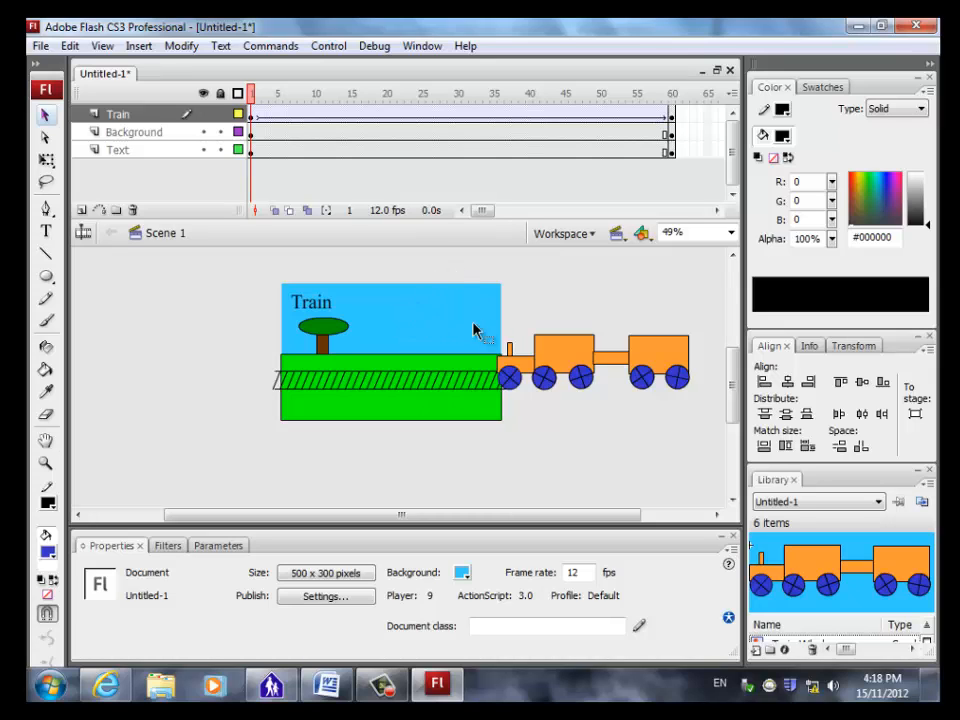
# Step: Switch to the browser and save the VineyarDesigns logo from the tutorial page to the Desktop as logo.gif
pyautogui.moveTo(326, 686)
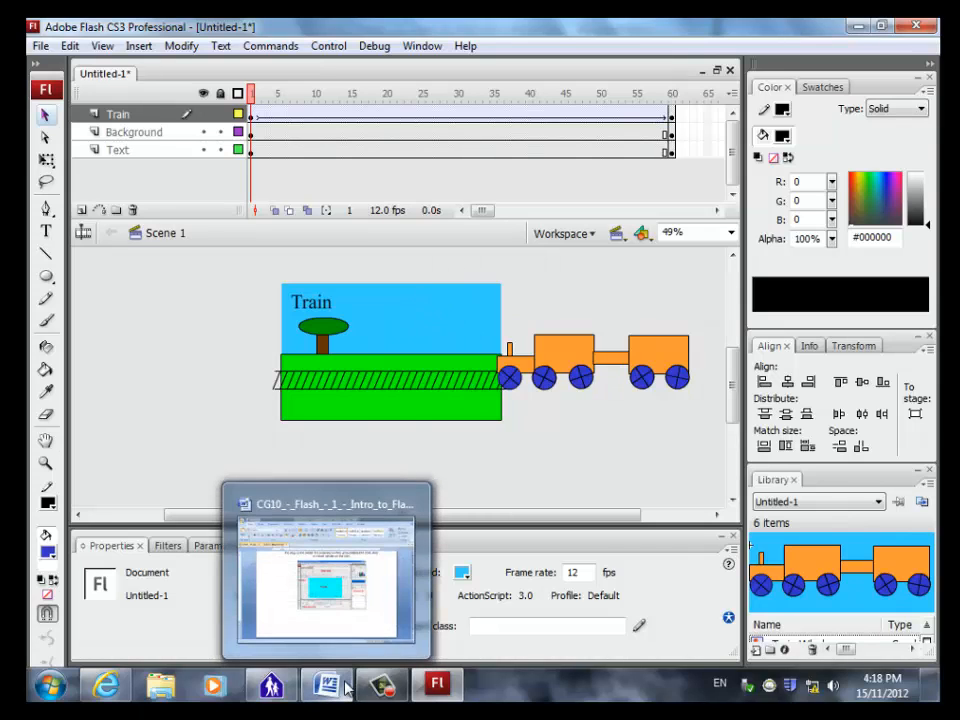
pyautogui.click(105, 686)
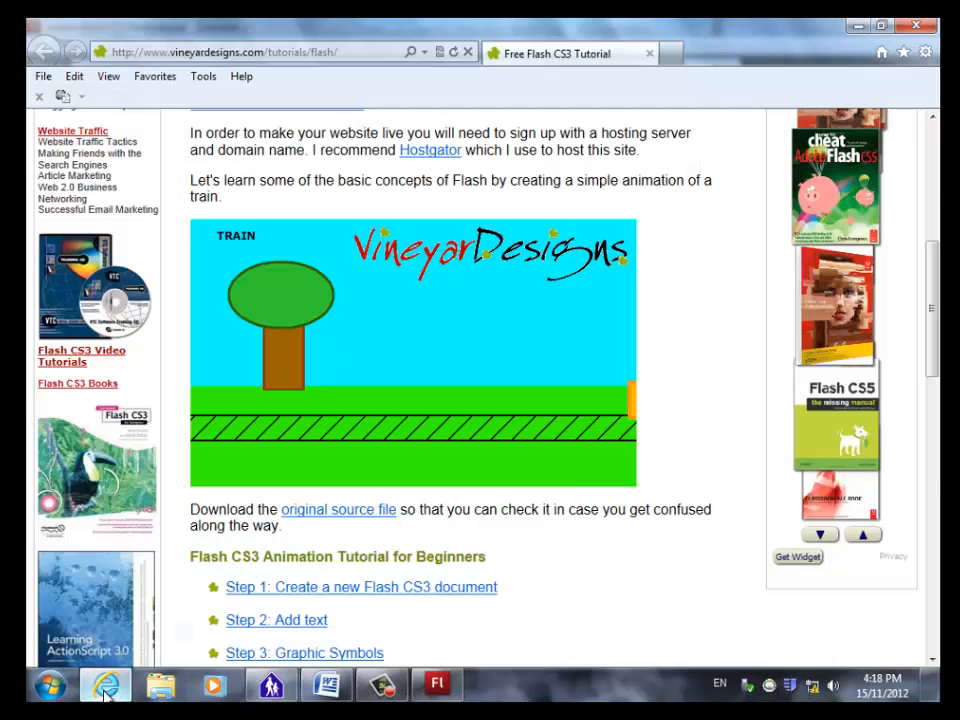
pyautogui.scroll(10, 420, 313)
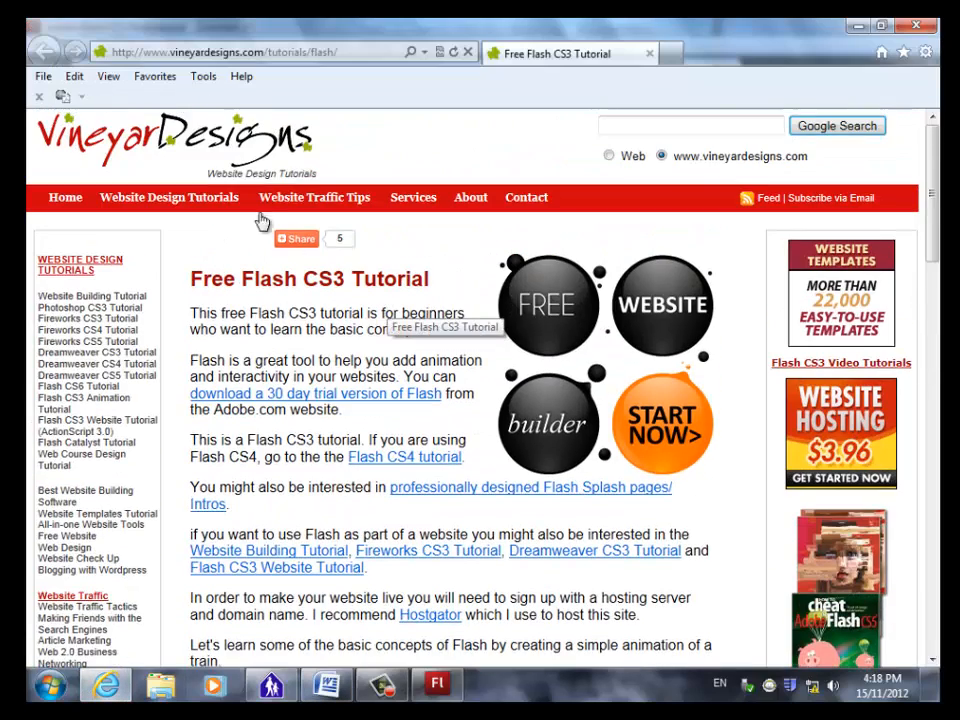
pyautogui.rightClick(177, 139)
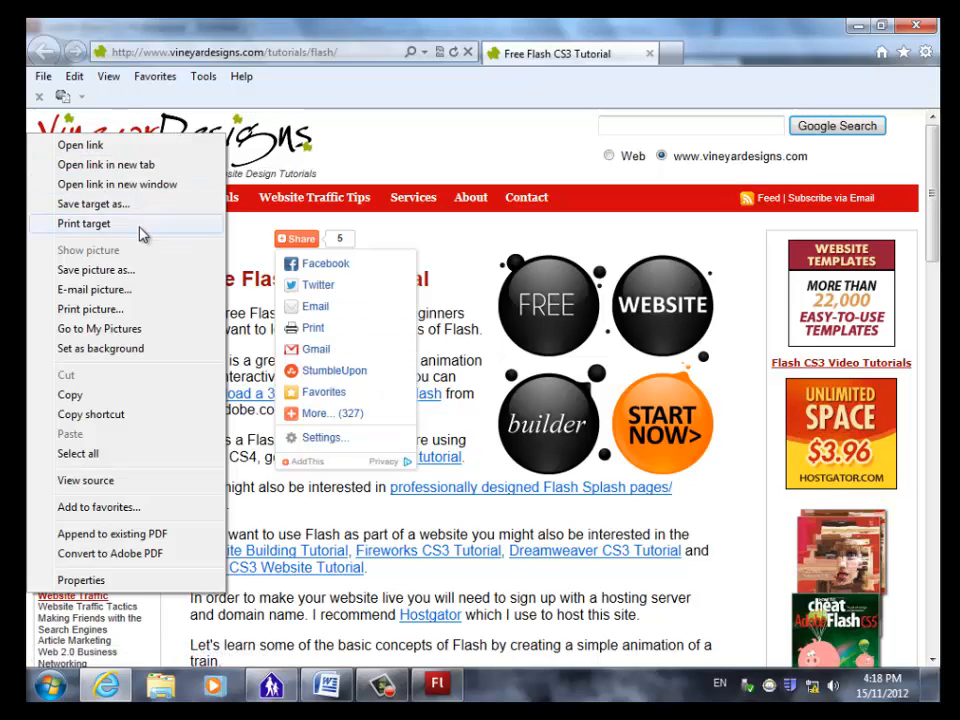
pyautogui.click(119, 271)
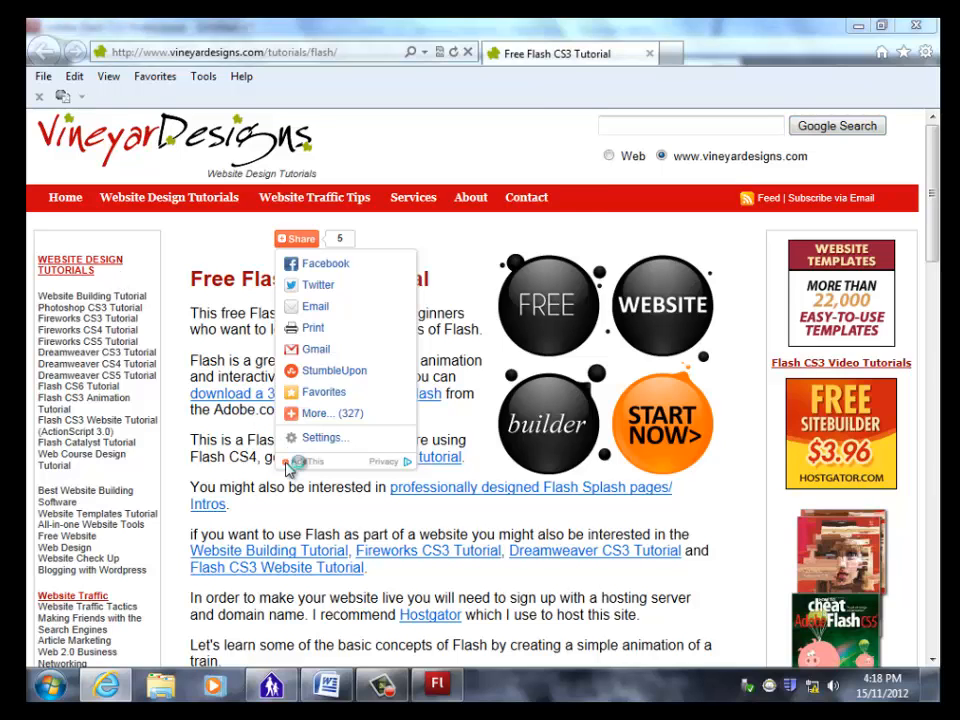
pyautogui.click(100, 141)
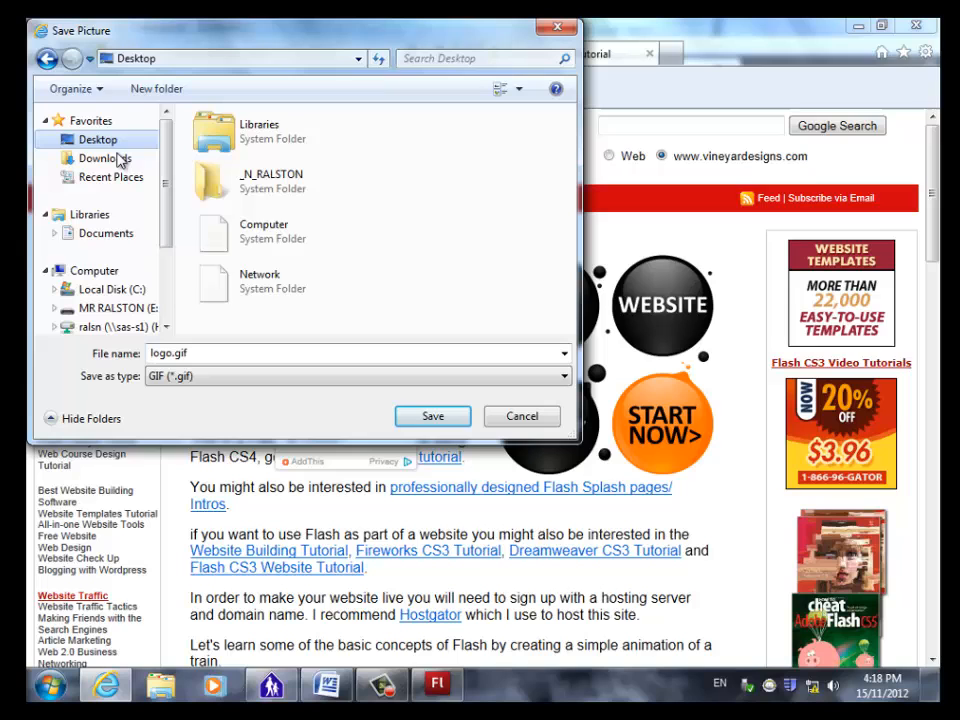
pyautogui.click(433, 418)
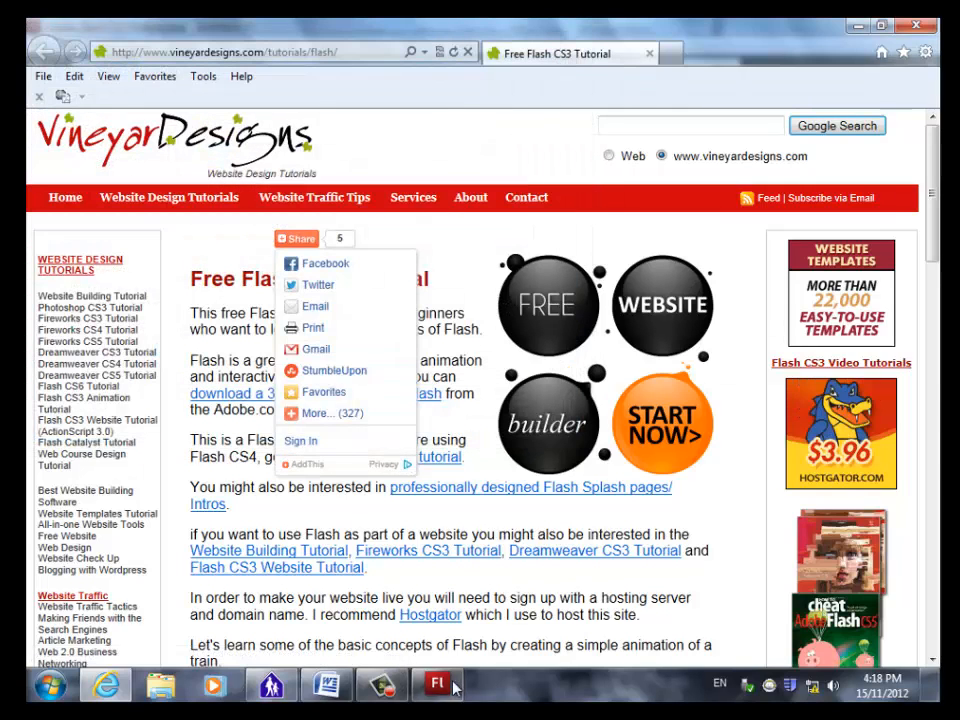
# Step: Switch back to Flash and import logo.gif from the Desktop onto the stage
pyautogui.click(439, 684)
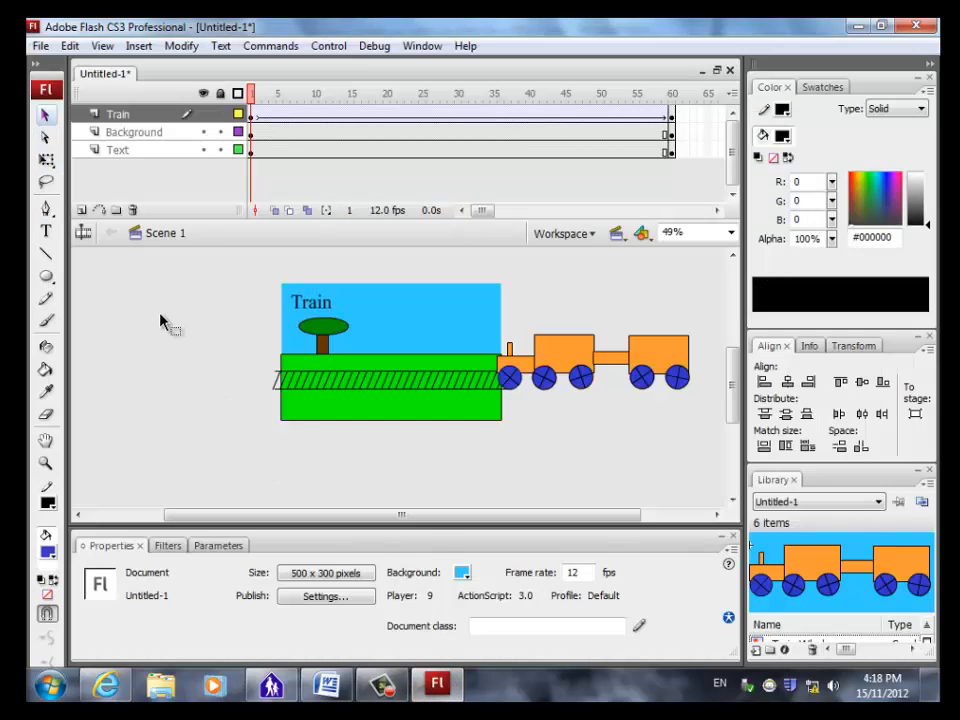
pyautogui.click(41, 48)
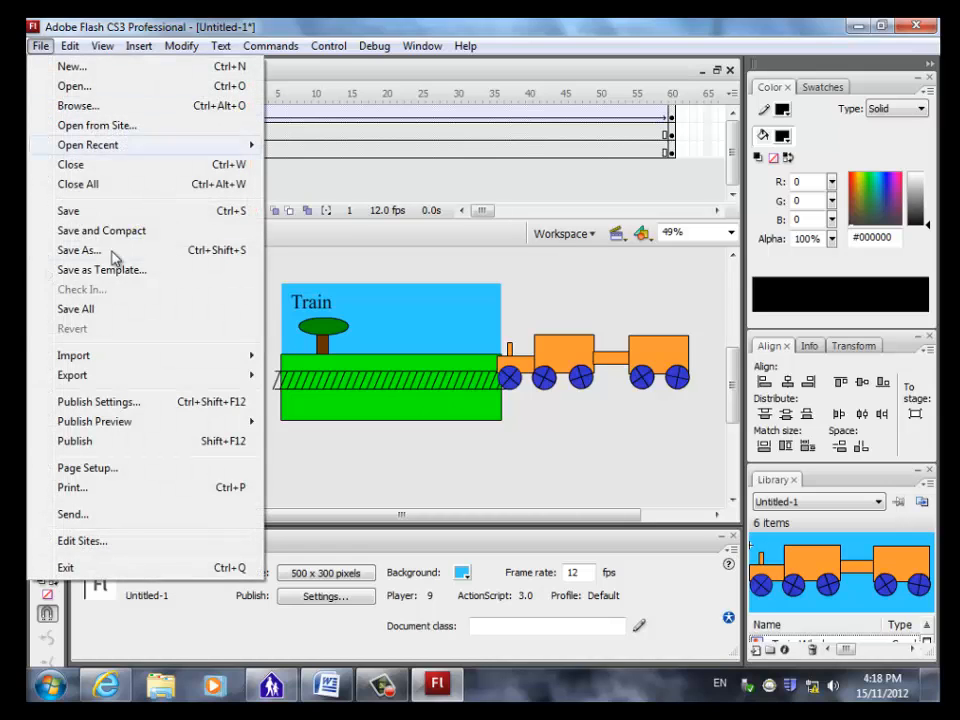
pyautogui.moveTo(122, 360)
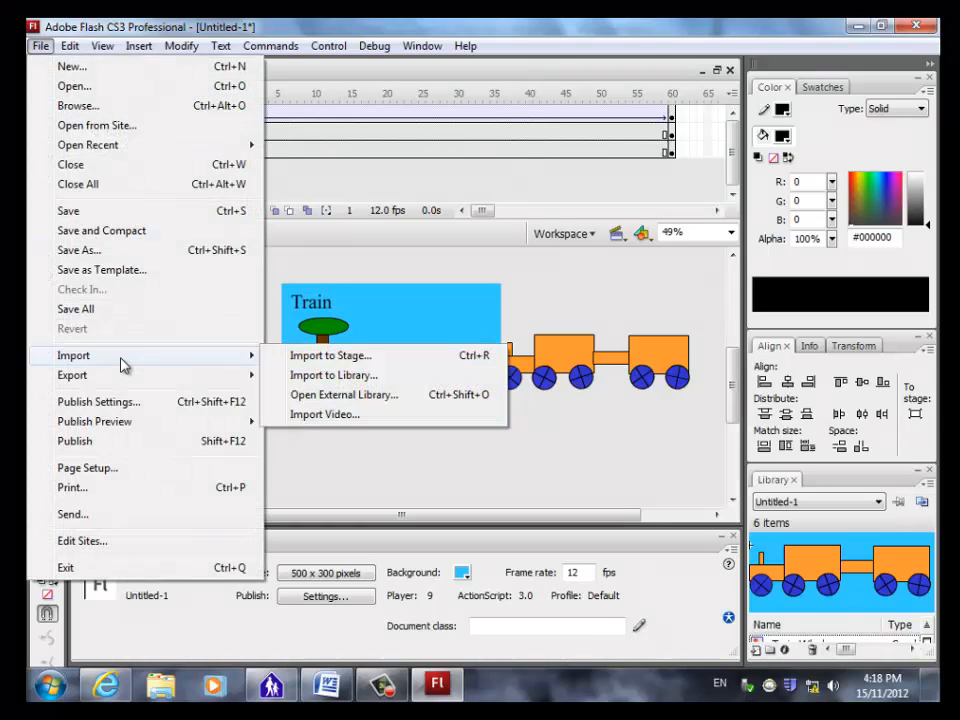
pyautogui.click(361, 360)
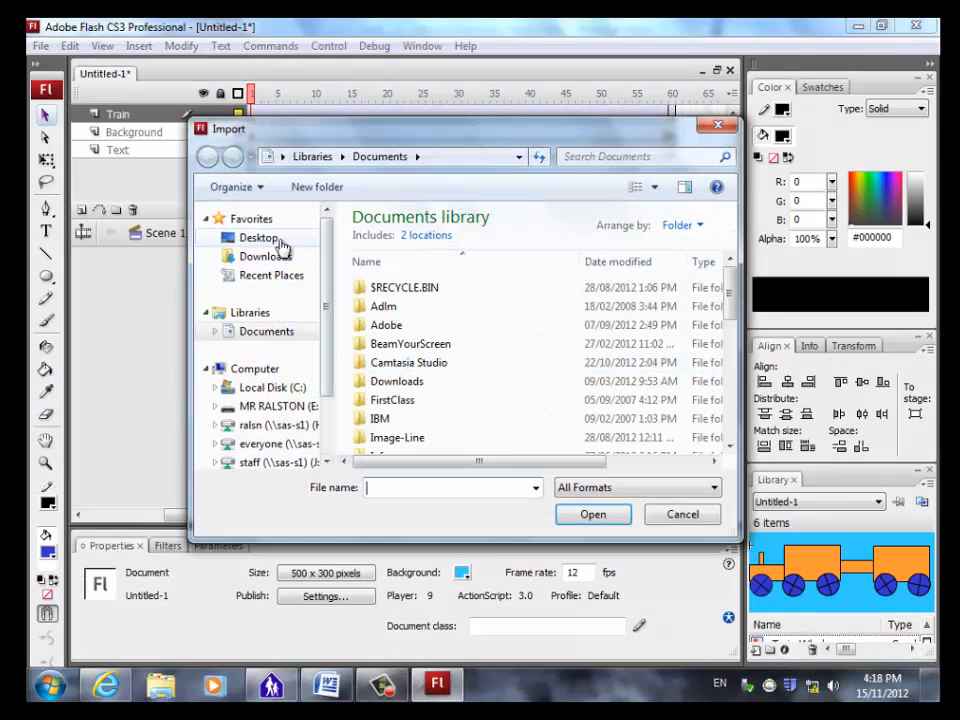
pyautogui.click(290, 241)
pyautogui.click(410, 420)
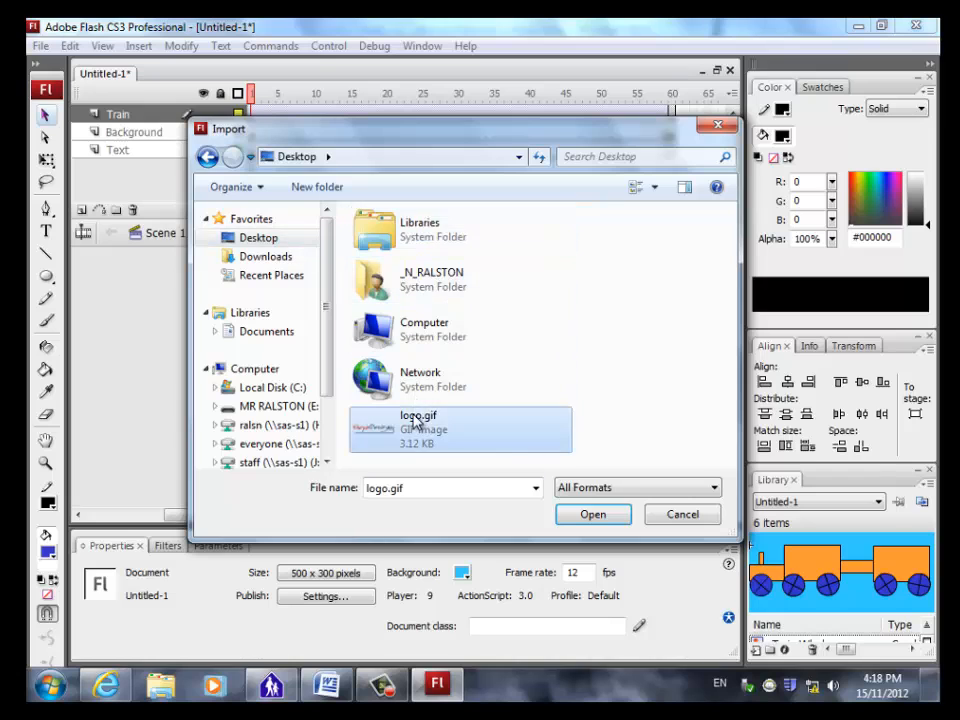
pyautogui.click(598, 514)
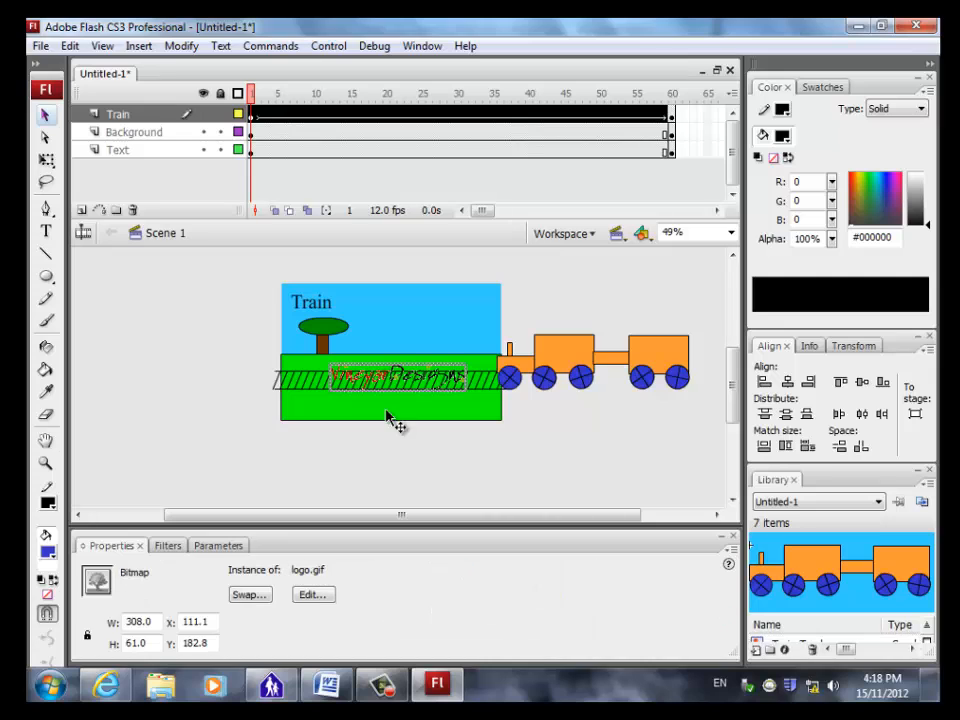
# Step: Nudge the logo up and across into the sky beside the Train title, to about X 207, Y 19
pyautogui.press('Up')
pyautogui.press('Up')
pyautogui.press('Up')
pyautogui.press('Up')
pyautogui.press('Up')
pyautogui.press('Up')
pyautogui.press('Up')
pyautogui.press('Up')
pyautogui.press('Up')
pyautogui.press('Up')
pyautogui.press('Up')
pyautogui.press('Up')
pyautogui.press('Up')
pyautogui.press('Up')
pyautogui.press('Up')
pyautogui.press('Up')
pyautogui.press('Up')
pyautogui.press('Up')
pyautogui.press('Up')
pyautogui.press('Up')
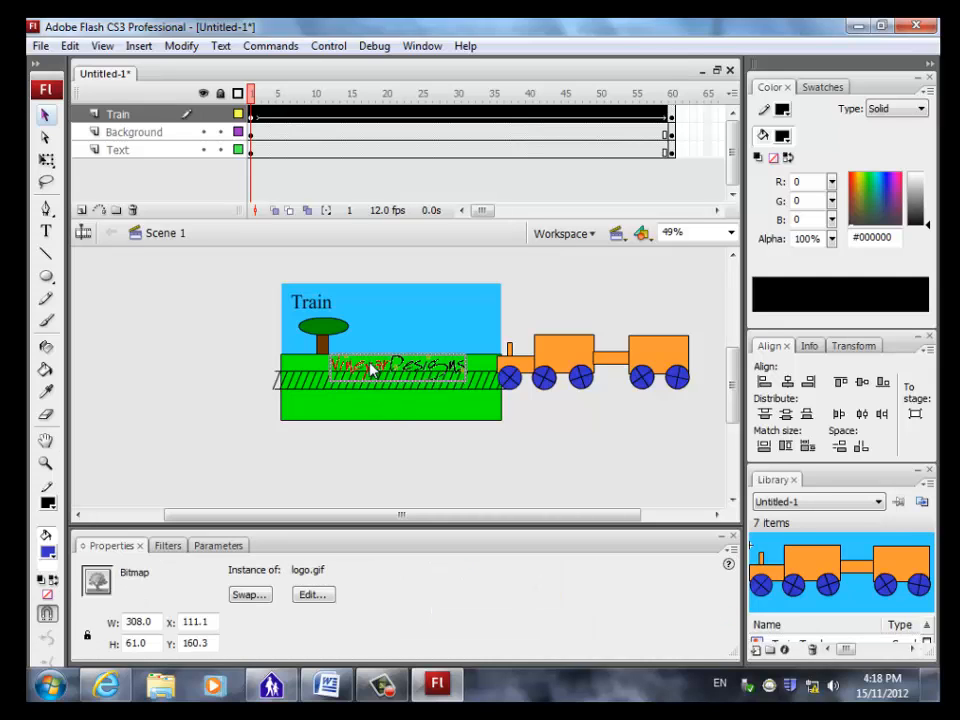
pyautogui.press('Up')
pyautogui.press('Up')
pyautogui.press('Up')
pyautogui.press('Up')
pyautogui.press('Up')
pyautogui.press('Up')
pyautogui.press('Up')
pyautogui.press('Up')
pyautogui.press('Up')
pyautogui.press('Up')
pyautogui.press('Up')
pyautogui.press('Up')
pyautogui.press('Up')
pyautogui.press('Up')
pyautogui.press('Up')
pyautogui.press('Up')
pyautogui.press('Up')
pyautogui.press('Up')
pyautogui.press('Up')
pyautogui.press('Up')
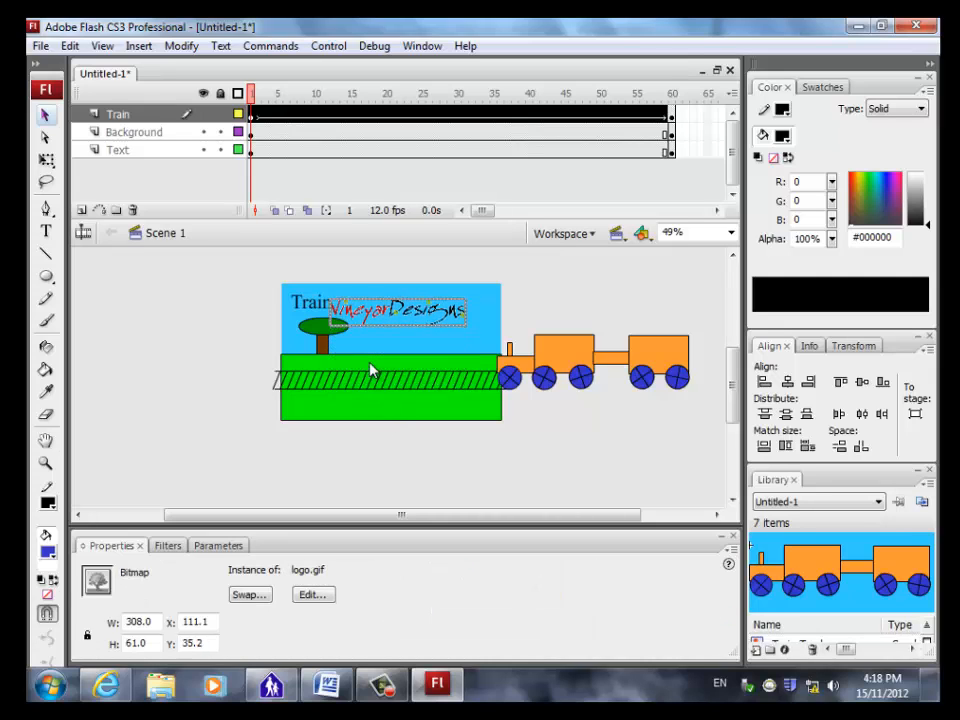
pyautogui.press('Right')
pyautogui.press('Right')
pyautogui.press('Right')
pyautogui.press('Right')
pyautogui.press('Right')
pyautogui.press('Right')
pyautogui.press('Right')
pyautogui.press('Right')
pyautogui.press('Right')
pyautogui.press('Right')
pyautogui.press('Right')
pyautogui.press('Right')
pyautogui.press('Right')
pyautogui.press('Right')
pyautogui.press('Right')
pyautogui.press('Right')
pyautogui.press('Right')
pyautogui.press('Right')
pyautogui.press('Right')
pyautogui.press('Right')
pyautogui.press('Right')
pyautogui.press('Right')
pyautogui.press('Right')
pyautogui.press('Right')
pyautogui.press('Right')
pyautogui.press('Right')
pyautogui.press('Right')
pyautogui.press('Right')
pyautogui.press('Right')
pyautogui.press('Right')
pyautogui.press('Right')
pyautogui.press('Right')
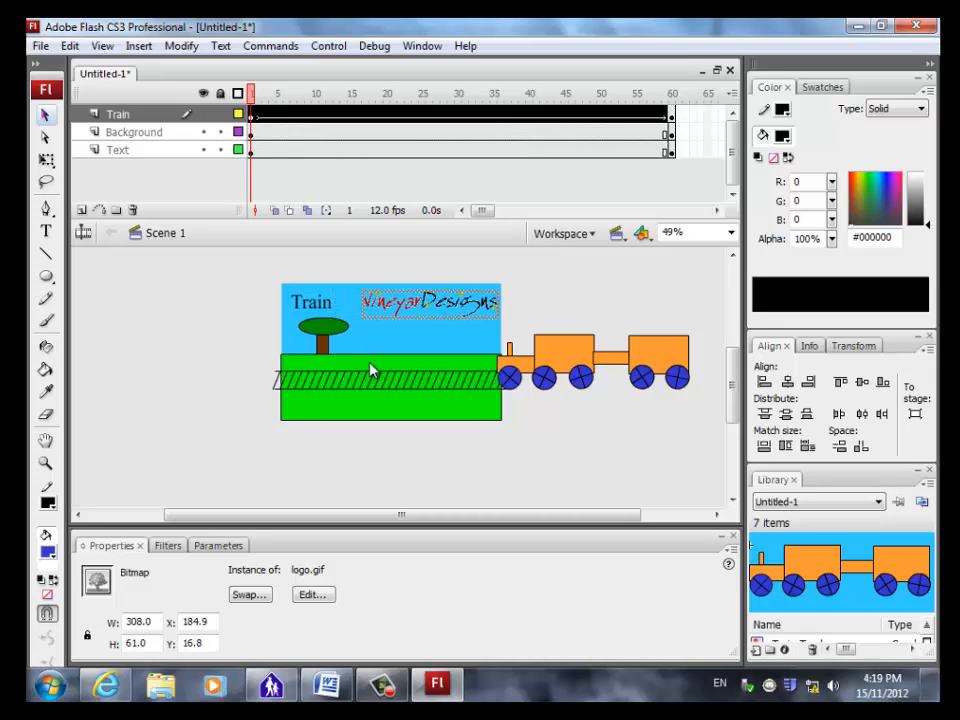
pyautogui.press('Down')
pyautogui.press('Down')
# Step: Test the movie to check how the logo behaves with the train animation, enlarge the preview, and close it
pyautogui.hotkey('ctrl', 'Return')
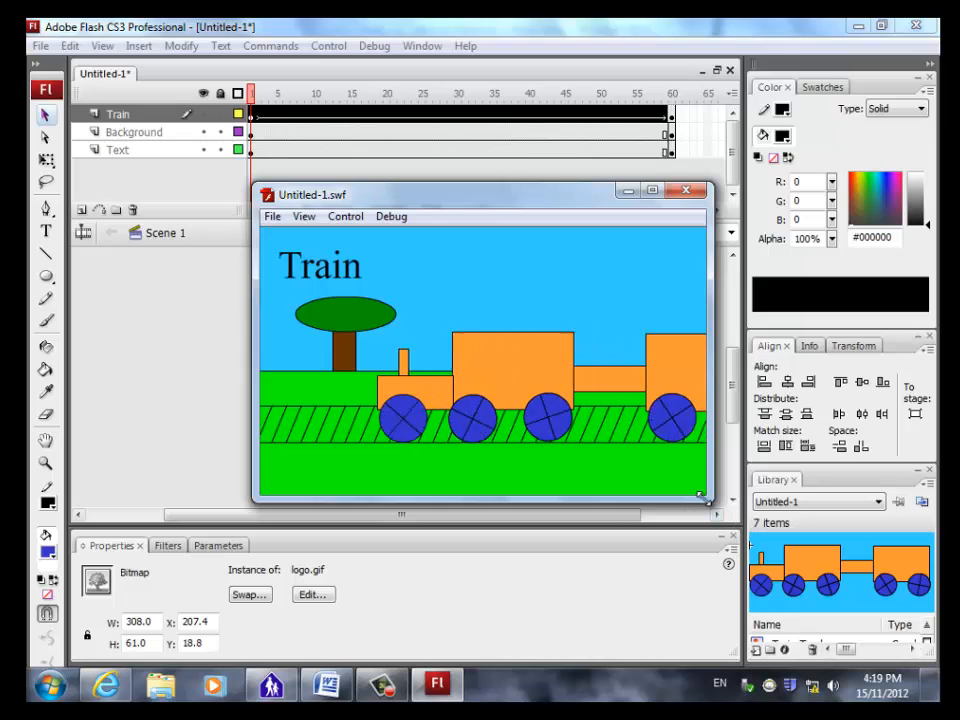
pyautogui.moveTo(711, 498); pyautogui.dragTo(790, 609)
pyautogui.click(765, 191)
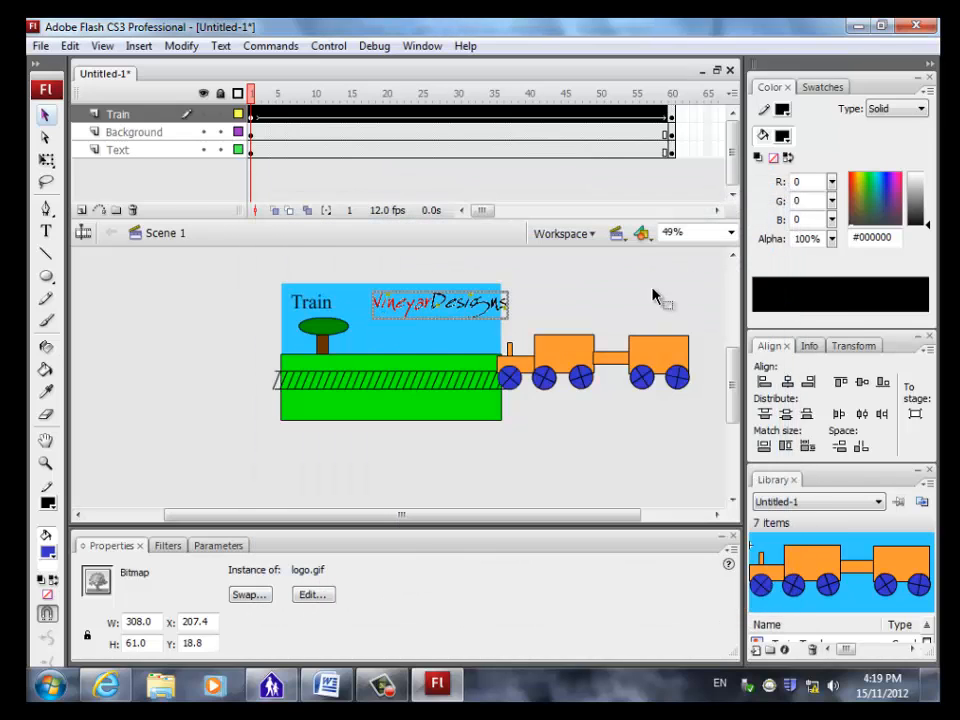
# Step: Cut the logo from the Train layer and add a new layer named Logo above it
pyautogui.click(70, 47)
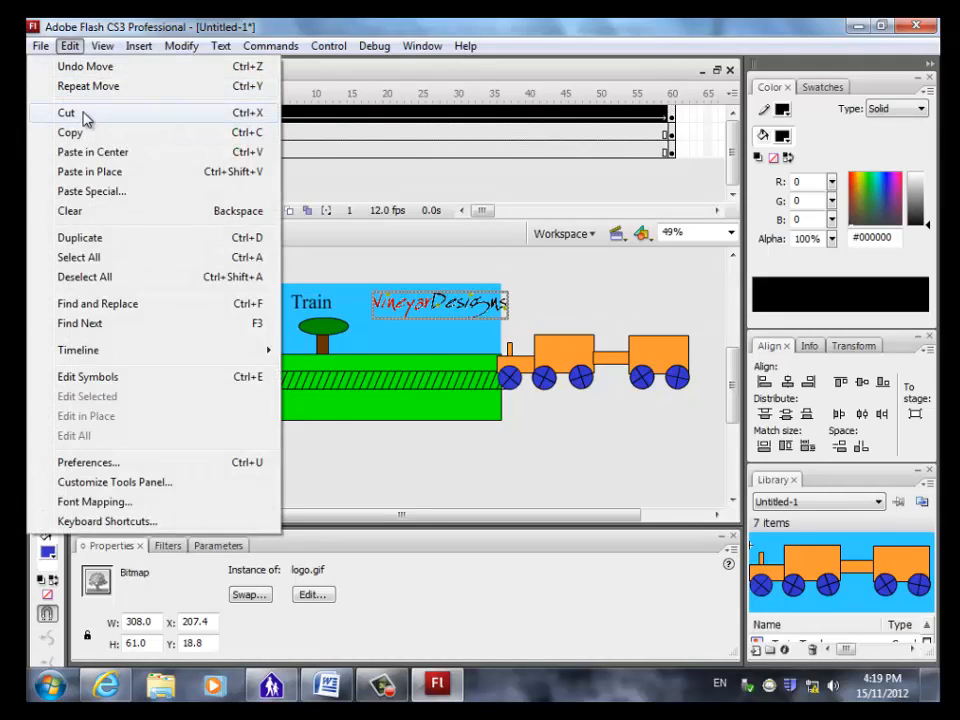
pyautogui.click(85, 116)
pyautogui.click(82, 211)
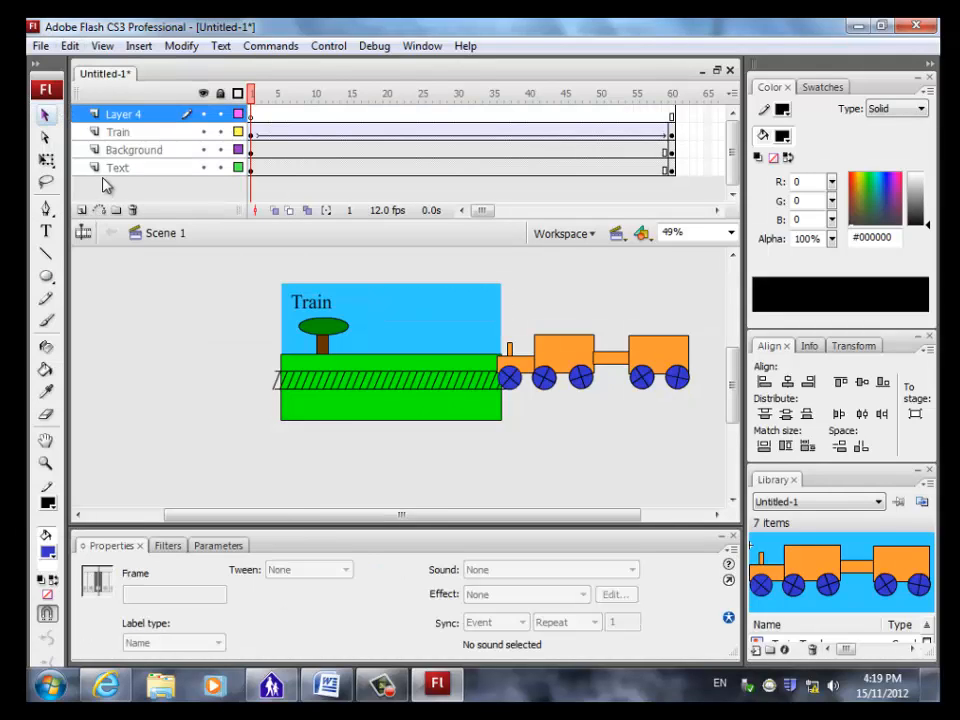
pyautogui.doubleClick(121, 118)
pyautogui.write('Logo')
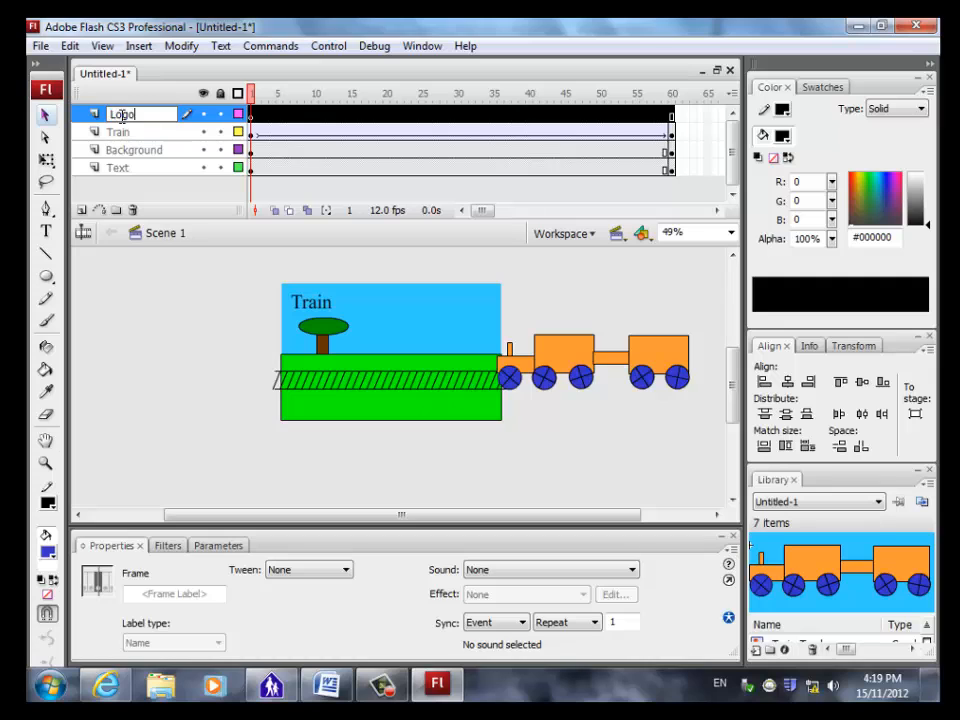
pyautogui.press('Return')
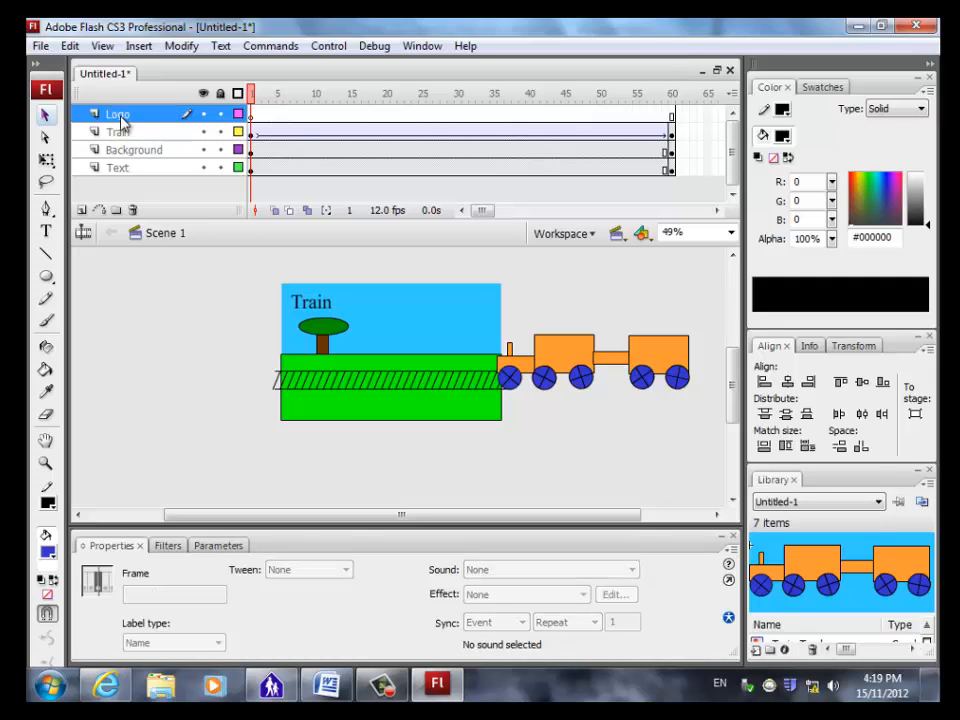
# Step: Paste the logo in place on the Logo layer
pyautogui.click(216, 294)
pyautogui.click(70, 46)
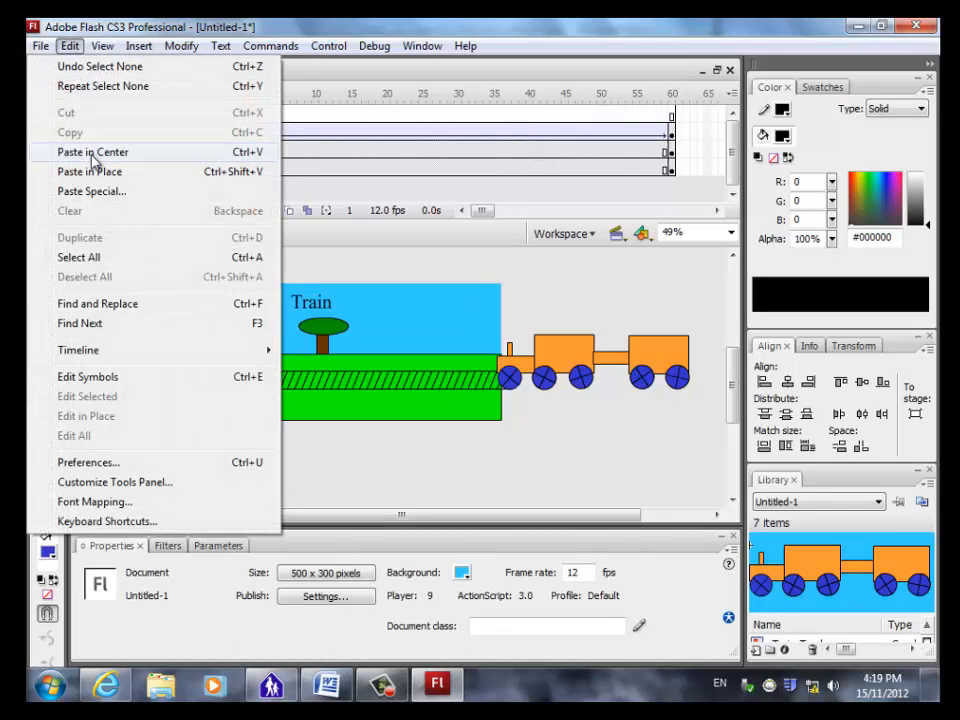
pyautogui.click(130, 171)
# Step: Nudge the logo fully inside the stage to about X 177, Y 21, and test the movie to check it
pyautogui.press('Left')
pyautogui.press('Left')
pyautogui.press('Left')
pyautogui.press('Left')
pyautogui.press('Left')
pyautogui.press('Left')
pyautogui.press('Left')
pyautogui.press('Left')
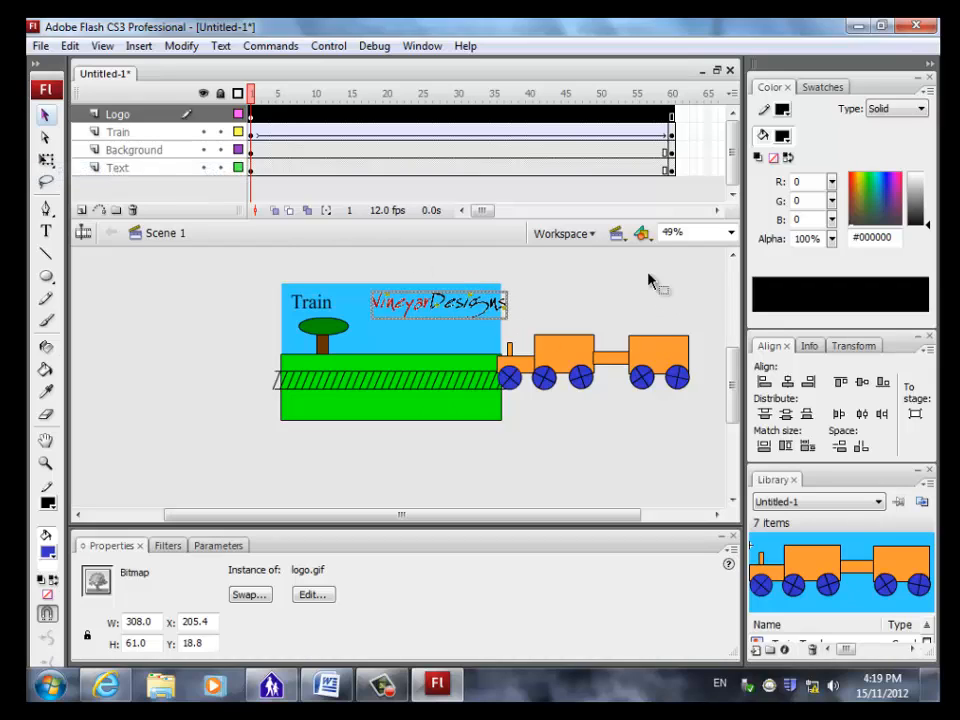
pyautogui.press('Left')
pyautogui.press('Left')
pyautogui.press('Left')
pyautogui.press('Left')
pyautogui.press('Left')
pyautogui.press('Left')
pyautogui.press('Left')
pyautogui.press('Left')
pyautogui.press('Left')
pyautogui.press('Left')
pyautogui.press('Left')
pyautogui.press('Left')
pyautogui.press('Left')
pyautogui.press('Left')
pyautogui.press('Left')
pyautogui.press('Left')
pyautogui.press('Left')
pyautogui.press('Left')
pyautogui.press('Left')
pyautogui.press('Left')
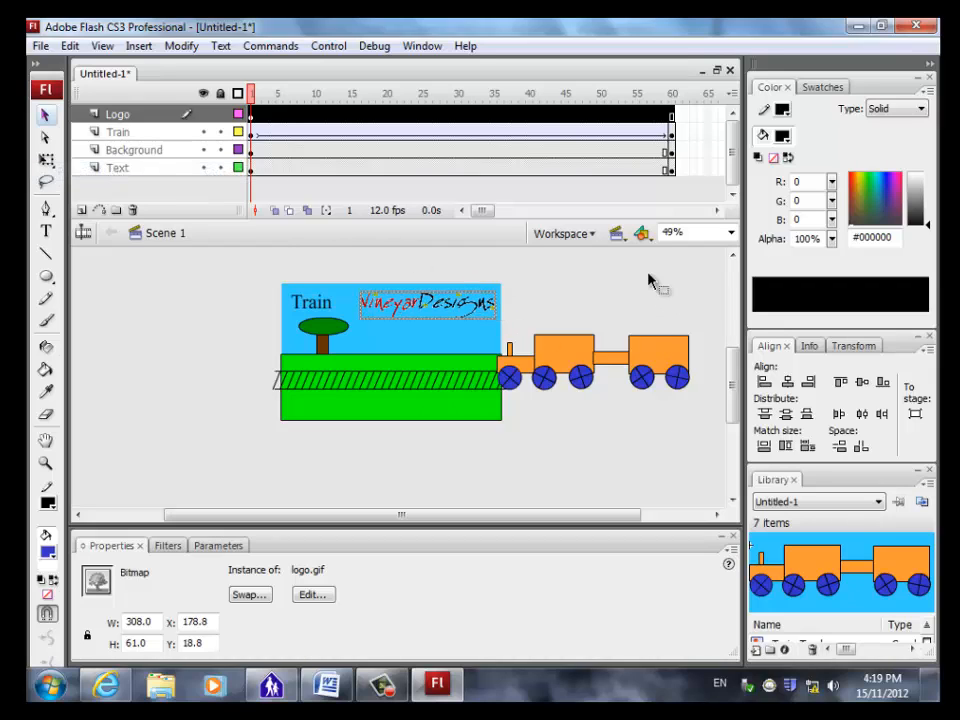
pyautogui.press('Down')
pyautogui.press('Down')
pyautogui.press('Down')
pyautogui.press('Down')
pyautogui.press('Up')
pyautogui.press('Up')
pyautogui.click(648, 281)
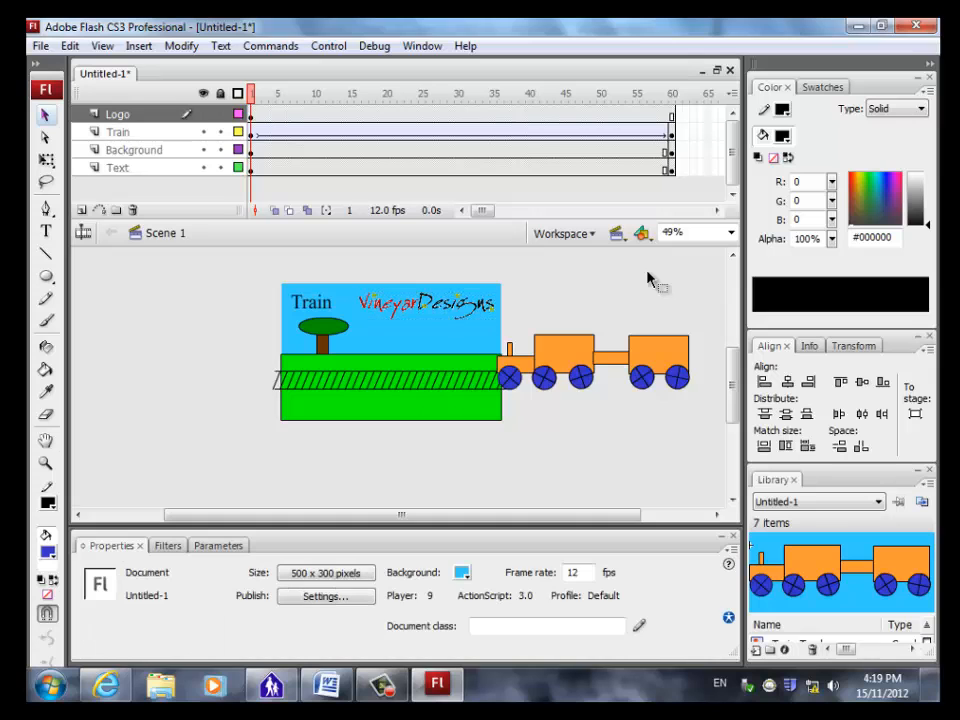
pyautogui.hotkey('ctrl', 'Return')
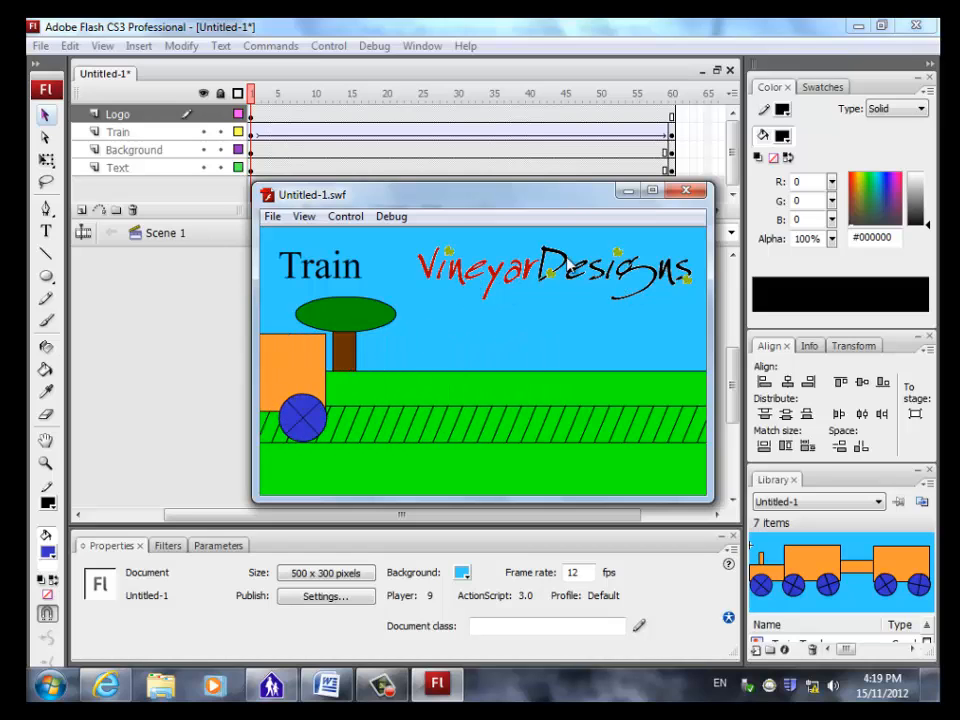
pyautogui.click(688, 195)
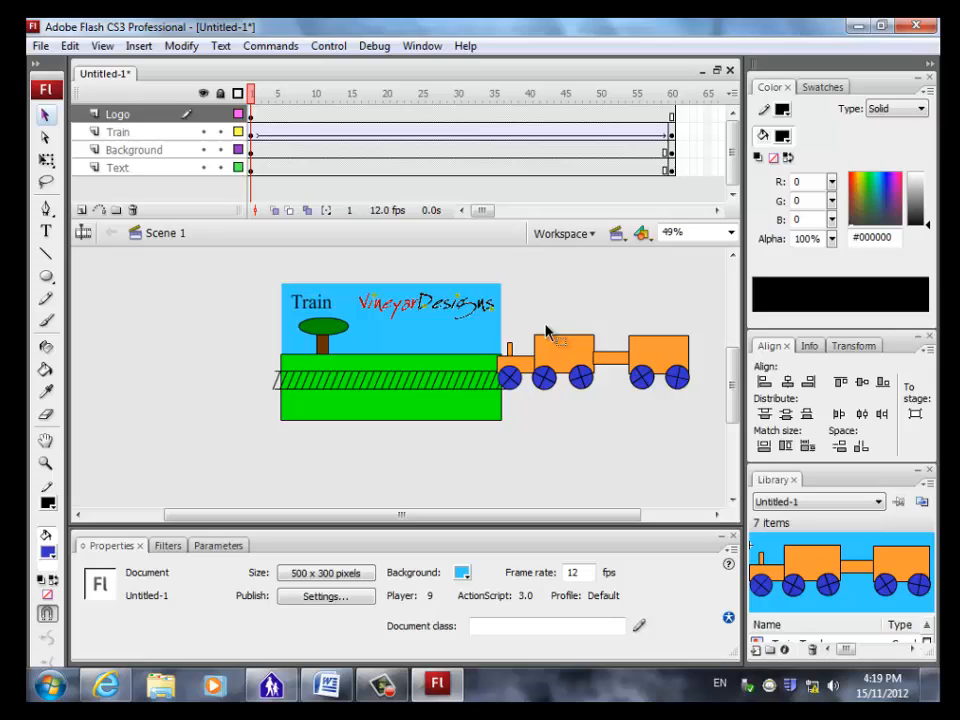
# Step: Trace the logo bitmap with color threshold 100, minimum area 8 pixels, and Normal curve fit and corner threshold, and deselect it for a closer look
pyautogui.click(466, 313)
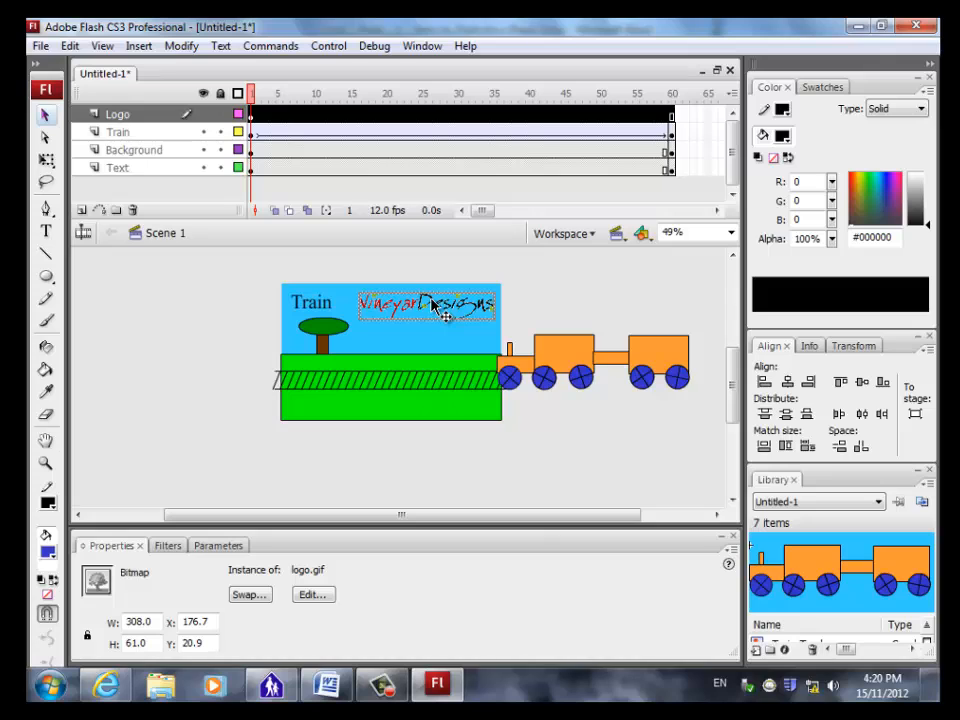
pyautogui.click(180, 46)
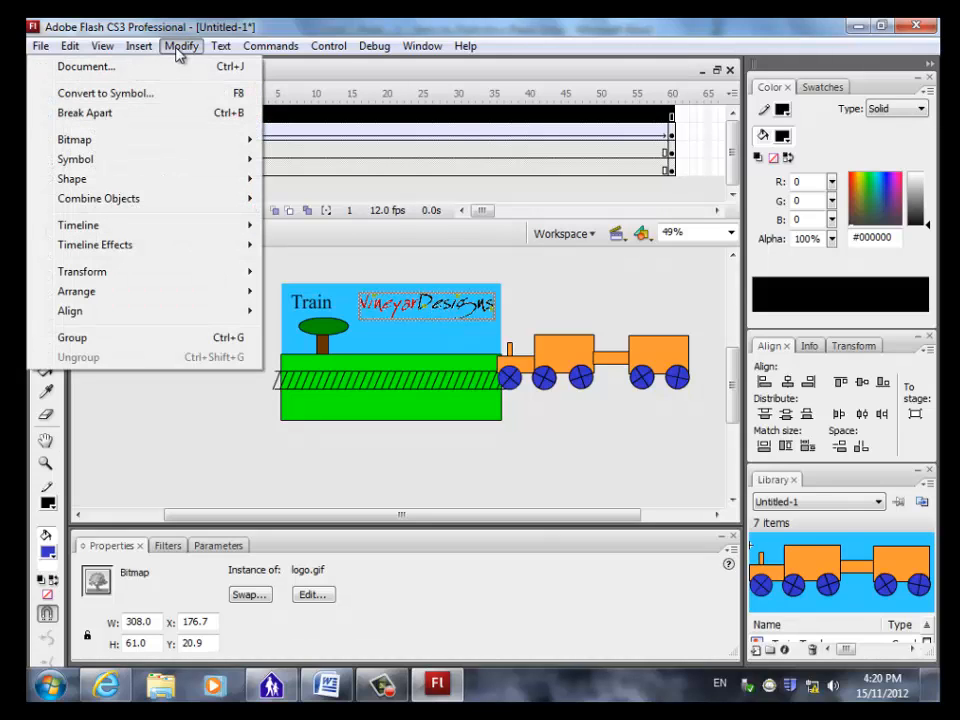
pyautogui.moveTo(154, 141)
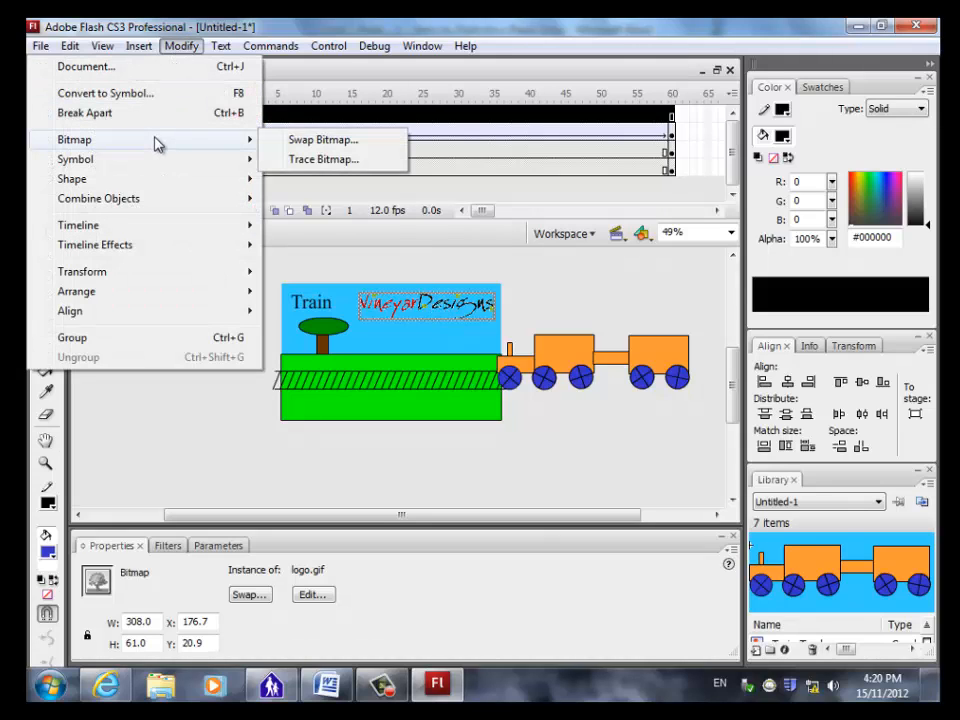
pyautogui.click(325, 160)
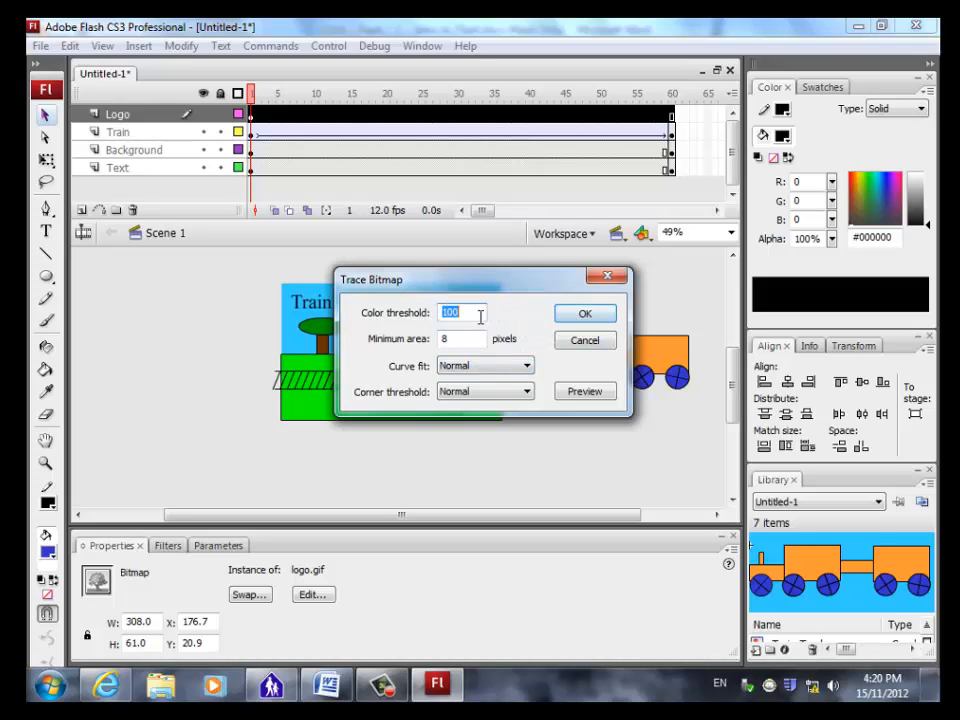
pyautogui.click(583, 315)
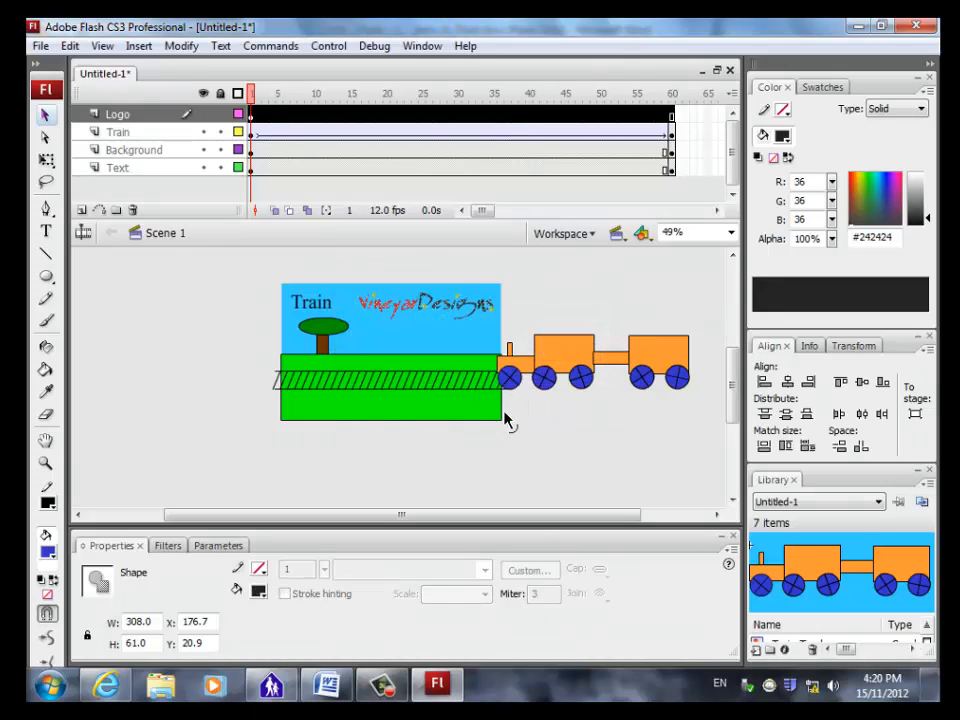
pyautogui.click(47, 463)
pyautogui.click(400, 323)
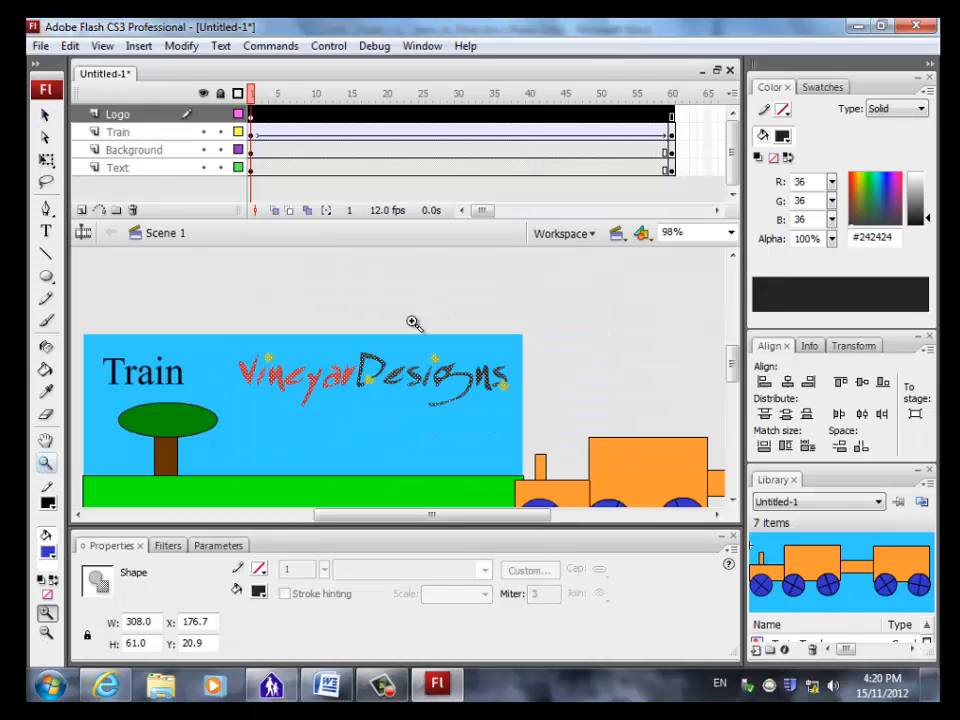
pyautogui.click(48, 117)
pyautogui.click(290, 290)
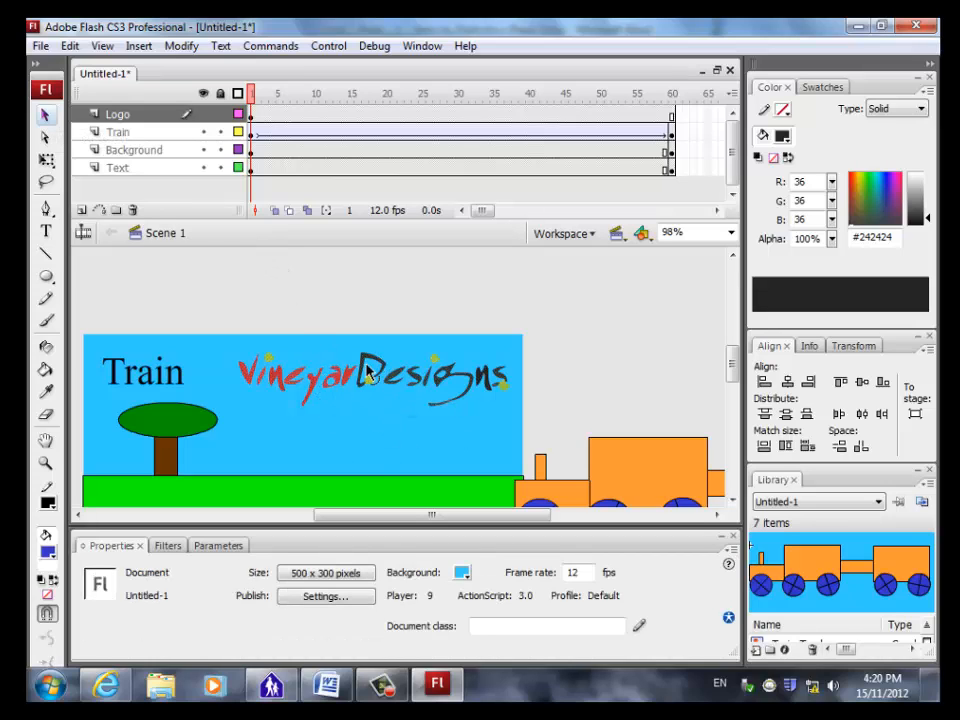
# Step: Test the movie to check the traced logo during the train animation, and close the preview
pyautogui.hotkey('ctrl', 'Return')
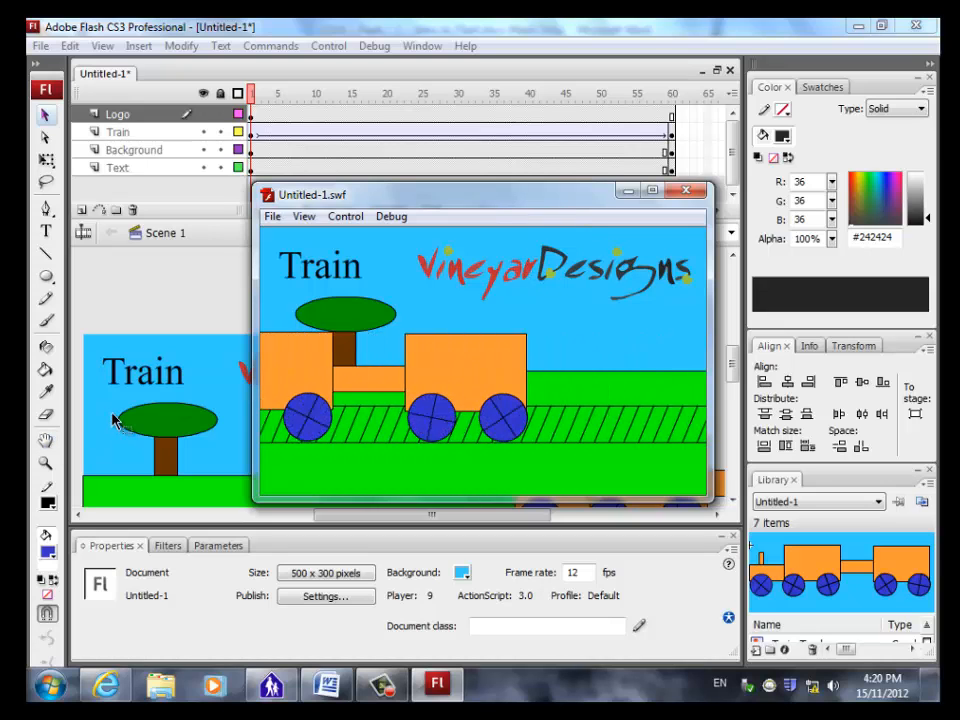
pyautogui.click(686, 190)
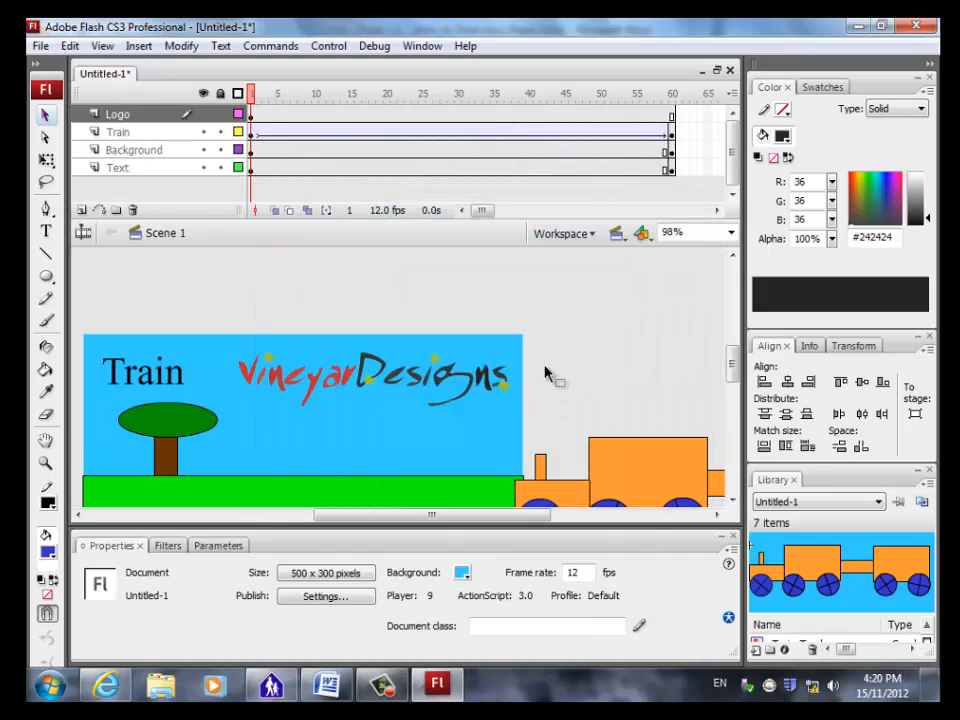
pyautogui.scroll(-2, 484, 372)
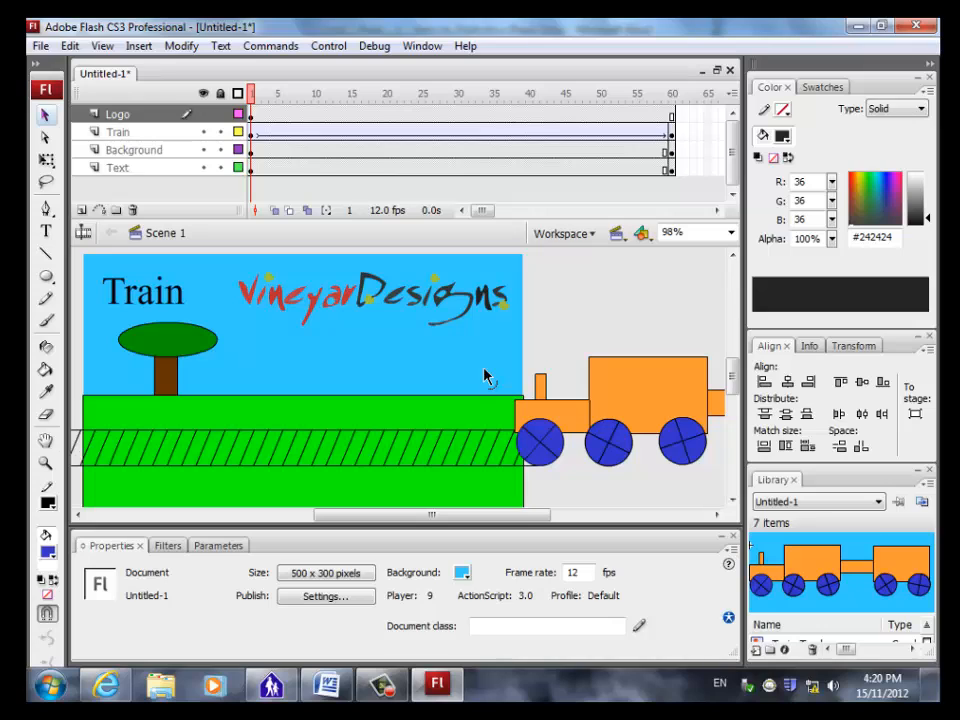